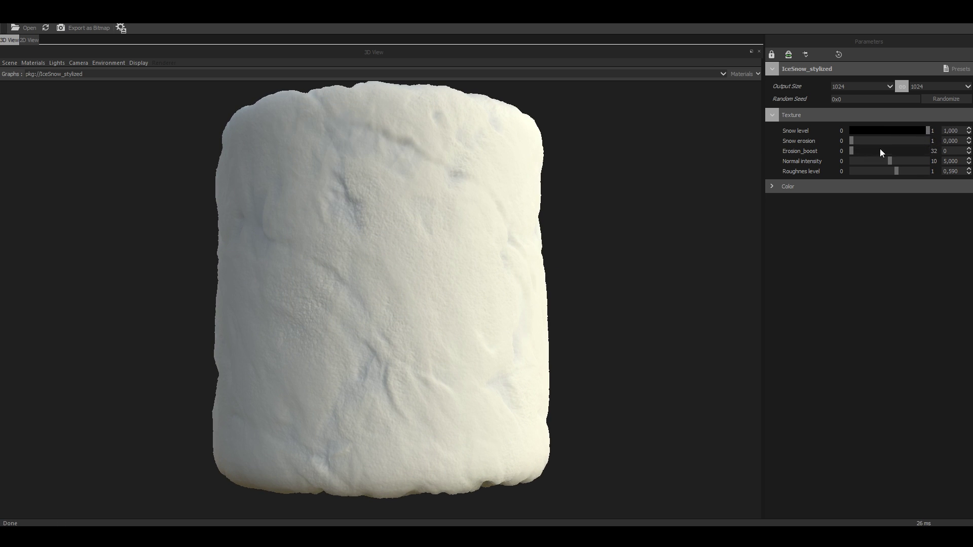
# Inspect the snow material up close and preview it on the Rounded Cube mesh
pyautogui.scroll(4, 534, 287)
pyautogui.scroll(-3, 534, 287)
pyautogui.moveTo(534, 287); pyautogui.dragTo(503, 300)
pyautogui.scroll(-2, 468, 280)
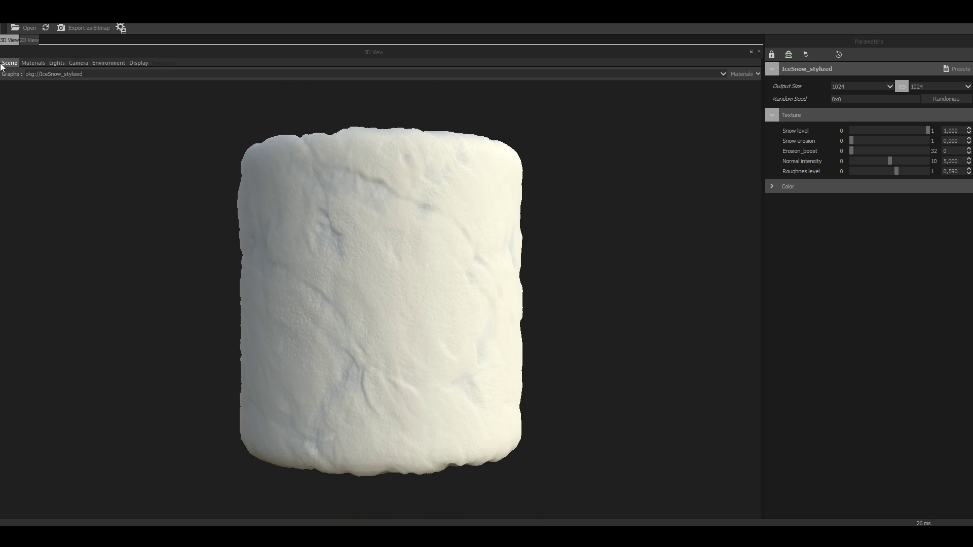
pyautogui.click(2, 66)
pyautogui.click(33, 177)
pyautogui.moveTo(373, 304); pyautogui.dragTo(450, 302)
# Preview the snow material on the Plane (hi-res) mesh and examine its surface from an angle
pyautogui.click(3, 66)
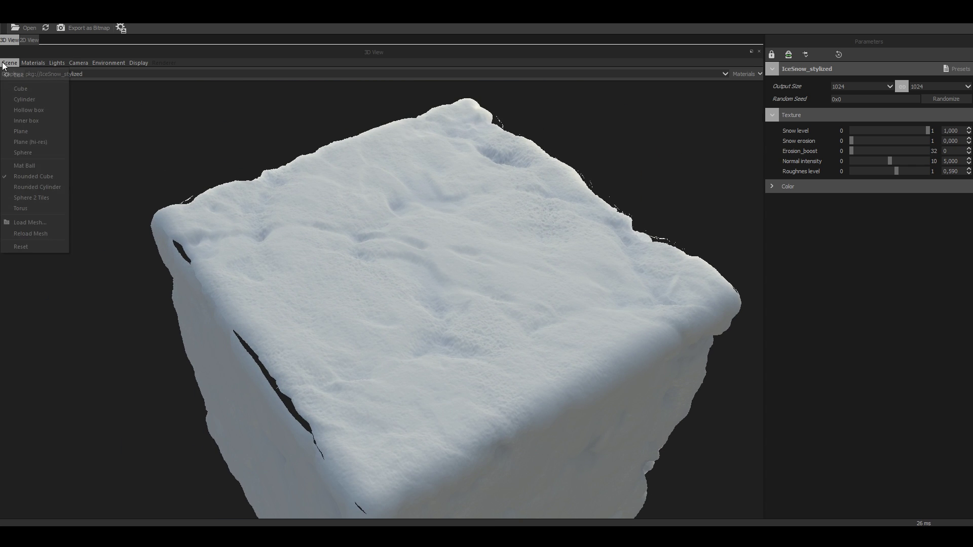
pyautogui.click(39, 144)
pyautogui.scroll(3, 488, 275)
pyautogui.scroll(-1, 489, 274)
pyautogui.moveTo(488, 275); pyautogui.dragTo(468, 309)
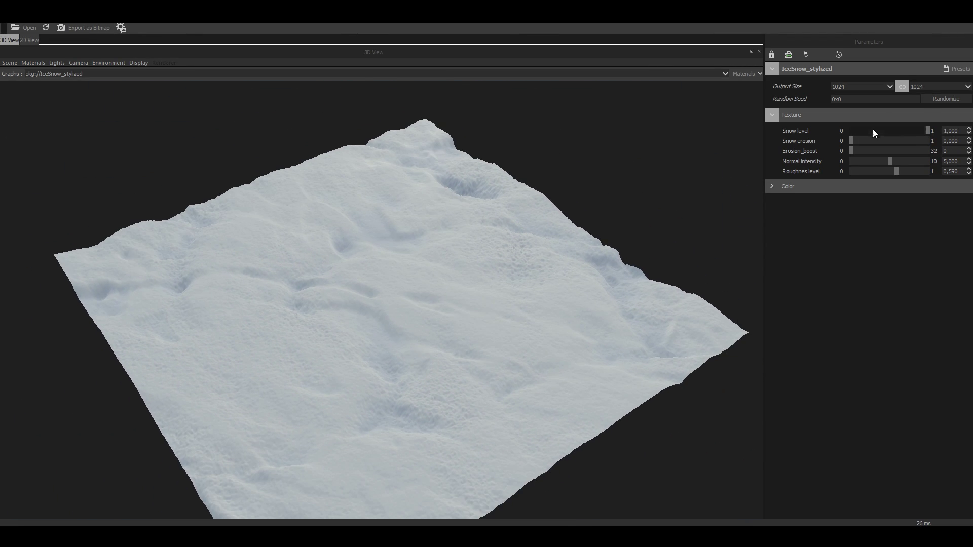
# Set Snow level to 0.834 and Snow erosion to 0.861 for the IceSnow_stylized material
pyautogui.moveTo(920, 132); pyautogui.dragTo(899, 150)
pyautogui.moveTo(608, 243); pyautogui.dragTo(499, 268)
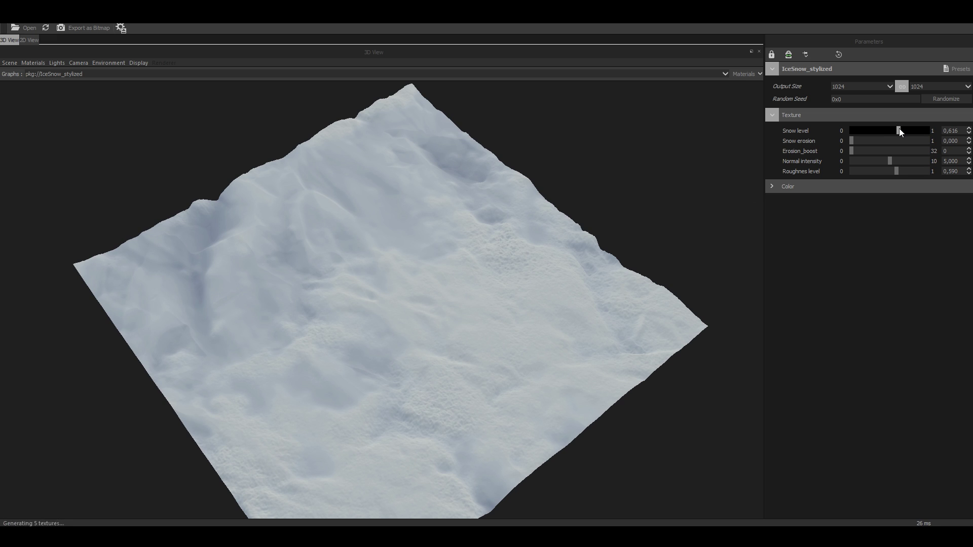
pyautogui.moveTo(899, 130); pyautogui.dragTo(913, 132)
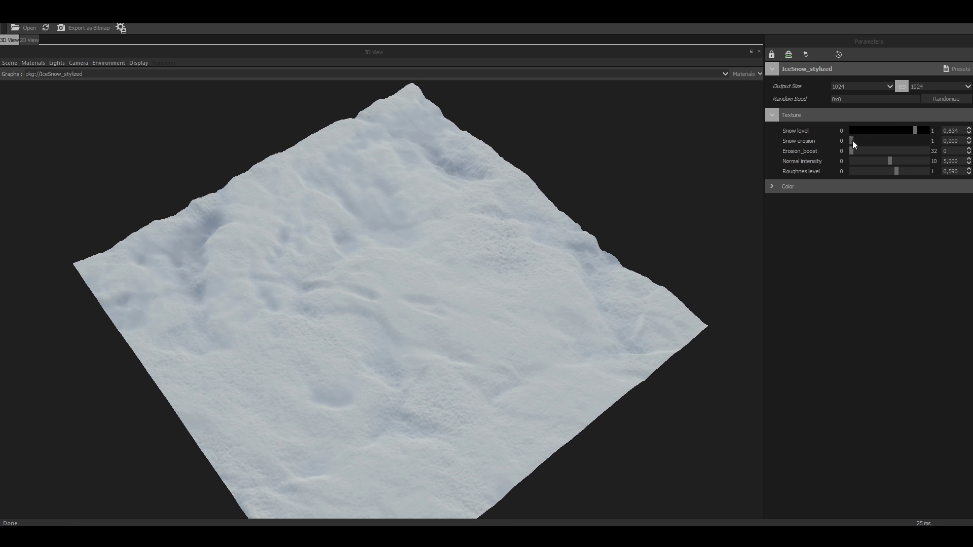
pyautogui.moveTo(853, 141); pyautogui.dragTo(916, 154)
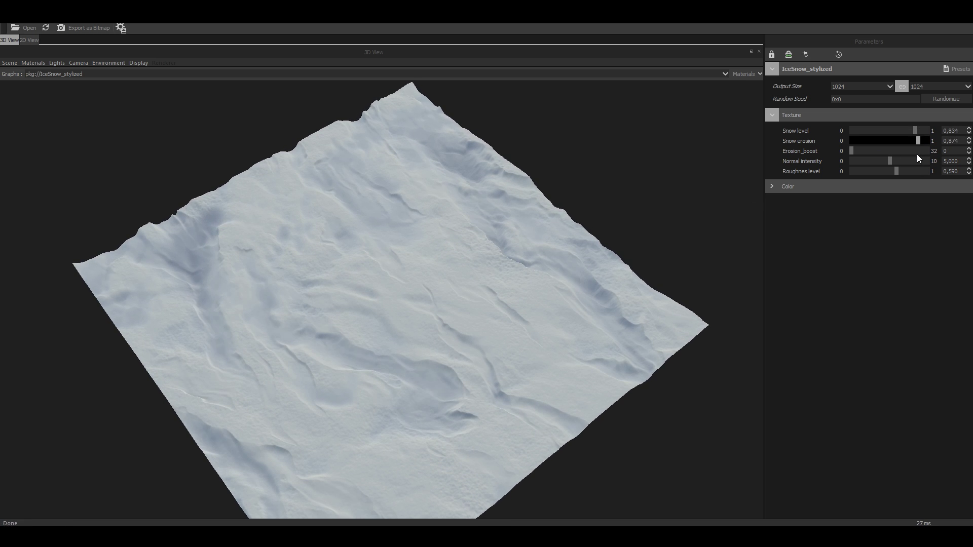
pyautogui.moveTo(549, 256)
pyautogui.mouseDown()
pyautogui.moveTo(530, 274)
pyautogui.moveTo(557, 255)
pyautogui.mouseUp()
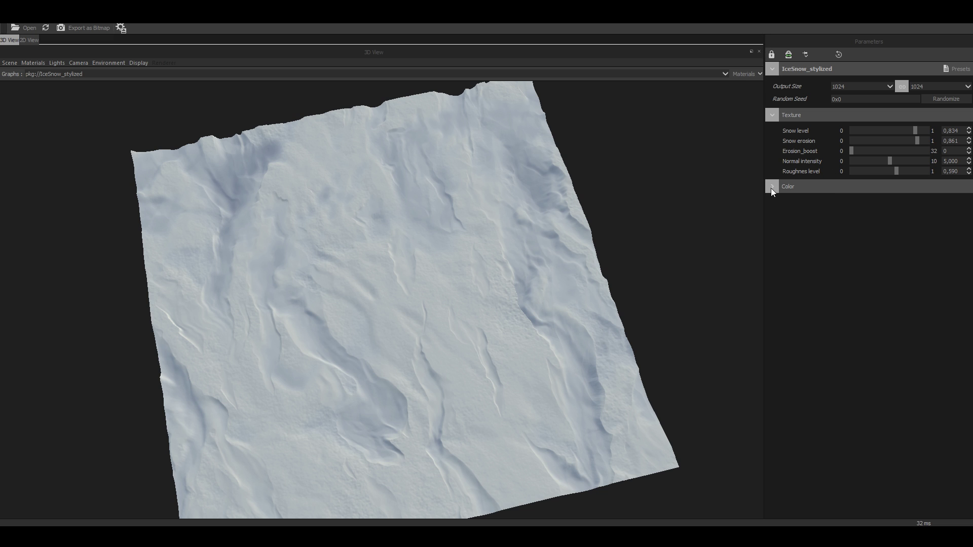
# Change the Ice color to a muted cyan blue with values 0.526, 0.643, 0.674
pyautogui.click(964, 204)
pyautogui.click(559, 321)
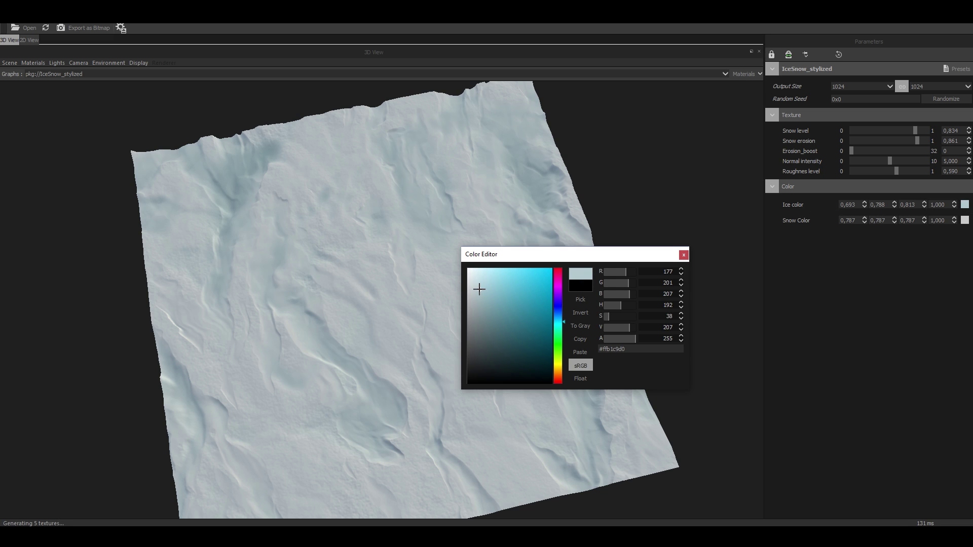
pyautogui.moveTo(478, 289); pyautogui.dragTo(509, 287)
pyautogui.click(683, 255)
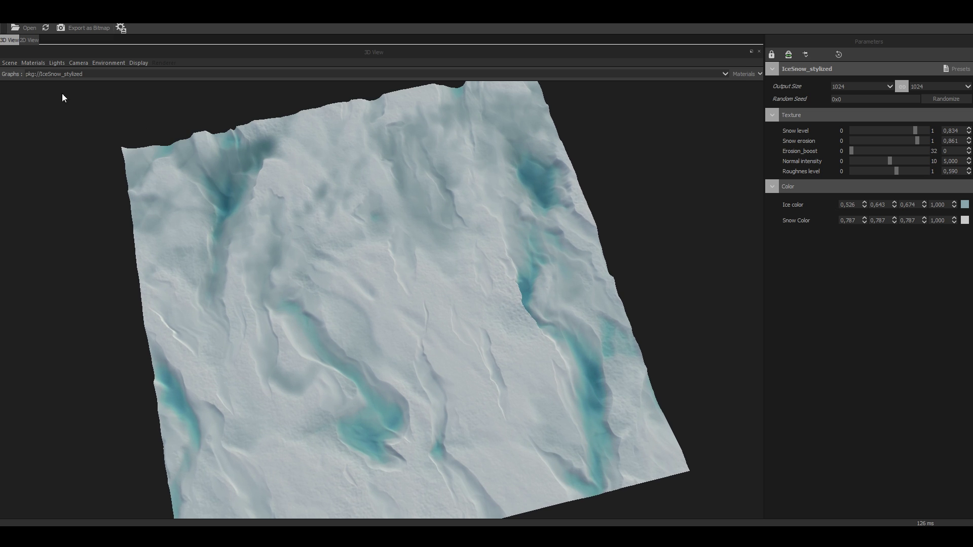
# Preview the material on the Rounded Cylinder mesh and reduce Normal intensity to 0.859
pyautogui.click(10, 63)
pyautogui.click(25, 176)
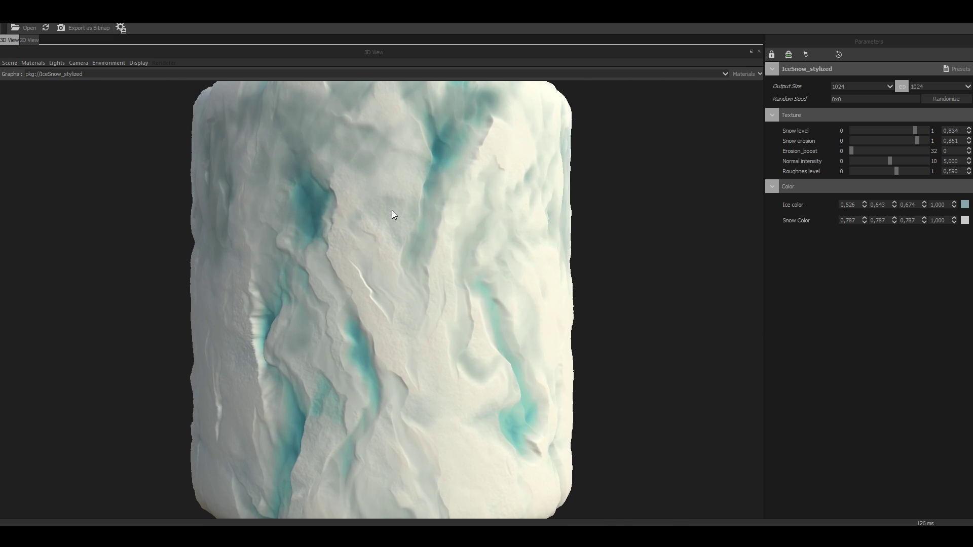
pyautogui.moveTo(392, 214)
pyautogui.mouseDown()
pyautogui.moveTo(321, 213)
pyautogui.moveTo(401, 219)
pyautogui.mouseUp()
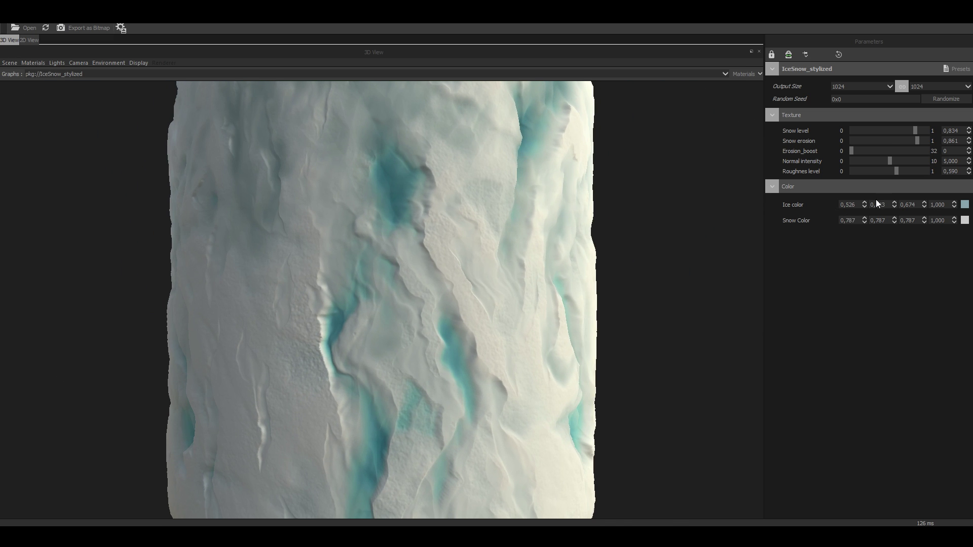
pyautogui.moveTo(891, 165); pyautogui.dragTo(854, 165)
pyautogui.moveTo(519, 242)
pyautogui.mouseDown()
pyautogui.moveTo(465, 240)
pyautogui.moveTo(515, 246)
pyautogui.mouseUp()
pyautogui.scroll(-1, 514, 246)
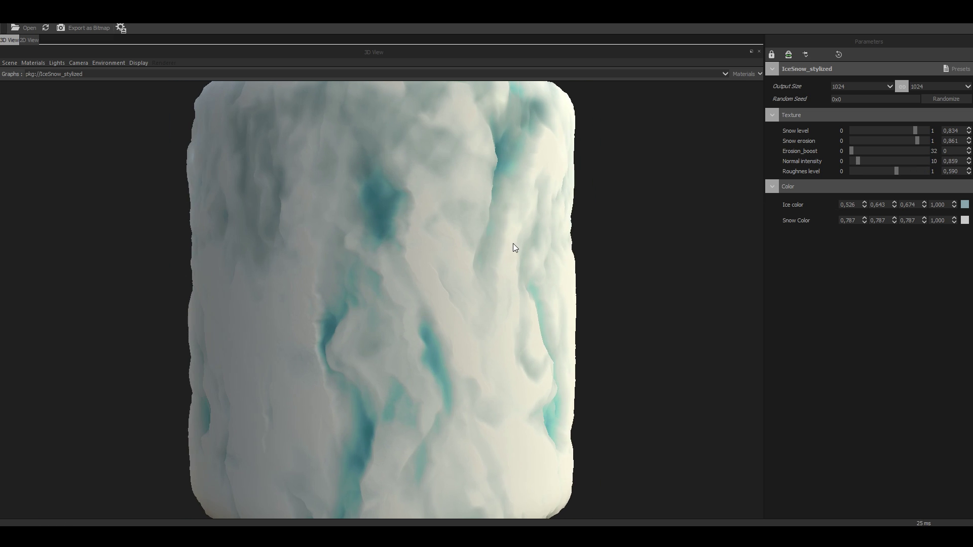
# On the Sphere 2 Tiles preview mesh, set Erosion_boost to 24 and Normal intensity to 2.715
pyautogui.click(9, 64)
pyautogui.click(50, 198)
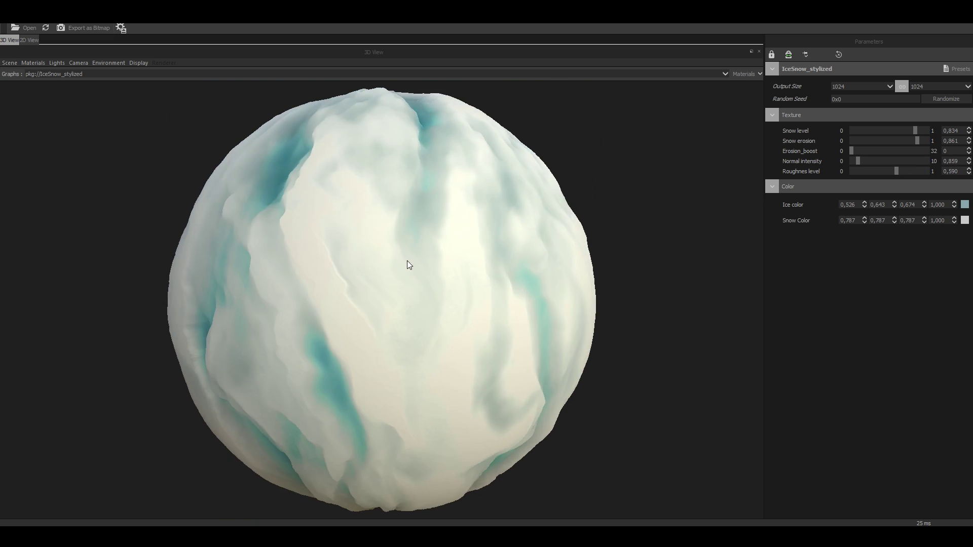
pyautogui.moveTo(861, 150)
pyautogui.mouseDown()
pyautogui.moveTo(909, 154)
pyautogui.moveTo(873, 164)
pyautogui.mouseUp()
# On the Rounded Cylinder preview mesh, set Erosion_boost to 7 and Snow level to 0.231
pyautogui.click(10, 63)
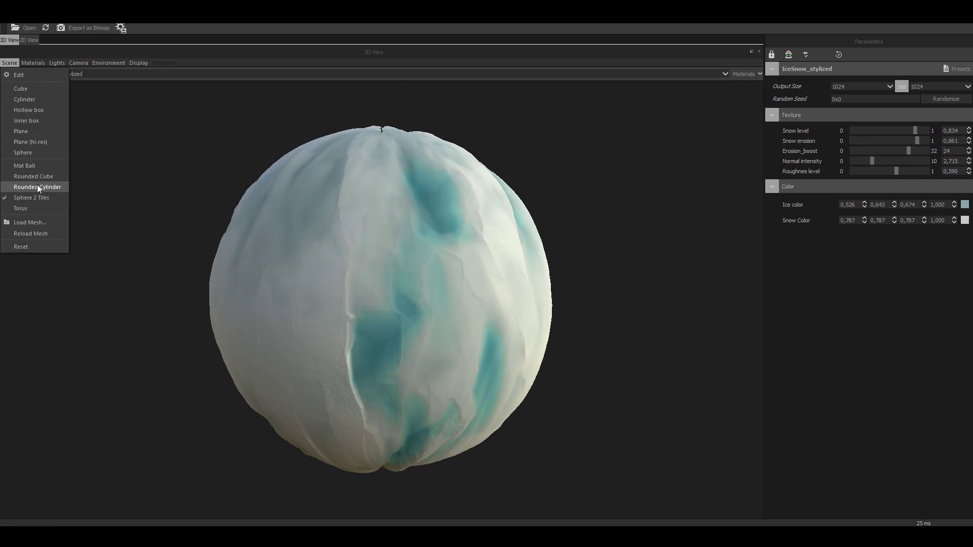
pyautogui.click(40, 187)
pyautogui.moveTo(377, 225); pyautogui.dragTo(446, 219)
pyautogui.moveTo(907, 149); pyautogui.dragTo(868, 130)
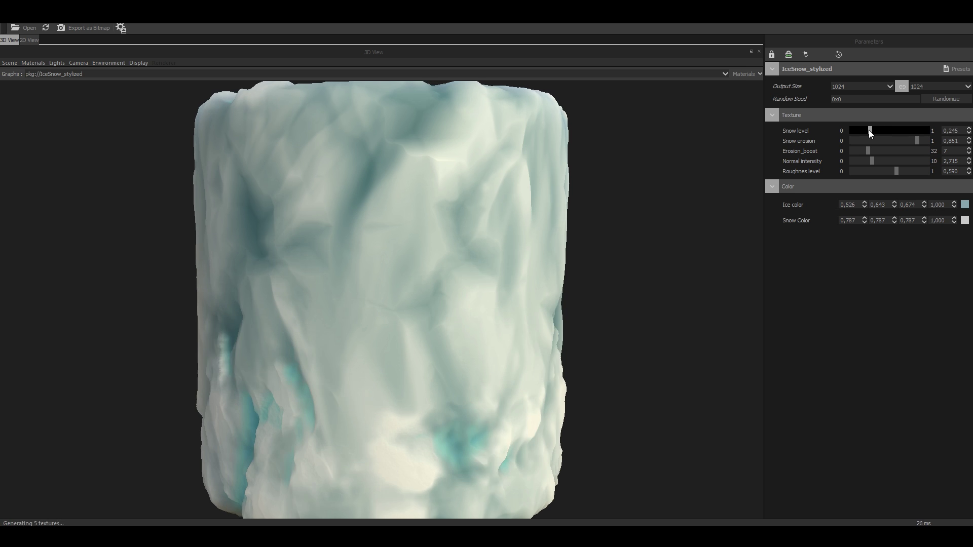
pyautogui.moveTo(446, 192); pyautogui.dragTo(449, 170)
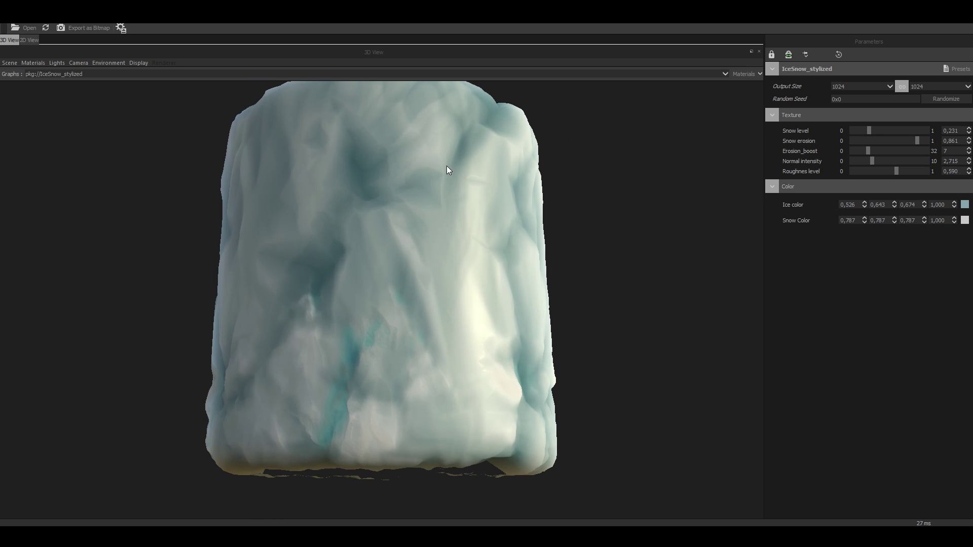
# Set Roughness level to 0.563, Snow level to 0.338 and Snow erosion to 0.357
pyautogui.moveTo(895, 171)
pyautogui.mouseDown()
pyautogui.moveTo(862, 173)
pyautogui.moveTo(895, 172)
pyautogui.mouseUp()
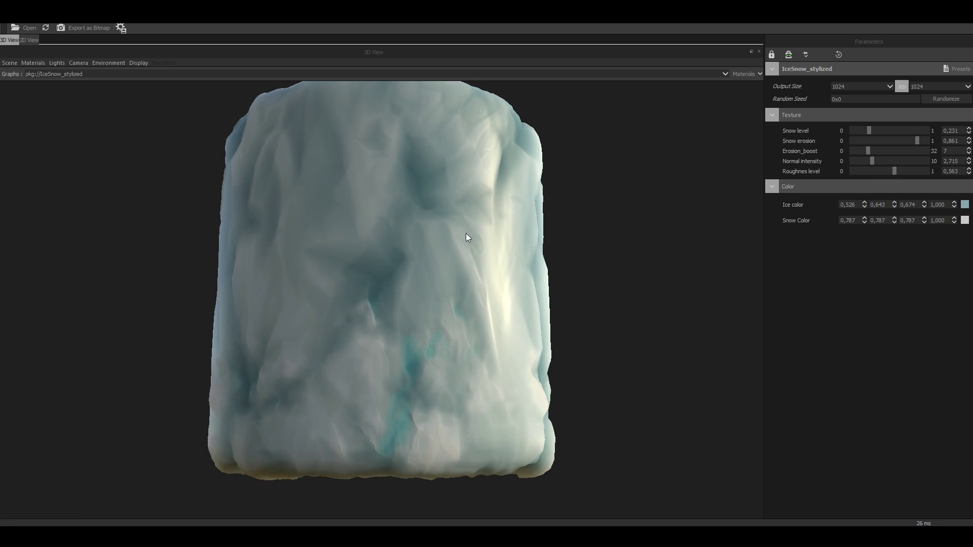
pyautogui.moveTo(875, 132)
pyautogui.mouseDown()
pyautogui.moveTo(892, 142)
pyautogui.moveTo(878, 141)
pyautogui.mouseUp()
pyautogui.moveTo(508, 182); pyautogui.dragTo(360, 202)
pyautogui.moveTo(529, 203); pyautogui.dragTo(439, 247)
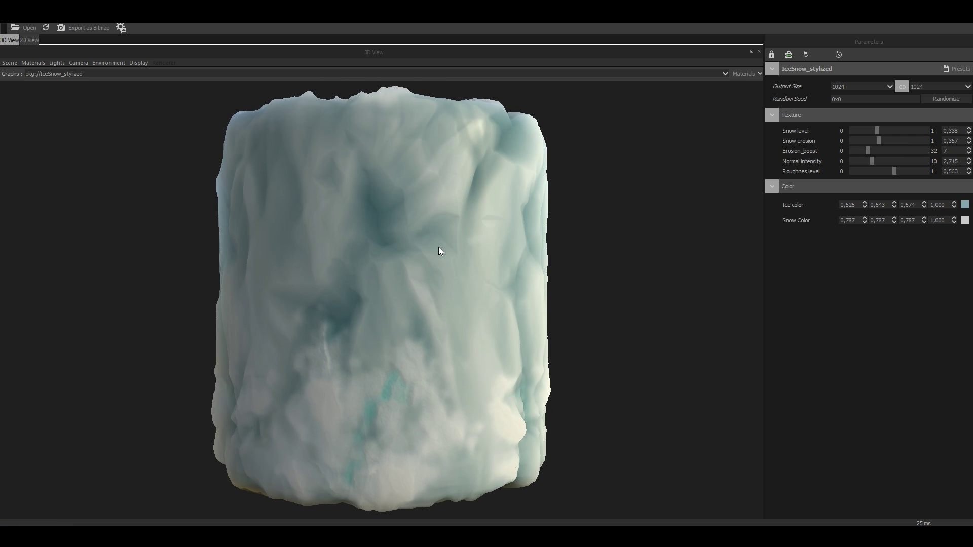
# Change the Ice color to a pale lavender with RGB values 208, 194, 213
pyautogui.click(964, 206)
pyautogui.click(559, 326)
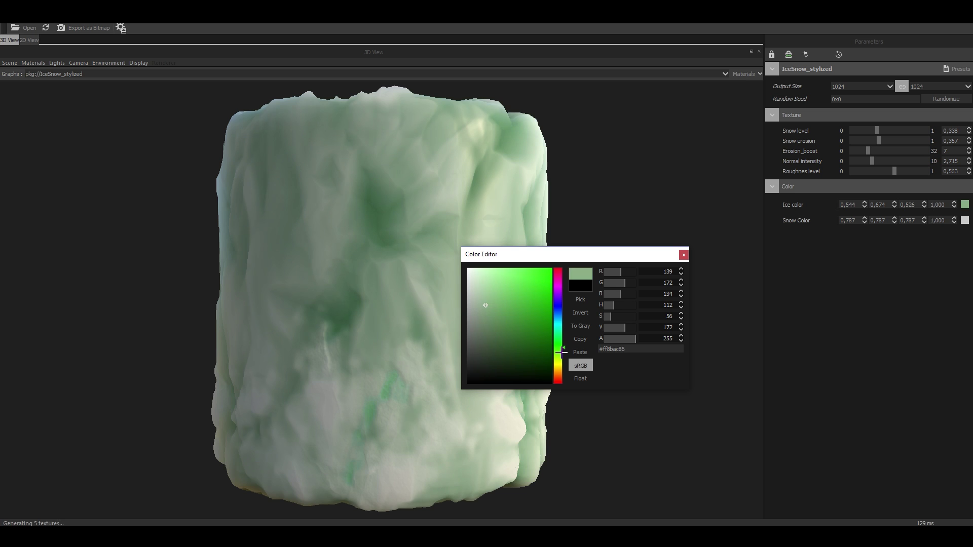
pyautogui.moveTo(561, 363); pyautogui.dragTo(558, 293)
pyautogui.click(474, 286)
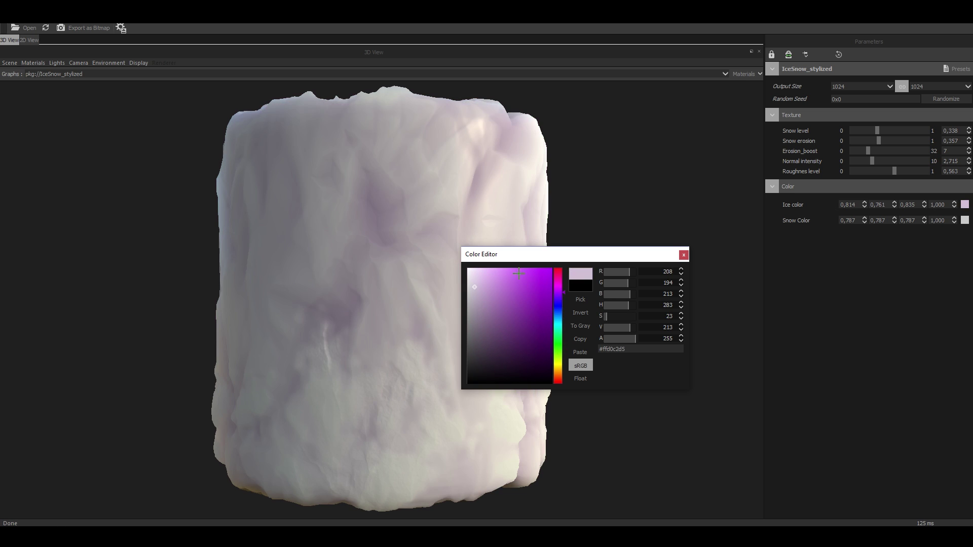
pyautogui.click(683, 256)
pyautogui.moveTo(529, 261)
pyautogui.mouseDown()
pyautogui.moveTo(454, 265)
pyautogui.moveTo(527, 260)
pyautogui.mouseUp()
pyautogui.scroll(-1, 526, 260)
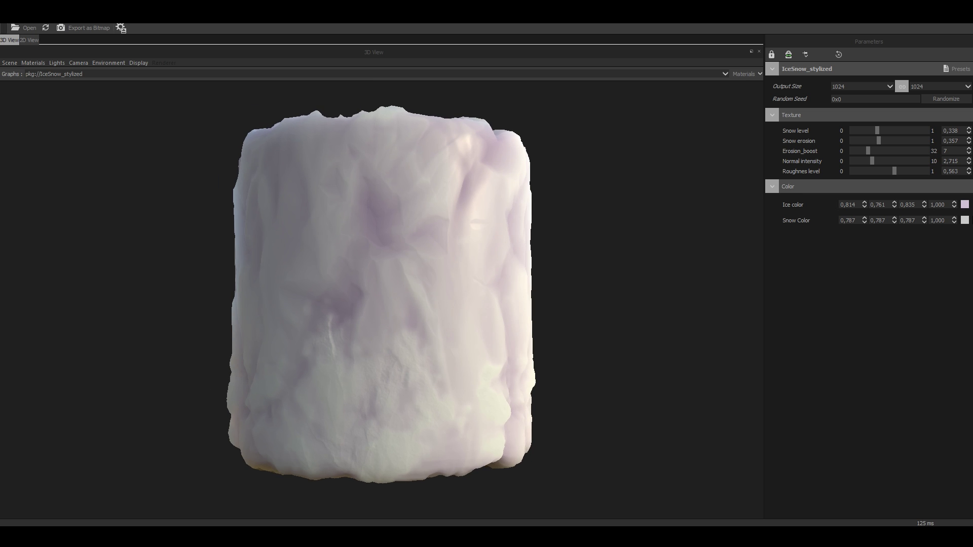
# Try grey, red and teal tones for the Snow Color and settle on a pale blue of 0.635, 0.818, 0.852
pyautogui.click(964, 220)
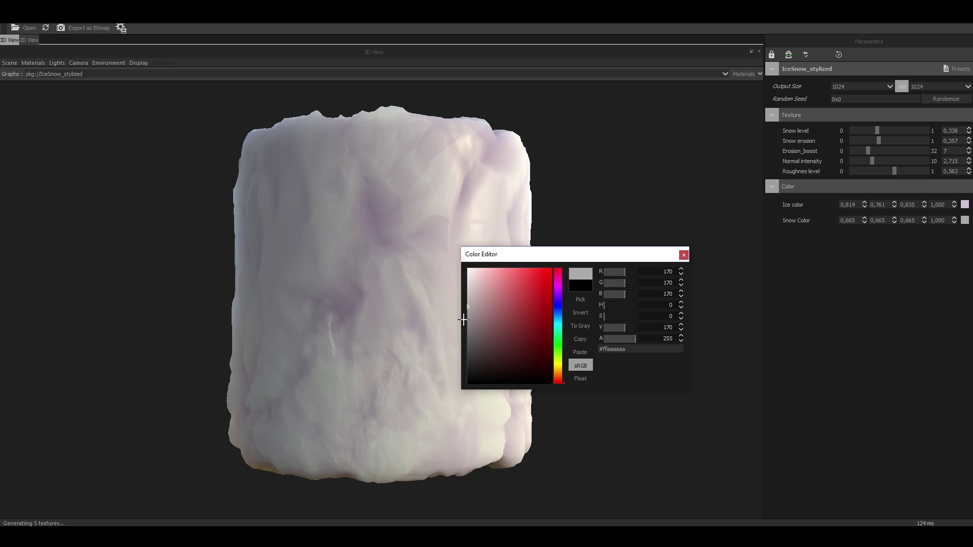
pyautogui.scroll(1, 324, 310)
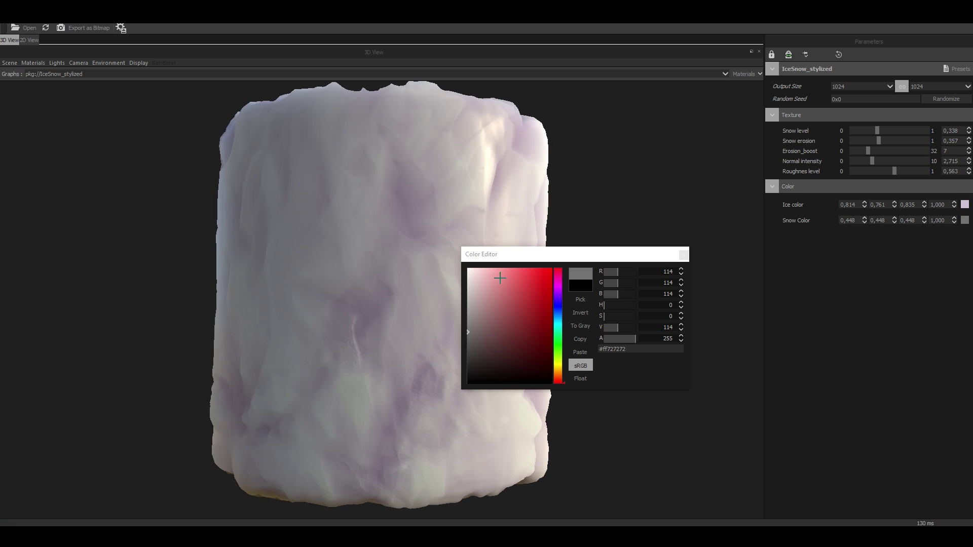
pyautogui.click(469, 287)
pyautogui.moveTo(527, 299); pyautogui.dragTo(529, 330)
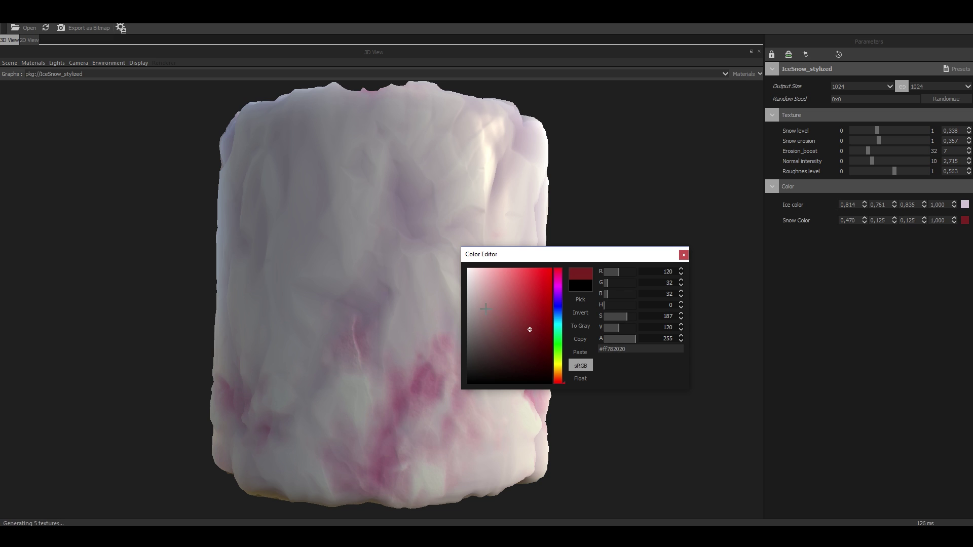
pyautogui.click(485, 303)
pyautogui.click(480, 292)
pyautogui.click(557, 323)
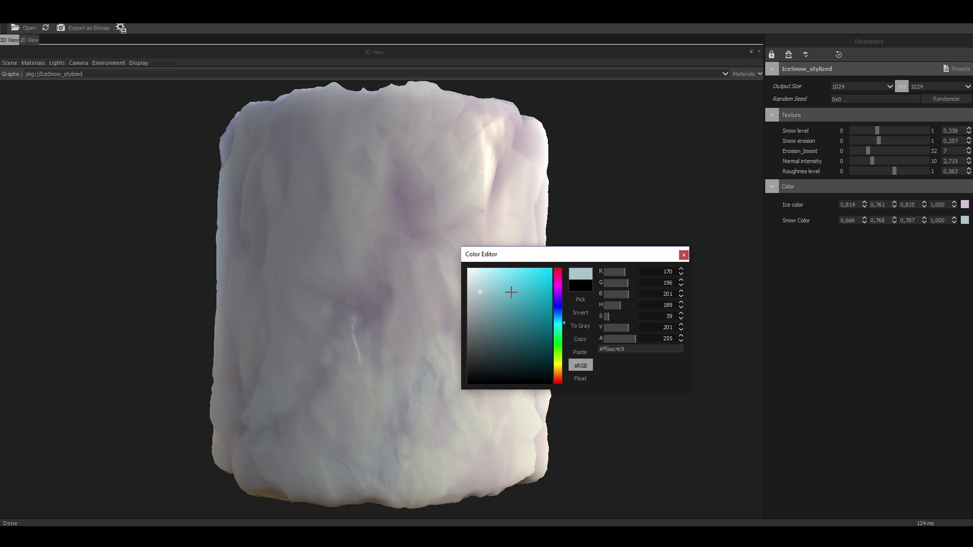
pyautogui.moveTo(411, 303)
pyautogui.mouseDown()
pyautogui.moveTo(314, 289)
pyautogui.moveTo(409, 304)
pyautogui.mouseUp()
pyautogui.scroll(-1, 314, 289)
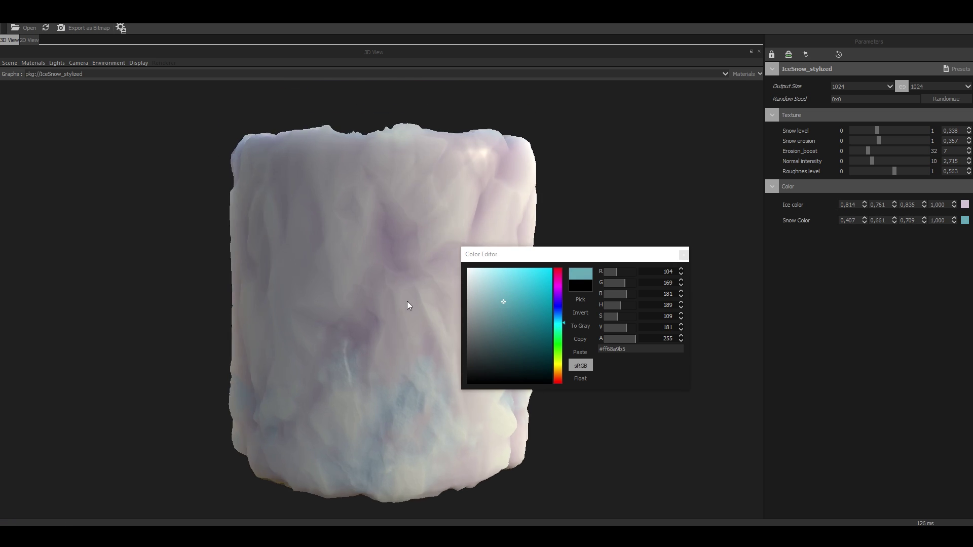
pyautogui.click(479, 290)
pyautogui.click(684, 254)
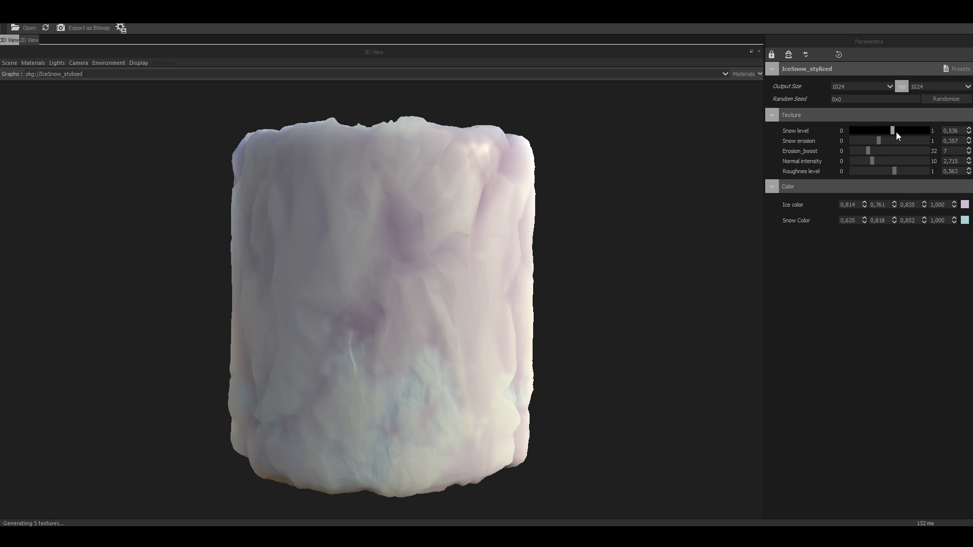
# Raise Snow level to 0.841 to compare the coverage, and lower it to 0 to leave bare ice
pyautogui.moveTo(892, 130); pyautogui.dragTo(914, 131)
pyautogui.moveTo(382, 195); pyautogui.dragTo(922, 124)
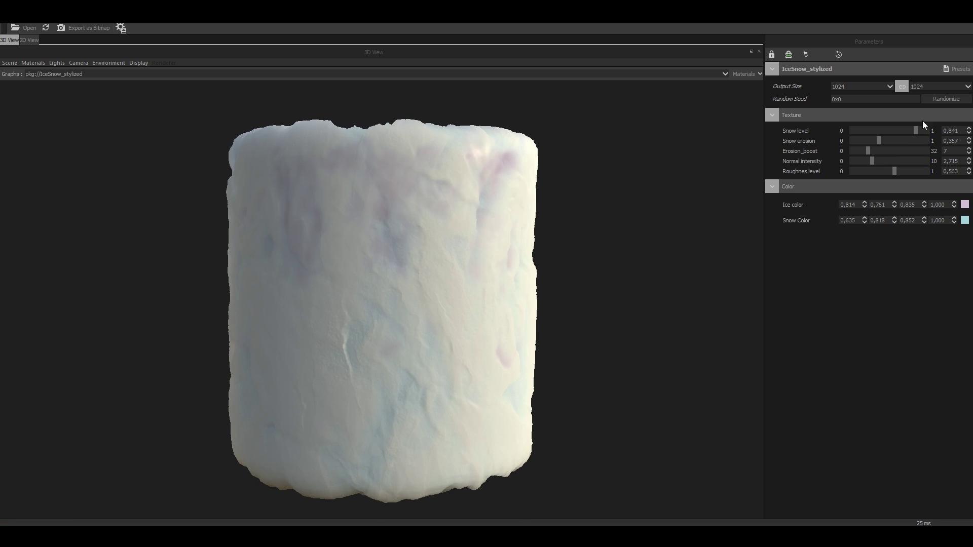
pyautogui.moveTo(851, 135); pyautogui.dragTo(849, 133)
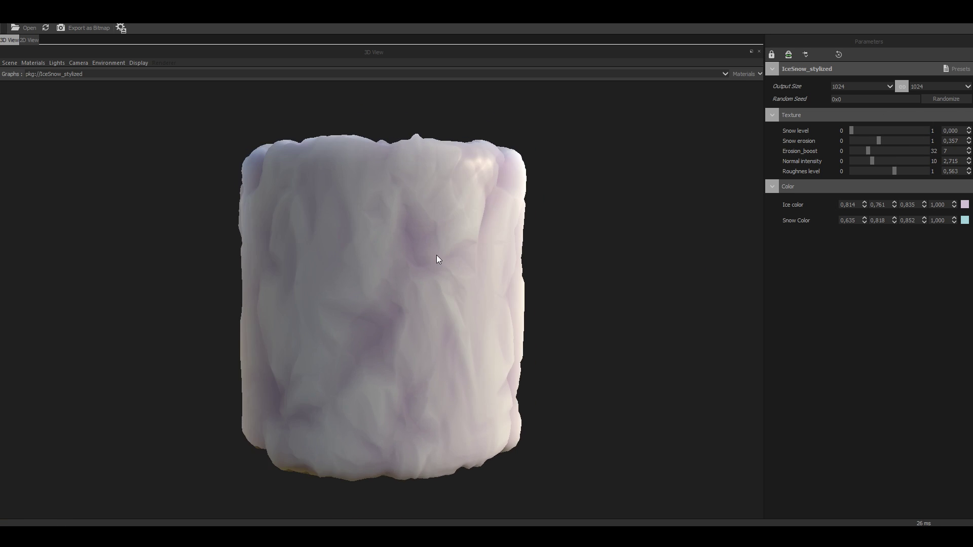
pyautogui.scroll(1, 442, 238)
pyautogui.scroll(-3, 442, 239)
pyautogui.moveTo(442, 238); pyautogui.dragTo(443, 262)
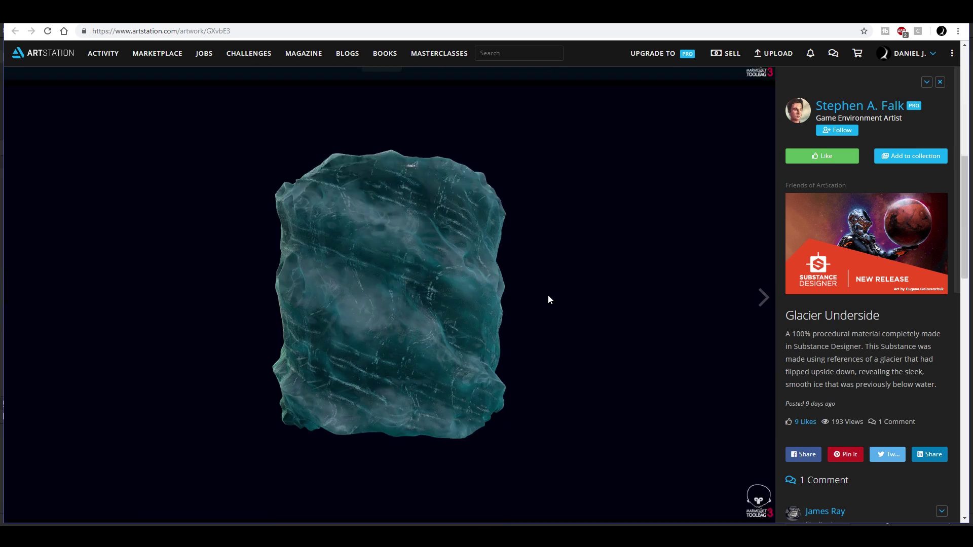
# Switch to ArtStation in the browser and examine the Glacier Underside and Paragon Ice Shader Breakdown artworks as ice references
pyautogui.scroll(-10, 548, 296)
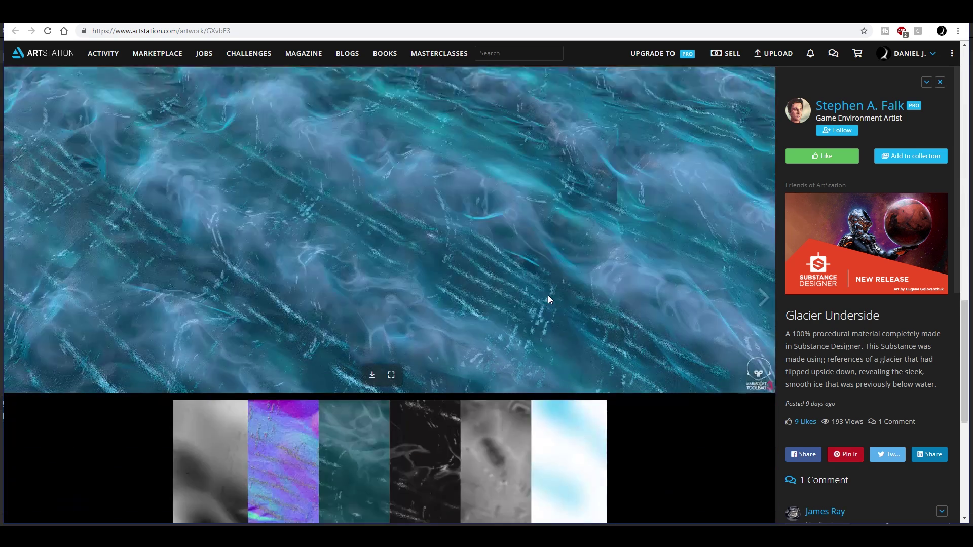
pyautogui.scroll(5, 548, 296)
pyautogui.scroll(7, 548, 295)
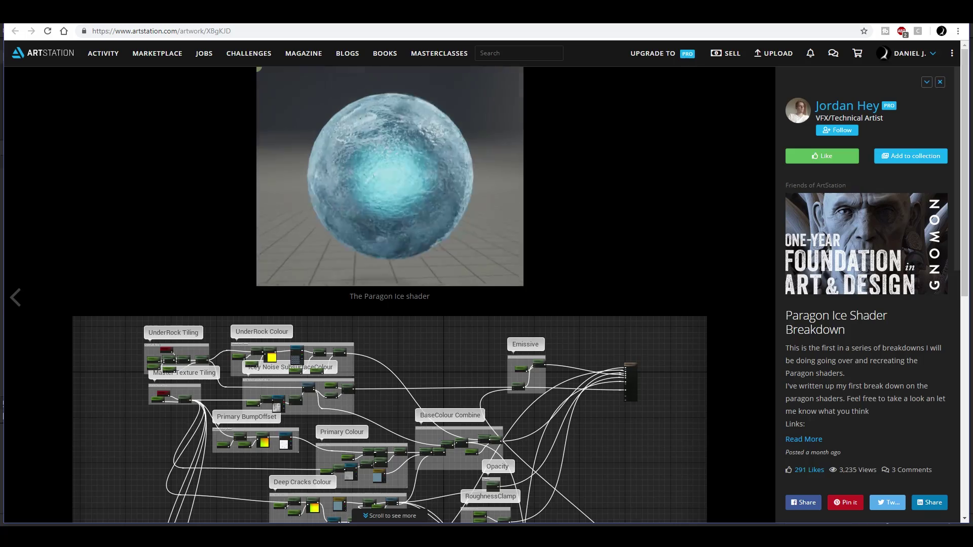
pyautogui.scroll(-6, 417, 212)
pyautogui.scroll(5, 424, 213)
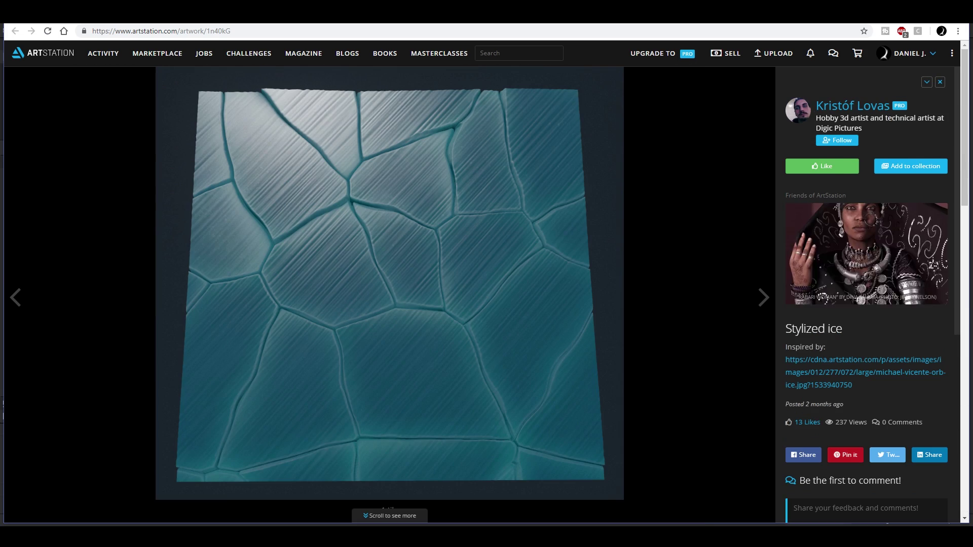
# Examine all the renders of the Stylized ice artwork, from the tile previews to the final scene
pyautogui.scroll(-10, 394, 263)
pyautogui.scroll(-5, 427, 254)
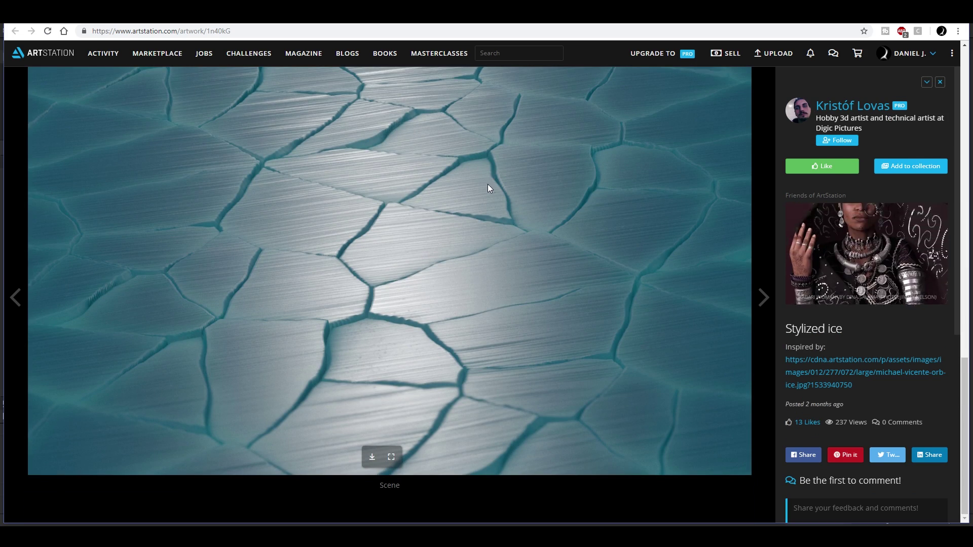
pyautogui.scroll(4, 490, 218)
pyautogui.scroll(-4, 498, 296)
pyautogui.scroll(4, 499, 299)
# Open the image linked under "Inspired by" on the Stylized ice page in a separate tab and view it
pyautogui.rightClick(816, 365)
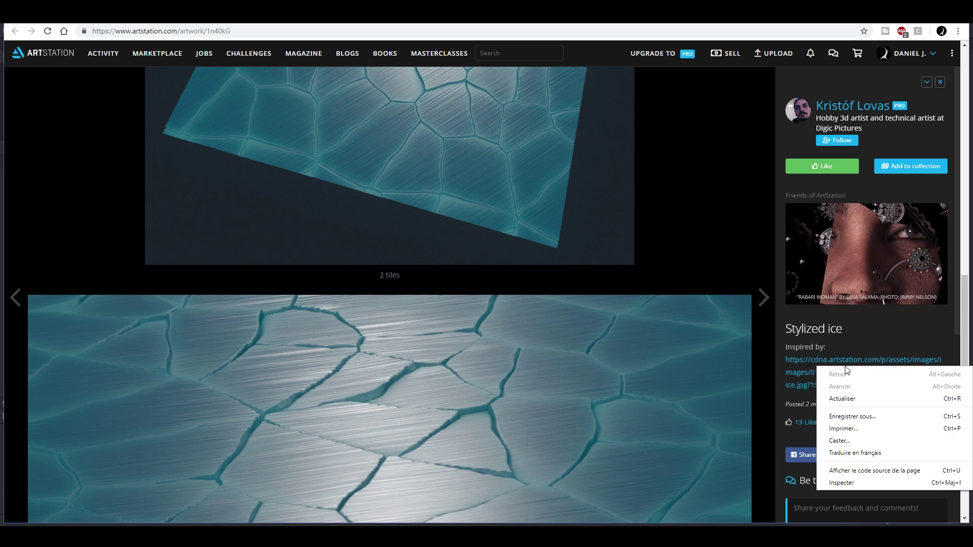
pyautogui.rightClick(811, 361)
pyautogui.click(811, 421)
pyautogui.click(284, 15)
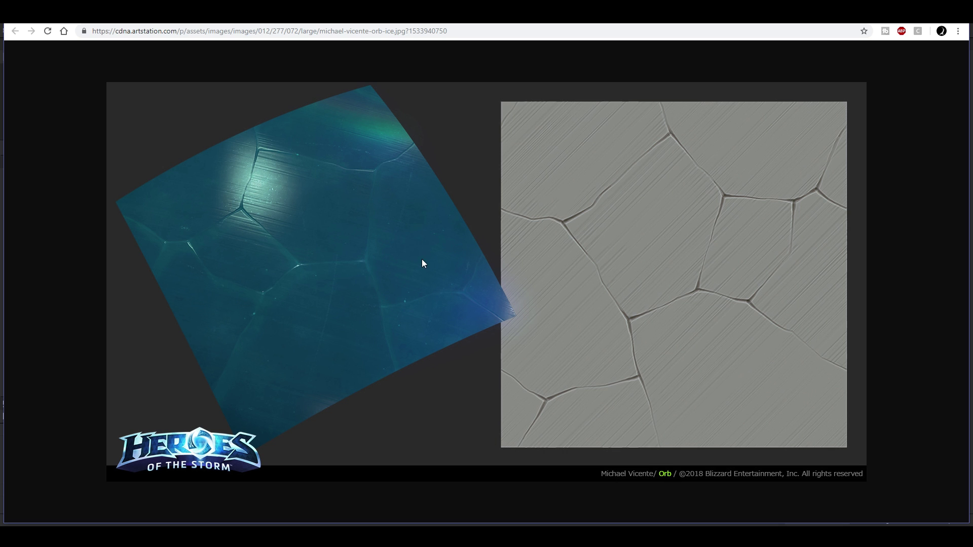
# Bring up the Winter is Coming artwork and examine its landscape renders and material sphere
pyautogui.click(400, 15)
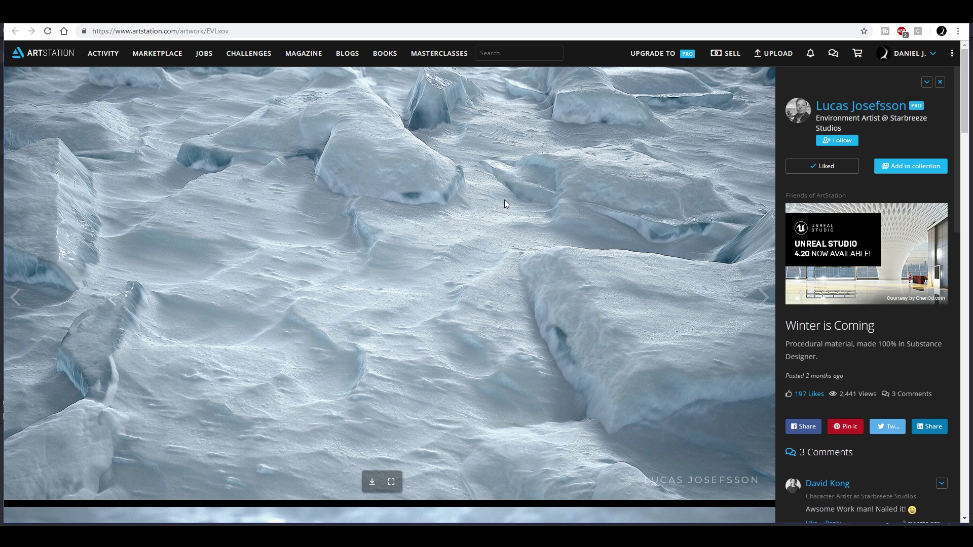
pyautogui.scroll(-10, 502, 208)
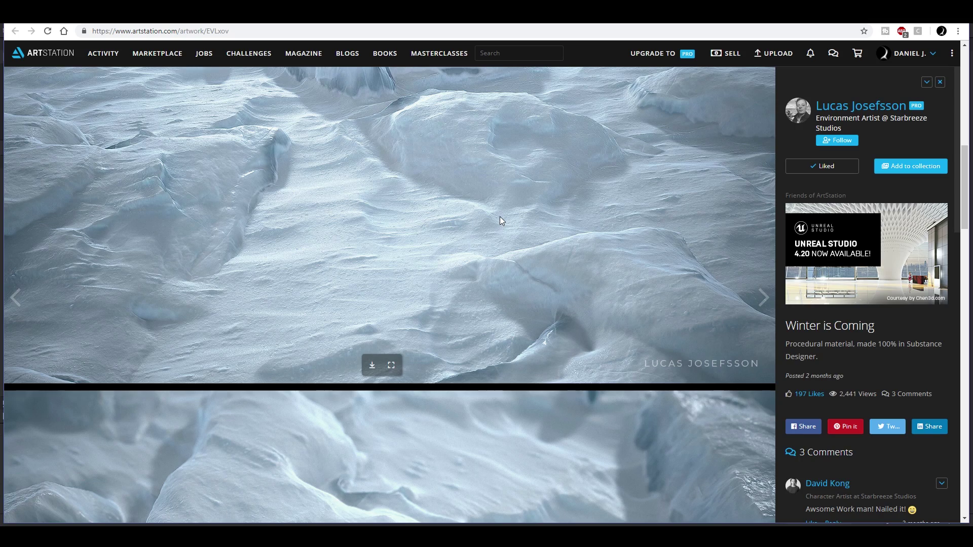
pyautogui.scroll(-15, 490, 250)
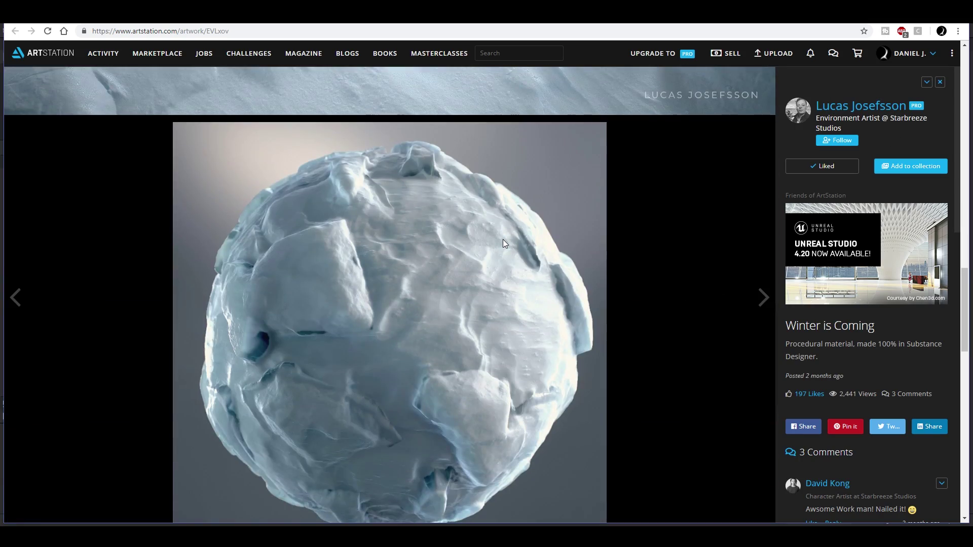
pyautogui.scroll(15, 431, 312)
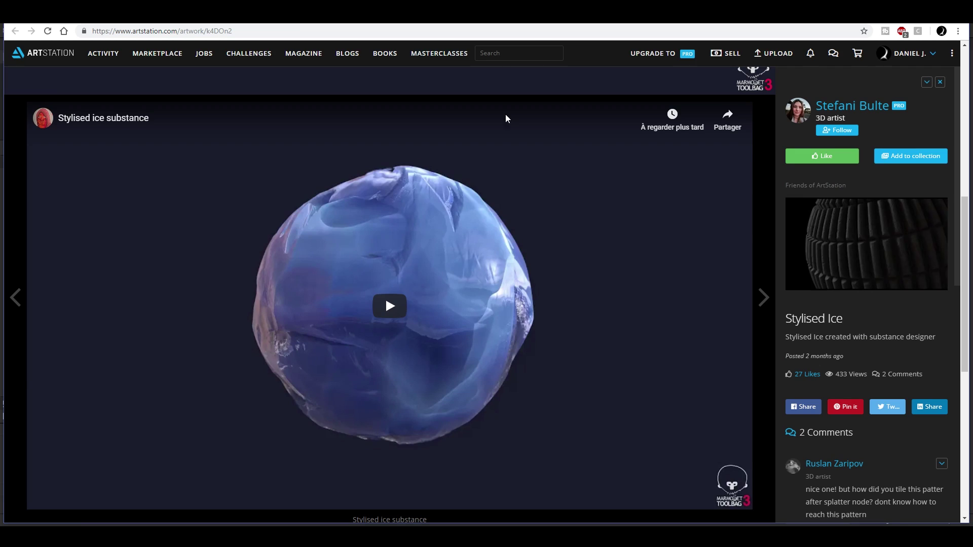
# Look over the Stylised Ice artwork's renders and play its Stylised ice substance video
pyautogui.scroll(-2, 628, 257)
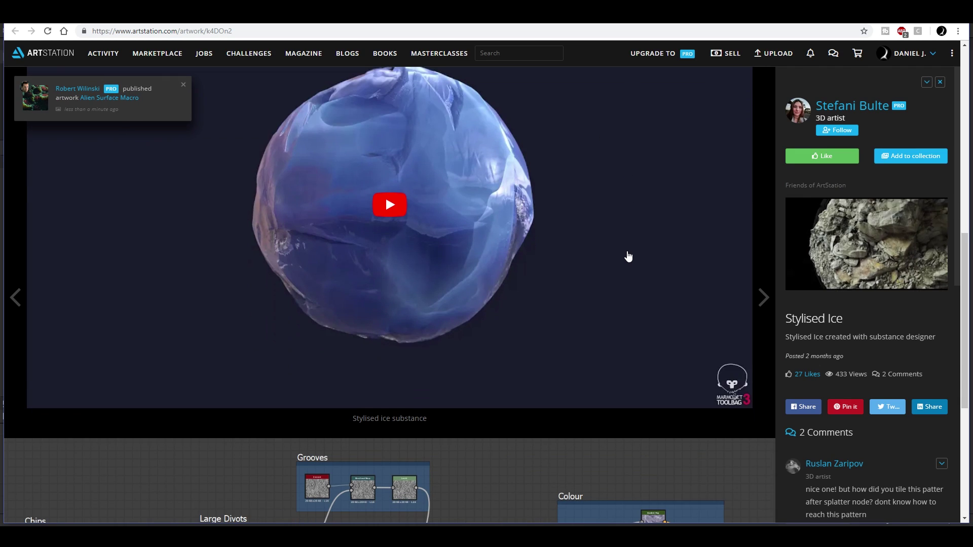
pyautogui.scroll(-6, 533, 237)
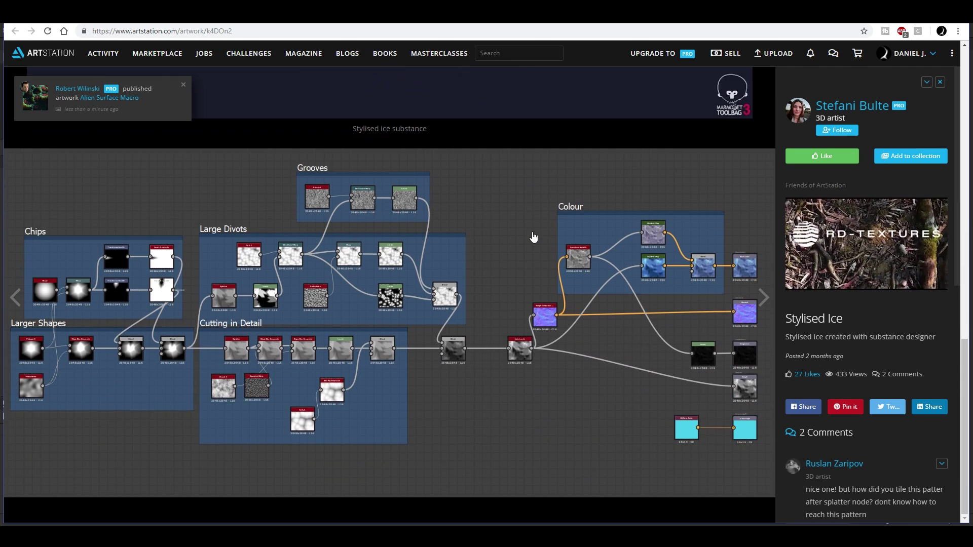
pyautogui.scroll(9, 432, 241)
pyautogui.click(389, 320)
pyautogui.scroll(-2, 548, 329)
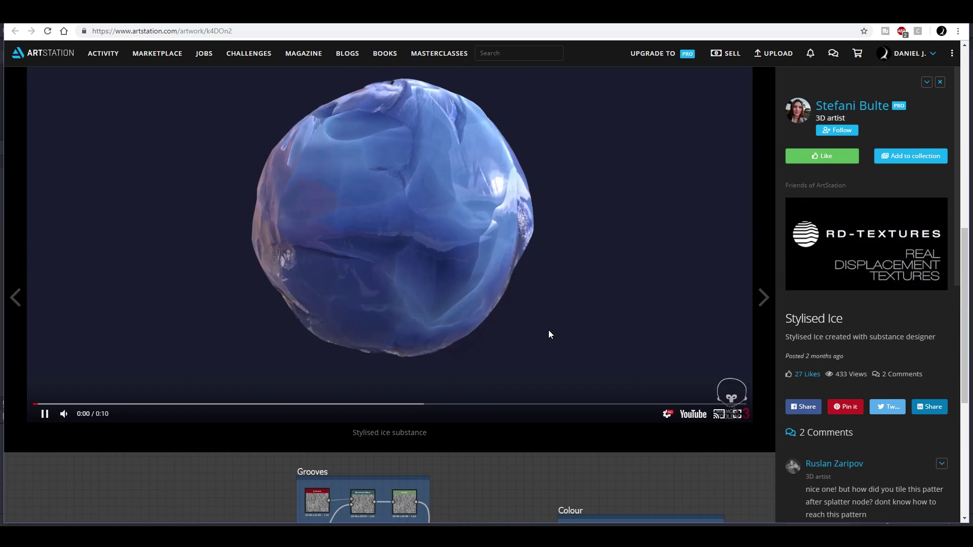
pyautogui.scroll(1, 561, 330)
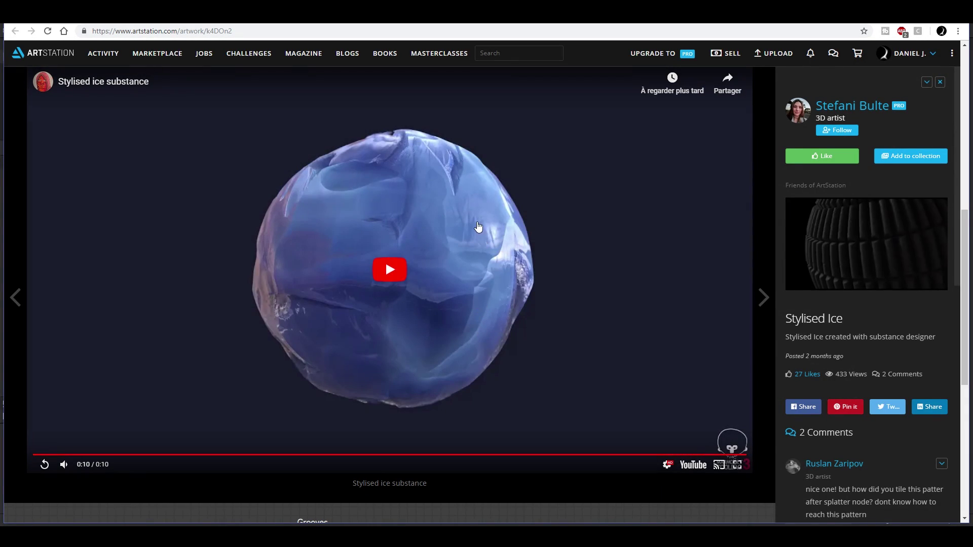
pyautogui.scroll(8, 385, 339)
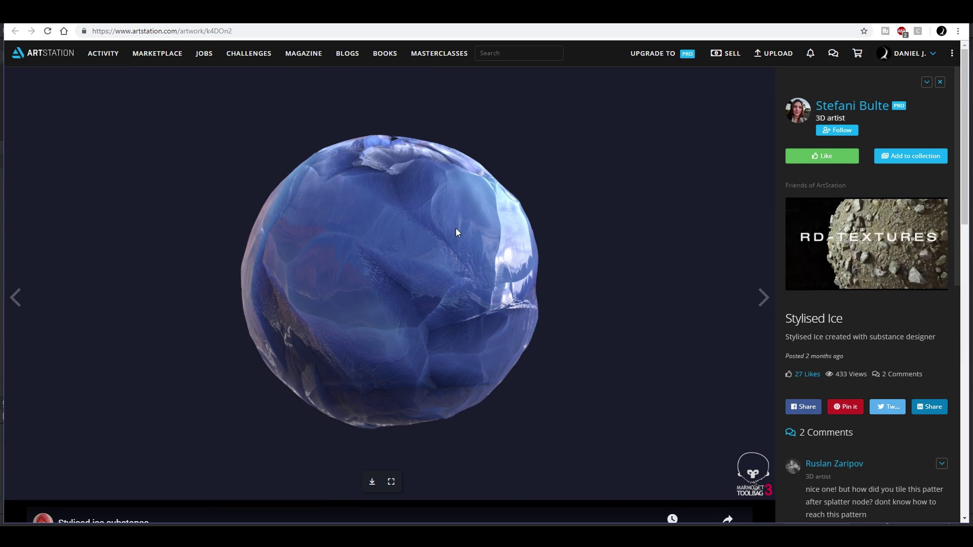
# View the Stylised Ice node graph at full size, and replay the substance video on the artwork page
pyautogui.scroll(-15, 452, 238)
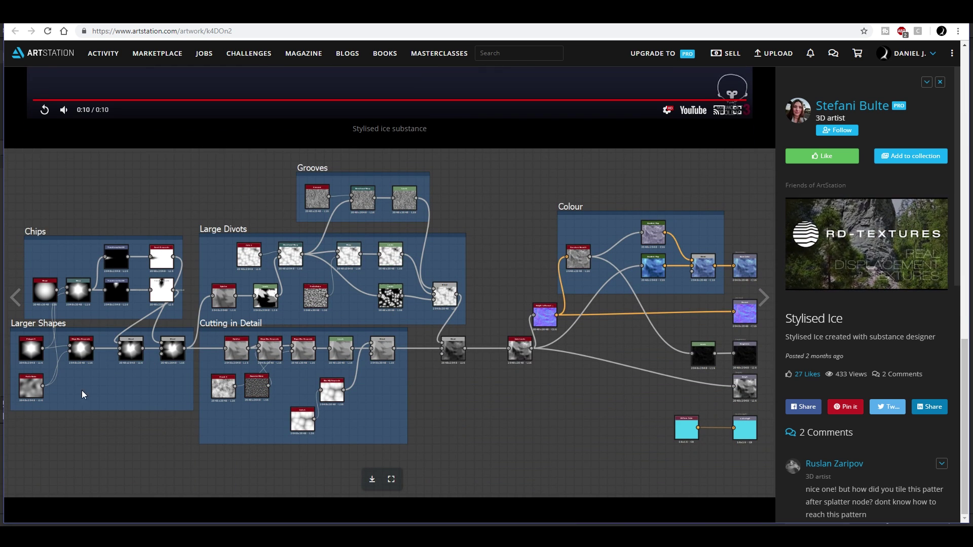
pyautogui.click(391, 479)
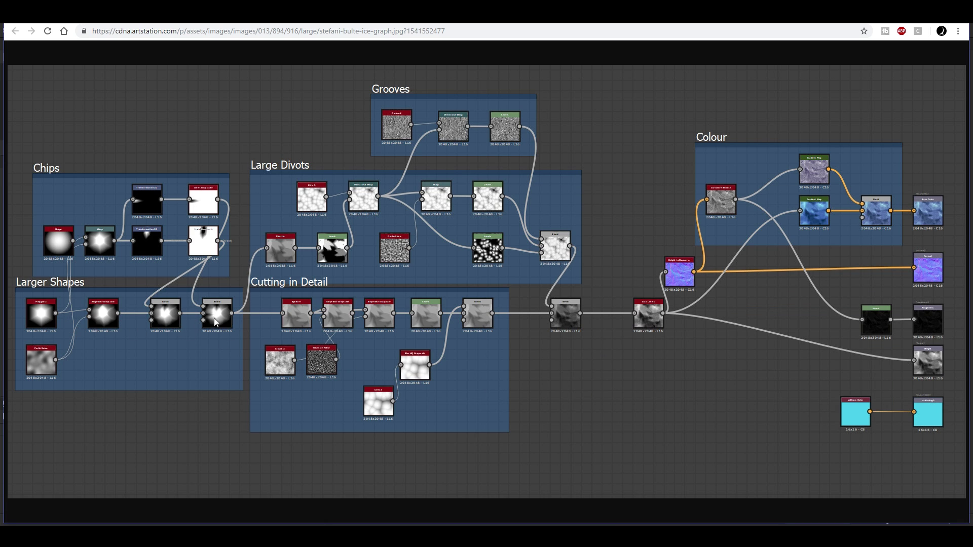
pyautogui.hotkey('alt', 'Left')
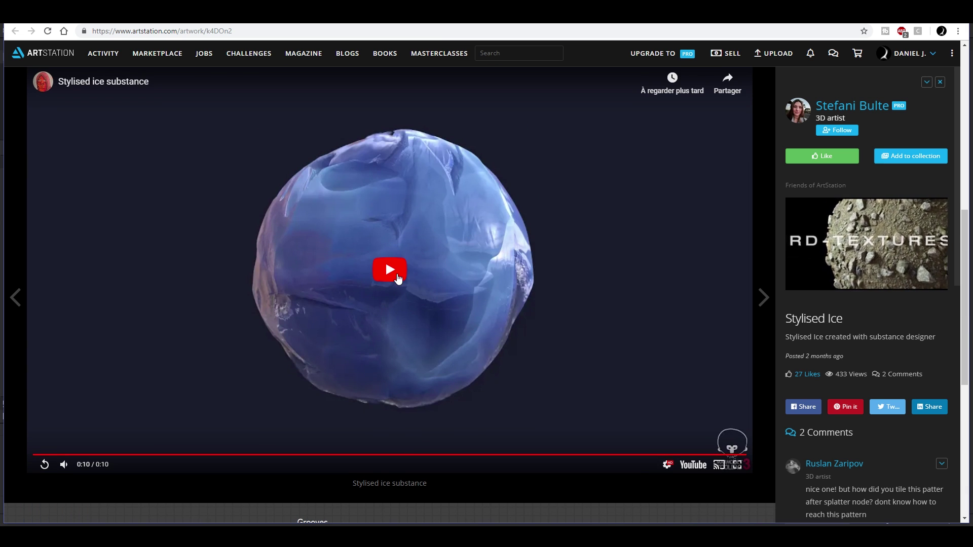
pyautogui.click(397, 278)
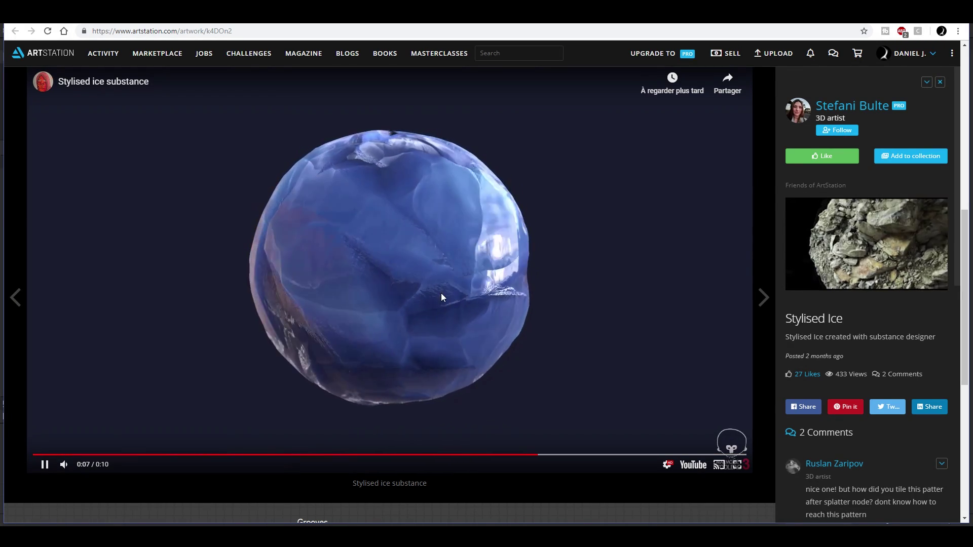
pyautogui.scroll(1, 421, 292)
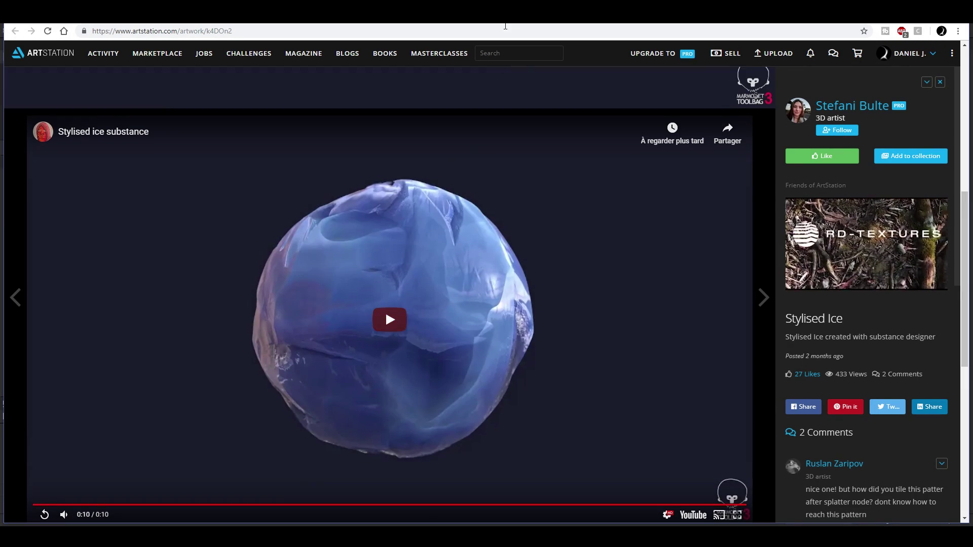
# Bring up the teal cracked ice sphere artwork and inspect its render enlarged at full size
pyautogui.press('Right')
pyautogui.scroll(-5, 608, 405)
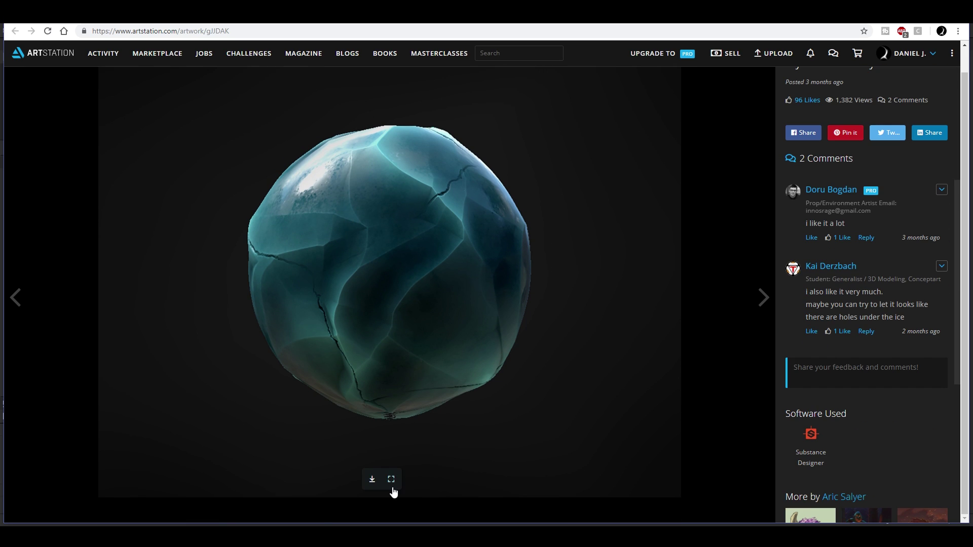
pyautogui.click(392, 482)
pyautogui.click(484, 289)
pyautogui.scroll(2, 557, 321)
pyautogui.scroll(-5, 555, 321)
pyautogui.scroll(1, 500, 238)
pyautogui.scroll(2, 499, 239)
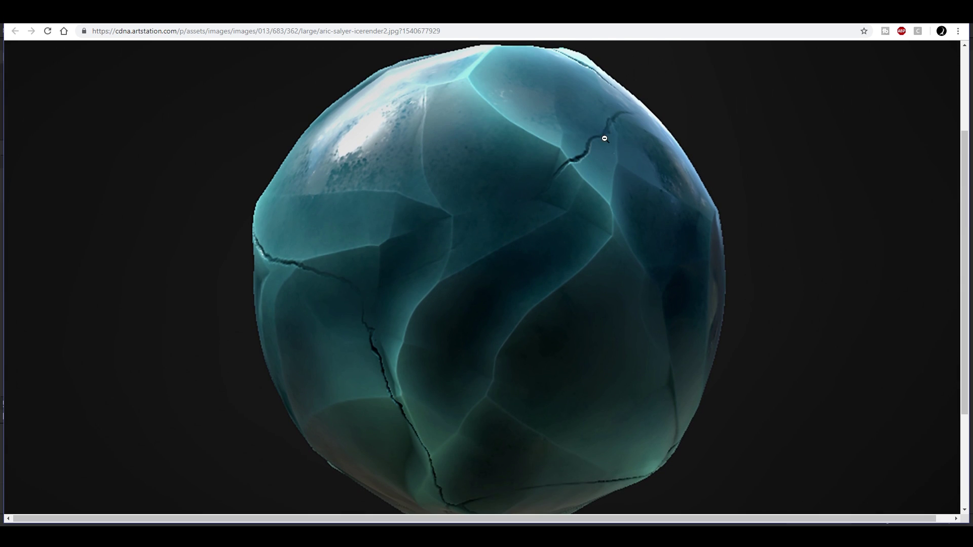
pyautogui.click(558, 354)
pyautogui.hotkey('alt', 'Left')
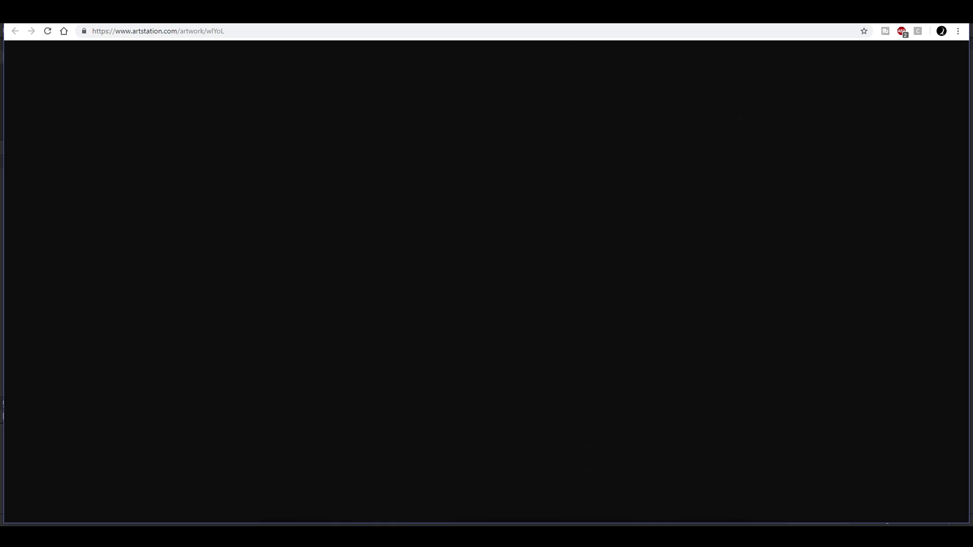
# Examine the Glacier Ice artwork's sphere and close-up renders
pyautogui.scroll(-5, 463, 248)
pyautogui.scroll(-2, 463, 253)
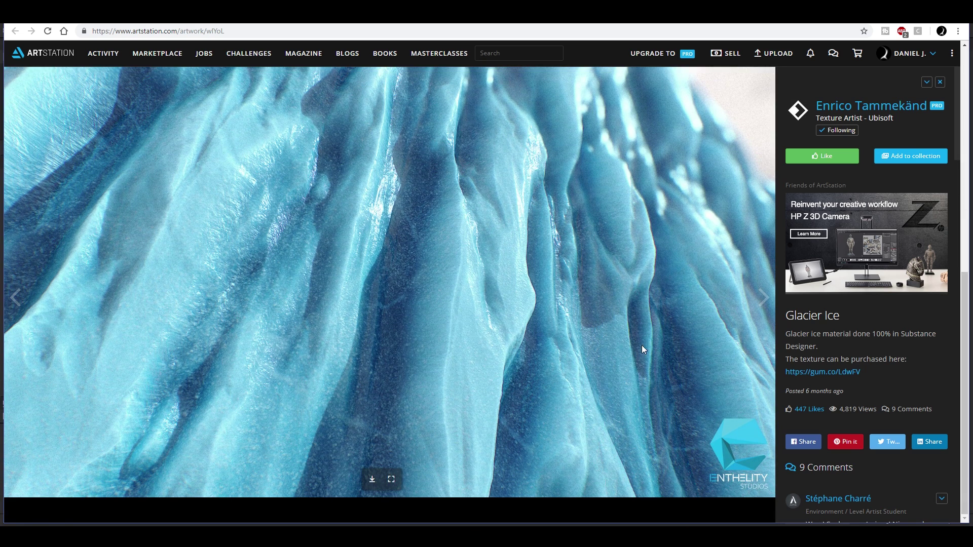
pyautogui.scroll(8, 463, 369)
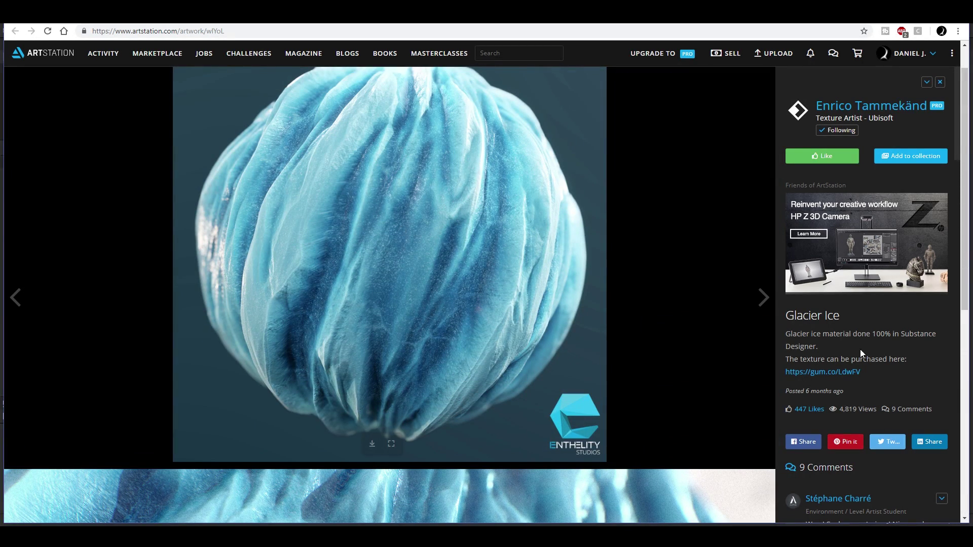
pyautogui.scroll(-5, 593, 336)
pyautogui.scroll(5, 593, 337)
# Bring up the Icy Snow artwork and compare its snowfield renders with the material sphere
pyautogui.press('Right')
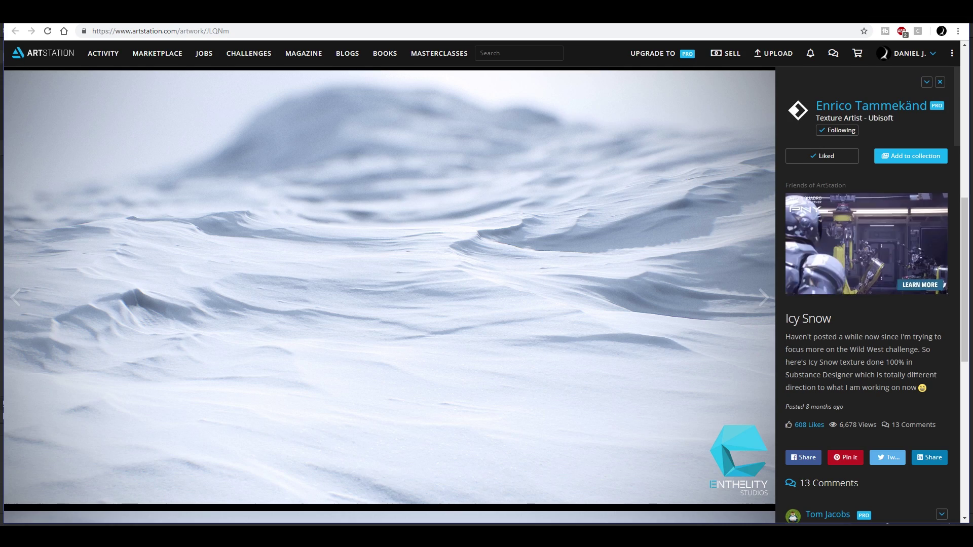
pyautogui.scroll(10, 569, 212)
pyautogui.scroll(-8, 441, 218)
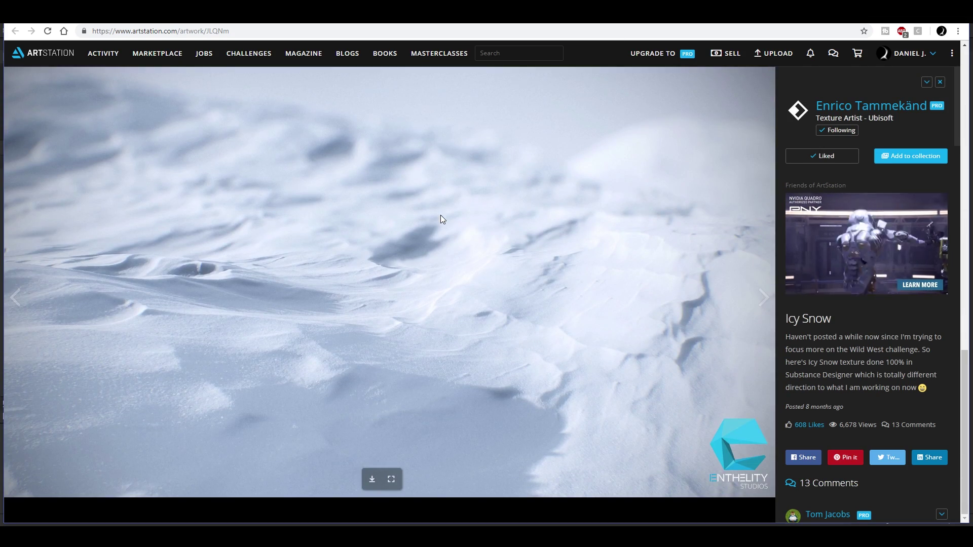
pyautogui.scroll(5, 488, 342)
pyautogui.scroll(-6, 409, 392)
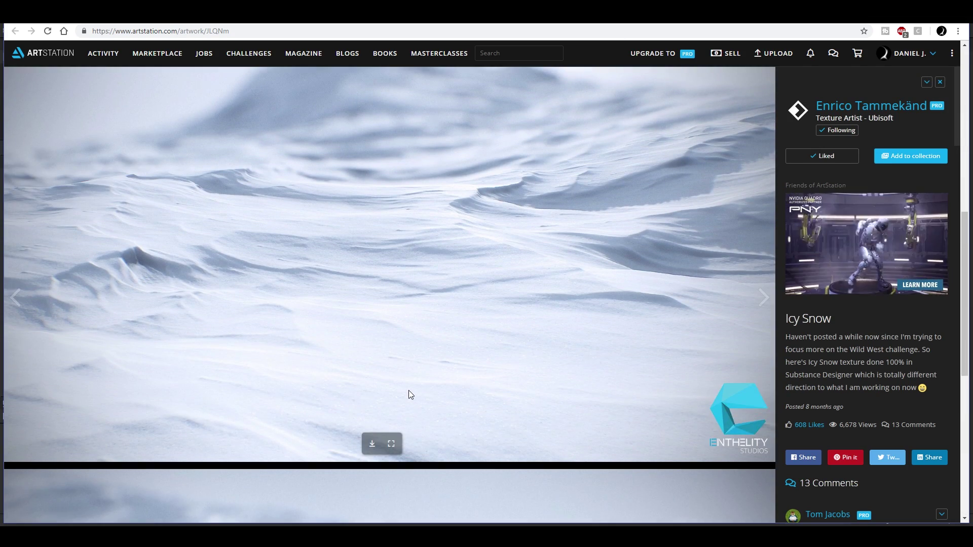
pyautogui.scroll(5, 518, 382)
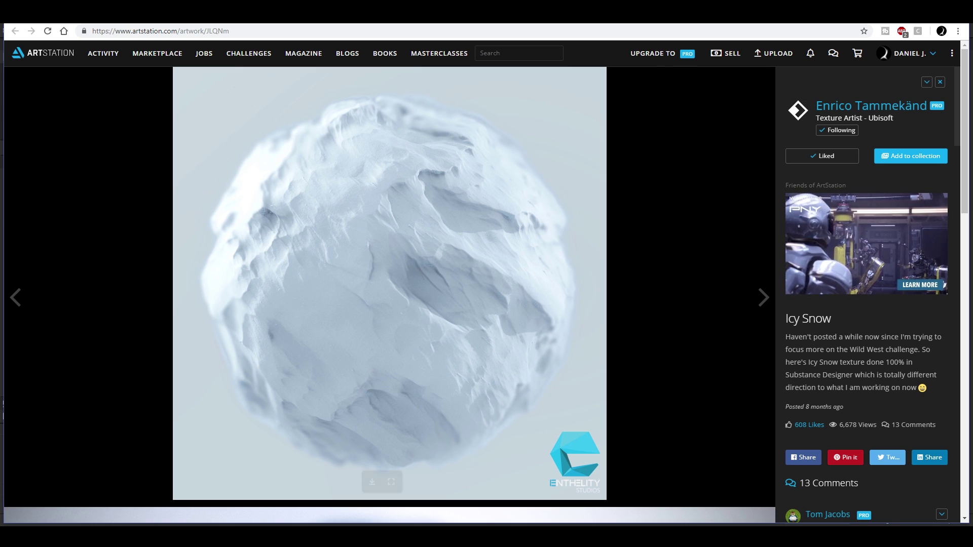
# Bring up the Frosted Ice texture artwork and zoom into its full-size render to inspect the frost detail
pyautogui.press('Right')
pyautogui.scroll(-5, 420, 284)
pyautogui.scroll(5, 422, 263)
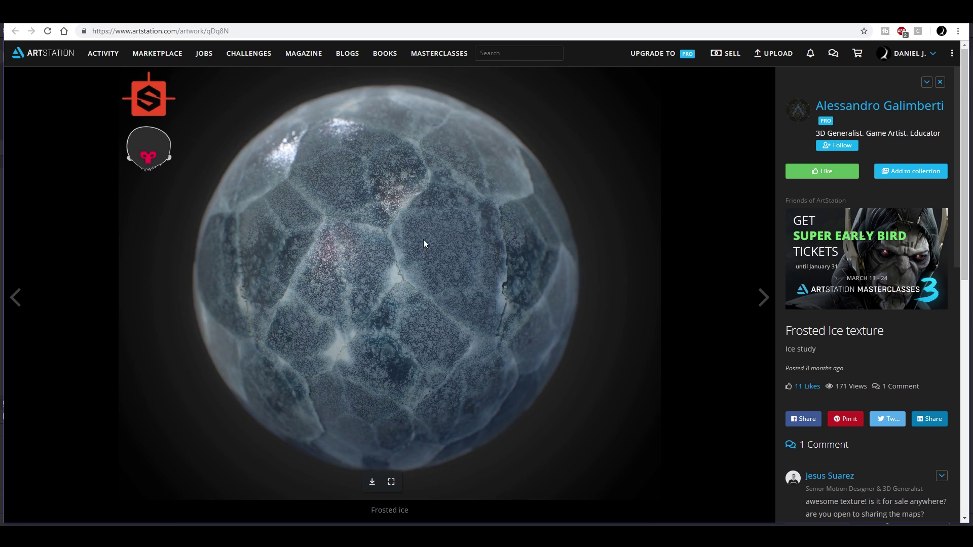
pyautogui.click(390, 486)
pyautogui.scroll(-5, 558, 334)
pyautogui.click(503, 322)
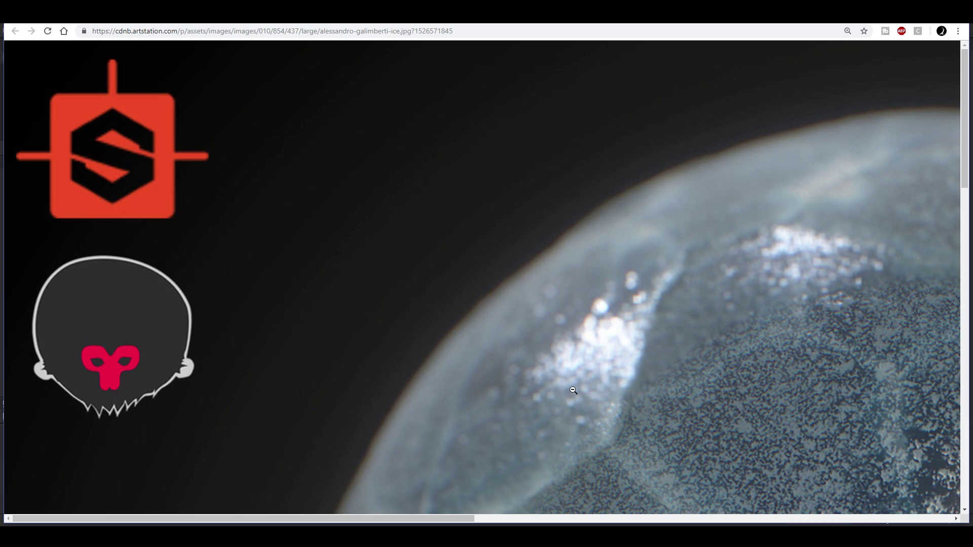
# Examine the Iceland Snow Windswept artwork's landscape, sphere and texture-map breakdown images
pyautogui.scroll(-10, 640, 345)
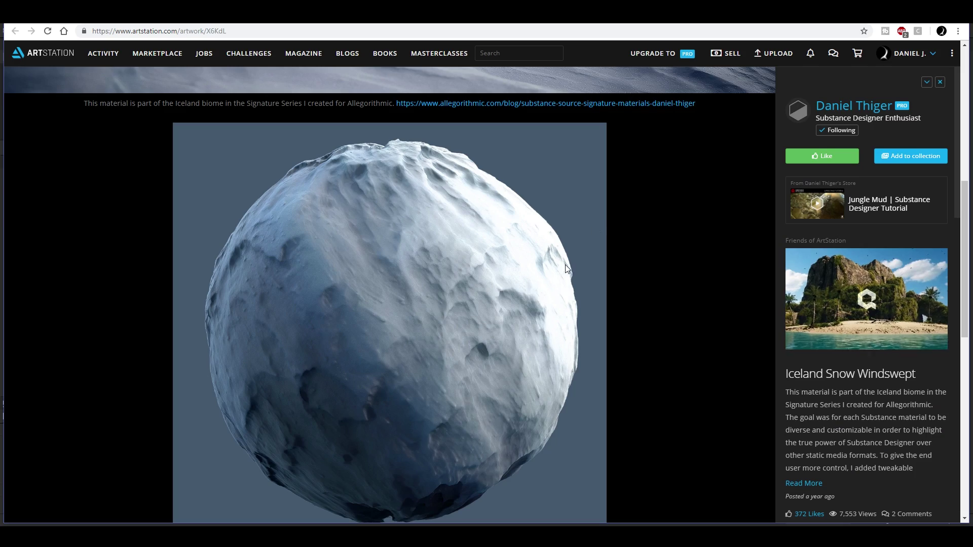
pyautogui.scroll(5, 428, 296)
pyautogui.scroll(-6, 431, 283)
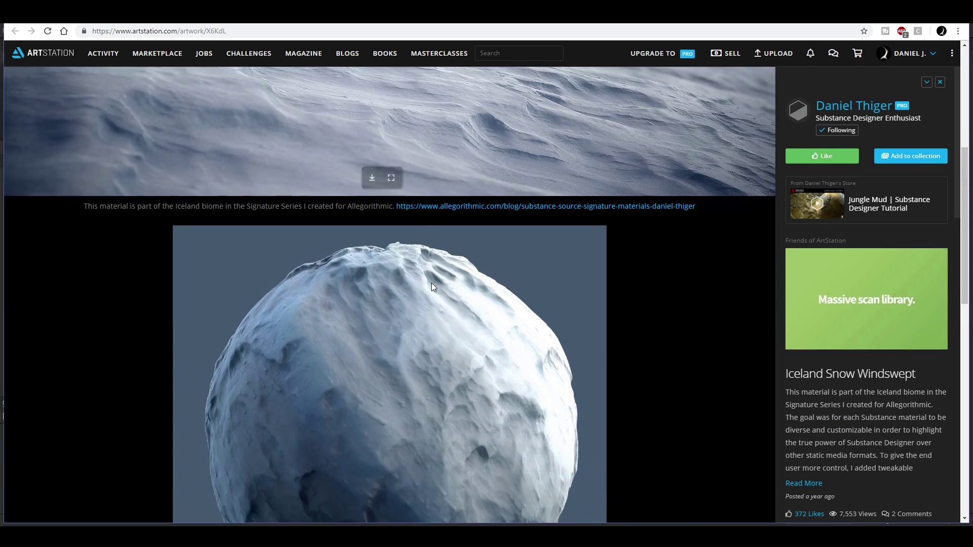
pyautogui.scroll(2, 400, 294)
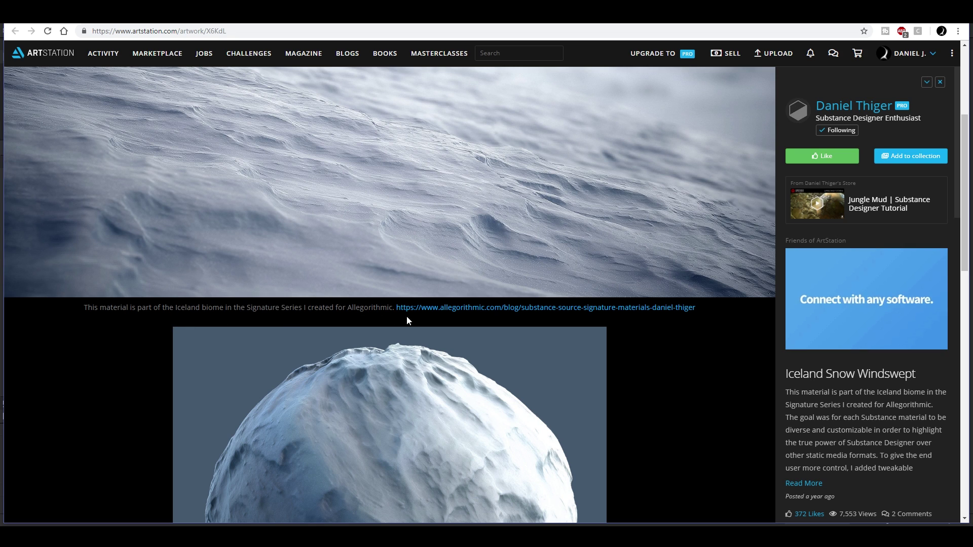
pyautogui.scroll(-10, 490, 378)
pyautogui.scroll(5, 489, 378)
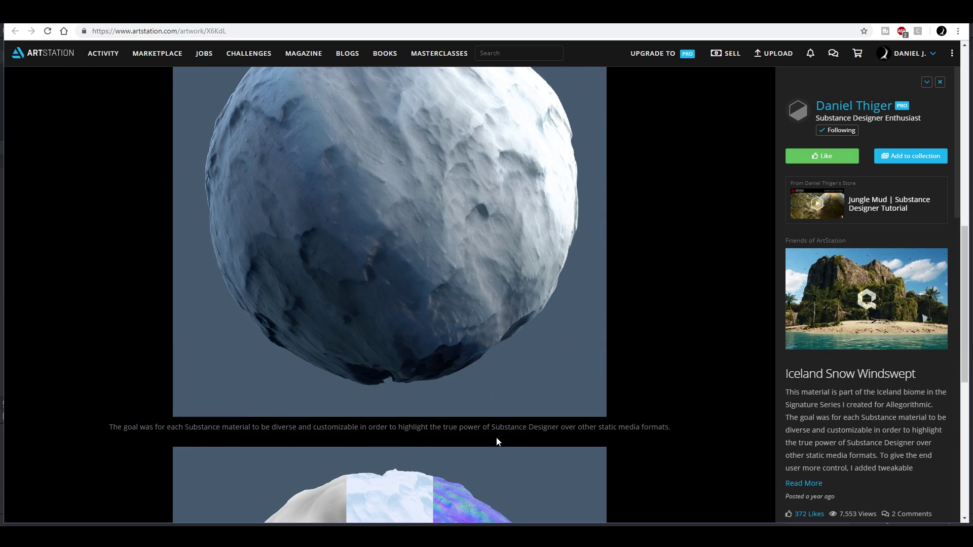
pyautogui.scroll(-7, 554, 441)
pyautogui.scroll(17, 552, 456)
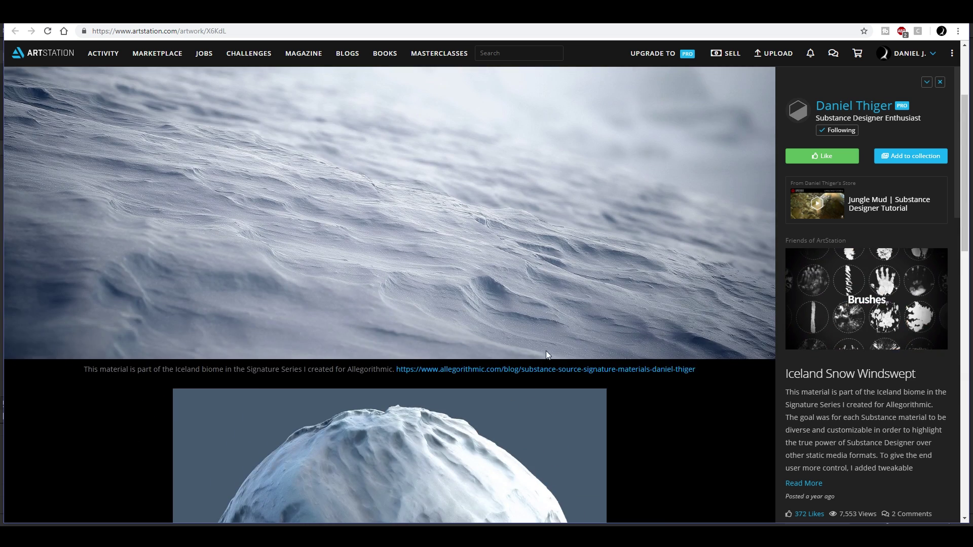
# Return to the Stylised Ice artwork and bring its node graph into view
pyautogui.hotkey('ctrl', 'Tab')
pyautogui.scroll(-4, 480, 296)
pyautogui.scroll(4, 456, 277)
pyautogui.scroll(-7, 556, 308)
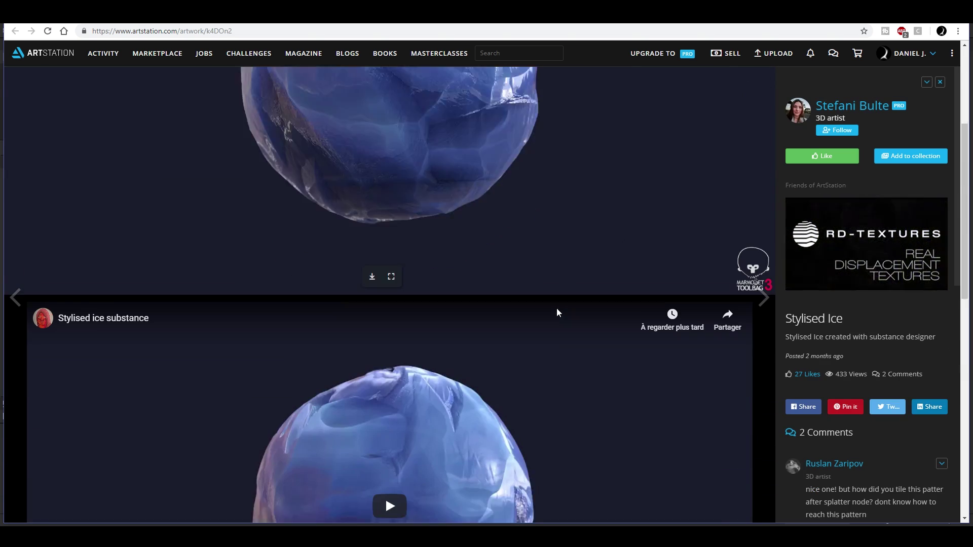
pyautogui.scroll(-5, 471, 369)
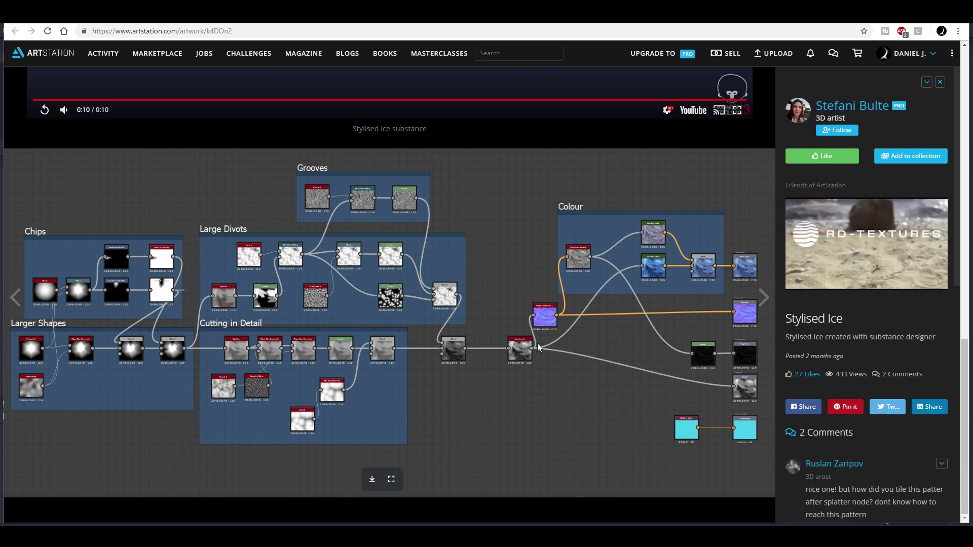
# Switch to Substance Designer and create a graph named IceSnow_stylized from the Physically Based (Metallic/Roughness) template
pyautogui.scroll(15, 533, 345)
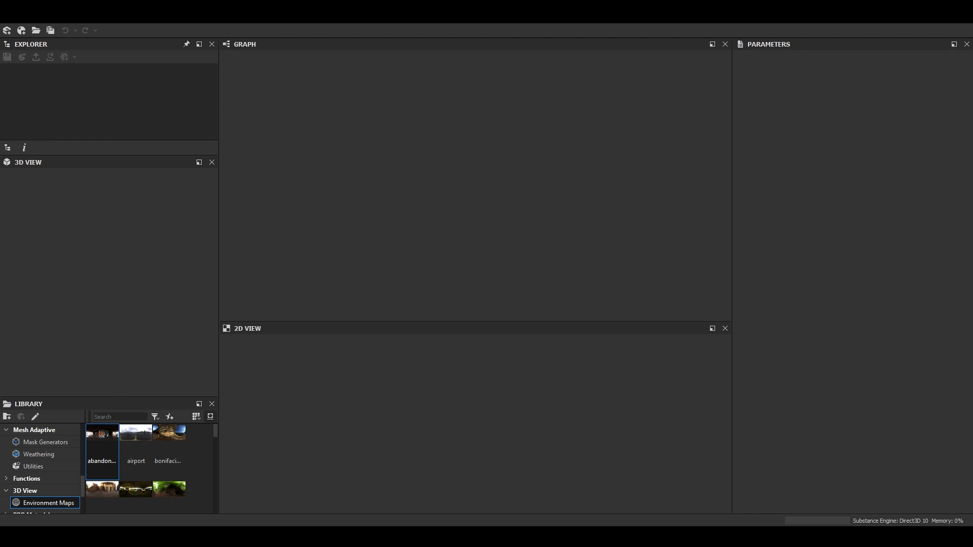
pyautogui.click(21, 30)
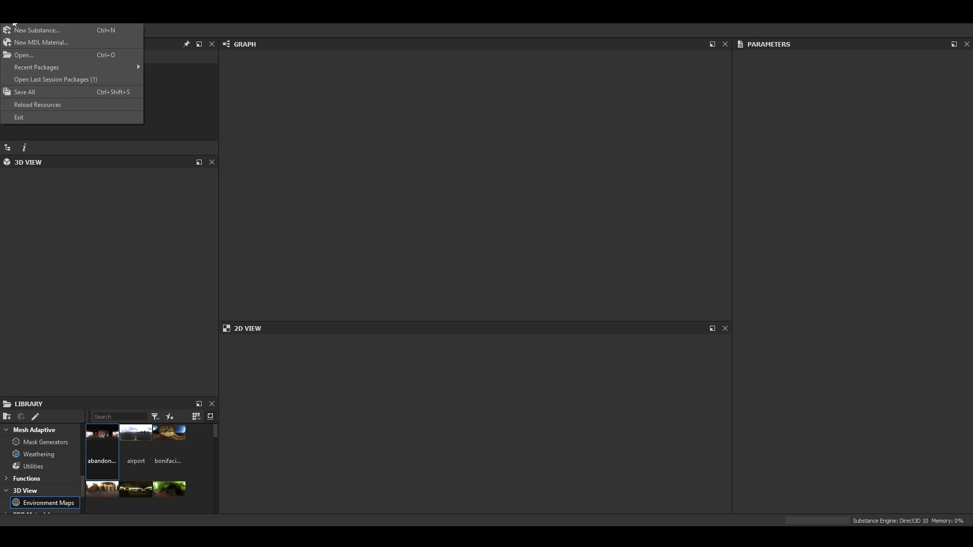
pyautogui.click(35, 29)
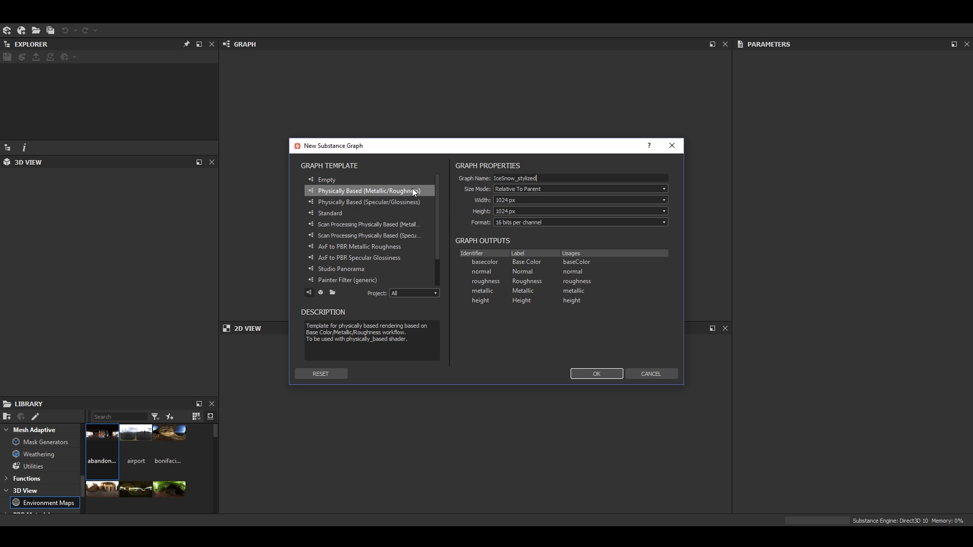
pyautogui.click(596, 374)
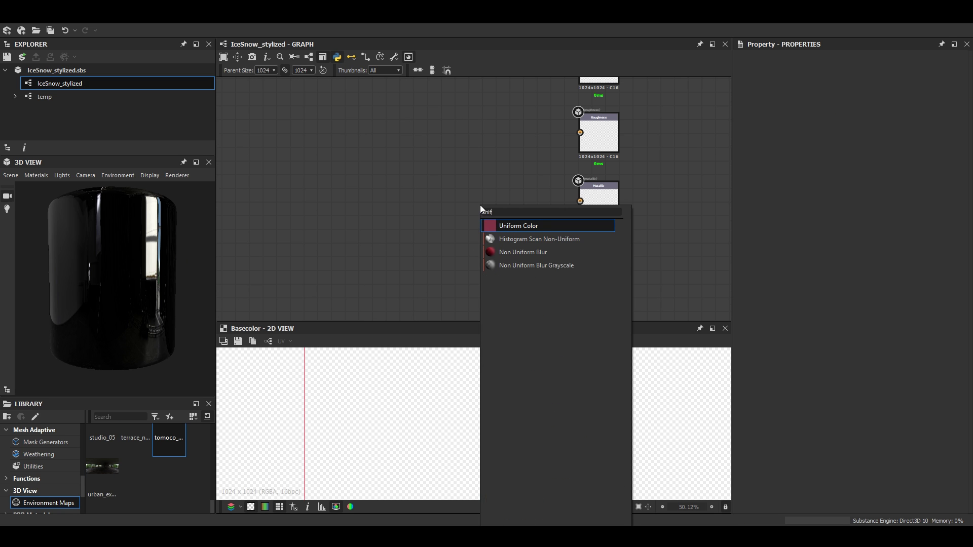
# Add a grayscale Uniform Color node sized Parent / 32 and dock it to the Metallic output
pyautogui.click(485, 223)
pyautogui.click(805, 270)
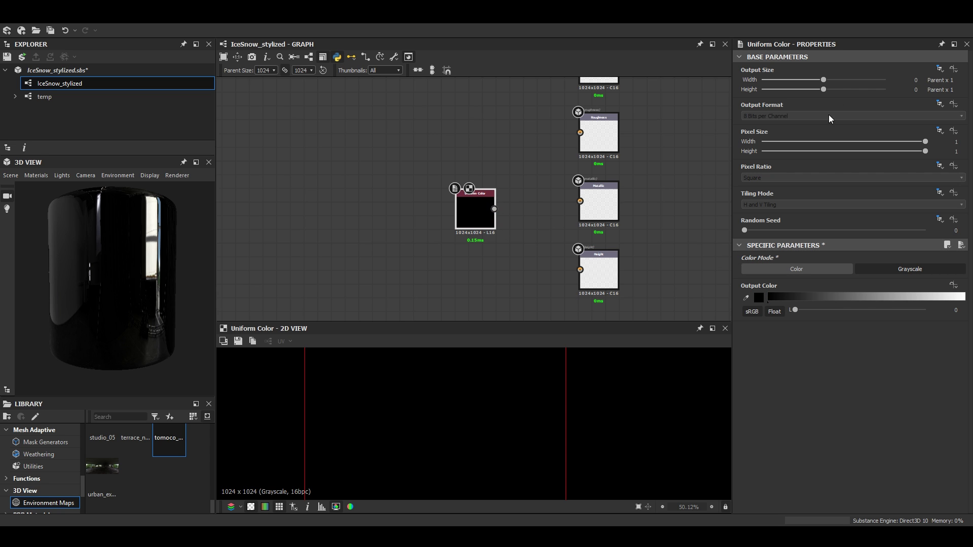
pyautogui.moveTo(823, 89); pyautogui.dragTo(799, 82)
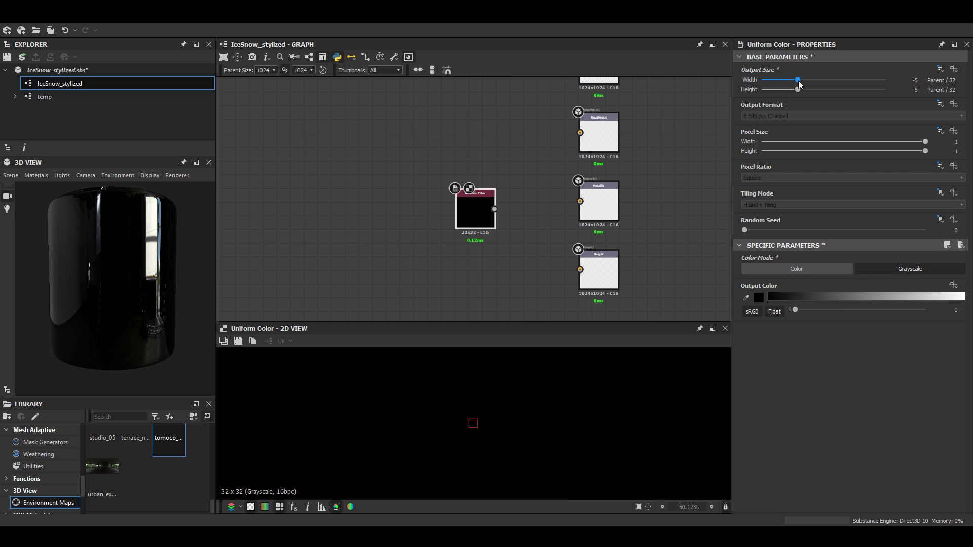
pyautogui.moveTo(598, 201); pyautogui.dragTo(598, 202)
pyautogui.press('d')
# Add a Creased noise node in the empty graph area far before the output nodes
pyautogui.moveTo(591, 266); pyautogui.dragTo(601, 178, button='middle')
pyautogui.scroll(1, 613, 163)
pyautogui.scroll(2, 621, 148)
pyautogui.moveTo(605, 126); pyautogui.dragTo(588, 287, button='middle')
pyautogui.scroll(-5, 623, 162)
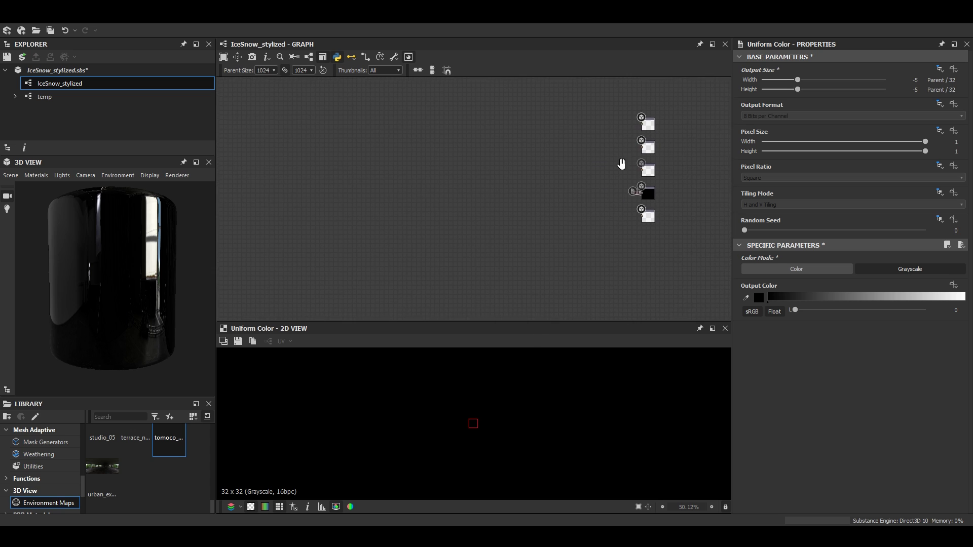
pyautogui.press('space')
pyautogui.write('creased')
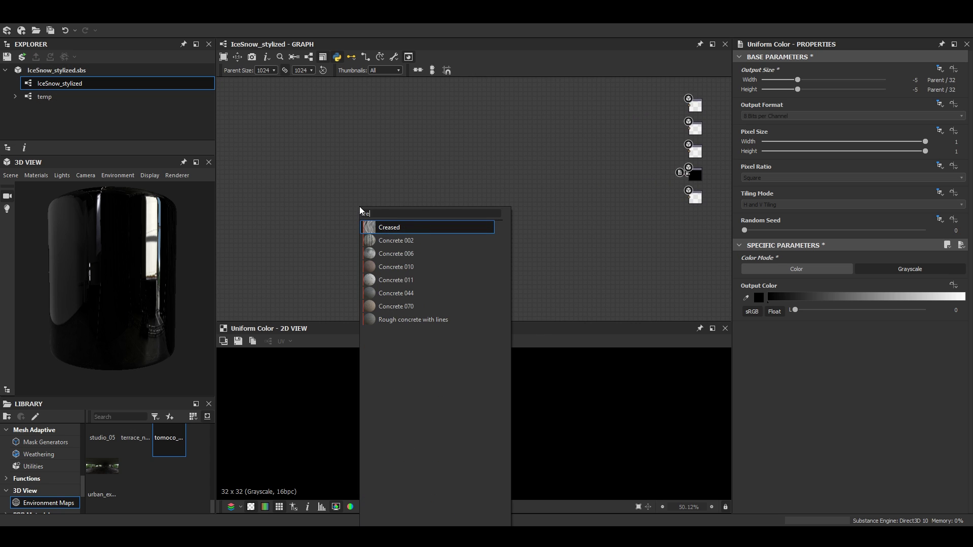
pyautogui.press('Return')
# Add a Crystal 2 noise node directly below the Creased node
pyautogui.moveTo(359, 205); pyautogui.dragTo(348, 175, button='middle')
pyautogui.scroll(2, 347, 175)
pyautogui.press('space')
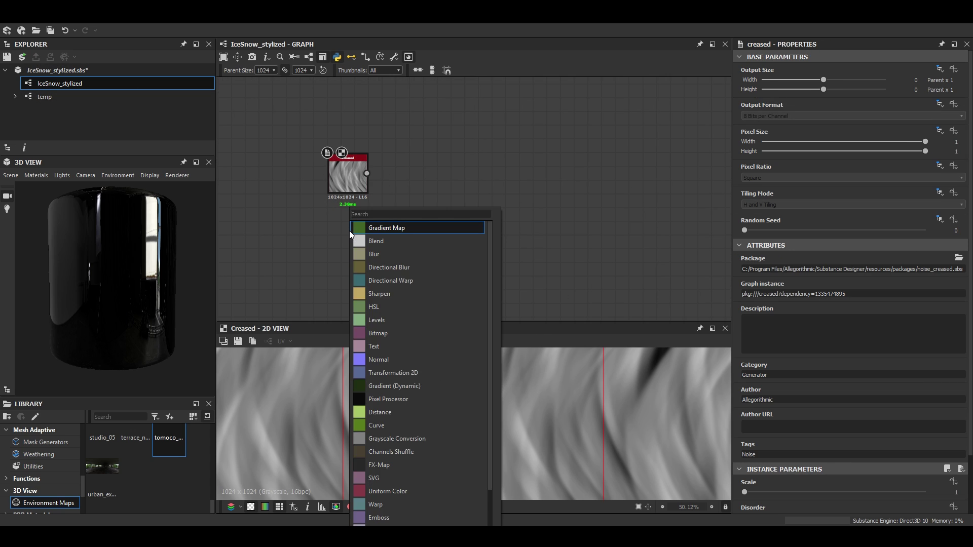
pyautogui.write('cry')
pyautogui.press('Down')
pyautogui.press('Return')
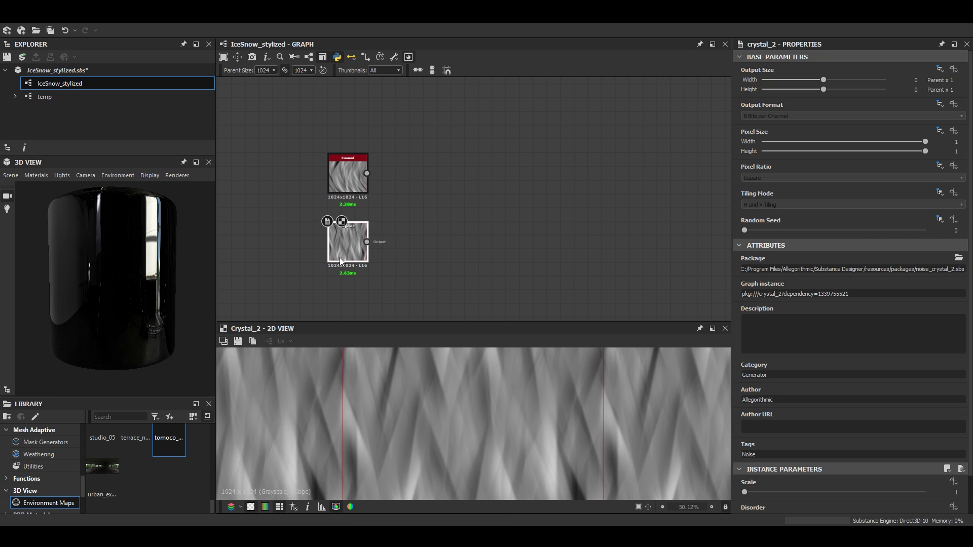
# Set the Creased node's Disorder to 1 and its Warp Intensity to 0.2
pyautogui.scroll(-1, 883, 467)
pyautogui.click(348, 175)
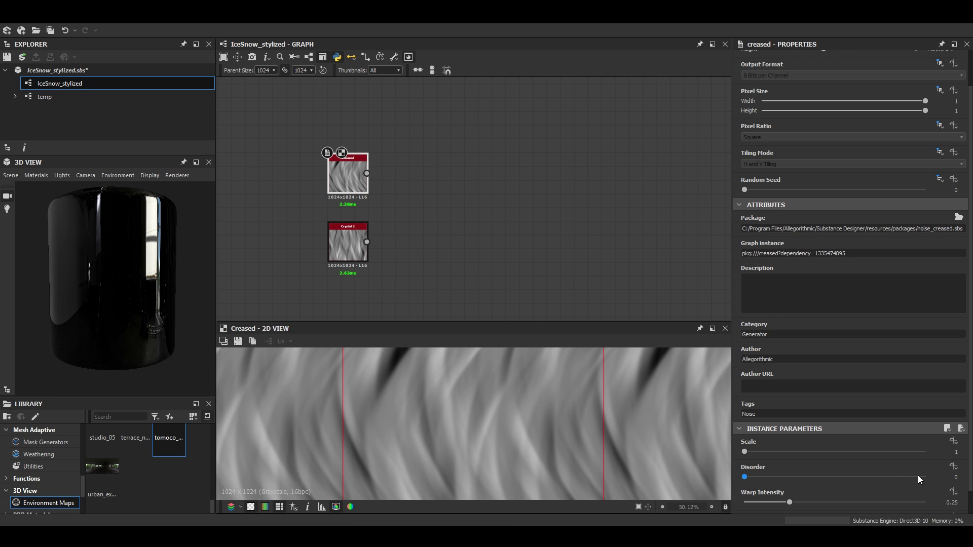
pyautogui.click(942, 477)
pyautogui.write('1')
pyautogui.press('Tab')
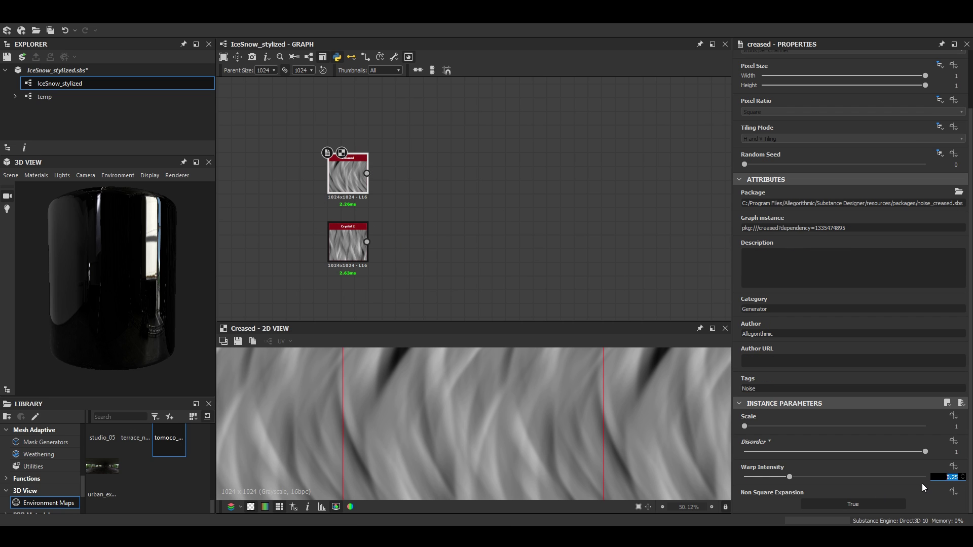
pyautogui.write('0.2')
pyautogui.press('Return')
pyautogui.scroll(-2, 512, 372)
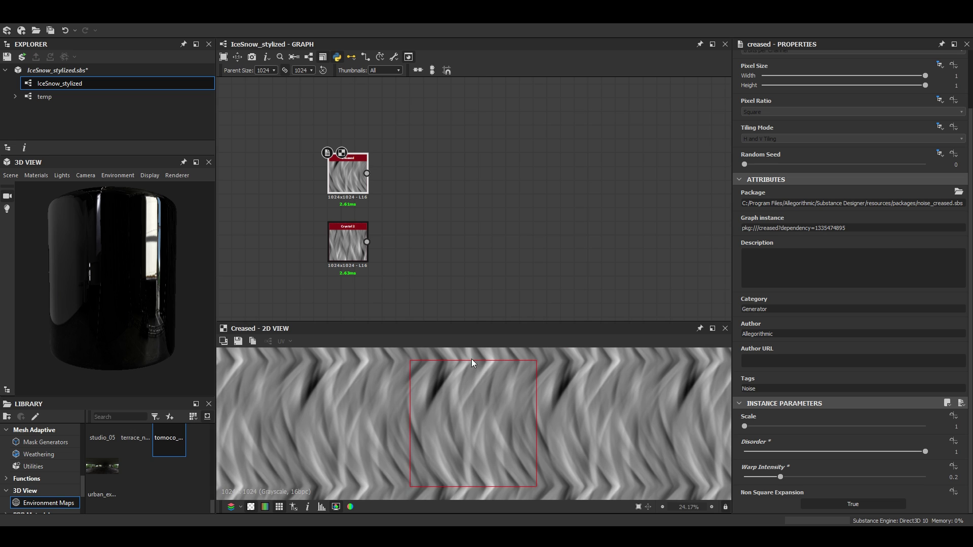
# Add a Blend node with Creased as foreground and Crystal 2 as background, at 0.65 opacity
pyautogui.rightClick(410, 204)
pyautogui.click(447, 229)
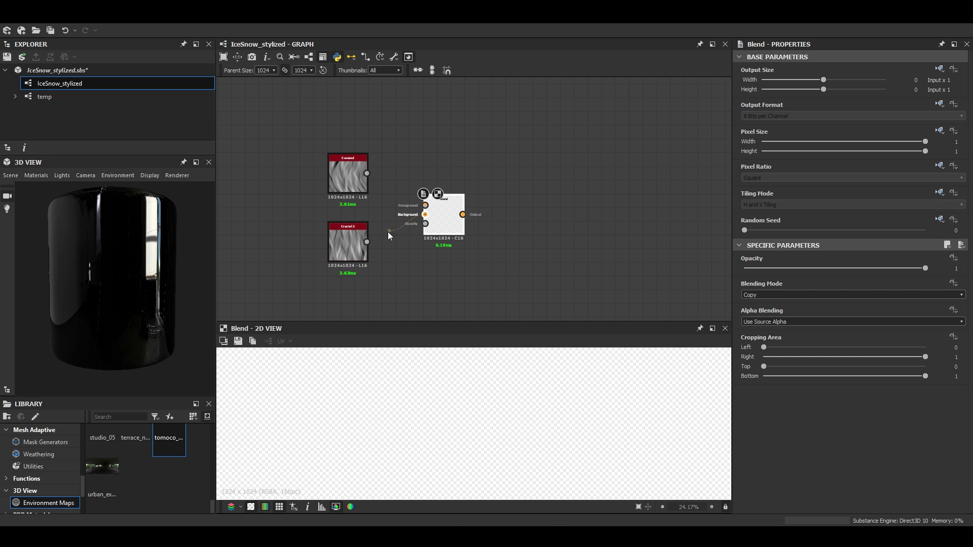
pyautogui.moveTo(389, 235); pyautogui.dragTo(425, 214)
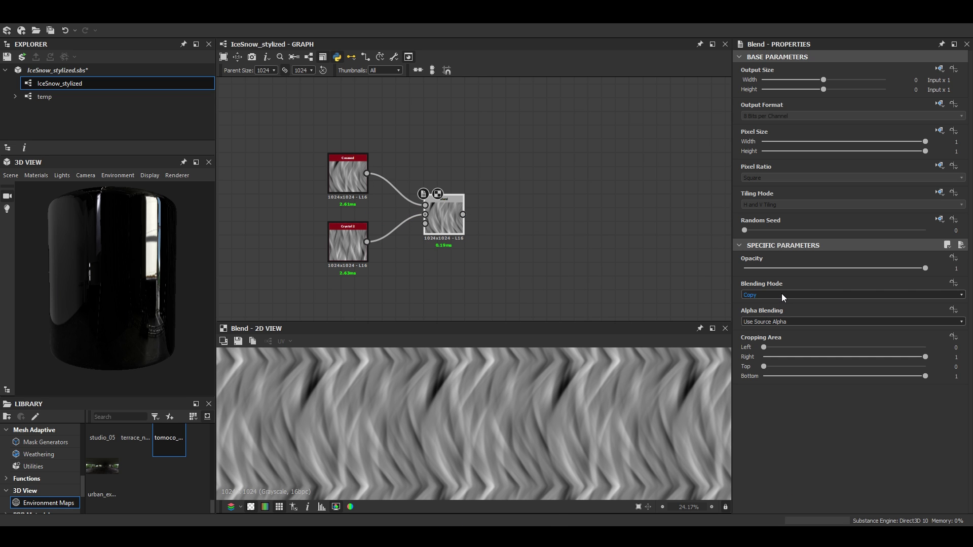
pyautogui.moveTo(858, 266)
pyautogui.mouseDown()
pyautogui.moveTo(870, 269)
pyautogui.moveTo(858, 268)
pyautogui.mouseUp()
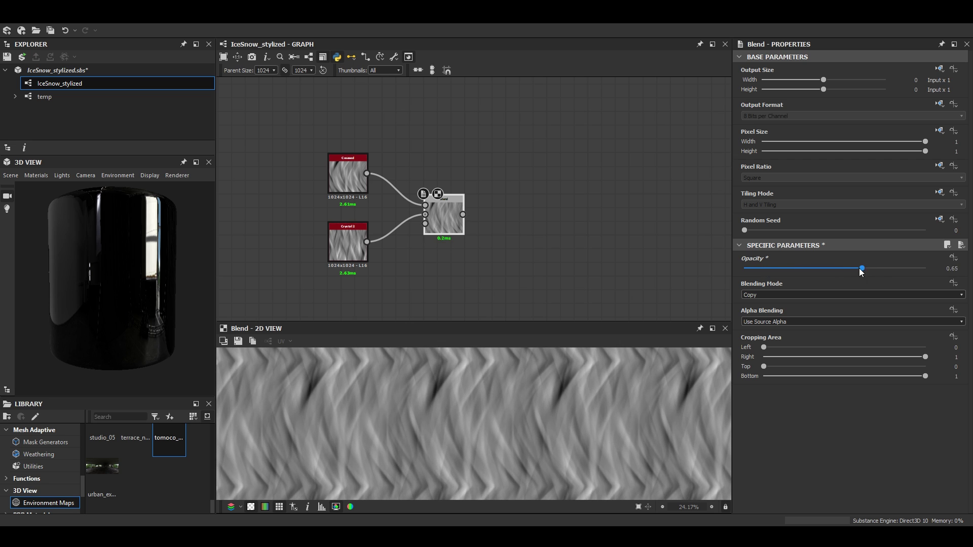
# Shift the Blend node slightly away from its noise inputs and set its opacity to 0.5
pyautogui.scroll(-4, 484, 272)
pyautogui.moveTo(485, 272); pyautogui.dragTo(501, 260, button='middle')
pyautogui.scroll(5, 484, 242)
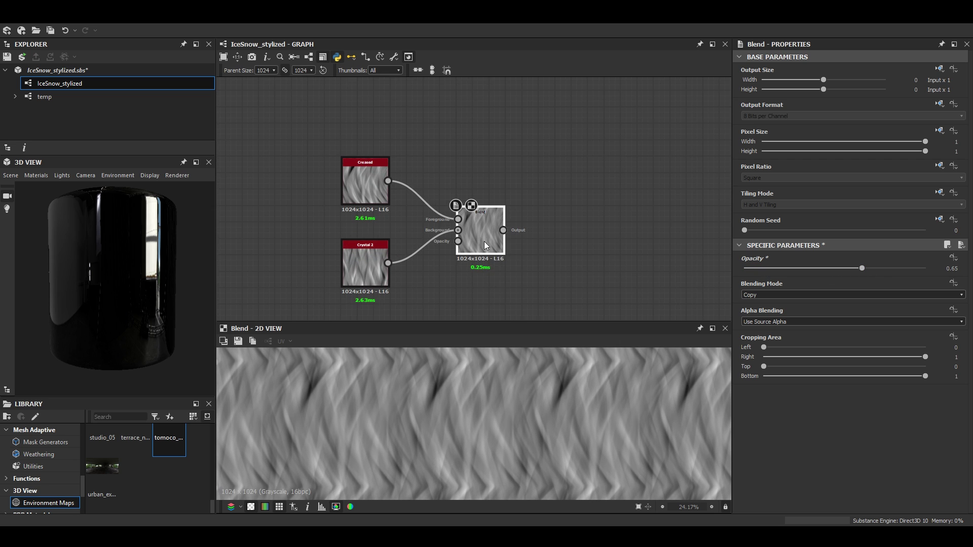
pyautogui.moveTo(484, 242); pyautogui.dragTo(492, 242)
pyautogui.moveTo(491, 241); pyautogui.dragTo(445, 245, button='middle')
pyautogui.click(813, 292)
pyautogui.click(683, 269)
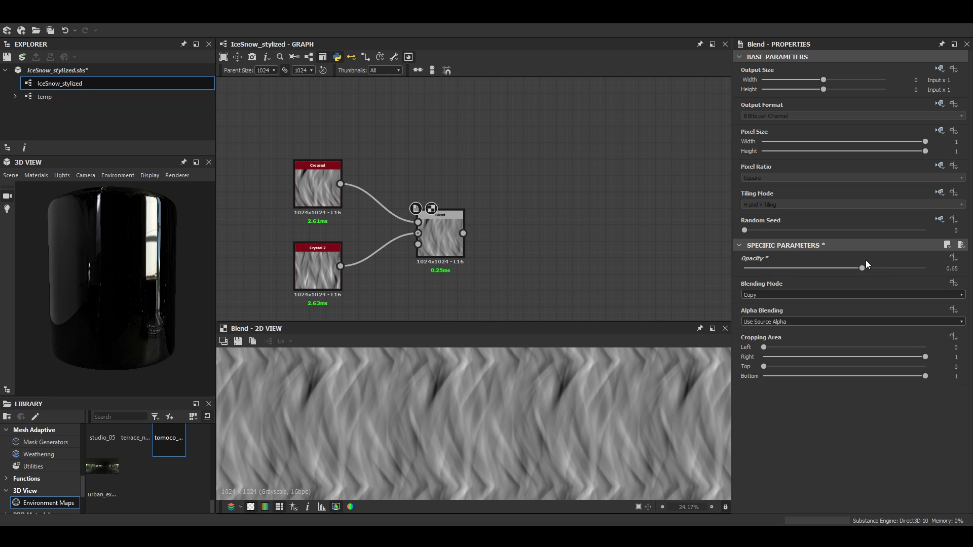
pyautogui.moveTo(862, 267); pyautogui.dragTo(834, 270)
# Add a Levels node after the Blend with Level In High at 0.78 and Level In Mid at 0.48
pyautogui.scroll(-5, 401, 236)
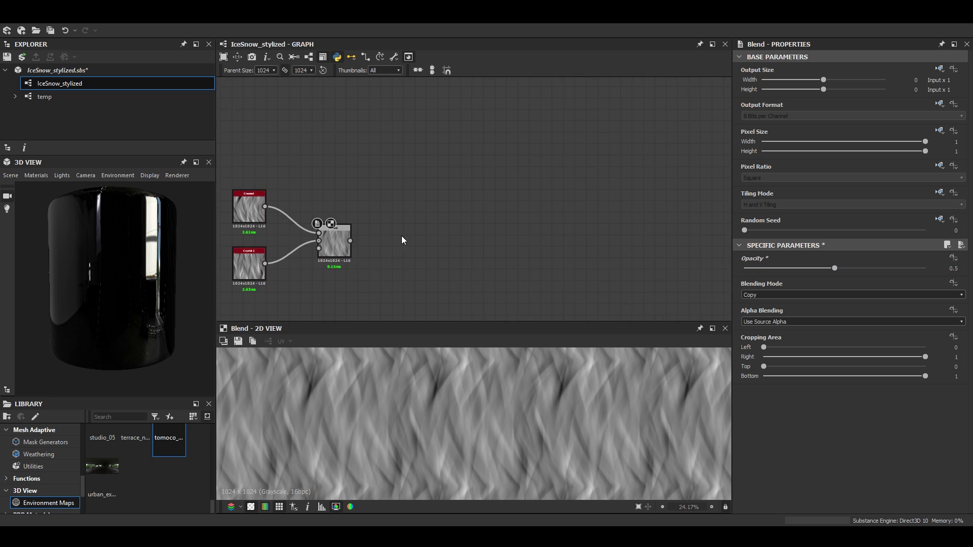
pyautogui.scroll(1, 379, 248)
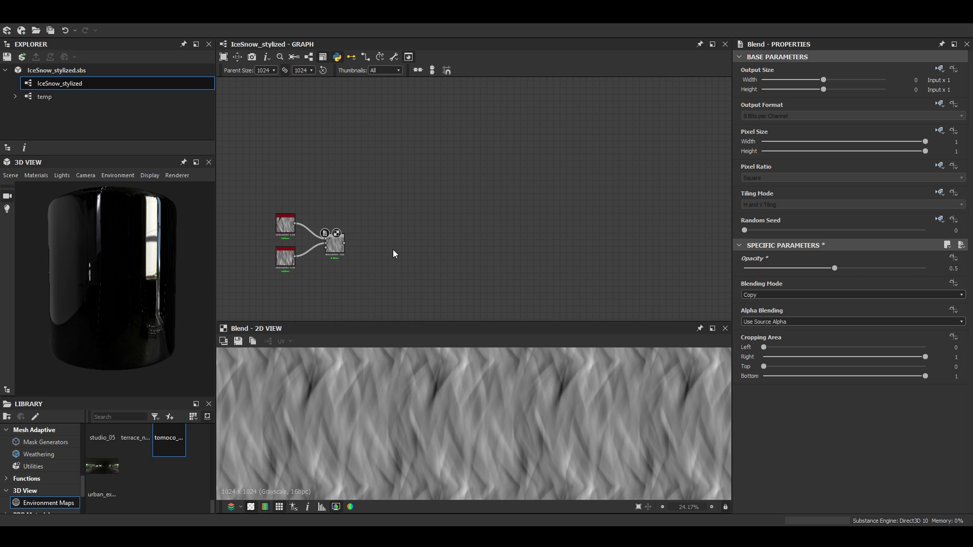
pyautogui.moveTo(345, 243); pyautogui.dragTo(347, 224)
pyautogui.click(369, 250)
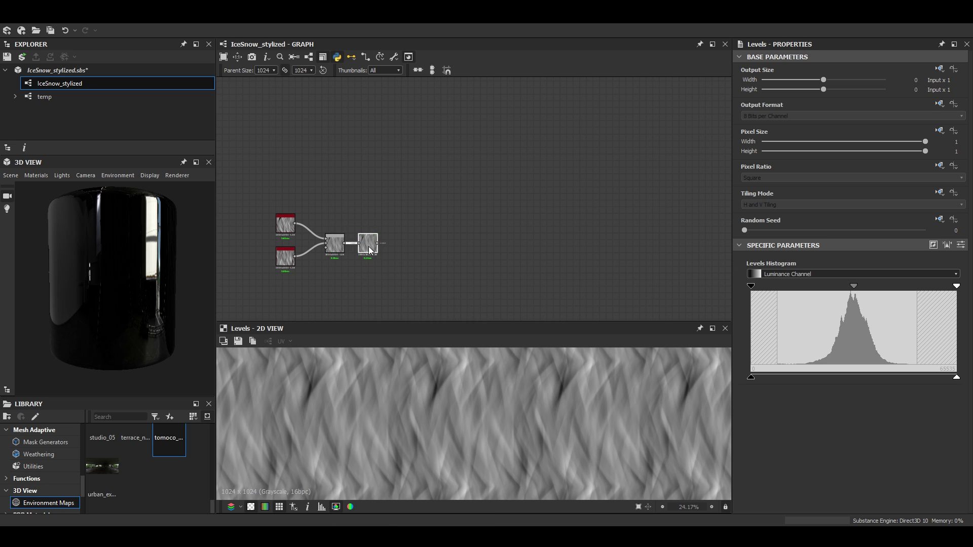
pyautogui.scroll(2, 370, 250)
pyautogui.click(961, 244)
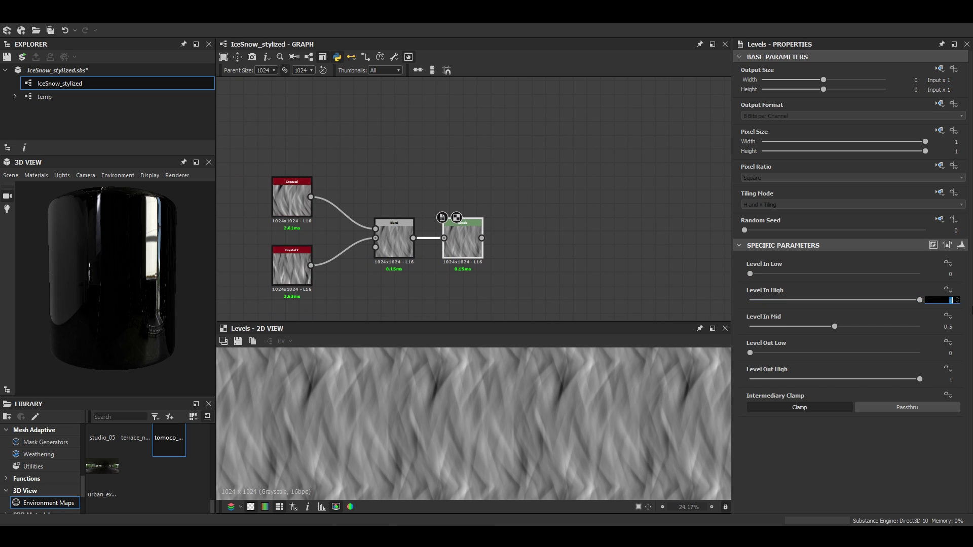
pyautogui.write('.78')
pyautogui.press('Tab')
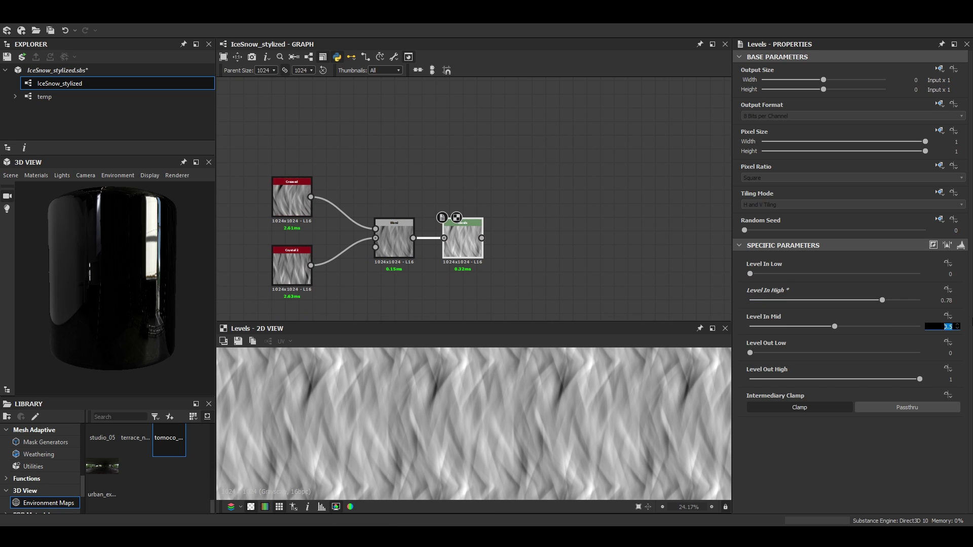
pyautogui.write('.48')
pyautogui.press('Return')
# Add a Blur HQ Grayscale node after the Levels node and set its Intensity to 1.5
pyautogui.moveTo(514, 256); pyautogui.dragTo(465, 251, button='middle')
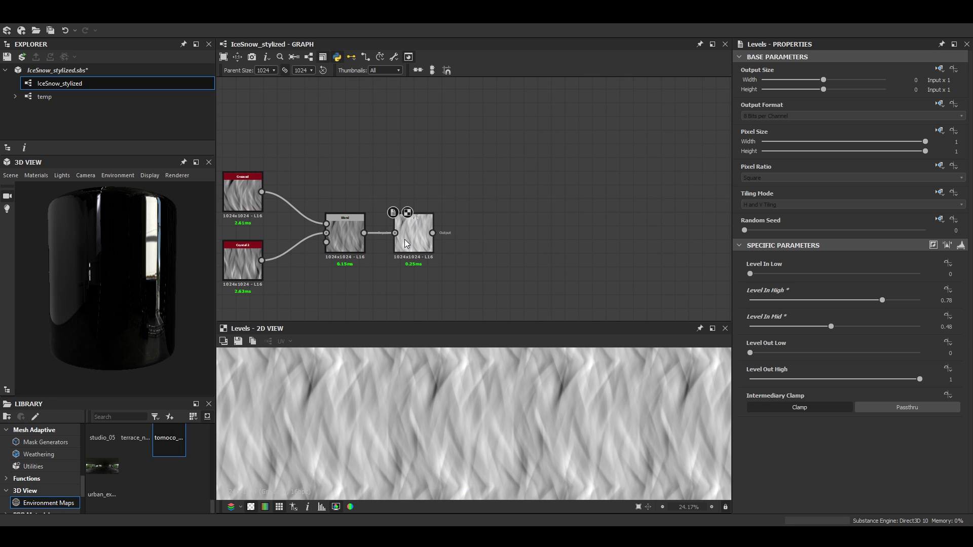
pyautogui.scroll(3, 439, 419)
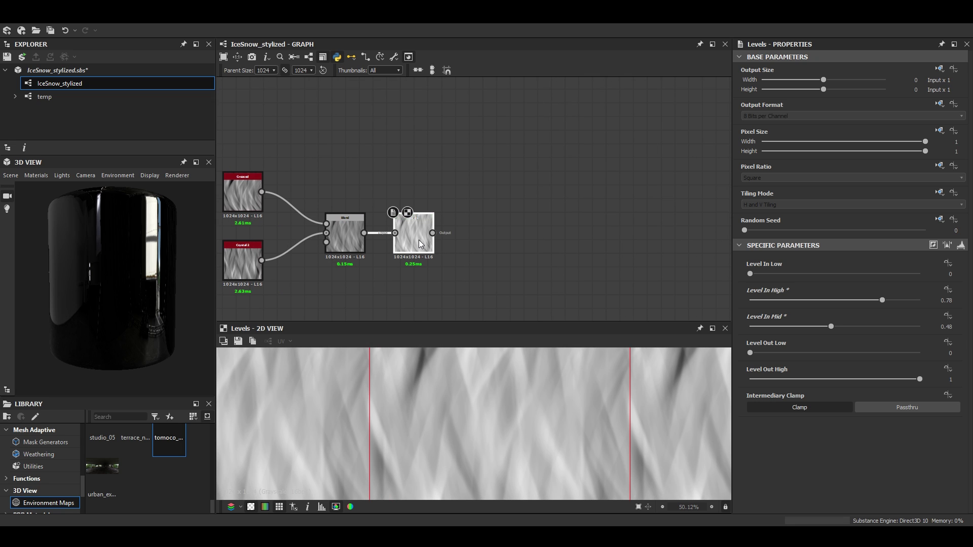
pyautogui.press('space')
pyautogui.write('blur')
pyautogui.click(430, 254)
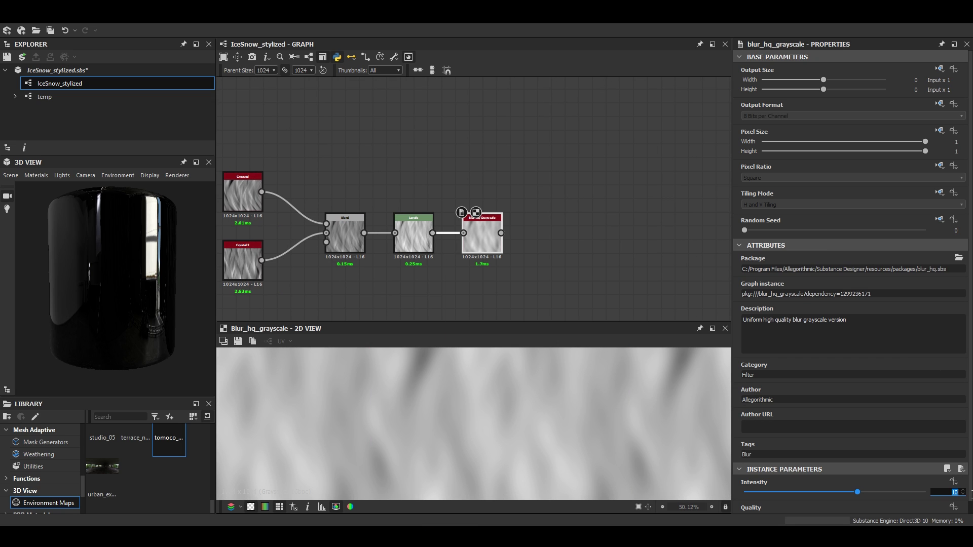
pyautogui.write('1.5')
pyautogui.press('Return')
pyautogui.scroll(2, 527, 431)
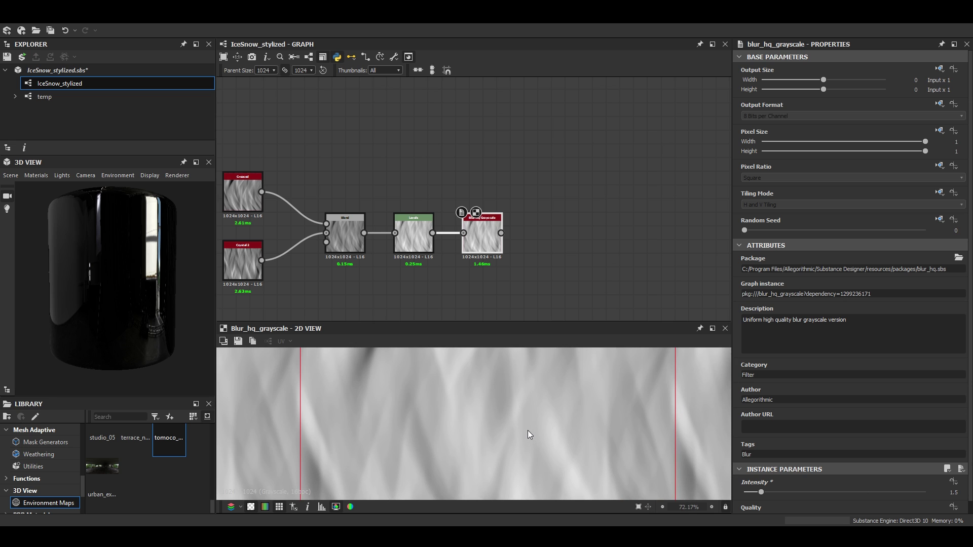
# Move the output nodes slightly down to line up with the blur chain and shift the noise-to-blur chain farther away from them
pyautogui.scroll(-5, 528, 430)
pyautogui.moveTo(527, 196); pyautogui.dragTo(415, 195, button='middle')
pyautogui.scroll(-4, 415, 196)
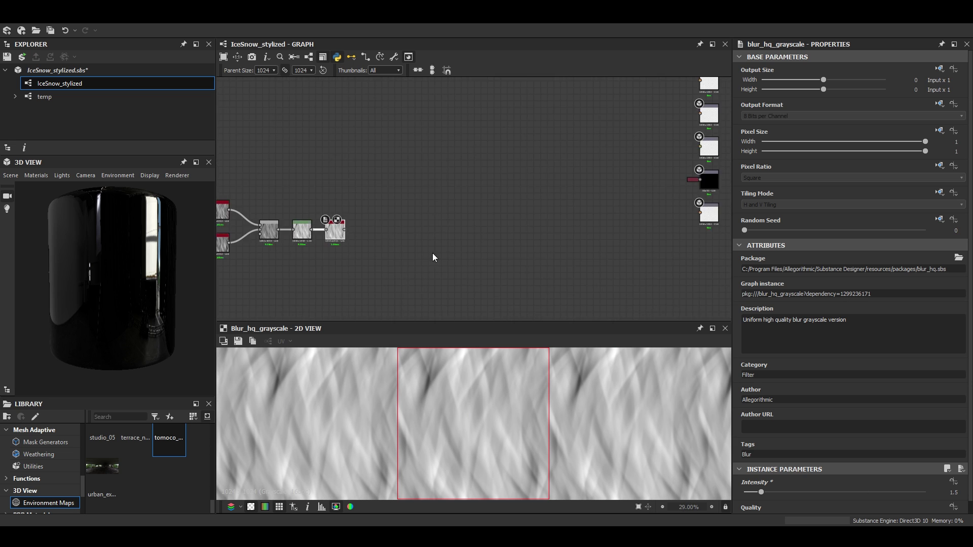
pyautogui.moveTo(399, 245); pyautogui.dragTo(413, 264, button='middle')
pyautogui.scroll(-2, 413, 263)
pyautogui.scroll(2, 414, 263)
pyautogui.scroll(-2, 430, 257)
pyautogui.moveTo(584, 100); pyautogui.dragTo(640, 255)
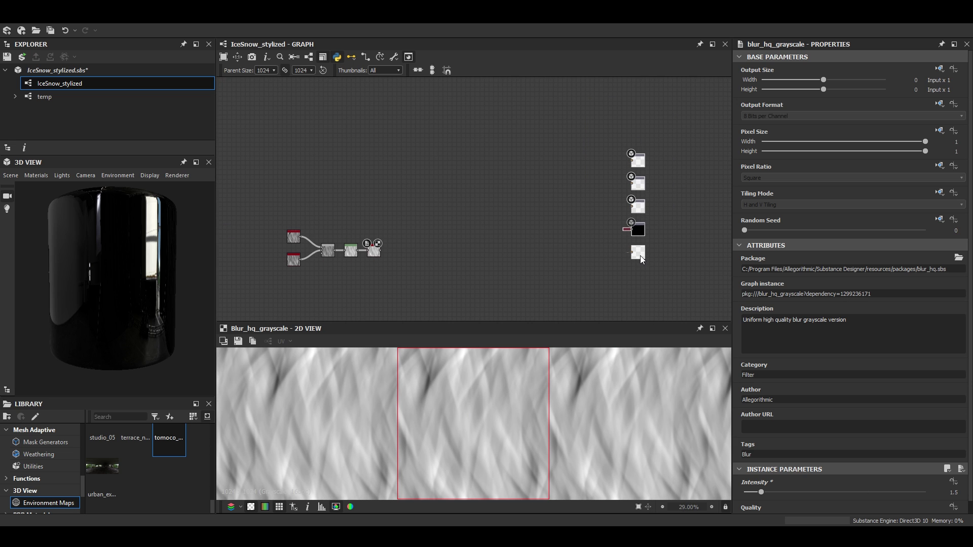
pyautogui.moveTo(422, 256); pyautogui.dragTo(458, 250, button='middle')
pyautogui.moveTo(299, 208); pyautogui.dragTo(417, 279)
pyautogui.moveTo(413, 250); pyautogui.dragTo(392, 250)
# Add a DeteDirectionalWarp node fed by the Blur HQ Grayscale node
pyautogui.moveTo(416, 240); pyautogui.dragTo(424, 238, button='middle')
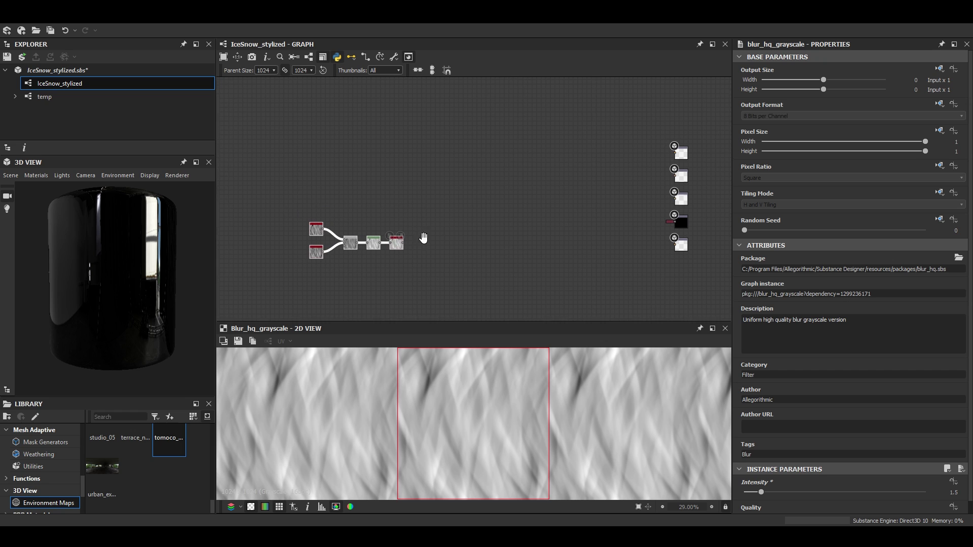
pyautogui.scroll(4, 421, 239)
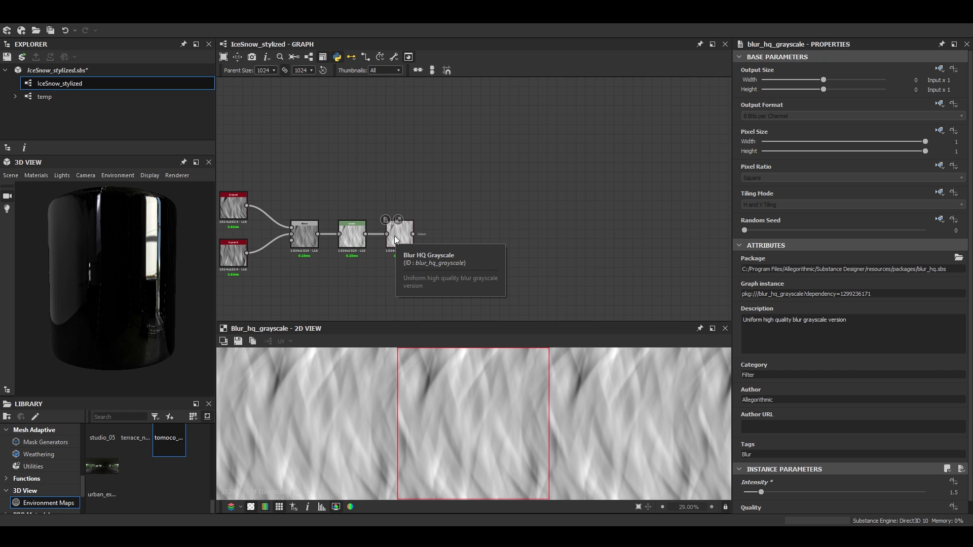
pyautogui.click(396, 235)
pyautogui.press('space')
pyautogui.write('det')
pyautogui.press('Return')
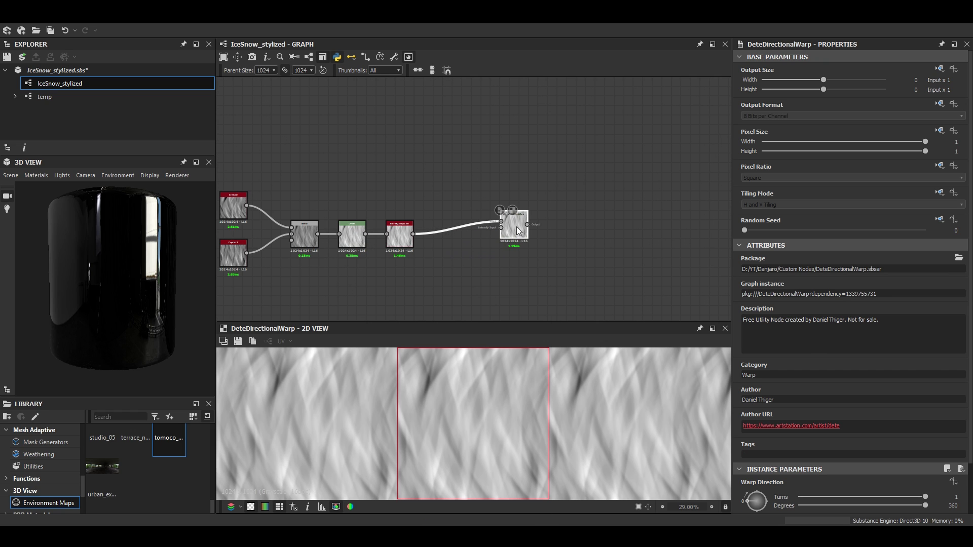
# Set the DeteDirectionalWarp node's Direction vectors to 3 and its Intensity to 50
pyautogui.scroll(5, 501, 239)
pyautogui.scroll(-2, 860, 482)
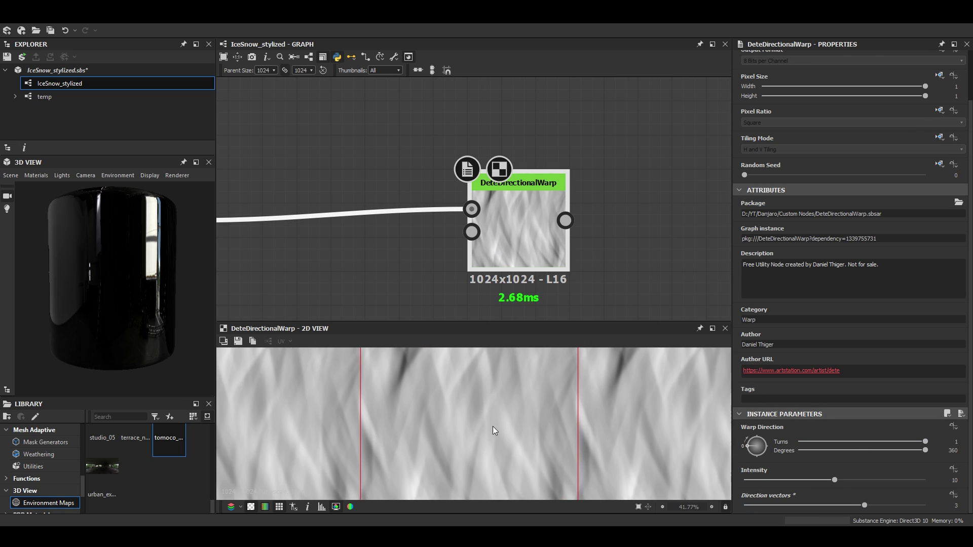
pyautogui.moveTo(832, 479)
pyautogui.mouseDown()
pyautogui.moveTo(812, 480)
pyautogui.moveTo(889, 480)
pyautogui.moveTo(839, 481)
pyautogui.mouseUp()
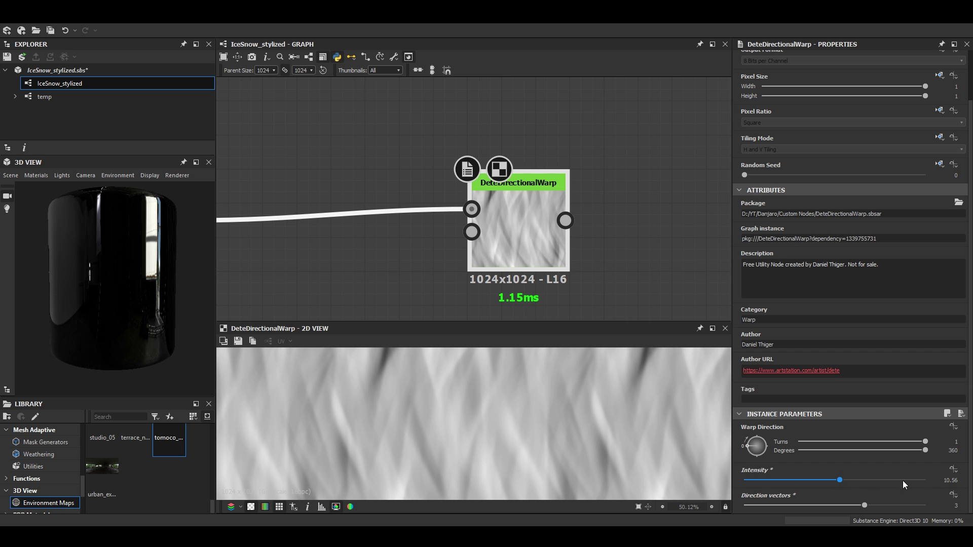
pyautogui.click(949, 479)
pyautogui.scroll(-4, 515, 231)
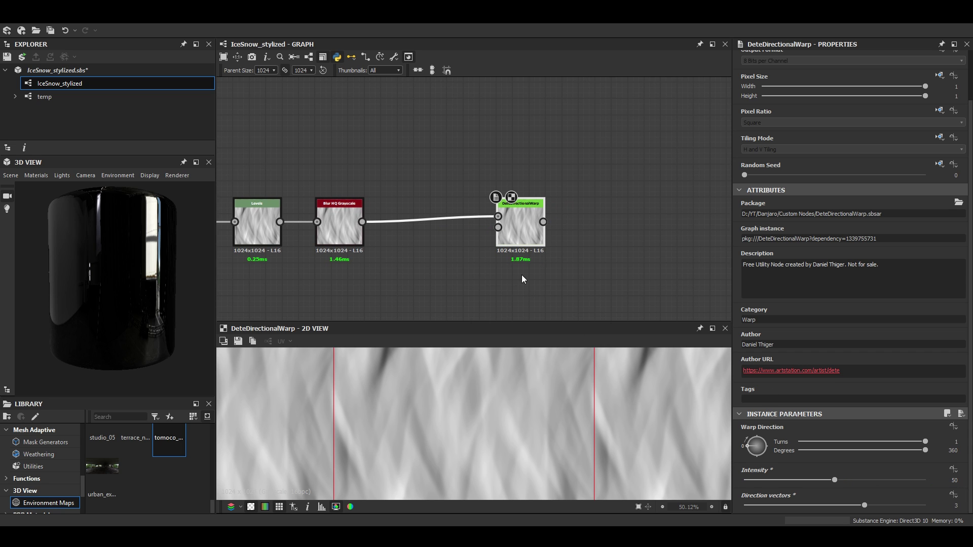
# Add a Liquid noise node above the noise chain and connect it to the DeteDirectionalWarp node's second input
pyautogui.scroll(-3, 547, 224)
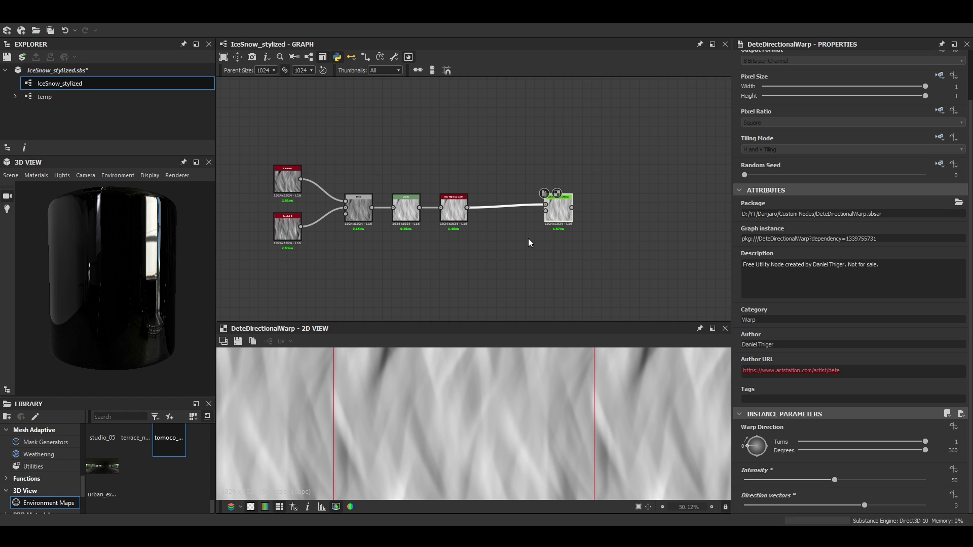
pyautogui.press('space')
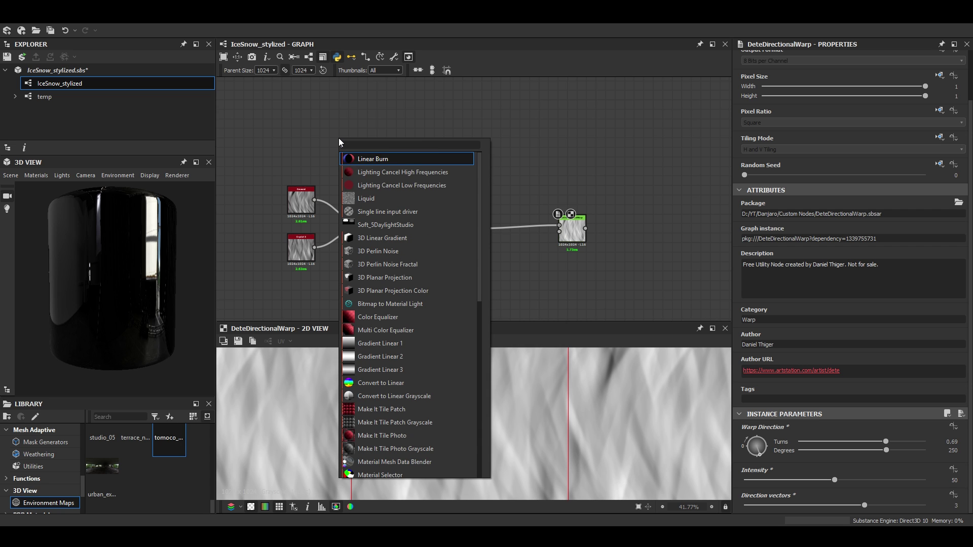
pyautogui.press('Down')
pyautogui.press('Down')
pyautogui.press('Down')
pyautogui.press('Return')
pyautogui.moveTo(339, 139); pyautogui.dragTo(571, 238)
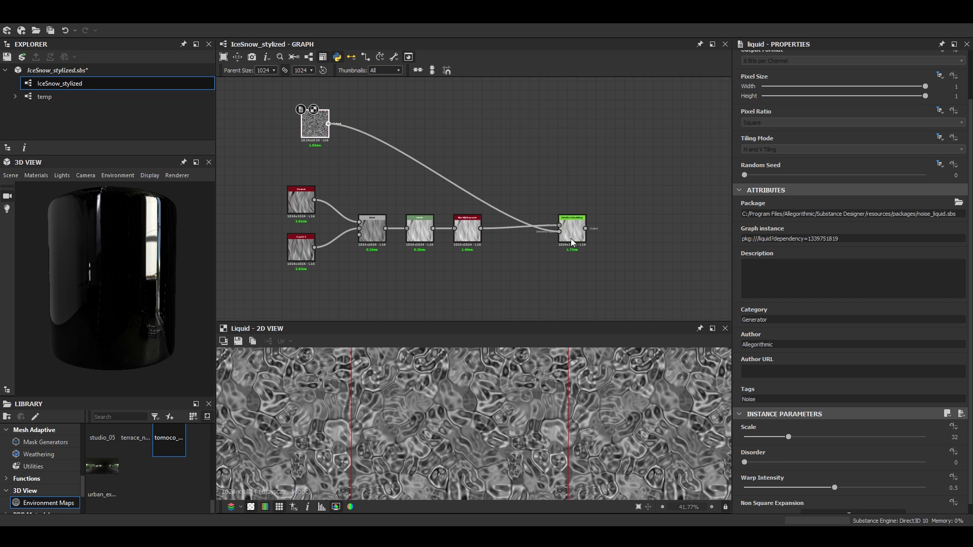
pyautogui.click(571, 238)
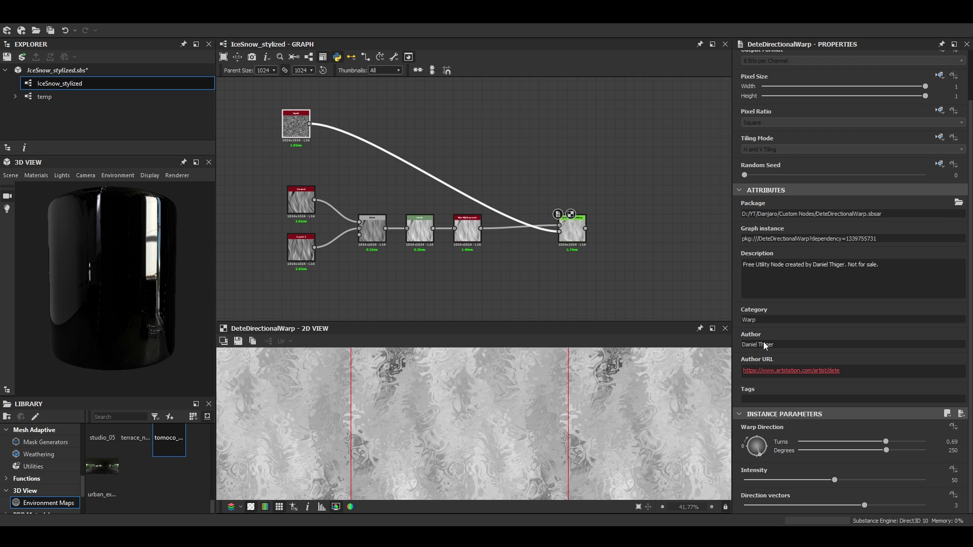
# Set the Liquid node's Scale to 4, Disorder to 0.1 and Warp Intensity to 0.15, and preview the directional warp
pyautogui.click(296, 124)
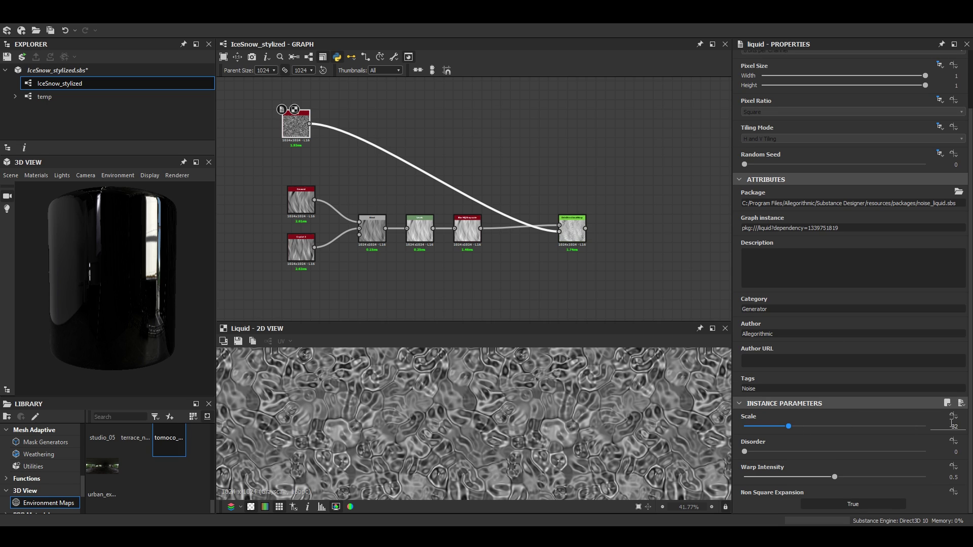
pyautogui.doubleClick(952, 425)
pyautogui.write('4')
pyautogui.press('Return')
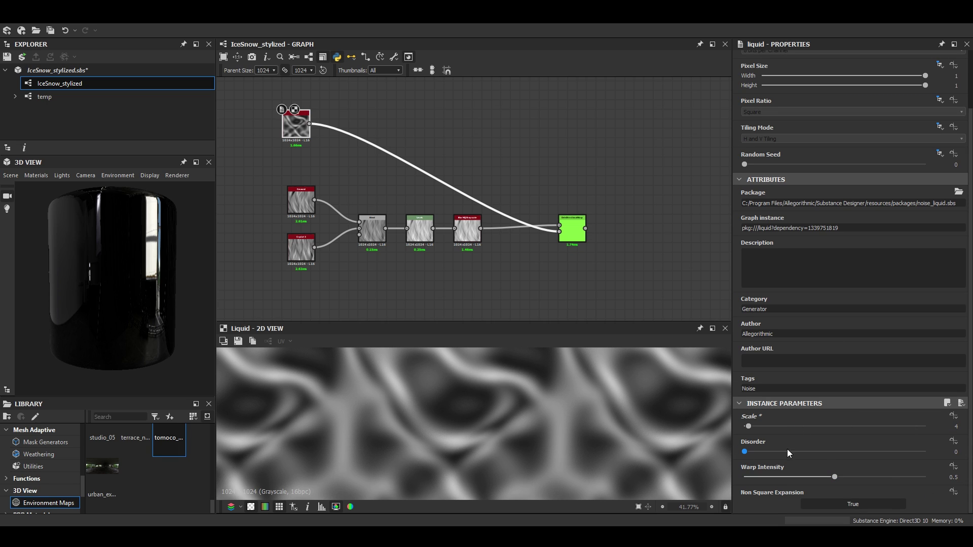
pyautogui.click(952, 442)
pyautogui.doubleClick(954, 451)
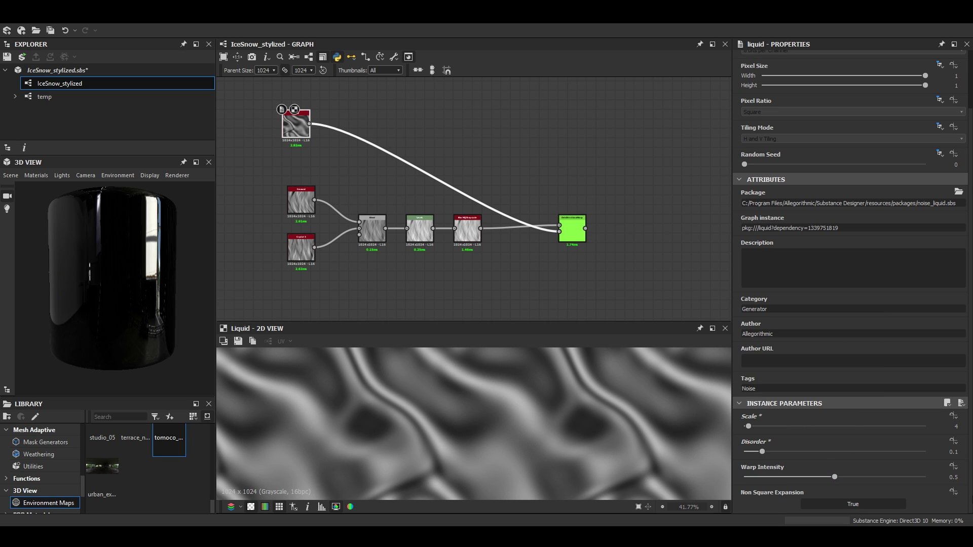
pyautogui.doubleClick(953, 477)
pyautogui.write('.15')
pyautogui.press('Return')
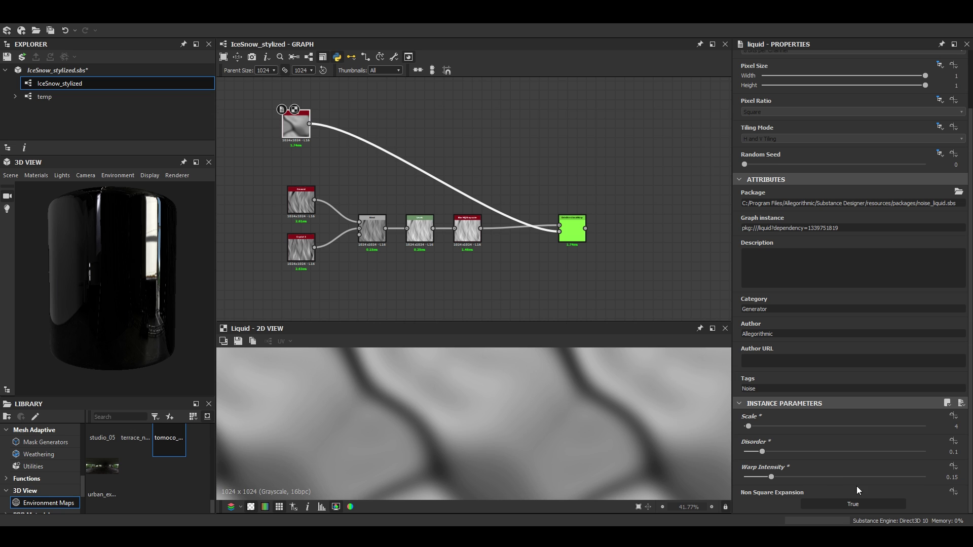
pyautogui.doubleClick(569, 228)
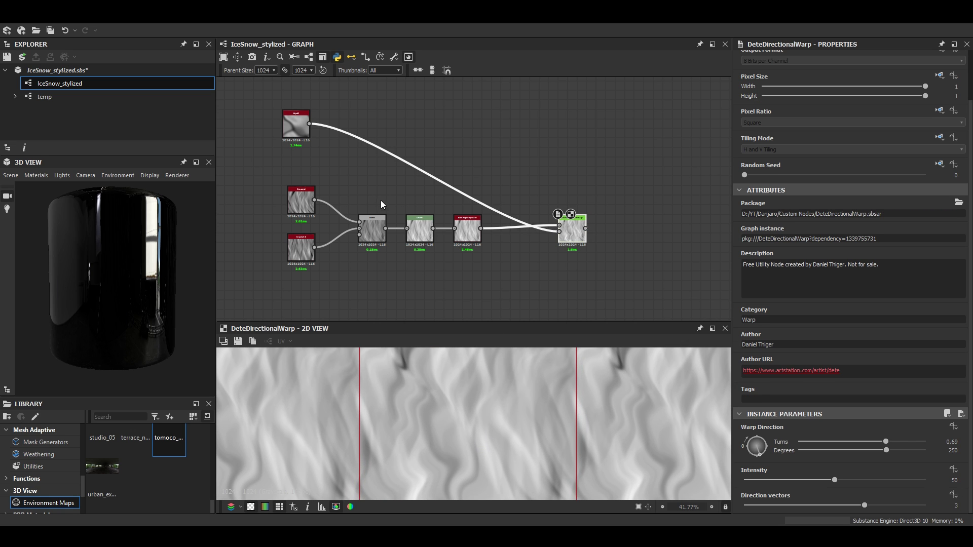
# Insert a Levels node between the Liquid node and the DeteDirectionalWarp node
pyautogui.click(292, 130)
pyautogui.hotkey('ctrl', 'l')
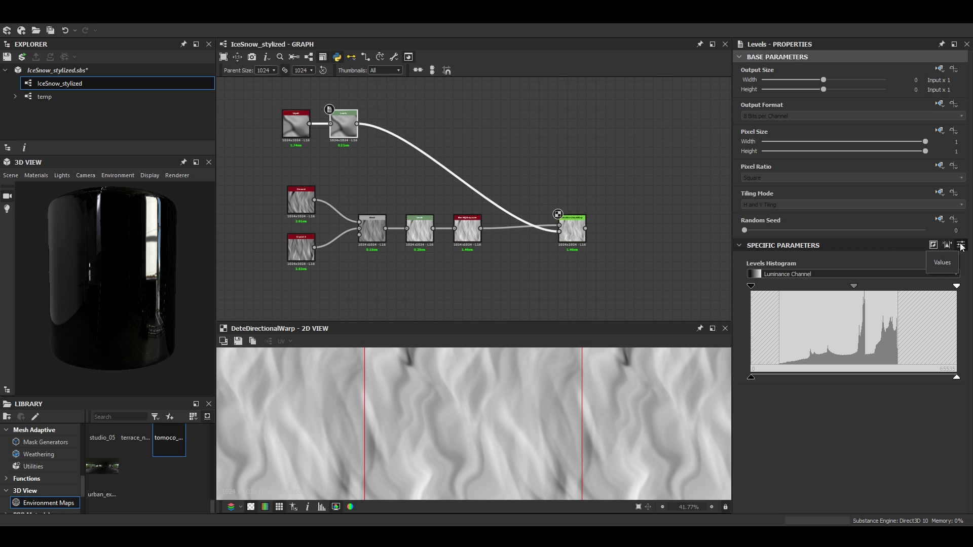
pyautogui.click(961, 246)
pyautogui.click(947, 245)
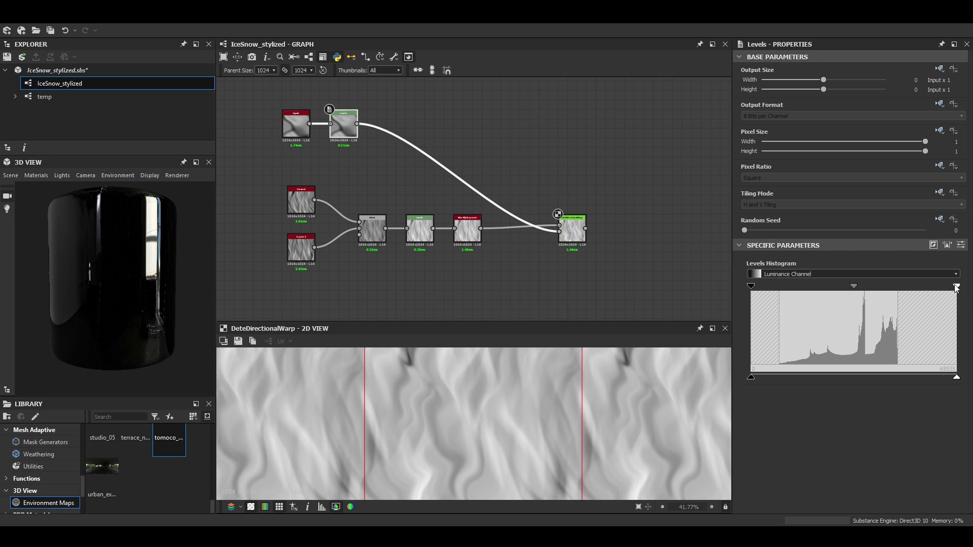
# Lower the Liquid Levels node's input white point to the histogram's bright edge, adjust its midpoint slightly, and preview the warp
pyautogui.moveTo(955, 288); pyautogui.dragTo(897, 288)
pyautogui.moveTo(825, 285); pyautogui.dragTo(832, 287)
pyautogui.scroll(-1, 525, 412)
pyautogui.moveTo(526, 412); pyautogui.dragTo(510, 421, button='middle')
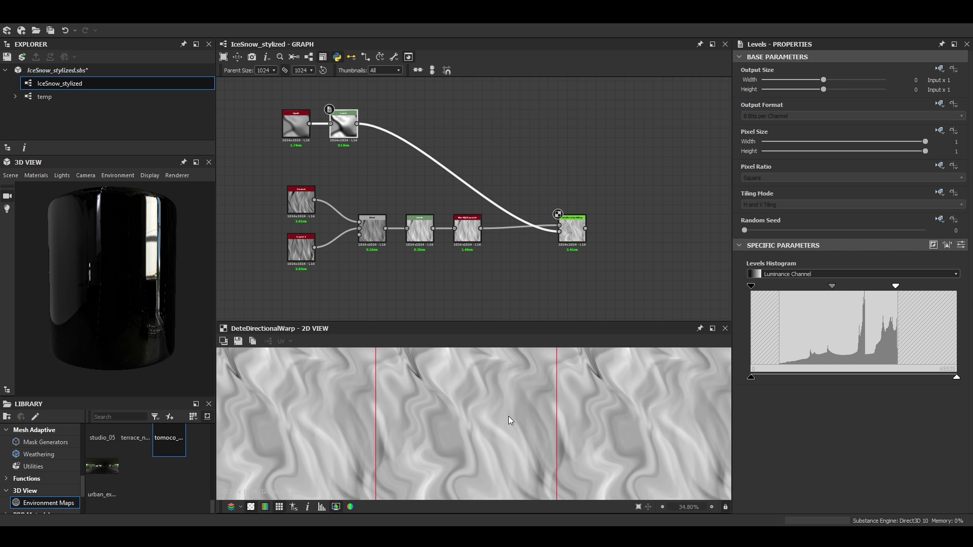
pyautogui.scroll(-1, 509, 421)
pyautogui.click(572, 231)
pyautogui.scroll(-4, 479, 427)
pyautogui.scroll(4, 481, 431)
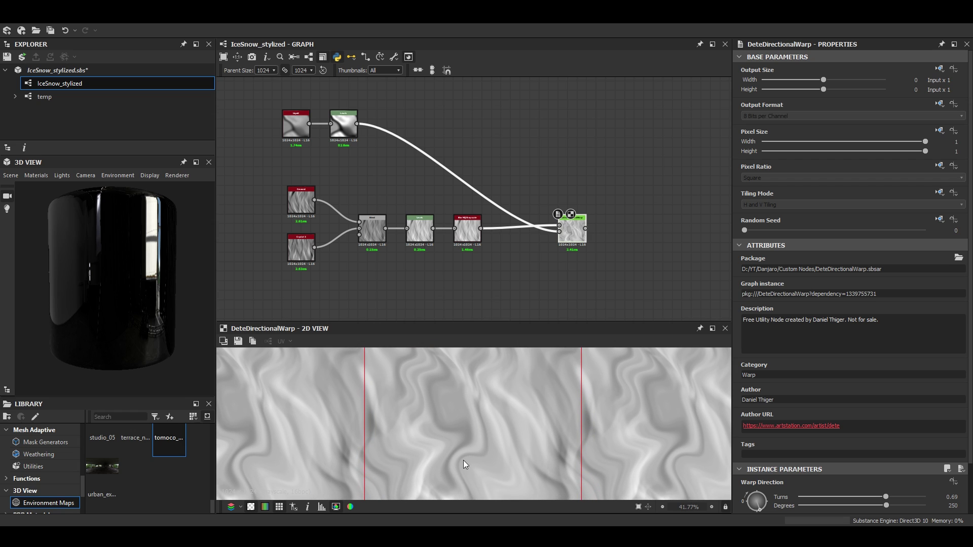
pyautogui.scroll(-2, 855, 474)
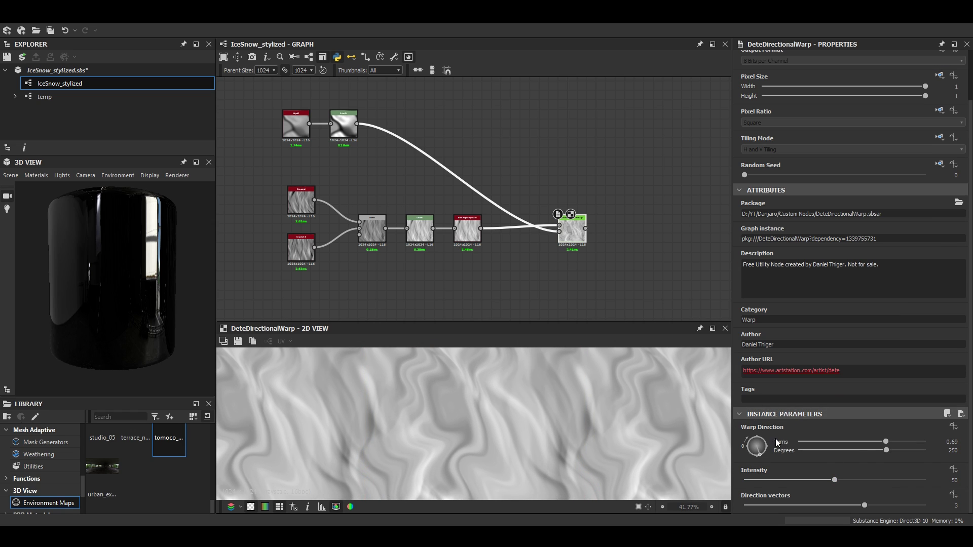
# Set the Liquid Levels node's Level In High to 0.61 and Level In Mid to 0.47, and preview the directional warp
pyautogui.click(354, 137)
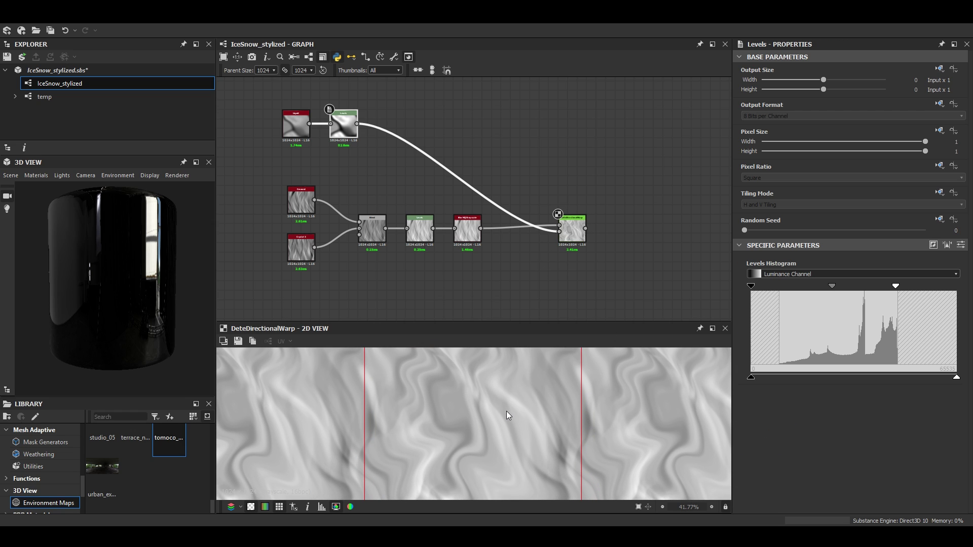
pyautogui.moveTo(347, 131)
pyautogui.mouseDown()
pyautogui.moveTo(386, 131)
pyautogui.moveTo(350, 133)
pyautogui.mouseUp()
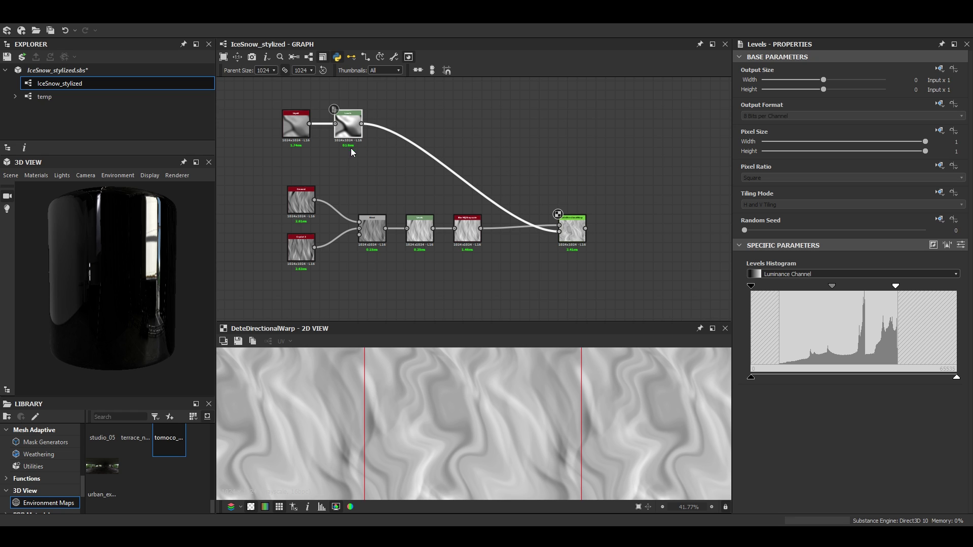
pyautogui.doubleClick(351, 148)
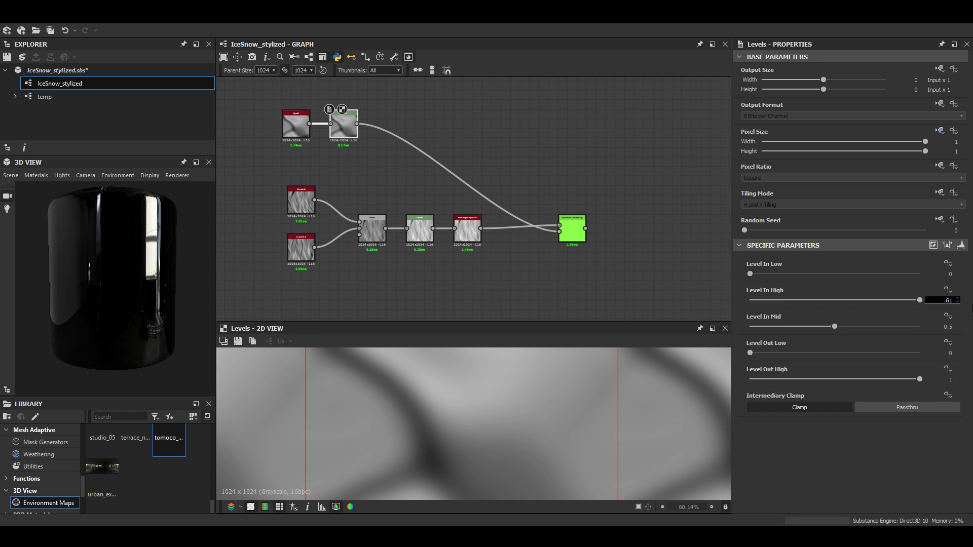
pyautogui.press('Tab')
pyautogui.write('.47')
pyautogui.press('Return')
pyautogui.click(960, 245)
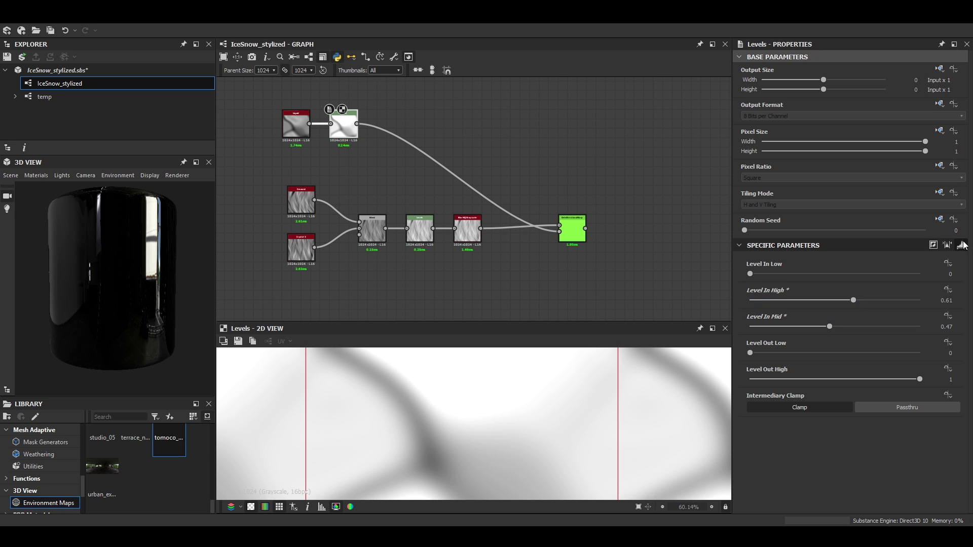
pyautogui.doubleClick(575, 233)
pyautogui.scroll(-4, 489, 414)
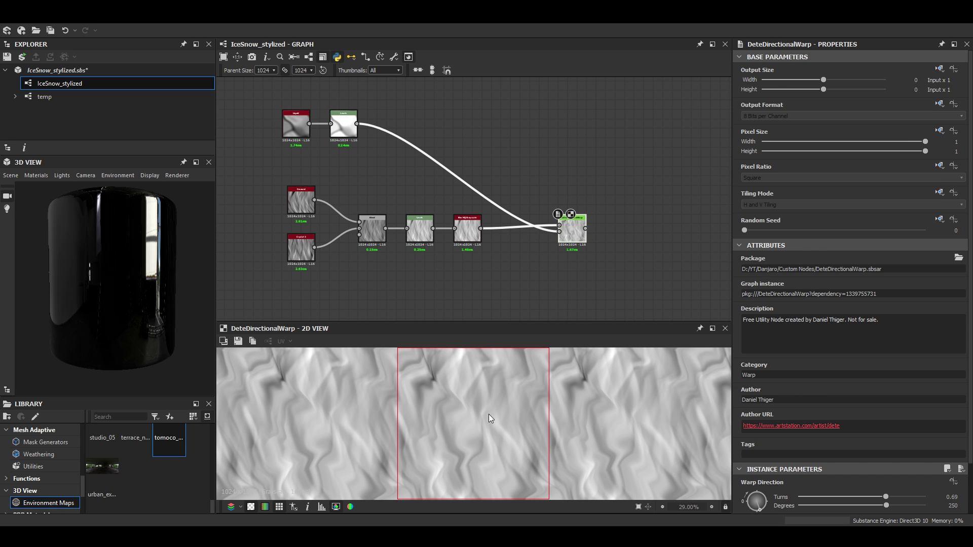
# Duplicate the DeteDirectionalWarp node with its input connections and place the copy above the original
pyautogui.hotkey('ctrl', 'd')
pyautogui.moveTo(477, 205); pyautogui.dragTo(572, 183)
pyautogui.moveTo(619, 229); pyautogui.dragTo(548, 203, button='middle')
pyautogui.scroll(1, 490, 422)
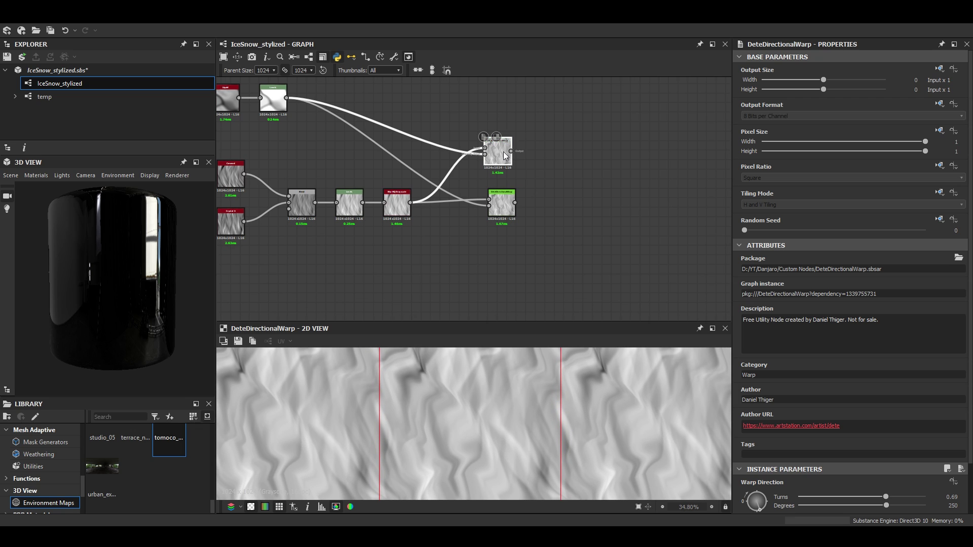
# Set the duplicated warp's Warp Direction to 110 degrees, Intensity to 70 and Direction vectors to 2
pyautogui.scroll(-2, 825, 482)
pyautogui.click(951, 451)
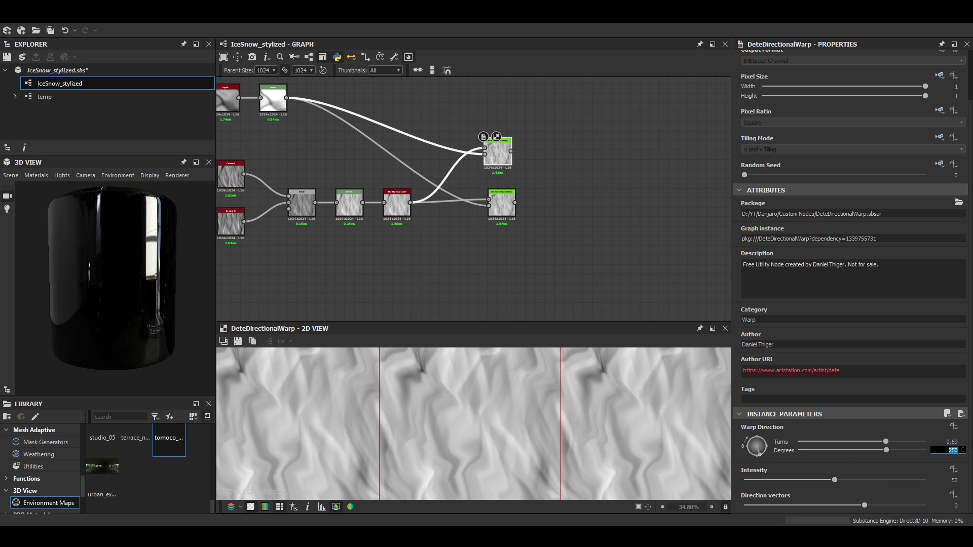
pyautogui.press('Return')
pyautogui.click(954, 480)
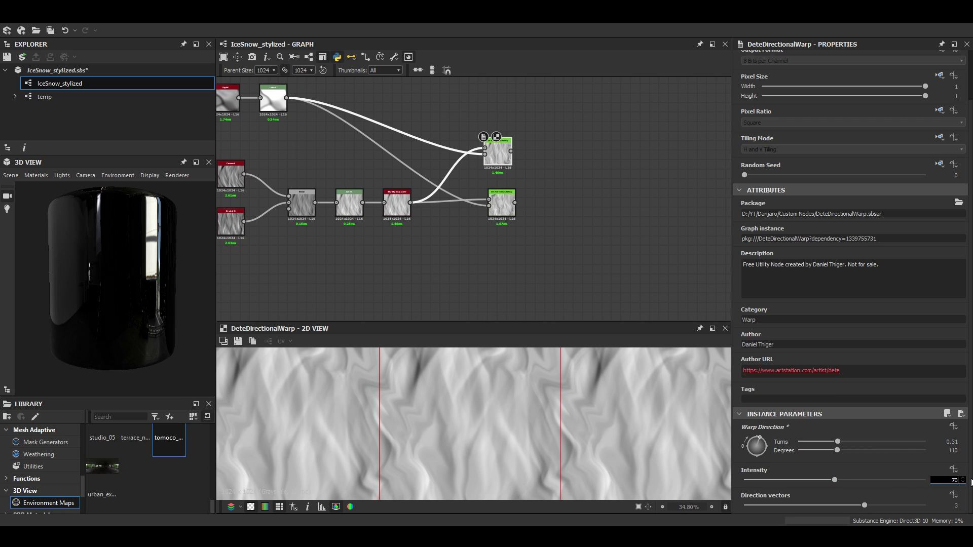
pyautogui.press('Return')
pyautogui.moveTo(863, 505); pyautogui.dragTo(819, 507)
pyautogui.scroll(-3, 511, 459)
# Add a Blend node with the original warp as its background and the duplicated warp as its foreground
pyautogui.moveTo(502, 119); pyautogui.dragTo(412, 134, button='middle')
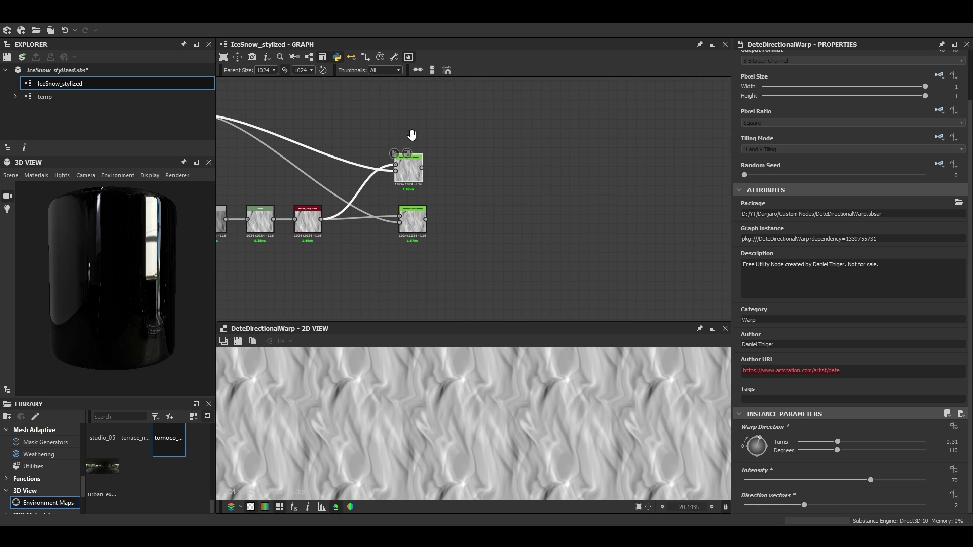
pyautogui.scroll(1, 445, 200)
pyautogui.press('space')
pyautogui.press('Return')
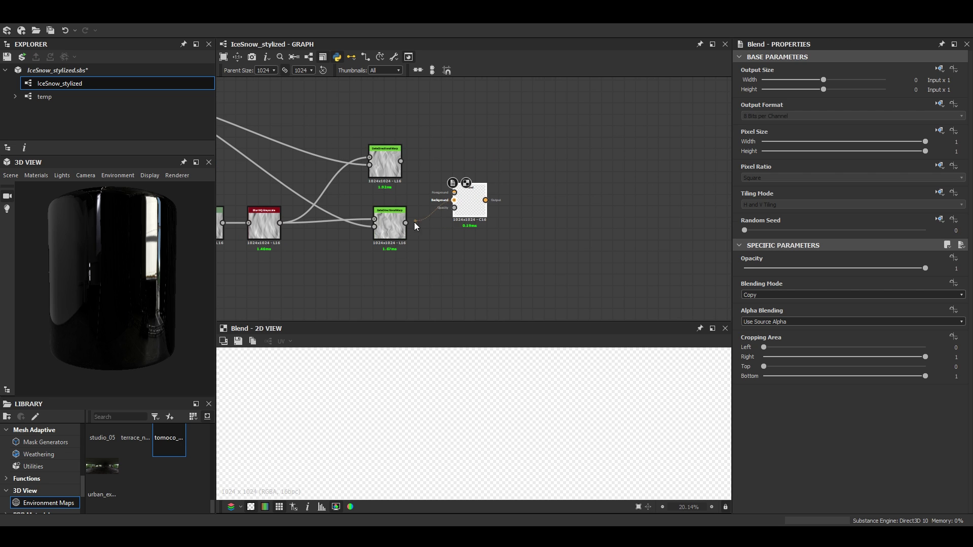
pyautogui.moveTo(415, 226); pyautogui.dragTo(405, 223)
pyautogui.moveTo(454, 192); pyautogui.dragTo(400, 162)
# Set the new Blend node's Blending Mode to Add Sub and its Opacity to 0.35
pyautogui.click(764, 294)
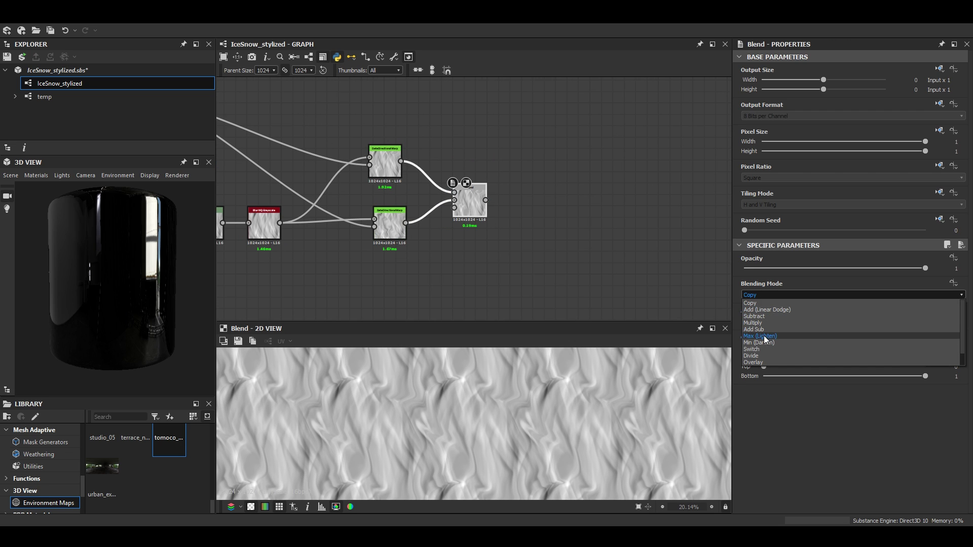
pyautogui.click(763, 330)
pyautogui.click(955, 269)
pyautogui.write('0.35')
pyautogui.press('Return')
pyautogui.scroll(4, 526, 458)
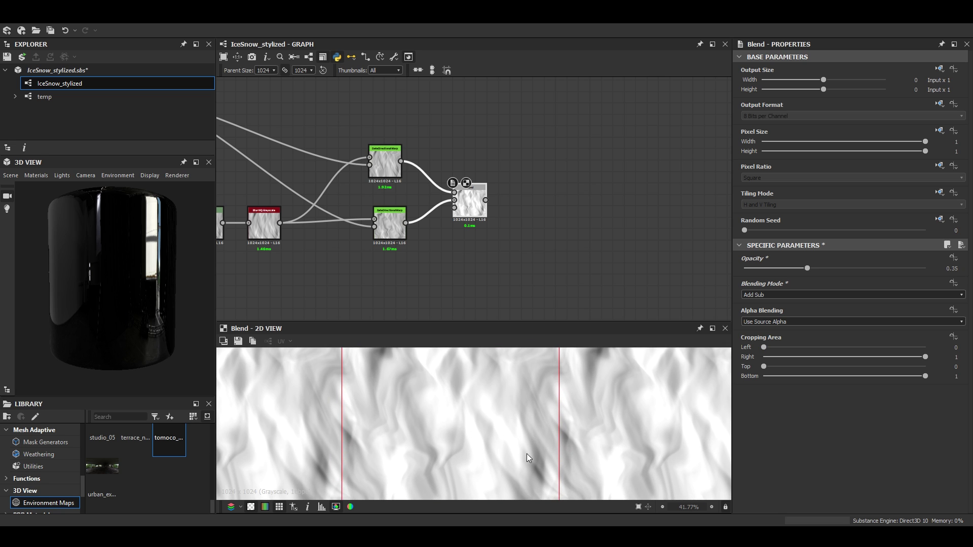
pyautogui.scroll(1, 486, 393)
pyautogui.scroll(-2, 467, 412)
# Set the Liquid node's Random Seed to 1 and preview the Blend of the two warps
pyautogui.scroll(-3, 527, 277)
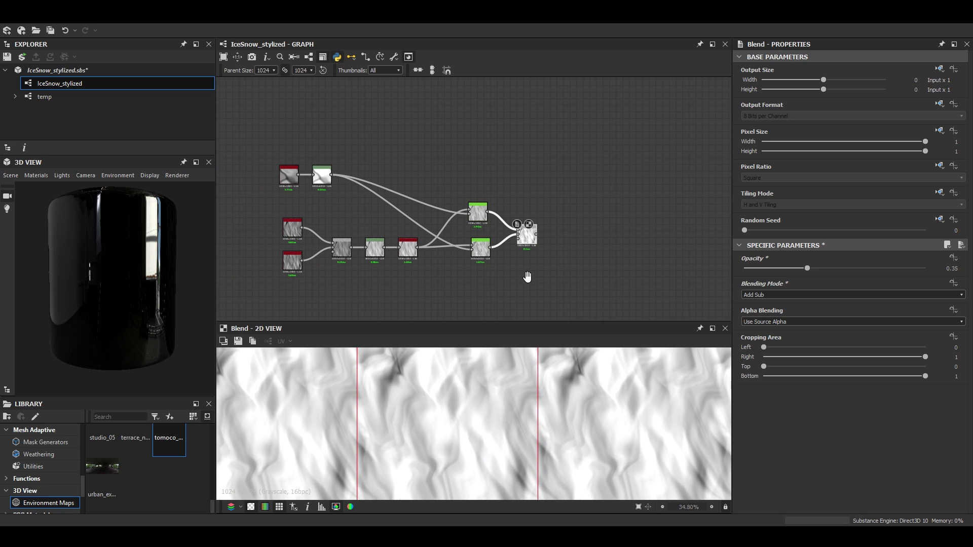
pyautogui.scroll(2, 527, 276)
pyautogui.click(341, 158)
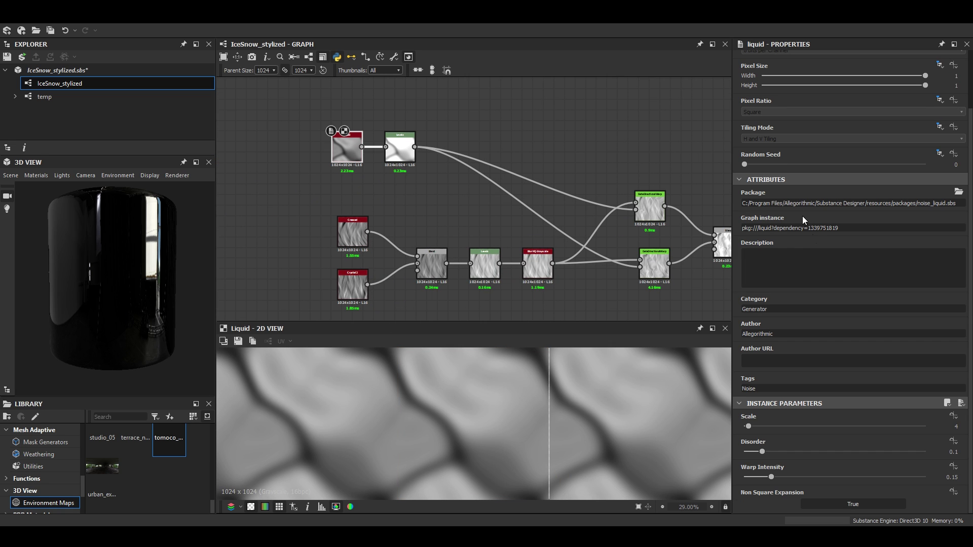
pyautogui.moveTo(755, 164); pyautogui.dragTo(765, 167)
pyautogui.scroll(-2, 448, 377)
pyautogui.moveTo(535, 225); pyautogui.dragTo(311, 167, button='middle')
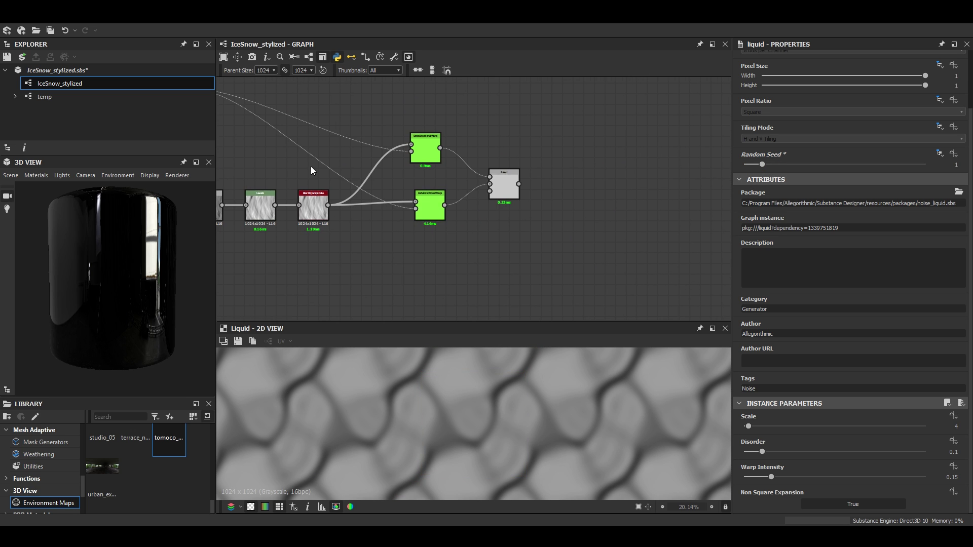
pyautogui.doubleClick(512, 196)
pyautogui.scroll(4, 493, 440)
pyautogui.scroll(-2, 478, 428)
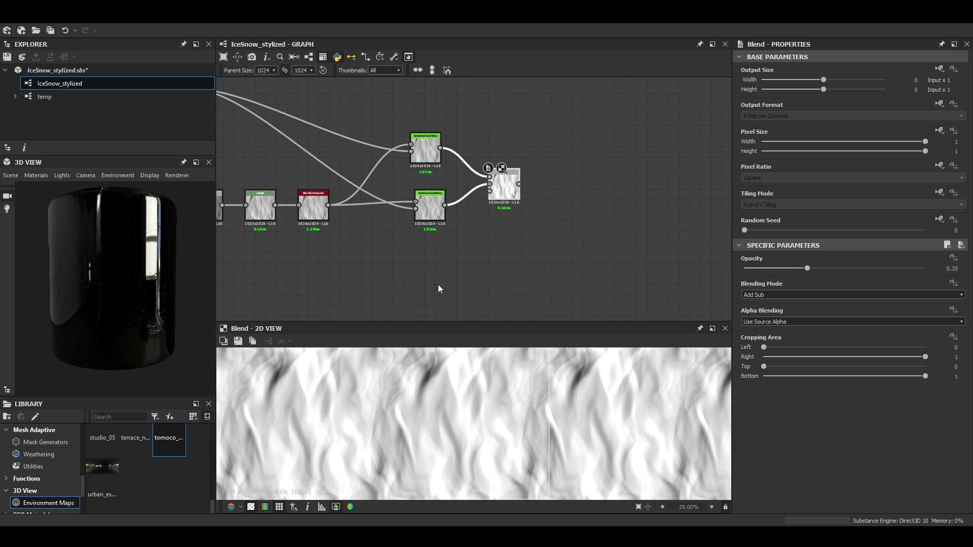
# Add a Histogram Range node after the warp Blend node and space it farther away from it
pyautogui.moveTo(418, 200); pyautogui.dragTo(508, 221, button='middle')
pyautogui.scroll(3, 456, 446)
pyautogui.moveTo(617, 216); pyautogui.dragTo(405, 234, button='middle')
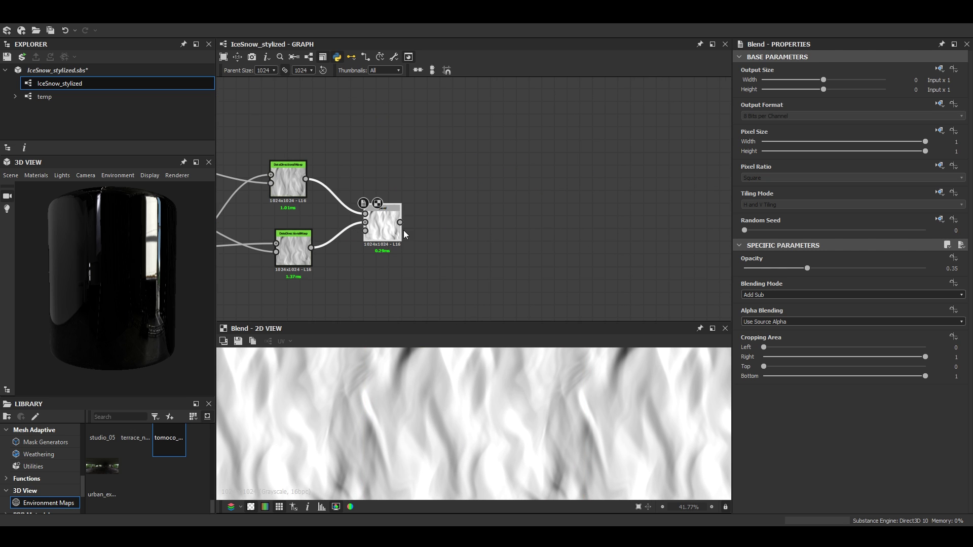
pyautogui.press('space')
pyautogui.write('his')
pyautogui.press('Return')
pyautogui.moveTo(448, 223); pyautogui.dragTo(511, 223)
# Set the Histogram Range node's Range to 0.4 and Position to 0.7
pyautogui.scroll(-1, 765, 376)
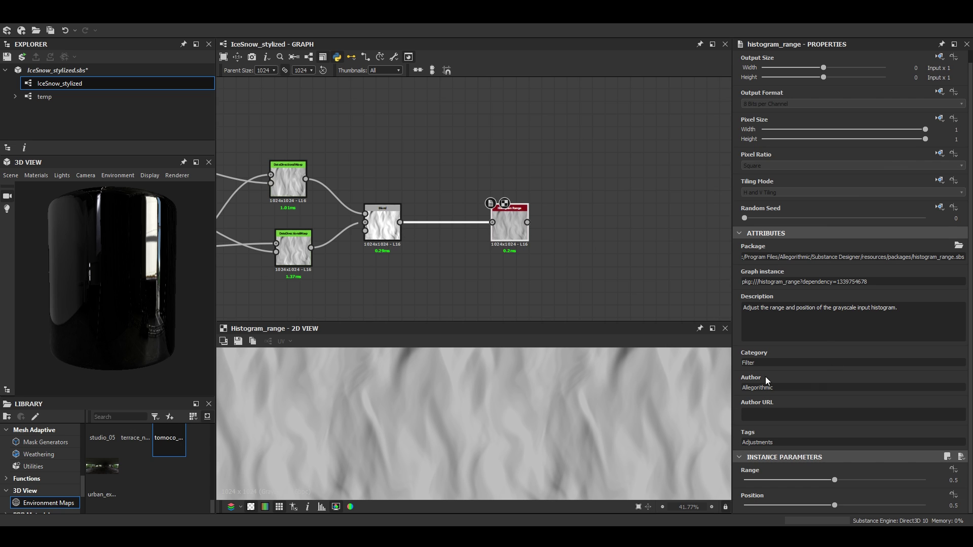
pyautogui.moveTo(566, 260); pyautogui.dragTo(505, 239, button='middle')
pyautogui.scroll(-3, 486, 254)
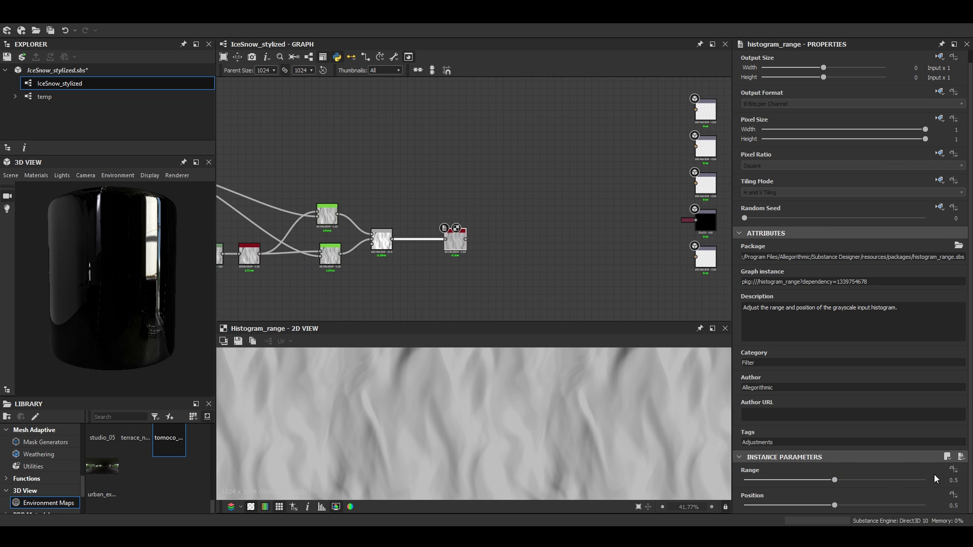
pyautogui.moveTo(942, 480); pyautogui.dragTo(970, 479)
pyautogui.write('0.4')
pyautogui.press('Tab')
pyautogui.write('.7')
pyautogui.press('Return')
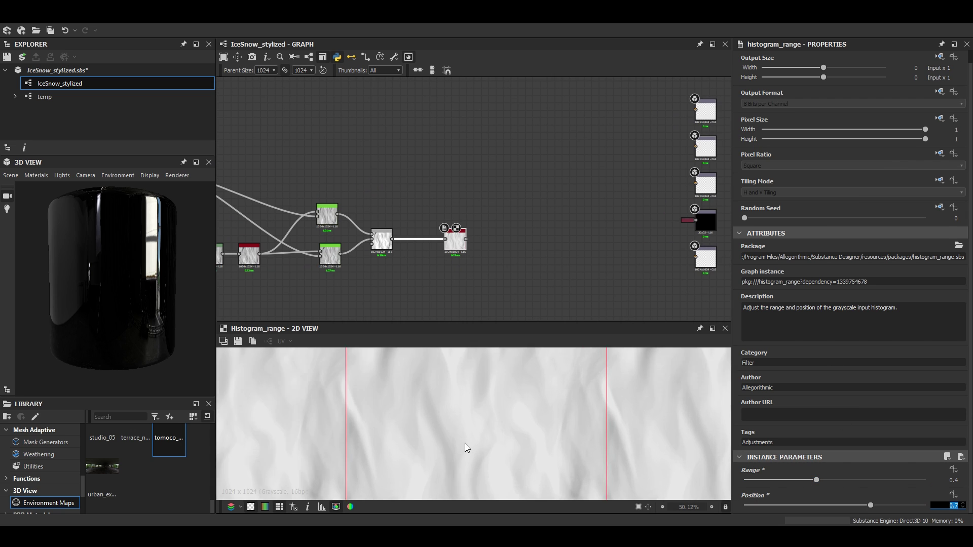
# Add a Normal node fed by the Histogram Range node
pyautogui.moveTo(473, 275); pyautogui.dragTo(392, 290, button='middle')
pyautogui.press('space')
pyautogui.write('nor')
pyautogui.press('Return')
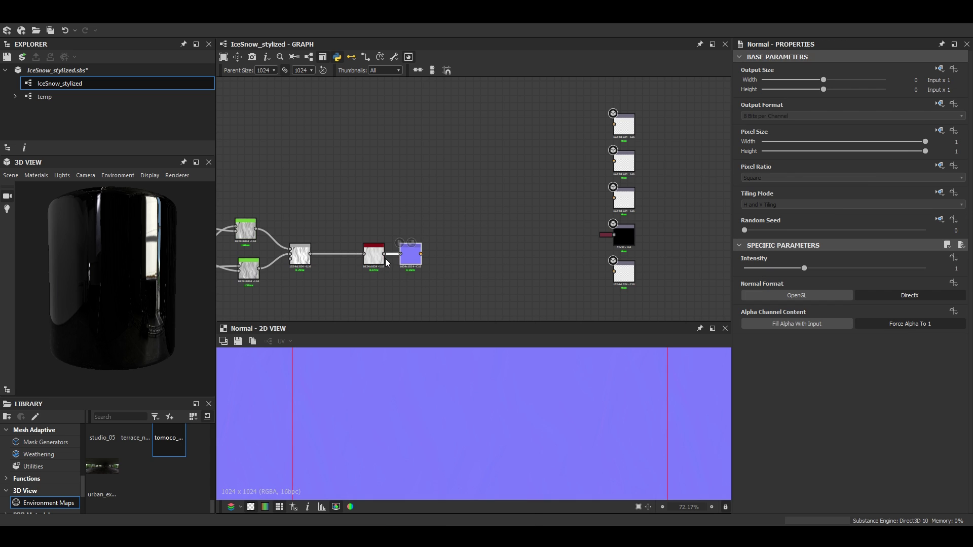
# Set the Normal node's Intensity to 5, move it nearer the outputs and connect it to the Normal output
pyautogui.moveTo(410, 255); pyautogui.dragTo(491, 158)
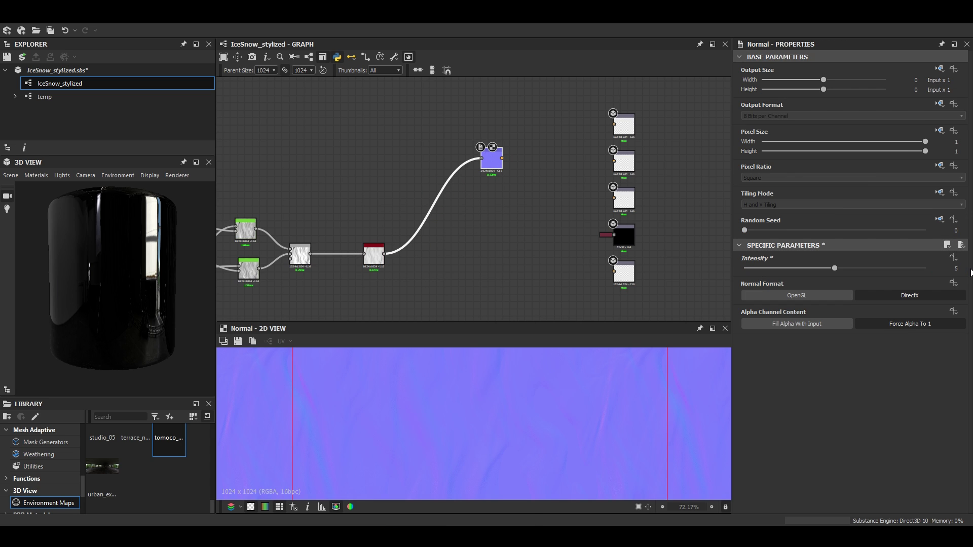
pyautogui.moveTo(518, 133); pyautogui.dragTo(391, 184, button='middle')
pyautogui.scroll(5, 389, 186)
pyautogui.moveTo(355, 241); pyautogui.dragTo(634, 249)
pyautogui.scroll(-4, 484, 253)
pyautogui.moveTo(428, 316); pyautogui.dragTo(445, 218, button='middle')
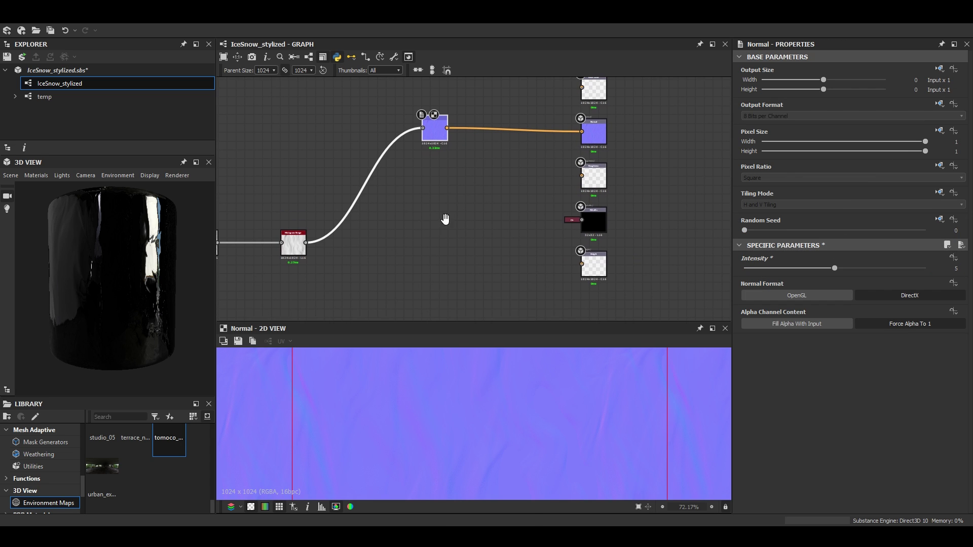
# Add an Auto Levels node between the Histogram Range node and the Height output
pyautogui.click(424, 223)
pyautogui.press('space')
pyautogui.write('auto')
pyautogui.press('Return')
pyautogui.moveTo(424, 223); pyautogui.dragTo(506, 260)
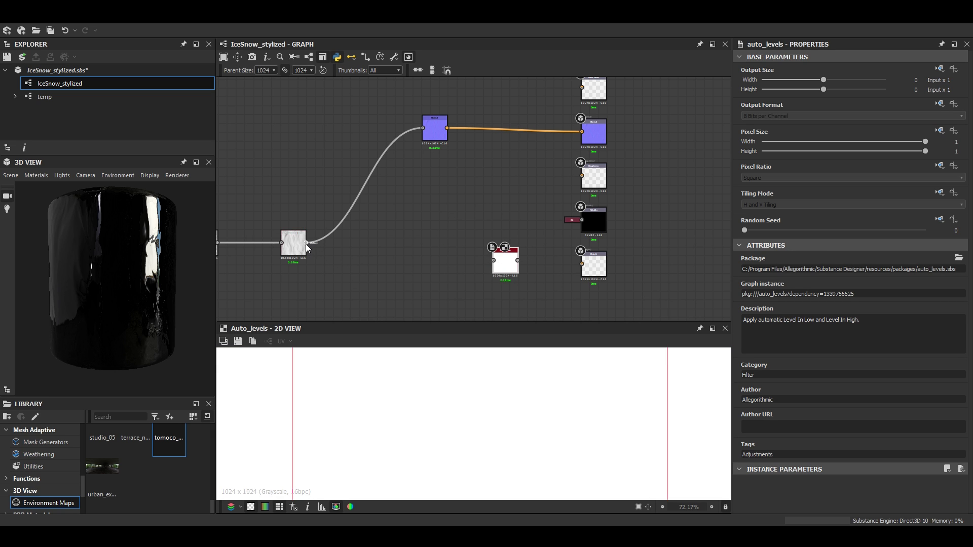
pyautogui.moveTo(306, 242); pyautogui.dragTo(582, 263)
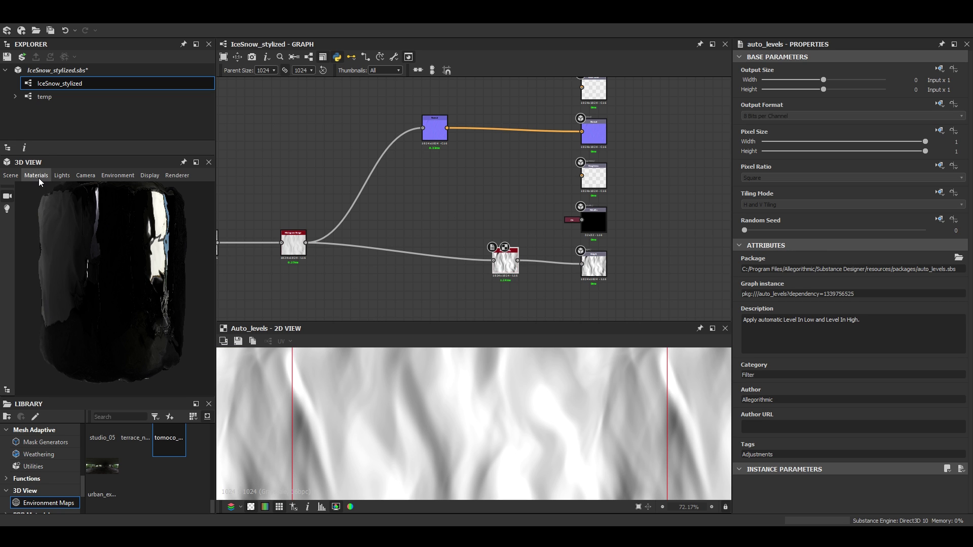
# Move the noise and warp node chain farther from the outputs to leave room in the graph
pyautogui.scroll(-3, 306, 253)
pyautogui.moveTo(308, 257); pyautogui.dragTo(604, 211, button='middle')
pyautogui.moveTo(291, 130); pyautogui.dragTo(600, 226)
pyautogui.moveTo(593, 197); pyautogui.dragTo(461, 234)
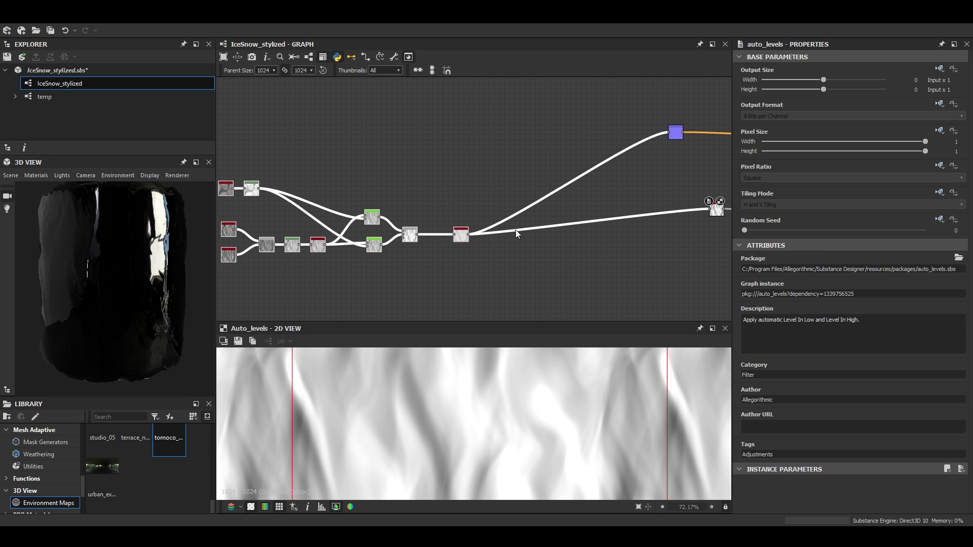
pyautogui.moveTo(516, 230); pyautogui.dragTo(426, 235, button='middle')
pyautogui.moveTo(627, 214); pyautogui.dragTo(638, 226)
pyautogui.moveTo(527, 232); pyautogui.dragTo(576, 227, button='middle')
pyautogui.scroll(-2, 576, 227)
pyautogui.moveTo(279, 183); pyautogui.dragTo(406, 245)
pyautogui.moveTo(467, 232); pyautogui.dragTo(485, 242)
pyautogui.click(575, 230)
pyautogui.scroll(4, 596, 203)
pyautogui.moveTo(597, 202); pyautogui.dragTo(514, 216, button='middle')
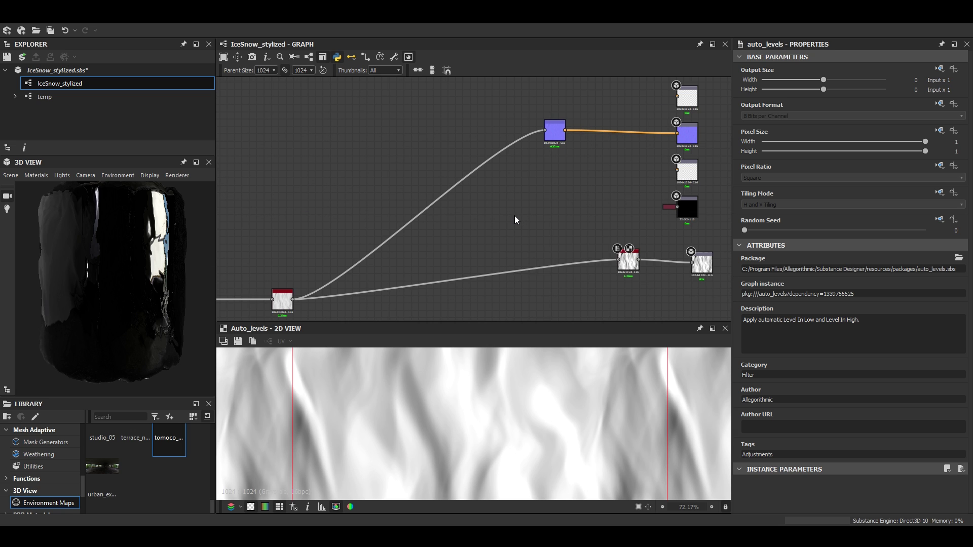
# Add an Invert Grayscale node followed by a Histogram Range node with its Range set to 1
pyautogui.press('space')
pyautogui.write('inv')
pyautogui.press('Return')
pyautogui.moveTo(514, 216); pyautogui.dragTo(488, 172)
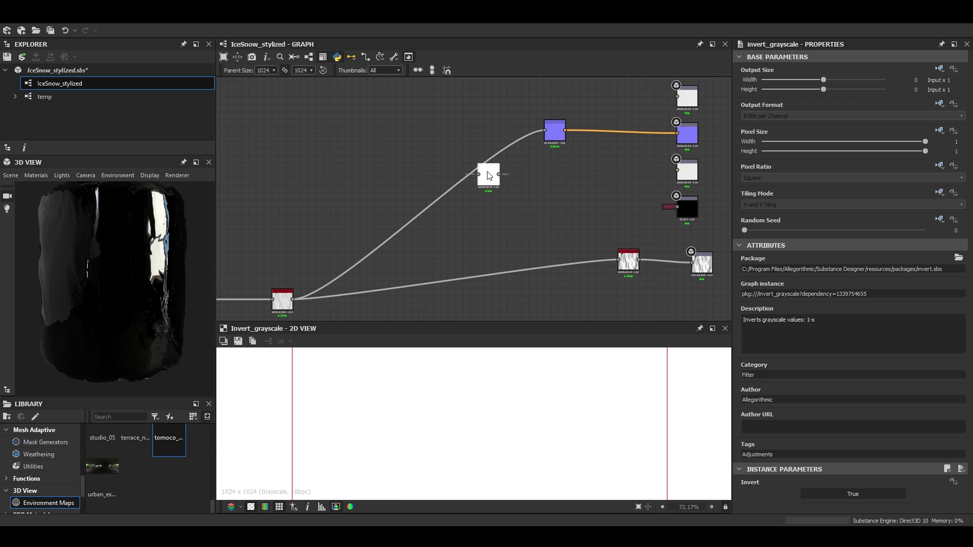
pyautogui.press('space')
pyautogui.write('his')
pyautogui.press('Return')
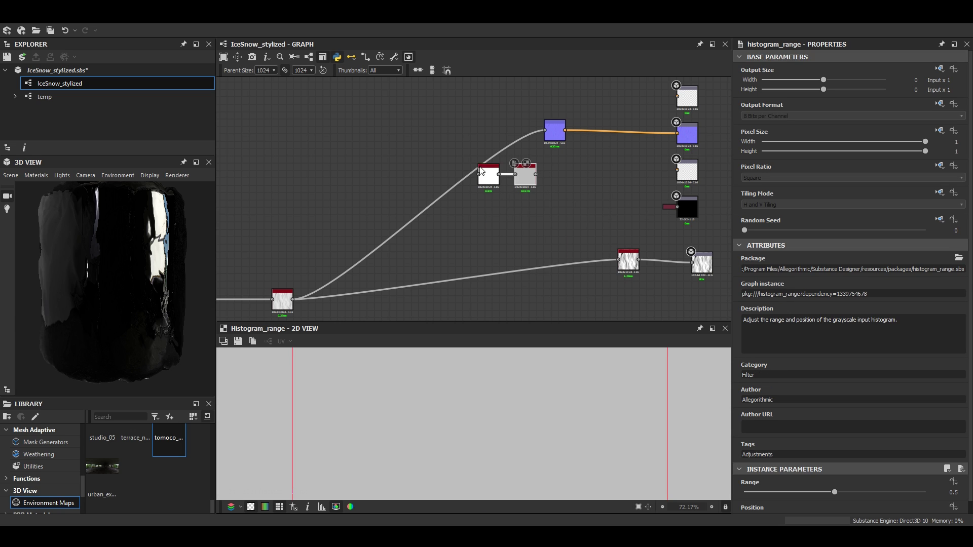
pyautogui.scroll(-1, 834, 480)
pyautogui.moveTo(834, 480); pyautogui.dragTo(929, 480)
# Wire the Invert Grayscale chain between the first Histogram Range and the Roughness output, setting the new Histogram Range's Position to 0.51
pyautogui.moveTo(293, 299); pyautogui.dragTo(479, 180)
pyautogui.moveTo(317, 280); pyautogui.dragTo(294, 299)
pyautogui.moveTo(518, 200); pyautogui.dragTo(541, 197)
pyautogui.scroll(5, 552, 192)
pyautogui.moveTo(551, 193); pyautogui.dragTo(344, 194, button='middle')
pyautogui.moveTo(334, 185); pyautogui.dragTo(653, 149)
pyautogui.scroll(-3, 417, 175)
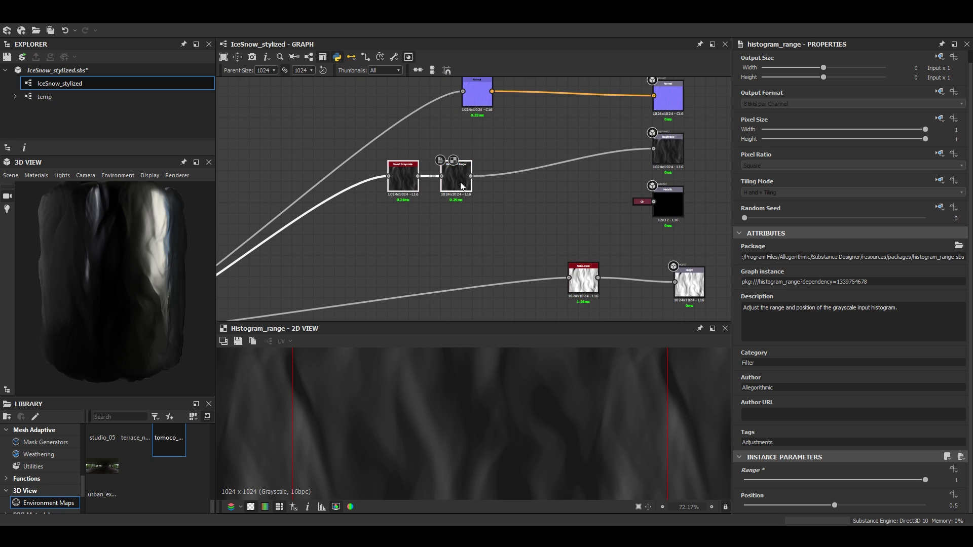
pyautogui.moveTo(835, 506)
pyautogui.mouseDown()
pyautogui.moveTo(868, 507)
pyautogui.moveTo(836, 511)
pyautogui.mouseUp()
pyautogui.scroll(-1, 411, 106)
pyautogui.scroll(-1, 411, 106)
# Add a Uniform Color node above the Normal node with the pale pink output colour #ffcba9a9
pyautogui.moveTo(411, 105); pyautogui.dragTo(476, 218, button='middle')
pyautogui.press('space')
pyautogui.write('uni')
pyautogui.press('Return')
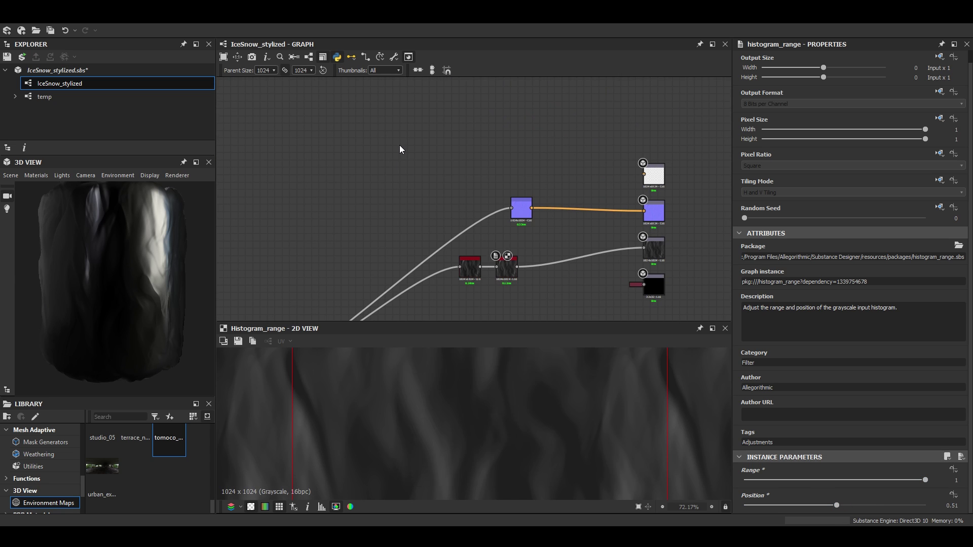
pyautogui.click(758, 298)
pyautogui.moveTo(494, 275); pyautogui.dragTo(504, 285)
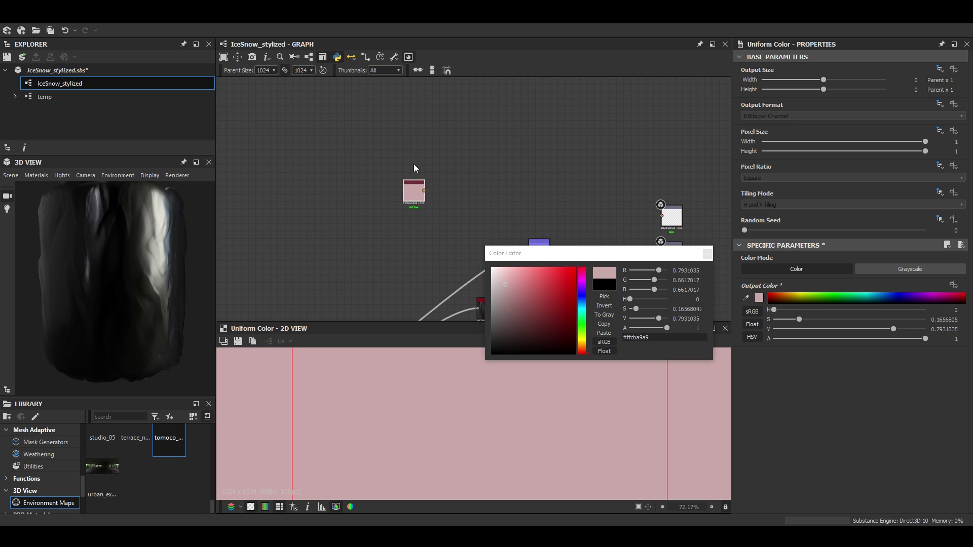
pyautogui.click(707, 253)
# Add a Blend node in Overlay mode and connect the Uniform Color node to its background input
pyautogui.press('space')
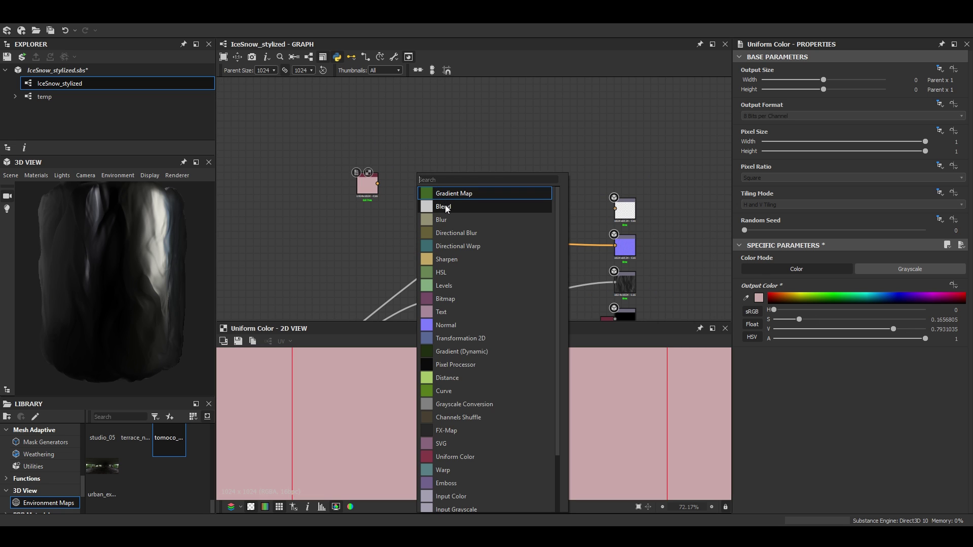
pyautogui.click(442, 208)
pyautogui.click(761, 295)
pyautogui.scroll(3, 392, 173)
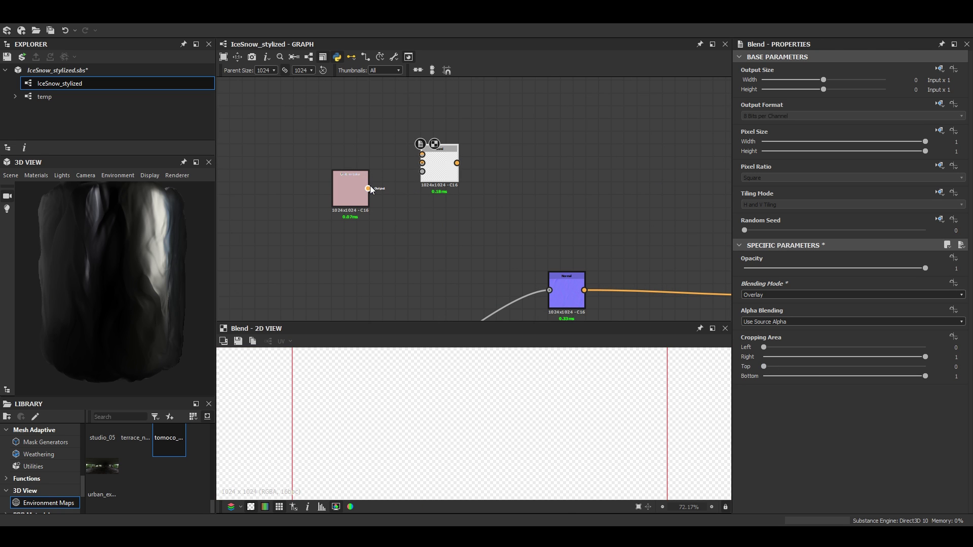
pyautogui.moveTo(370, 189); pyautogui.dragTo(422, 163)
# Add a Gradient Map node fed by the warp Blend and route it through the Overlay Blend to the Base Color output
pyautogui.scroll(-5, 401, 169)
pyautogui.moveTo(263, 272); pyautogui.dragTo(364, 296, button='middle')
pyautogui.press('space')
pyautogui.write('gr')
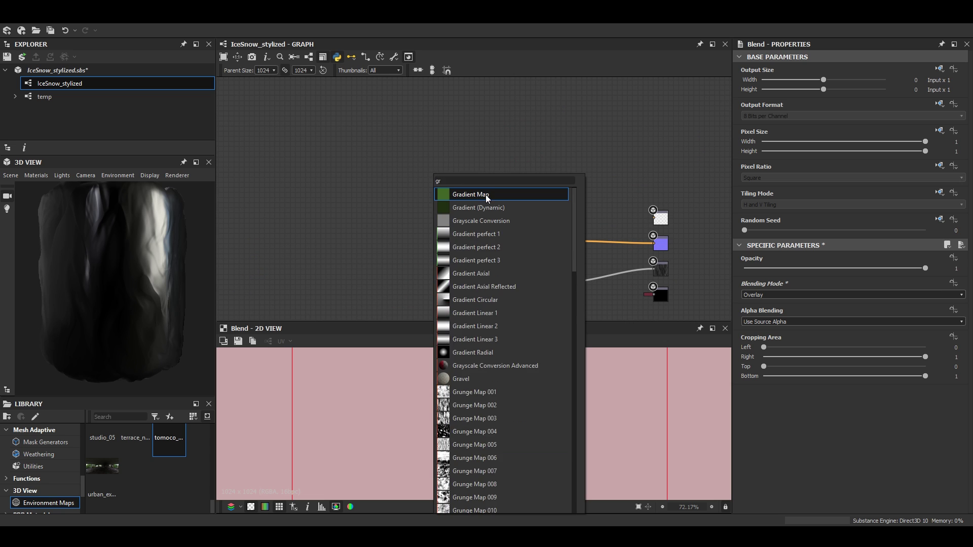
pyautogui.click(485, 196)
pyautogui.moveTo(486, 194)
pyautogui.mouseDown()
pyautogui.moveTo(482, 179)
pyautogui.moveTo(473, 181)
pyautogui.mouseUp()
pyautogui.moveTo(284, 317); pyautogui.dragTo(346, 257, button='middle')
pyautogui.moveTo(461, 190); pyautogui.dragTo(541, 107)
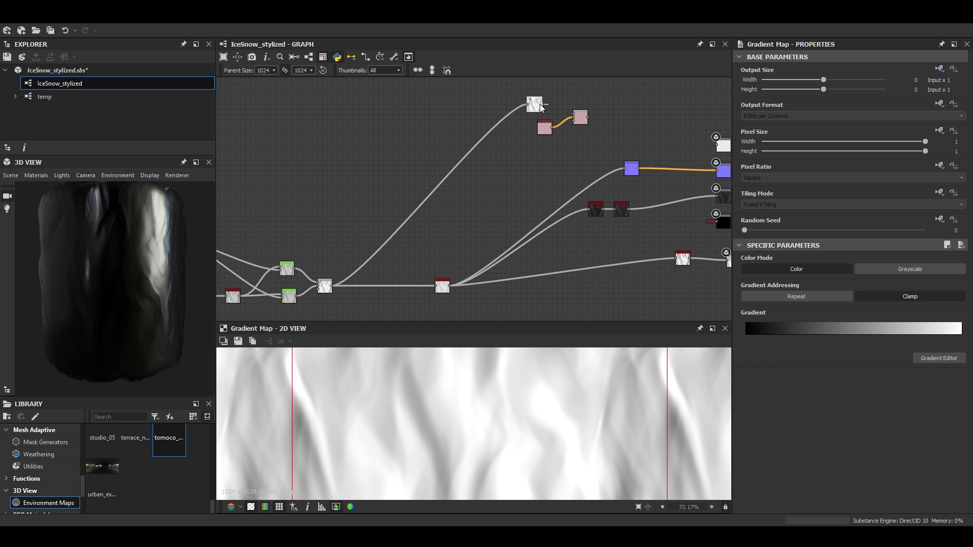
pyautogui.click(583, 119)
pyautogui.moveTo(585, 121); pyautogui.dragTo(494, 154, button='middle')
pyautogui.scroll(3, 401, 144)
# Add a Levels node before the Gradient Map and move the incoming warp Blend connection onto it
pyautogui.press('space')
pyautogui.write('lev')
pyautogui.press('Return')
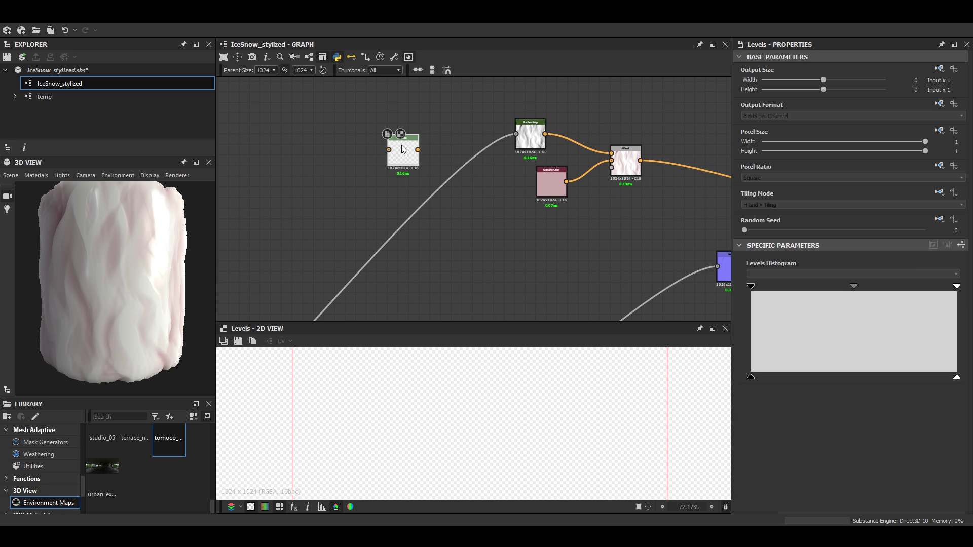
pyautogui.scroll(3, 418, 177)
pyautogui.keyDown('shift'); pyautogui.moveTo(586, 103); pyautogui.dragTo(415, 97); pyautogui.keyUp('shift')
pyautogui.moveTo(445, 135); pyautogui.dragTo(366, 178, button='middle')
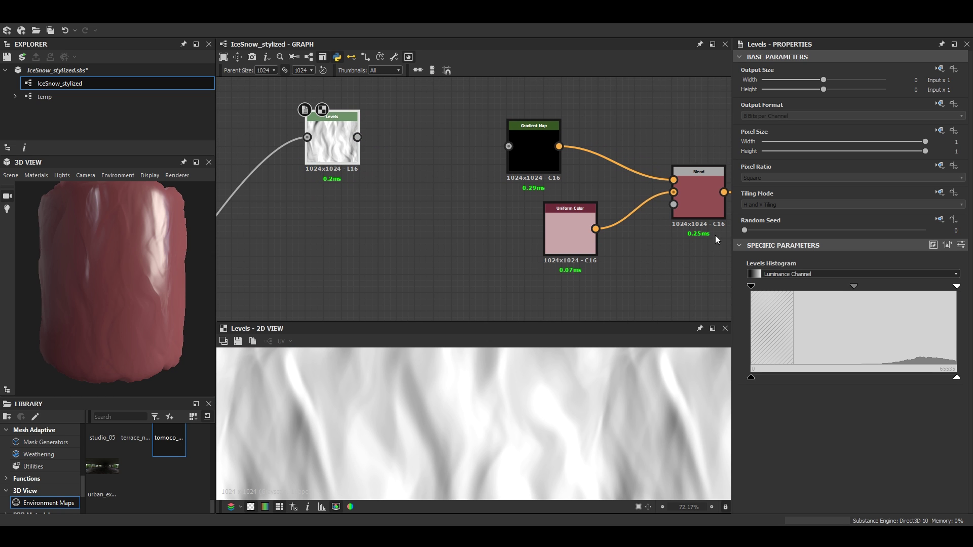
# Set the Levels node's Level In High to 0.96 and Level In Mid to 0.6
pyautogui.click(961, 245)
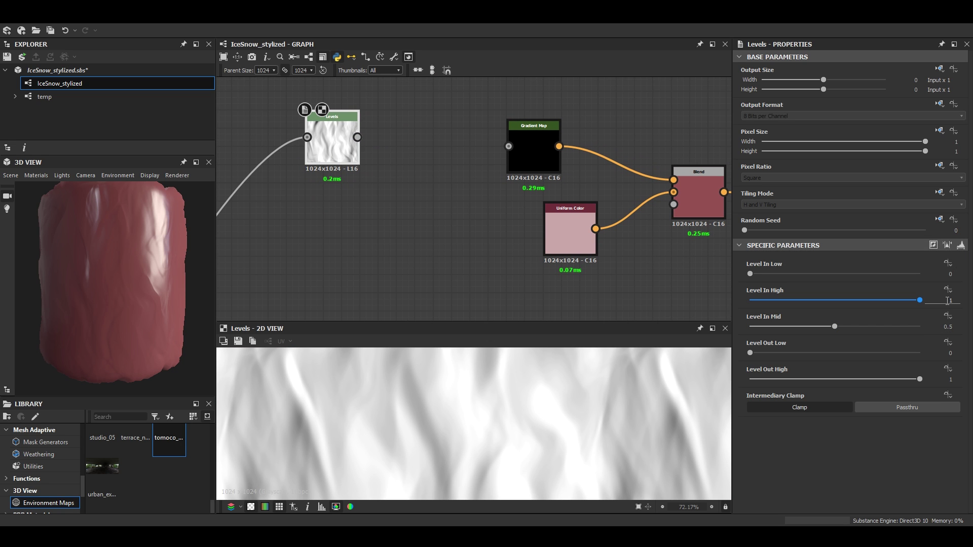
pyautogui.write('0.96')
pyautogui.press('Tab')
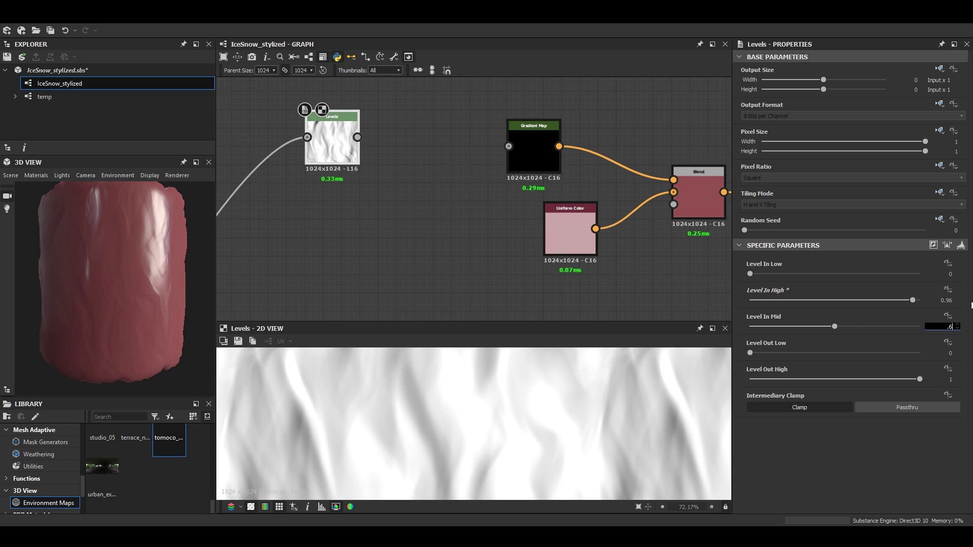
pyautogui.press('Return')
# Connect the Levels node to the Gradient Map and preview the Overlay Blend in the 2D view
pyautogui.moveTo(358, 138); pyautogui.dragTo(543, 154)
pyautogui.moveTo(608, 162); pyautogui.dragTo(425, 148, button='middle')
pyautogui.doubleClick(513, 181)
pyautogui.scroll(-2, 413, 194)
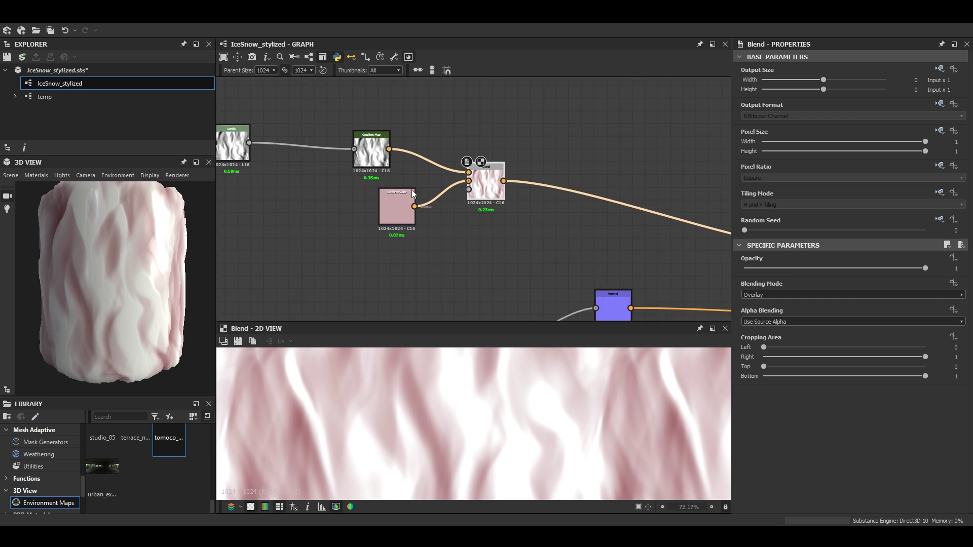
pyautogui.scroll(-2, 413, 194)
pyautogui.moveTo(527, 172); pyautogui.dragTo(389, 136, button='middle')
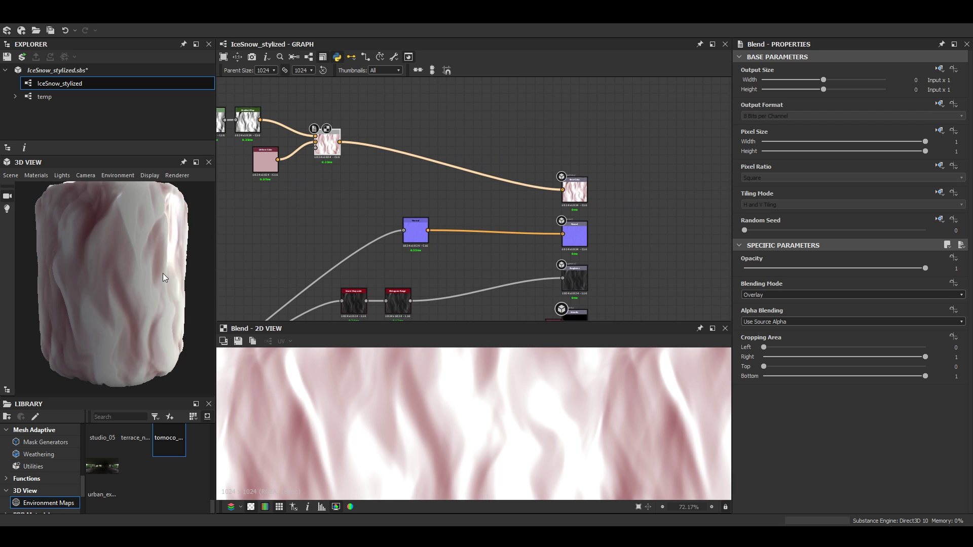
# Rotate the 3D preview and adjust the default material's settings
pyautogui.moveTo(163, 272); pyautogui.dragTo(101, 238)
pyautogui.click(37, 176)
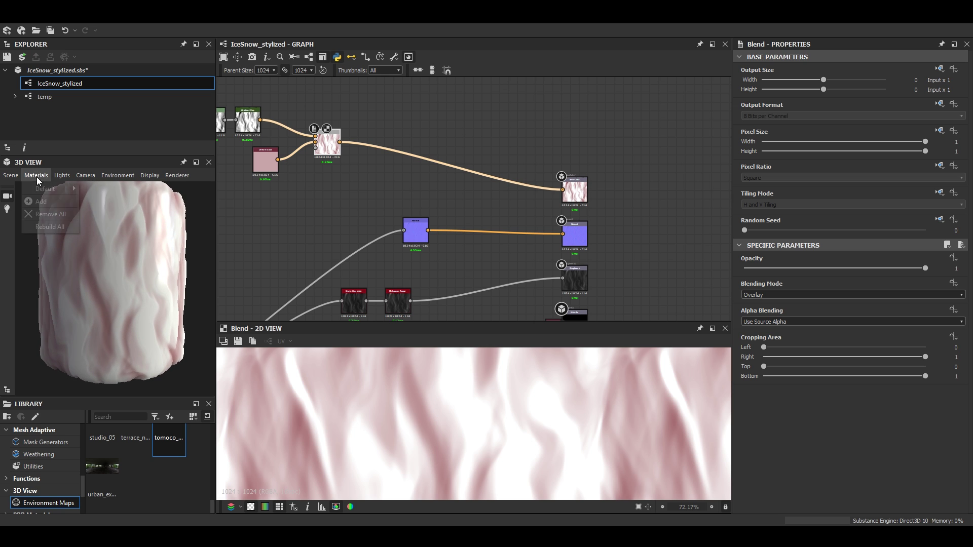
pyautogui.moveTo(66, 189)
pyautogui.click(103, 192)
pyautogui.moveTo(862, 103); pyautogui.dragTo(838, 97)
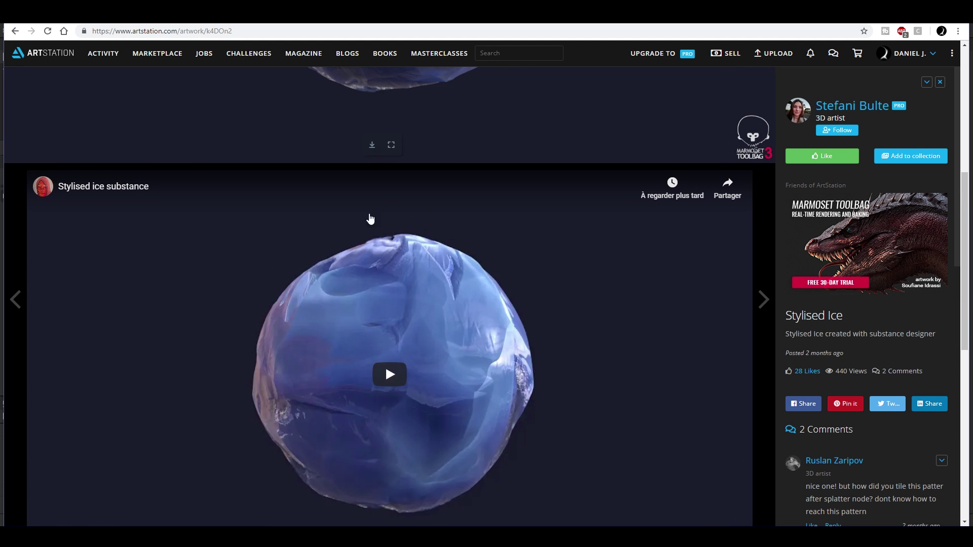
# Switch to the browser and examine the Stylised Ice reference on ArtStation, including its render, video and node graph
pyautogui.scroll(6, 380, 219)
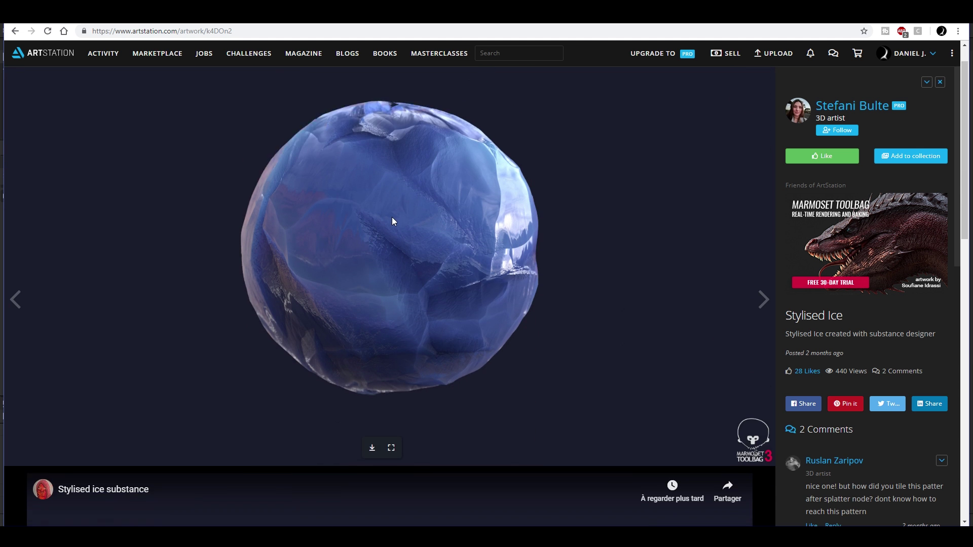
pyautogui.scroll(-8, 391, 217)
pyautogui.click(387, 218)
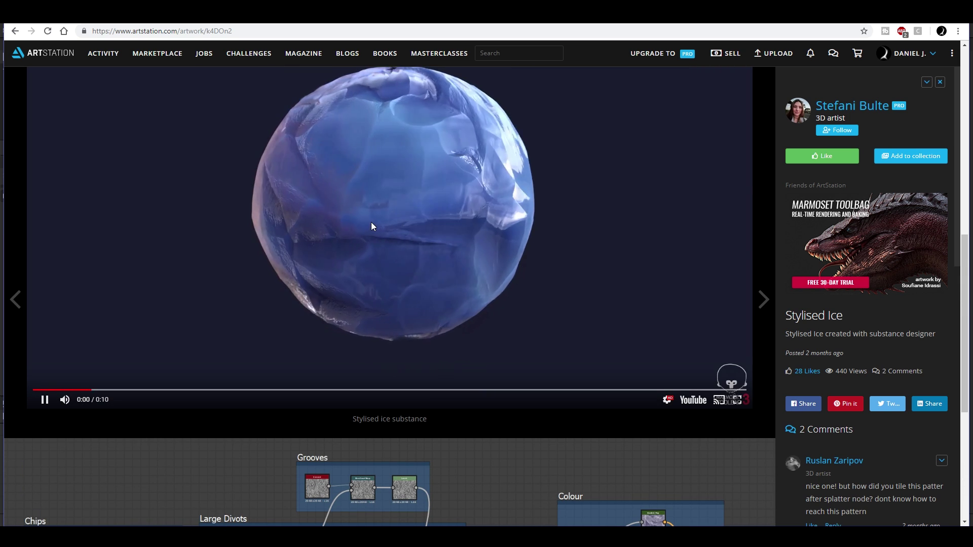
pyautogui.click(44, 401)
pyautogui.scroll(-5, 213, 374)
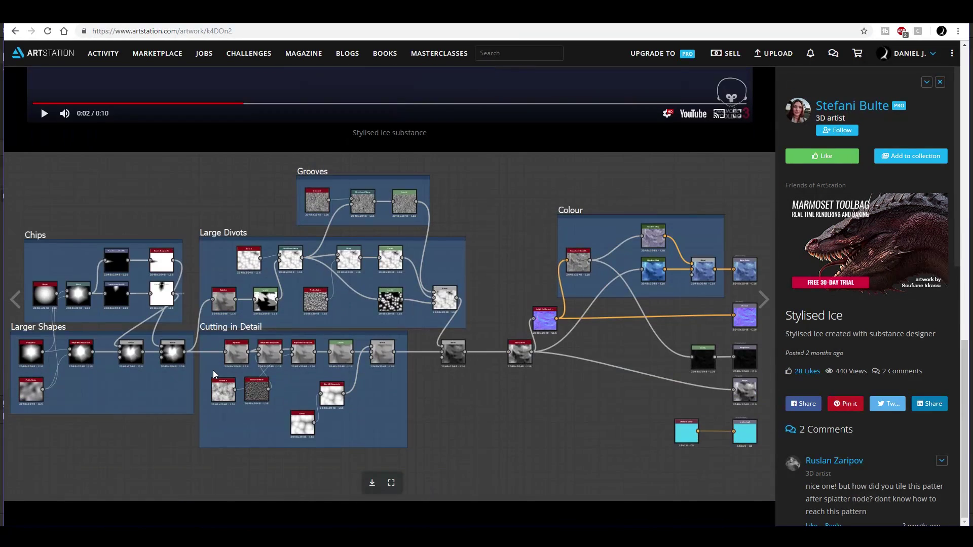
pyautogui.click(390, 484)
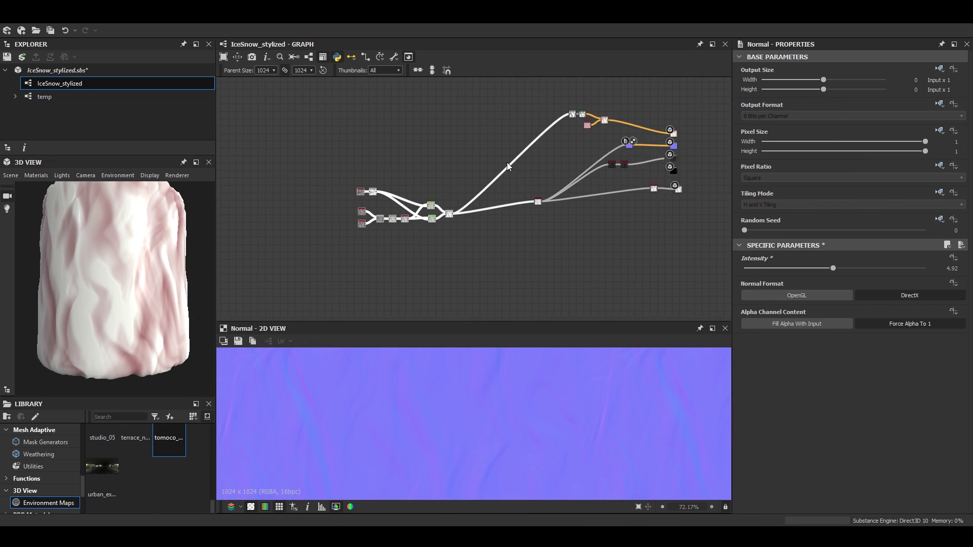
# Switch back to Substance Designer and enclose the noise and warp nodes in a frame titled "Ice Base"
pyautogui.rightClick(460, 215)
pyautogui.click(489, 269)
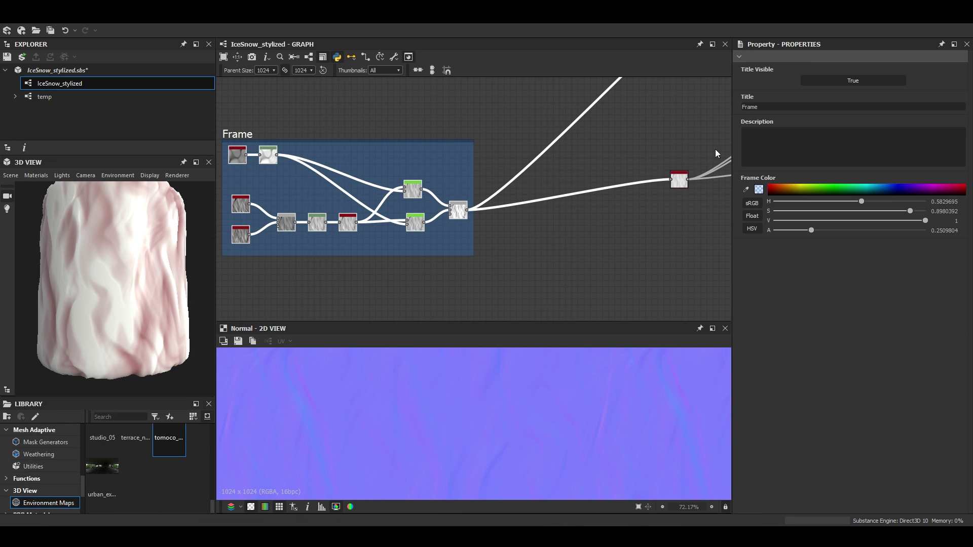
pyautogui.write('Ice Base')
pyautogui.press('Return')
pyautogui.scroll(-2, 555, 214)
# Change the 3D preview mesh from the rounded cylinder to a ball
pyautogui.moveTo(127, 314); pyautogui.dragTo(153, 278)
pyautogui.click(11, 176)
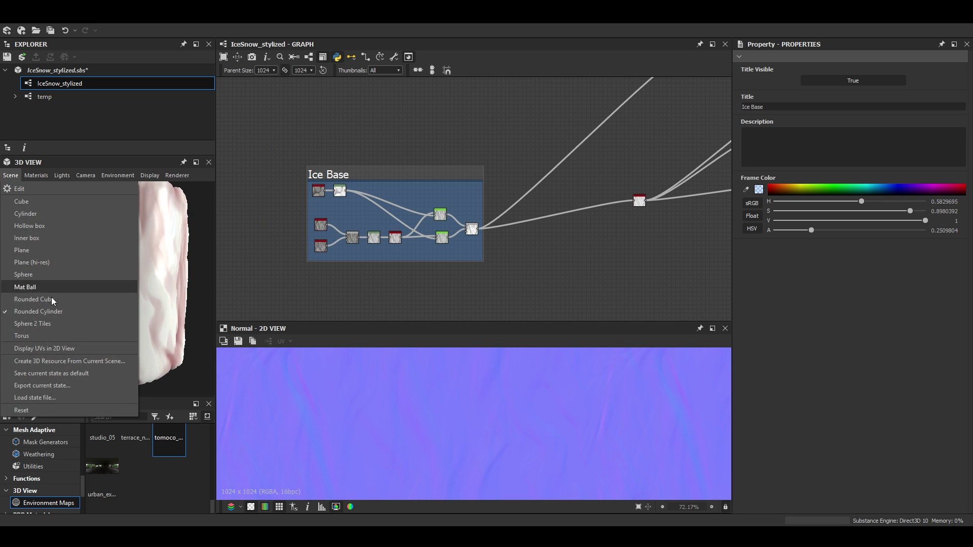
pyautogui.click(50, 295)
pyautogui.scroll(2, 93, 275)
pyautogui.scroll(-2, 371, 189)
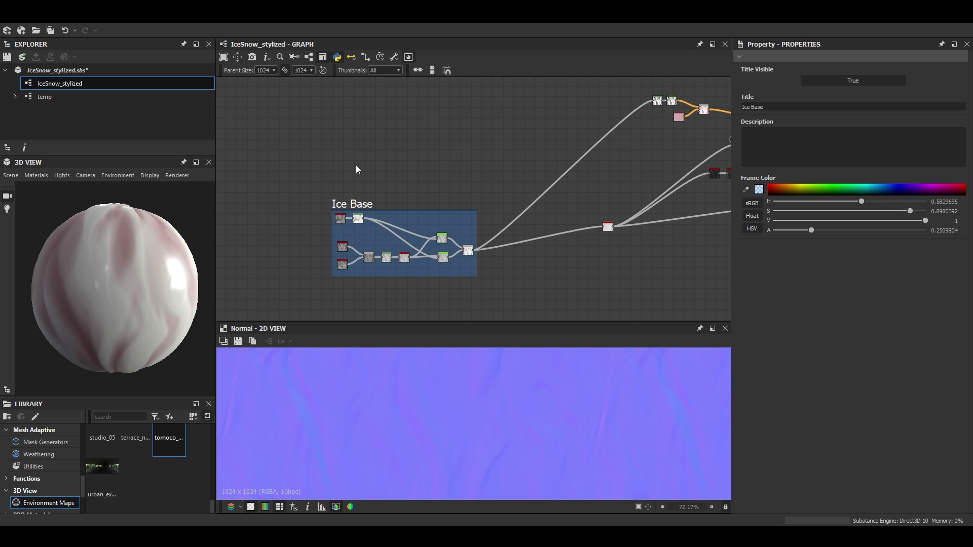
# Add a Polygon 2 node above the Ice Base frame and review its instance parameters
pyautogui.press('space')
pyautogui.write('poly')
pyautogui.press('Down')
pyautogui.press('Return')
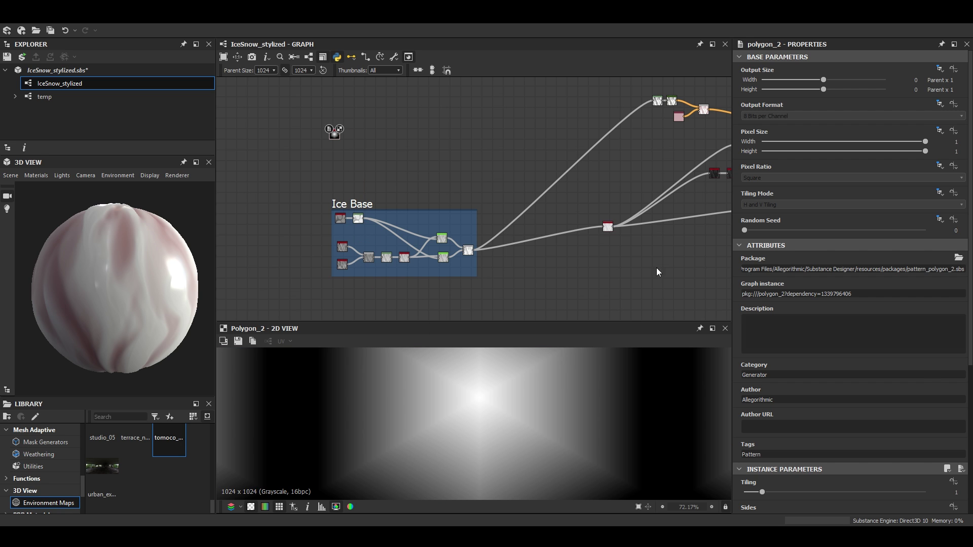
pyautogui.scroll(-3, 918, 330)
pyautogui.scroll(-1, 896, 448)
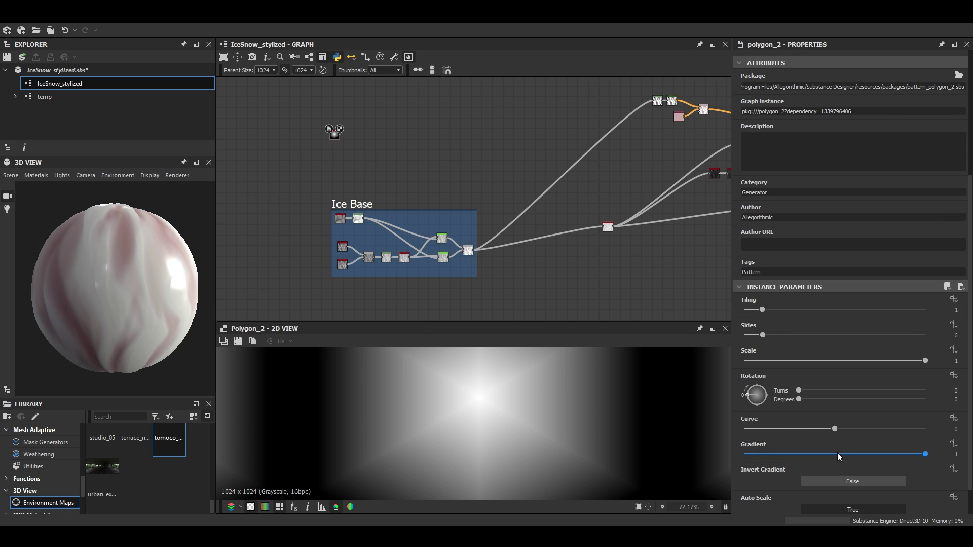
pyautogui.scroll(-1, 811, 461)
pyautogui.scroll(3, 363, 133)
# Add a Splatter node after the Polygon 2 node with Pattern Size Width 400 and Pattern Size Height 350
pyautogui.rightClick(294, 149)
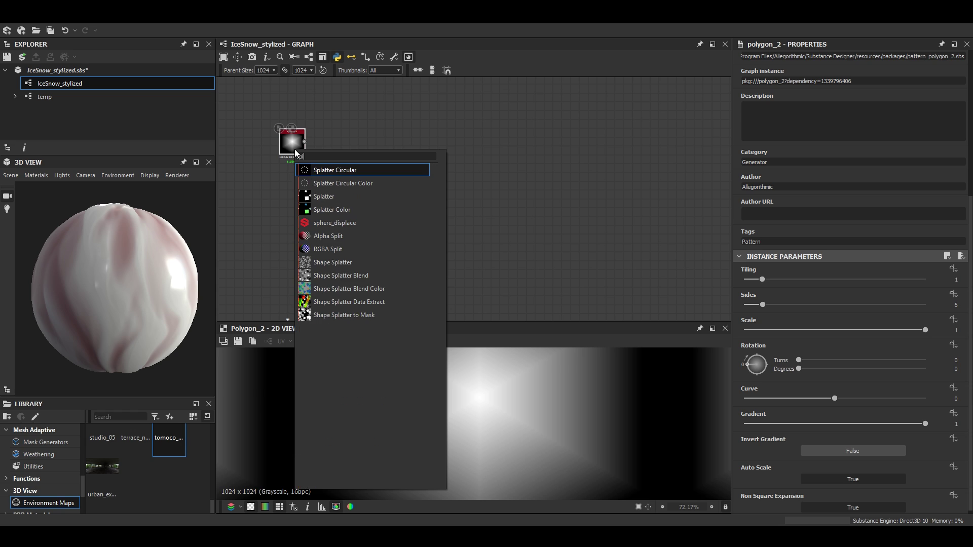
pyautogui.press('Escape')
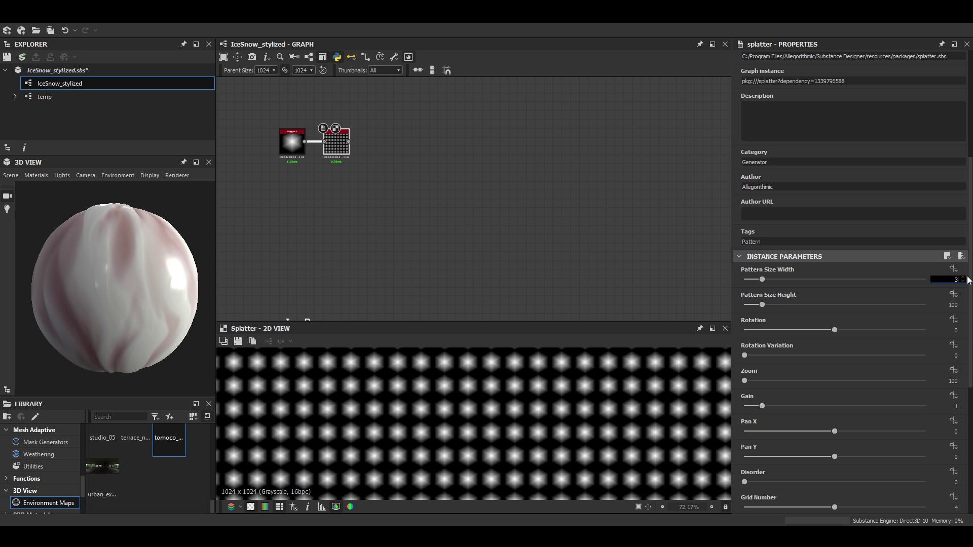
pyautogui.write('0')
pyautogui.press('Tab')
pyautogui.write('350')
pyautogui.press('Return')
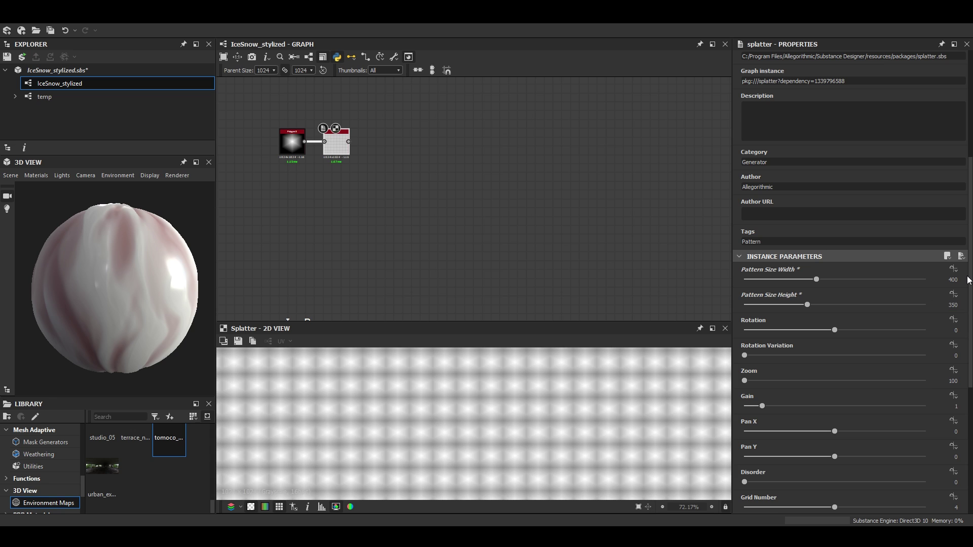
# Set the Splatter node's Rotation to -330 and check the tiled pattern
pyautogui.scroll(-3, 557, 412)
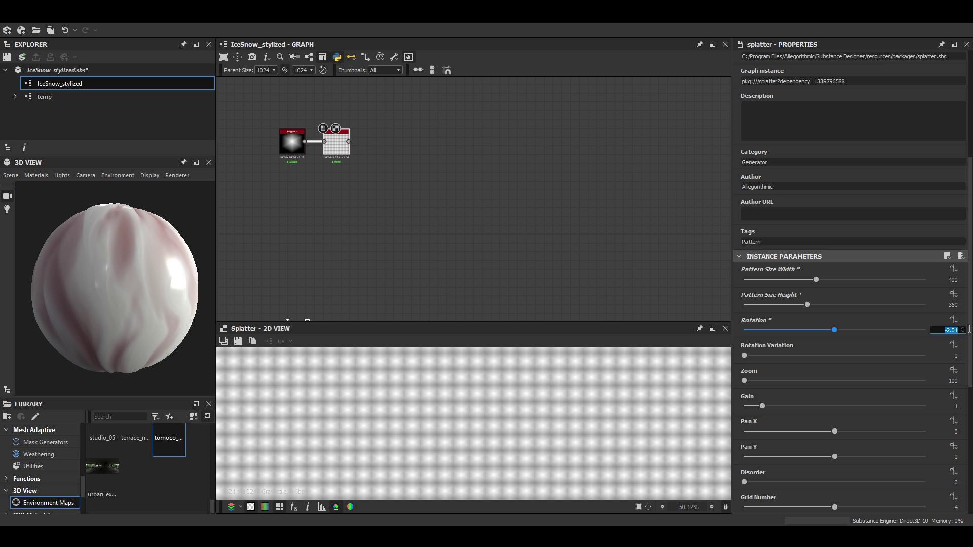
pyautogui.press('BackSpace')
pyautogui.write('-330')
pyautogui.press('Return')
pyautogui.scroll(5, 486, 441)
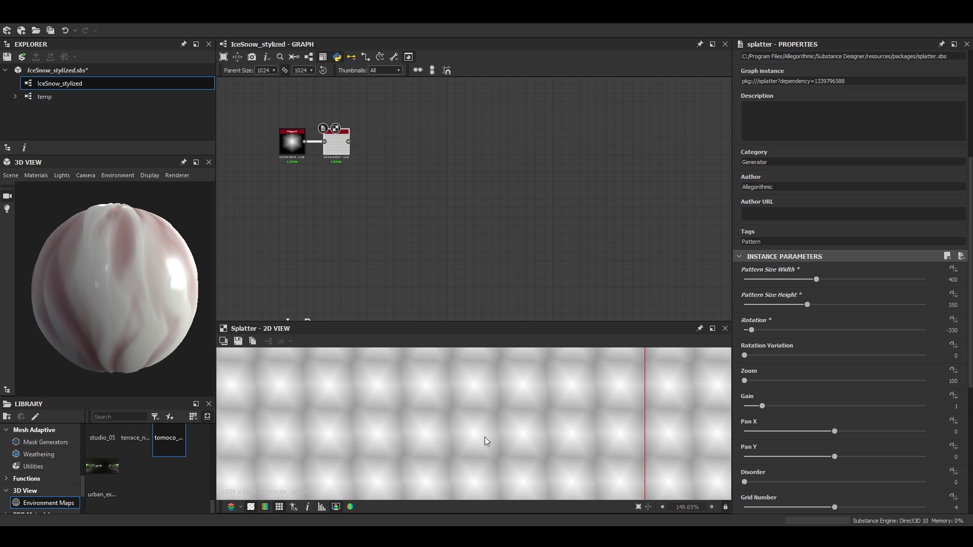
pyautogui.scroll(-5, 793, 346)
pyautogui.scroll(-2, 820, 342)
pyautogui.scroll(4, 823, 336)
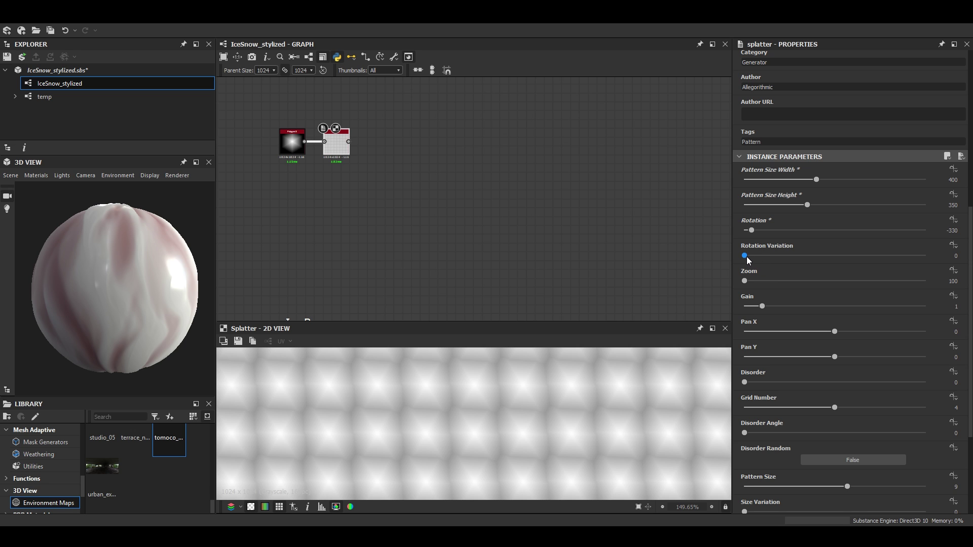
# Set the Splatter node's Rotation Variation to 95
pyautogui.moveTo(746, 257); pyautogui.dragTo(783, 257)
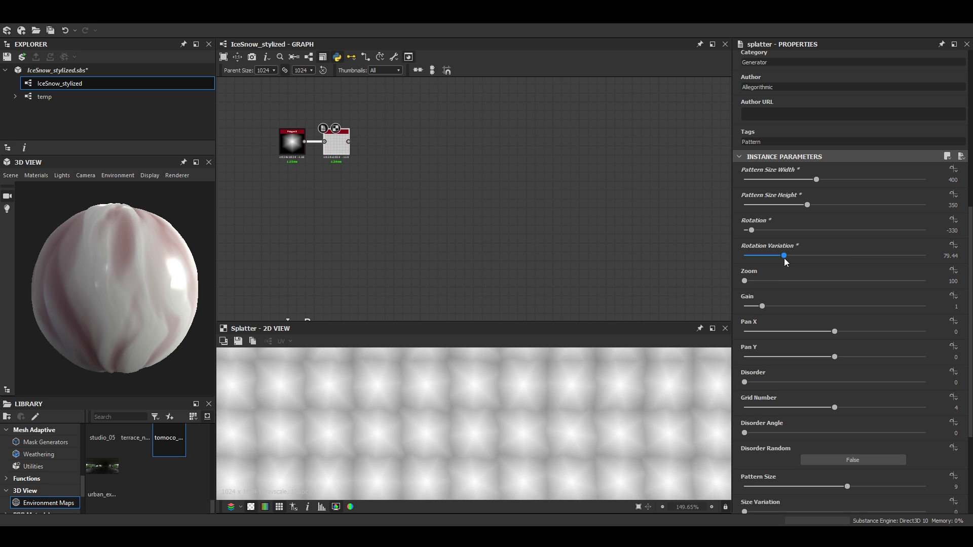
pyautogui.doubleClick(939, 254)
pyautogui.write('95')
pyautogui.press('Return')
pyautogui.scroll(2, 457, 424)
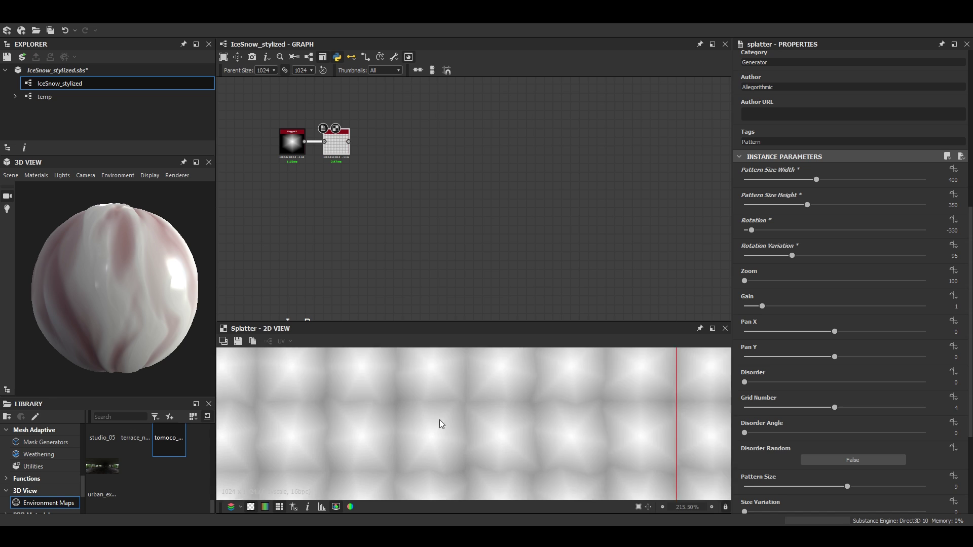
pyautogui.scroll(-1, 440, 420)
pyautogui.scroll(-3, 550, 418)
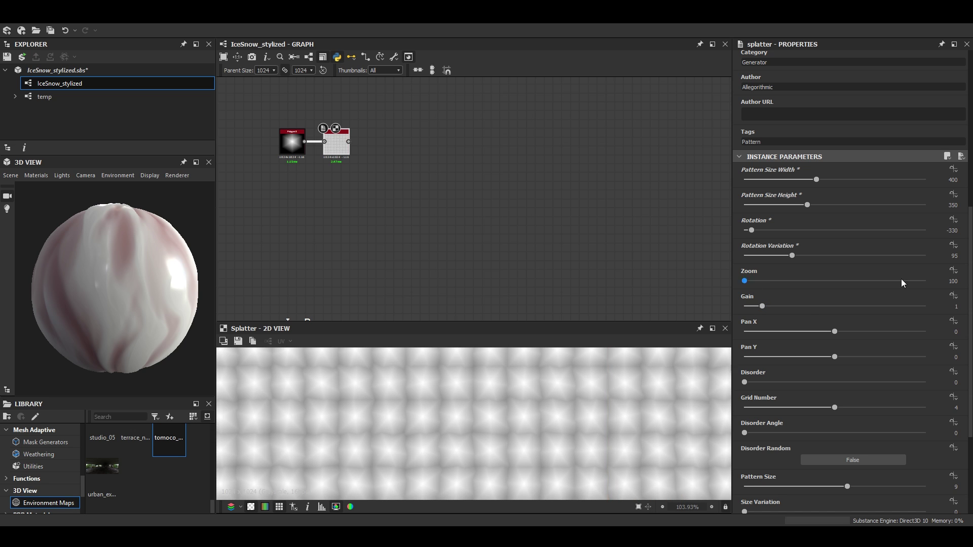
# Set the Splatter node's Zoom to 6000
pyautogui.doubleClick(952, 280)
pyautogui.write('5934')
pyautogui.press('Return')
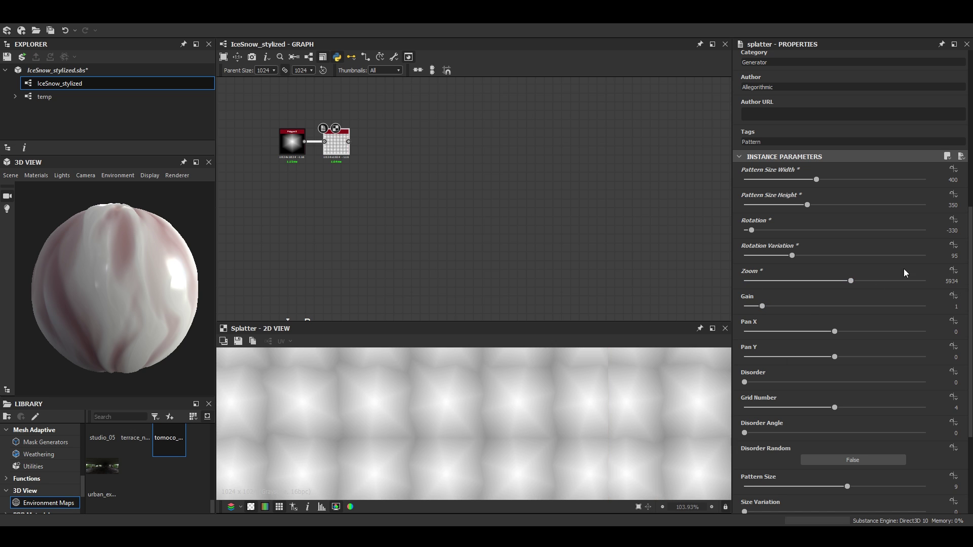
pyautogui.doubleClick(953, 281)
pyautogui.press('Return')
pyautogui.scroll(-4, 464, 423)
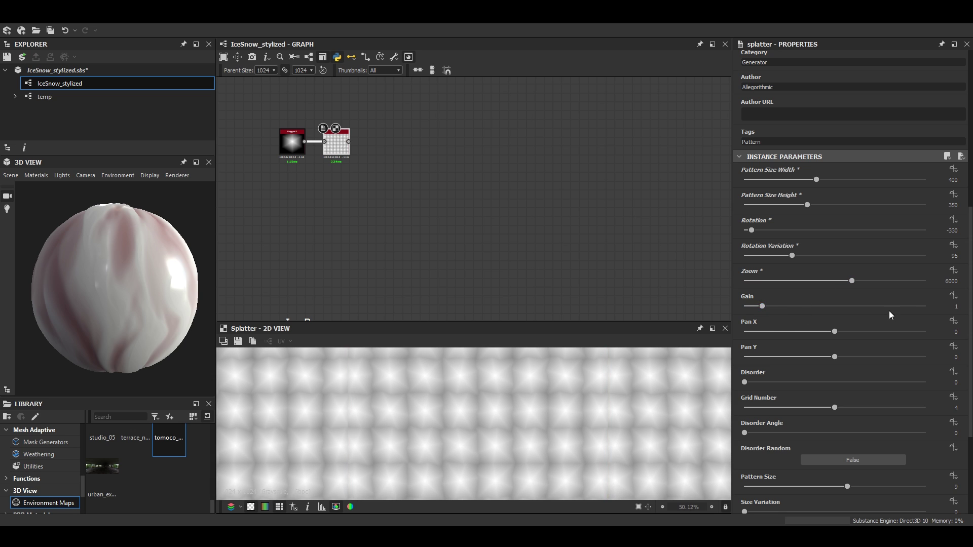
# Set the Splatter node's Gain to 1.5
pyautogui.doubleClick(955, 307)
pyautogui.write('1.5')
pyautogui.press('Return')
pyautogui.scroll(4, 499, 431)
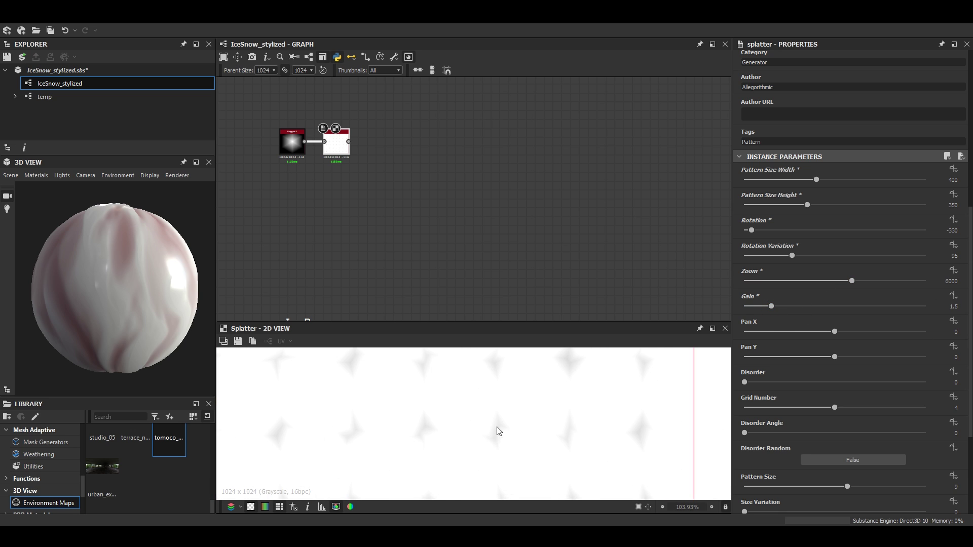
pyautogui.moveTo(432, 443); pyautogui.dragTo(457, 419, button='middle')
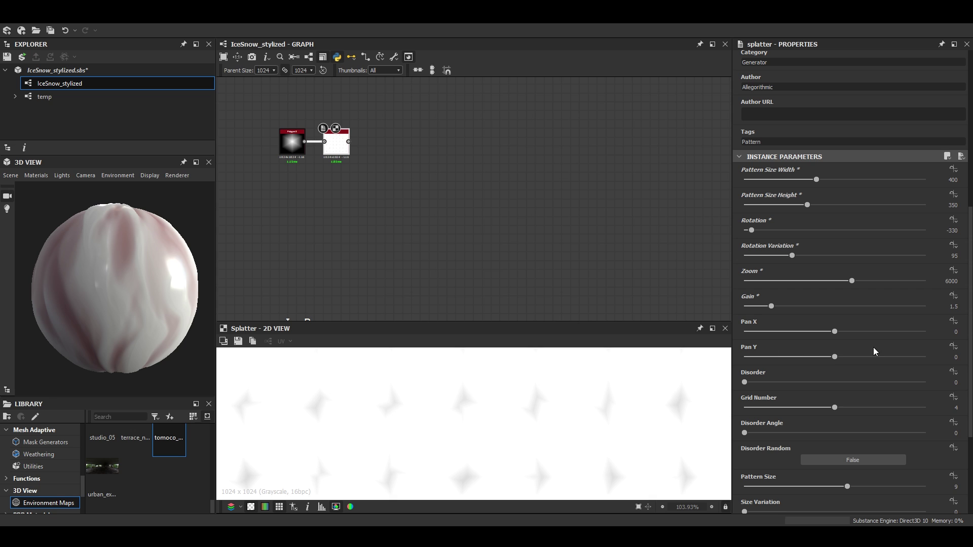
# Change the 3D preview mesh from the sphere to the Rounded Cylinder
pyautogui.scroll(3, 154, 308)
pyautogui.moveTo(143, 300); pyautogui.dragTo(36, 187)
pyautogui.scroll(-3, 162, 294)
pyautogui.scroll(-2, 105, 278)
pyautogui.click(10, 176)
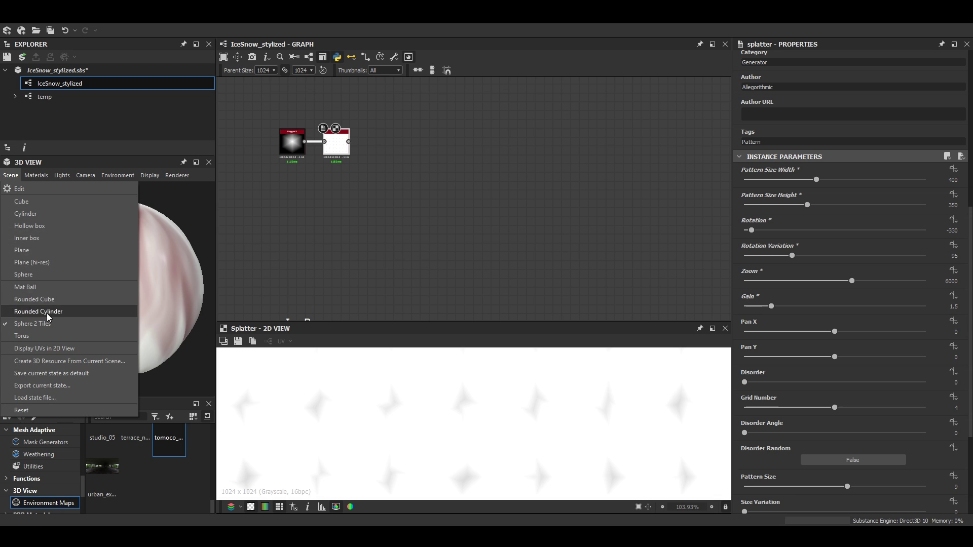
pyautogui.click(40, 312)
# Set the Splatter node's Disorder to 100 and Disorder Angle to 113
pyautogui.click(953, 383)
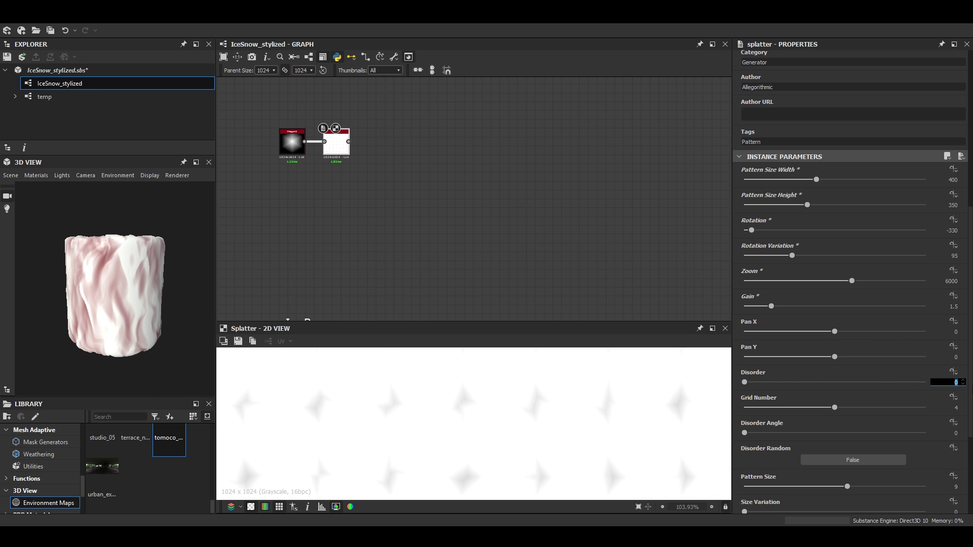
pyautogui.write('100')
pyautogui.press('Return')
pyautogui.scroll(-4, 508, 426)
pyautogui.moveTo(516, 457); pyautogui.dragTo(499, 434, button='middle')
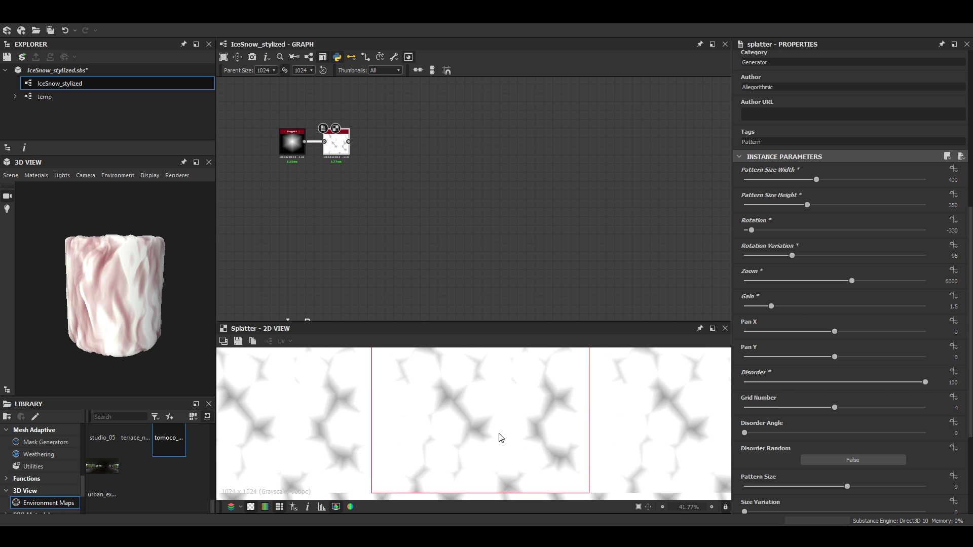
pyautogui.write('113')
pyautogui.press('Return')
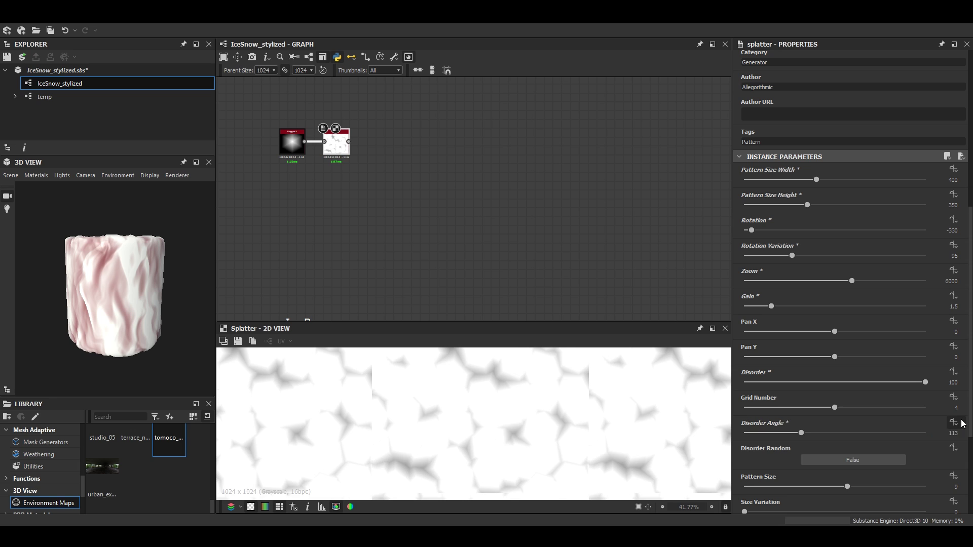
pyautogui.scroll(-1, 812, 454)
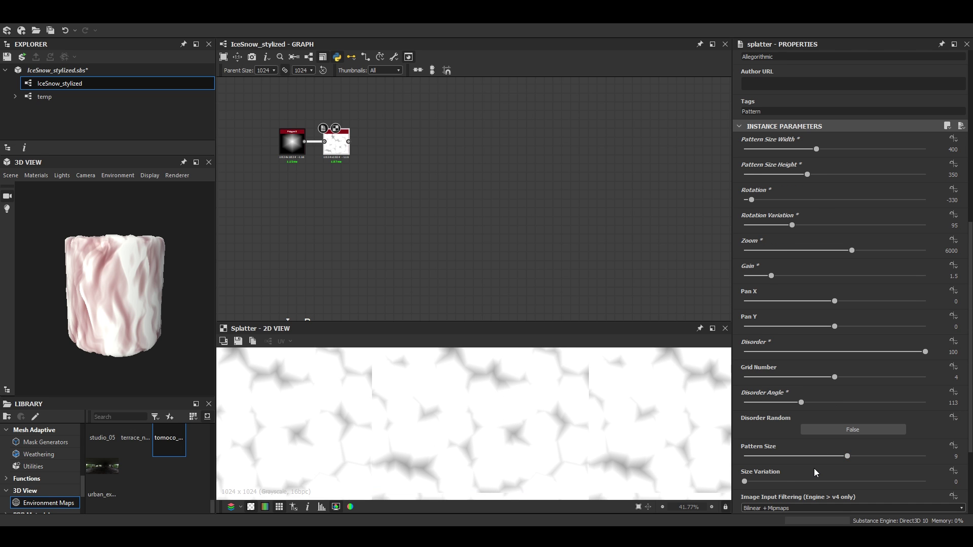
pyautogui.scroll(-4, 815, 456)
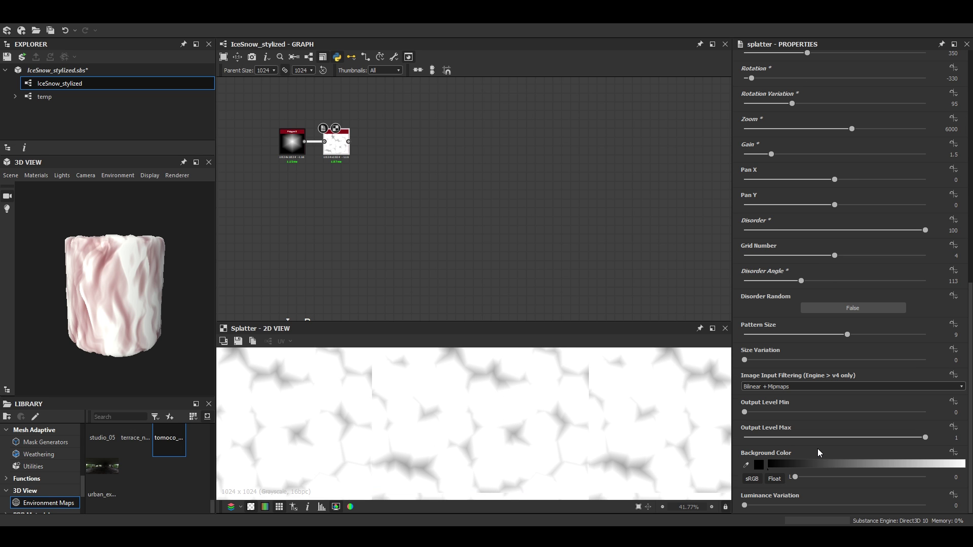
pyautogui.scroll(-1, 484, 406)
# Add a Levels node after the Splatter node
pyautogui.moveTo(453, 366); pyautogui.dragTo(503, 429, button='middle')
pyautogui.scroll(1, 503, 430)
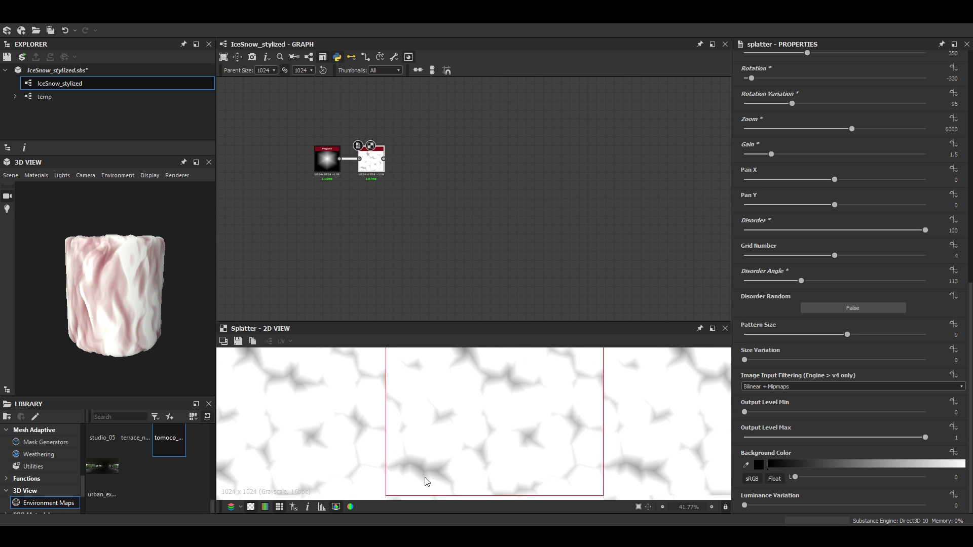
pyautogui.scroll(-1, 397, 229)
pyautogui.scroll(3, 365, 204)
pyautogui.press('space')
pyautogui.write('le')
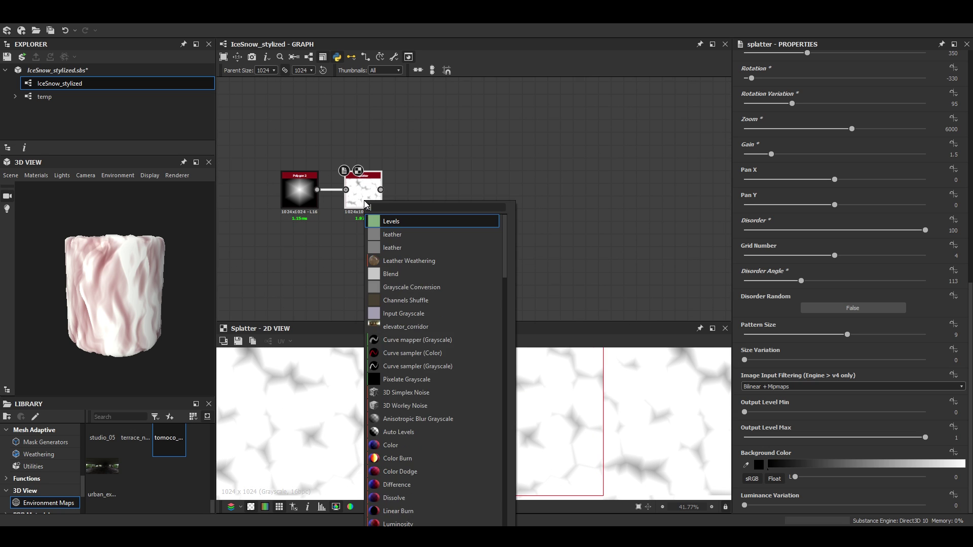
pyautogui.press('Return')
# Show the Levels node's numeric sliders instead of the histogram and set Level In Low to 0.58
pyautogui.scroll(-3, 429, 220)
pyautogui.moveTo(429, 220); pyautogui.dragTo(377, 108, button='middle')
pyautogui.scroll(-3, 377, 108)
pyautogui.moveTo(263, 239); pyautogui.dragTo(246, 250, button='middle')
pyautogui.scroll(5, 147, 276)
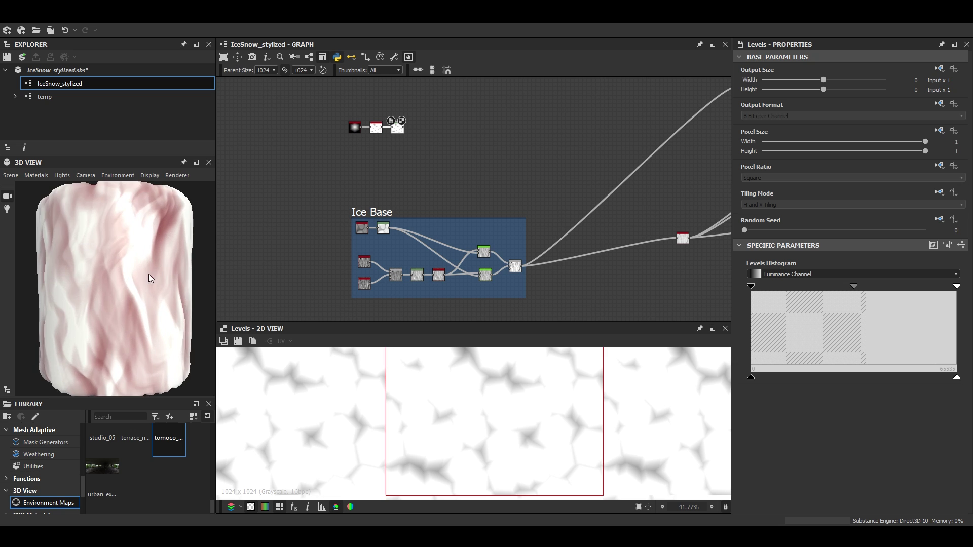
pyautogui.scroll(3, 397, 137)
pyautogui.click(960, 246)
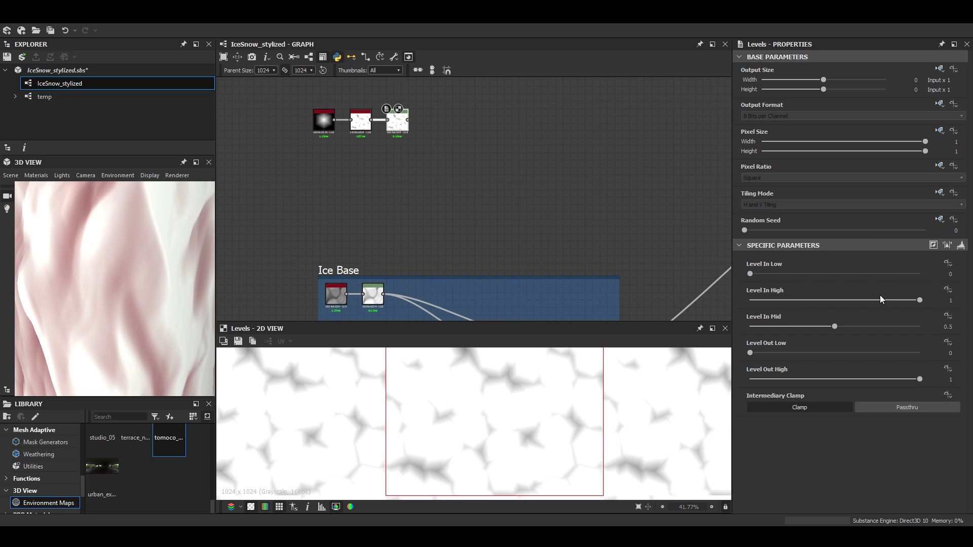
pyautogui.press('Tab')
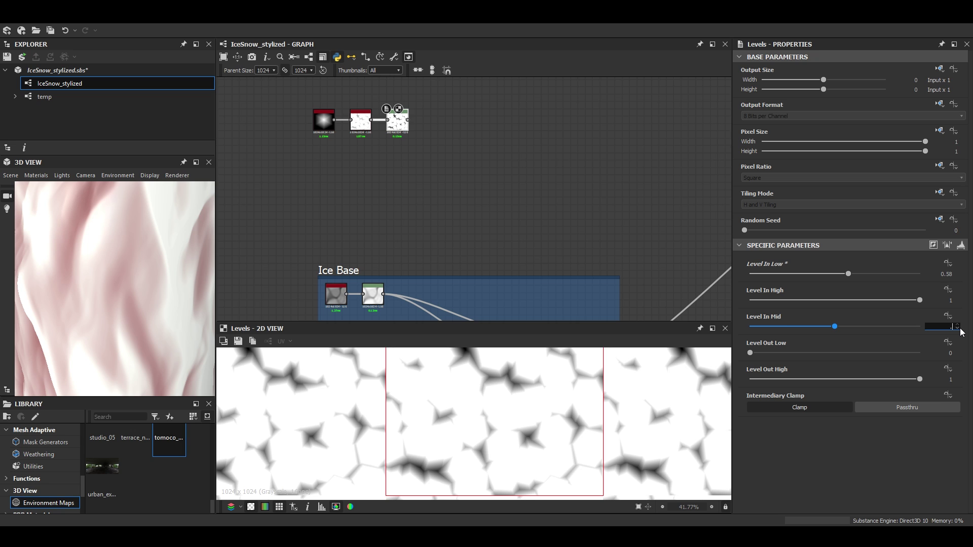
pyautogui.scroll(-3, 393, 180)
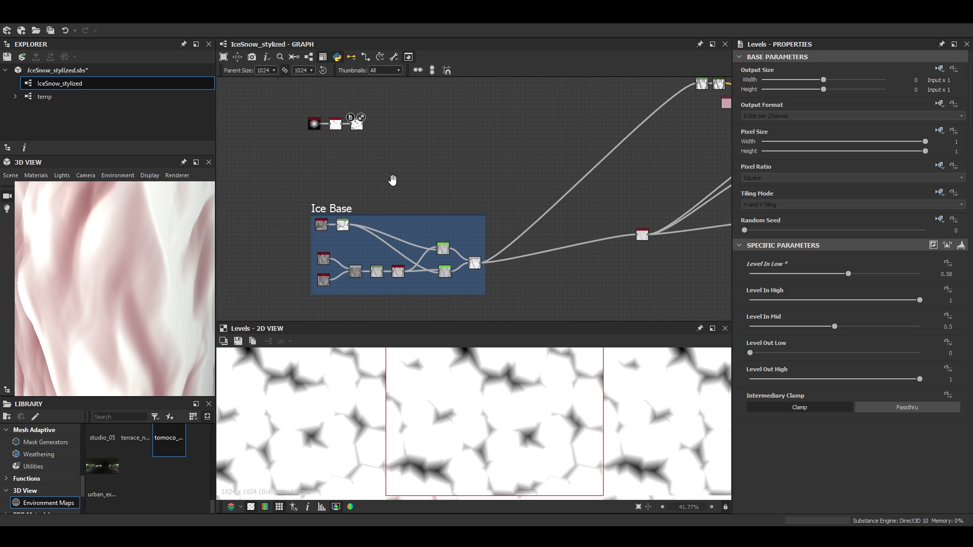
# Add a Slope Blur Grayscale node after the Levels node with Samples at 32
pyautogui.scroll(6, 357, 133)
pyautogui.press('space')
pyautogui.write('slop')
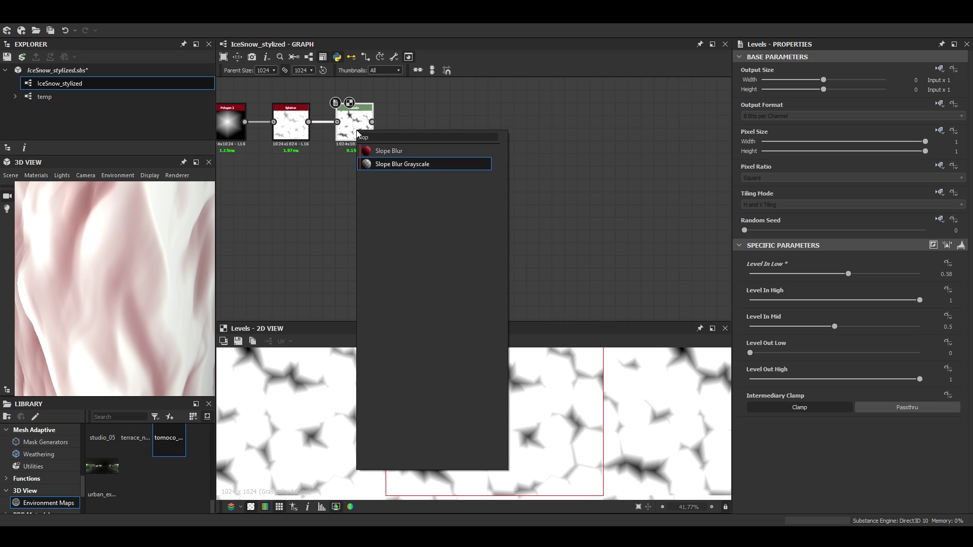
pyautogui.click(402, 164)
pyautogui.click(915, 492)
pyautogui.scroll(-1, 878, 484)
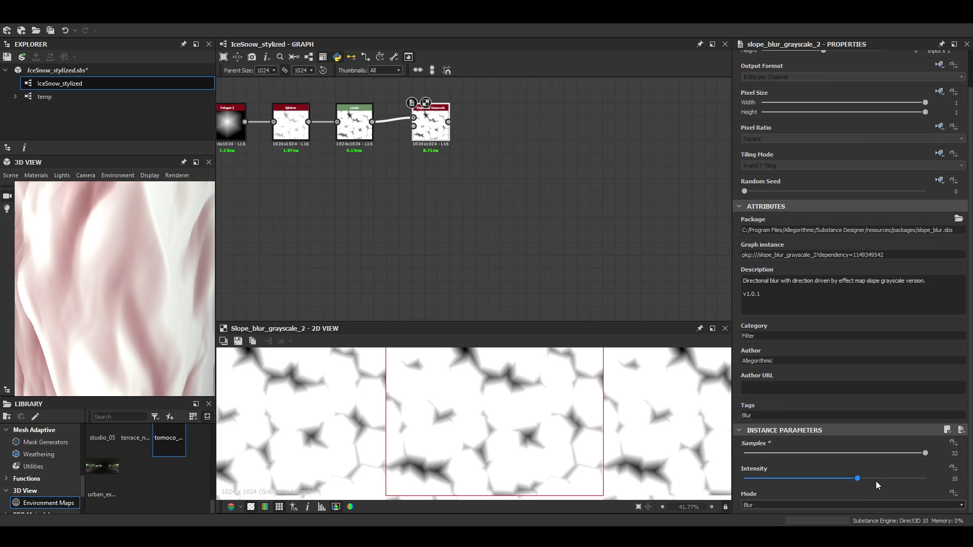
# Set the Slope Blur Grayscale node's Intensity to 8 and its Mode to Max
pyautogui.doubleClick(946, 479)
pyautogui.write('8')
pyautogui.press('Return')
pyautogui.click(780, 506)
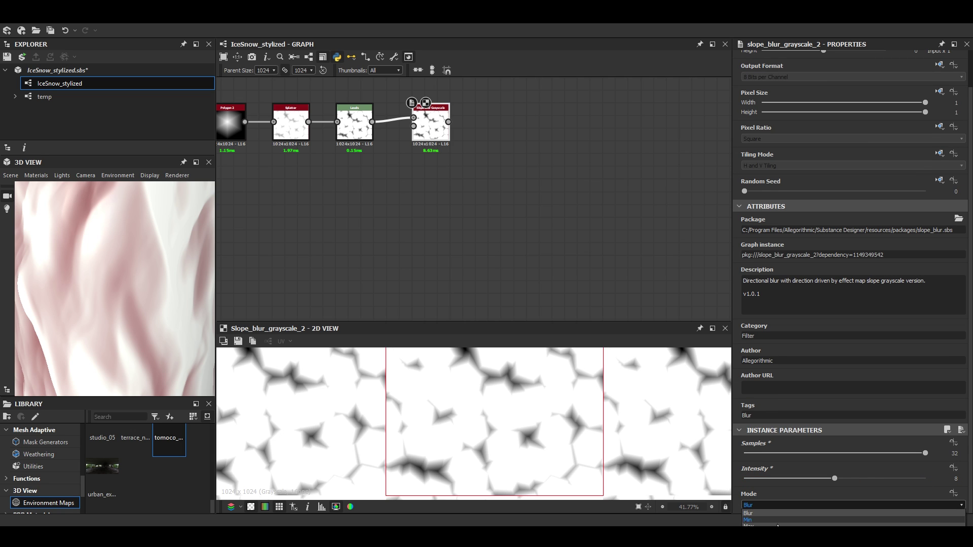
pyautogui.click(780, 523)
pyautogui.moveTo(435, 130); pyautogui.dragTo(440, 130)
pyautogui.moveTo(401, 271); pyautogui.dragTo(389, 55, button='middle')
pyautogui.scroll(-3, 387, 195)
pyautogui.scroll(-1, 383, 156)
pyautogui.moveTo(381, 187); pyautogui.dragTo(391, 284, button='middle')
pyautogui.scroll(2, 364, 185)
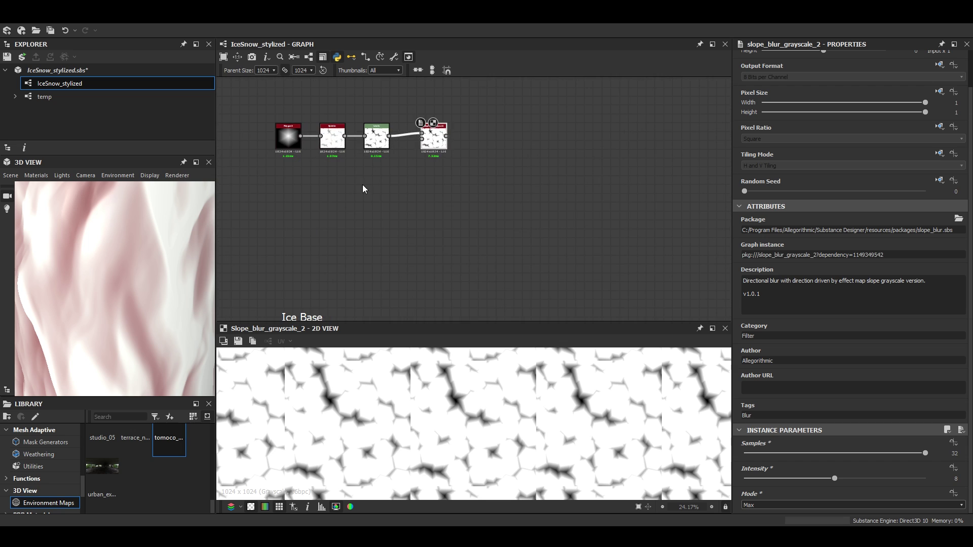
# Add a Clouds 2 noise node below the Splatter node
pyautogui.click(356, 185)
pyautogui.press('space')
pyautogui.write('clouds')
pyautogui.press('Down')
pyautogui.press('Return')
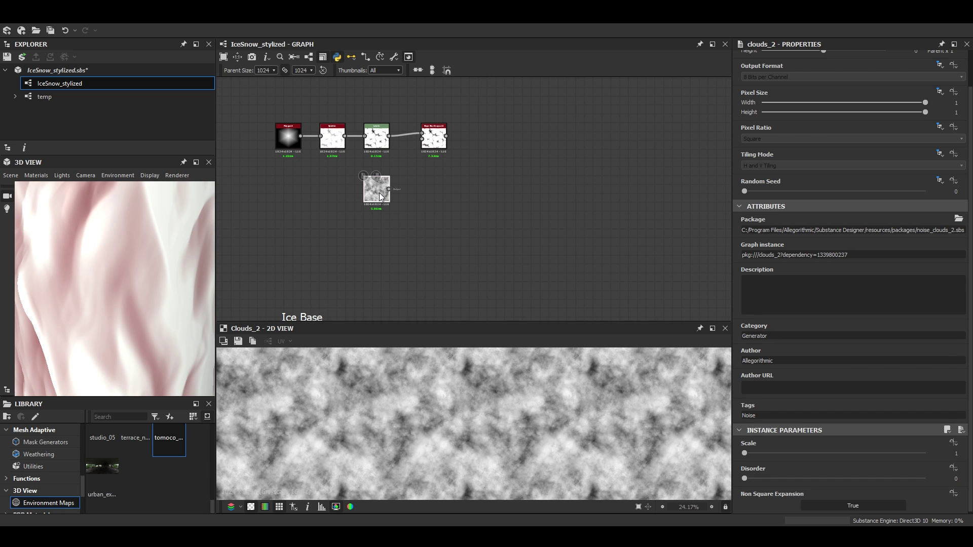
pyautogui.moveTo(376, 201); pyautogui.dragTo(324, 200)
# Add a Transformation 2D node after the Clouds 2 node and scale the noise up x2
pyautogui.press('space')
pyautogui.write('tr')
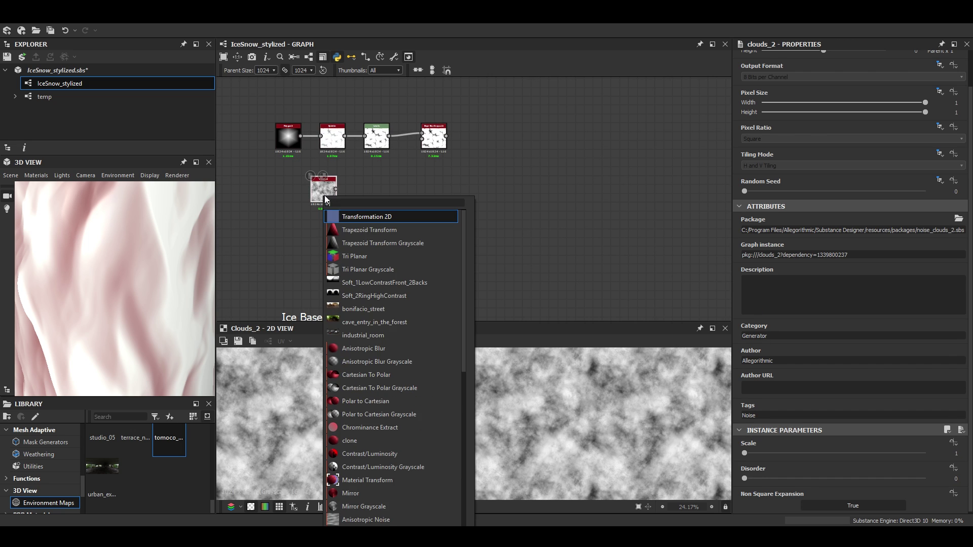
pyautogui.press('Return')
pyautogui.click(938, 330)
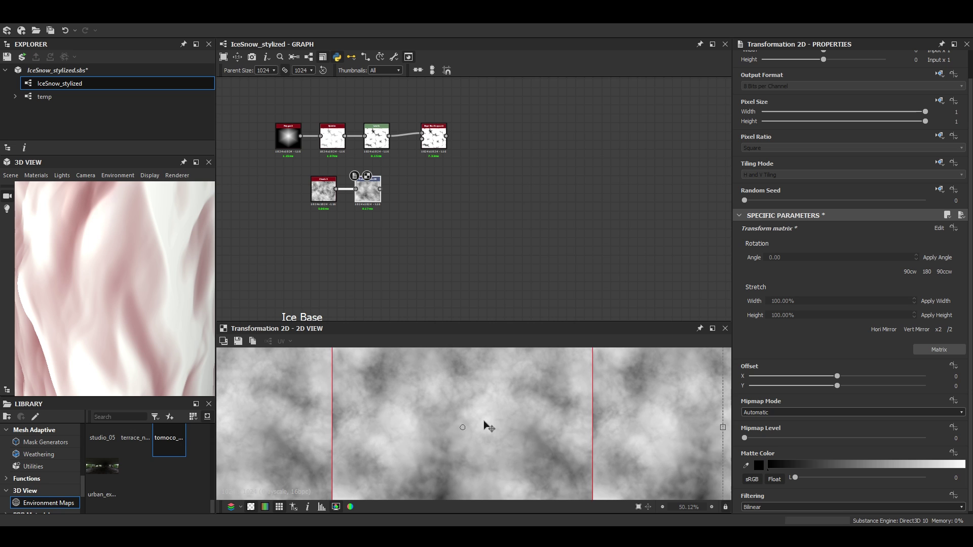
pyautogui.scroll(-2, 483, 420)
pyautogui.press('space')
pyautogui.scroll(3, 490, 405)
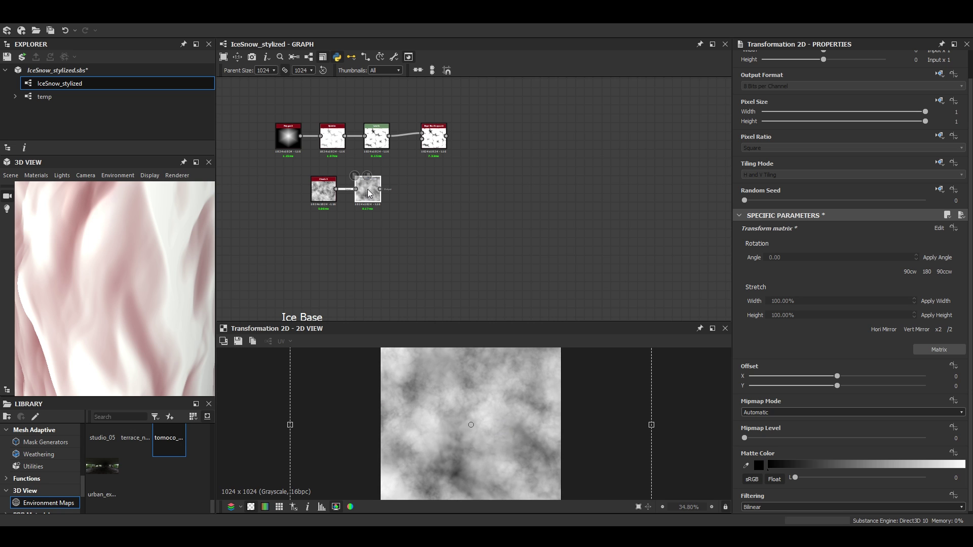
pyautogui.press('space')
pyautogui.scroll(2, 405, 428)
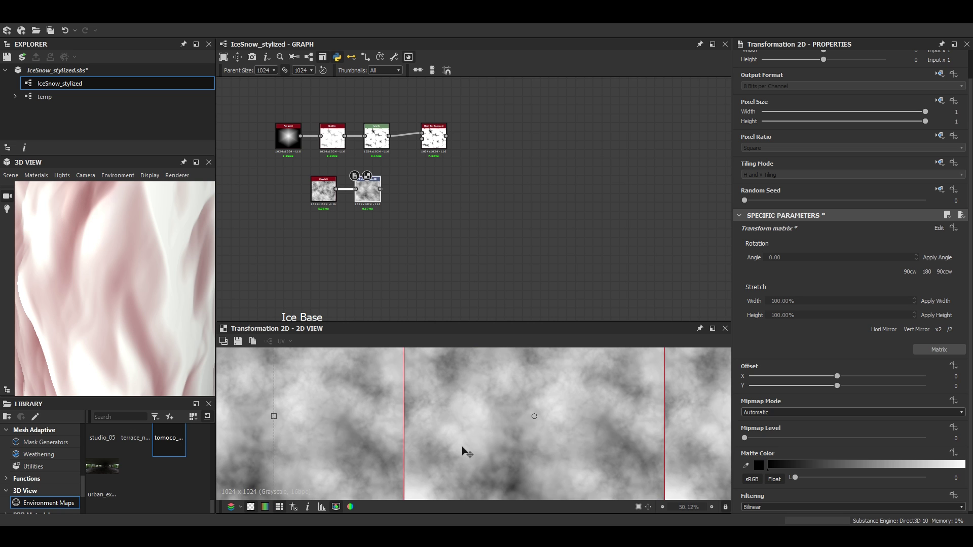
# Add a Make It Tile Patch Grayscale node after the Transformation 2D node and bring up its instance parameters
pyautogui.press('space')
pyautogui.press('space')
pyautogui.write('make')
pyautogui.press('Down')
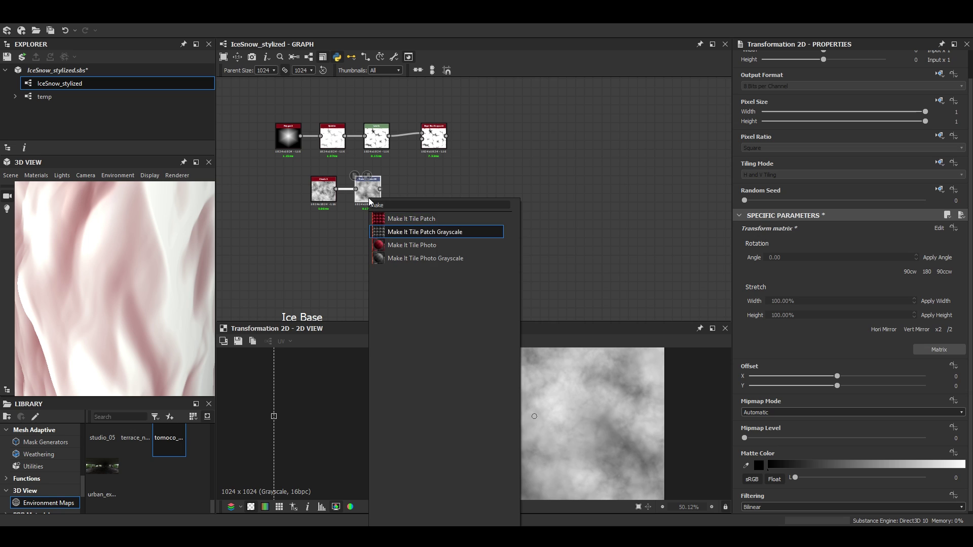
pyautogui.press('Return')
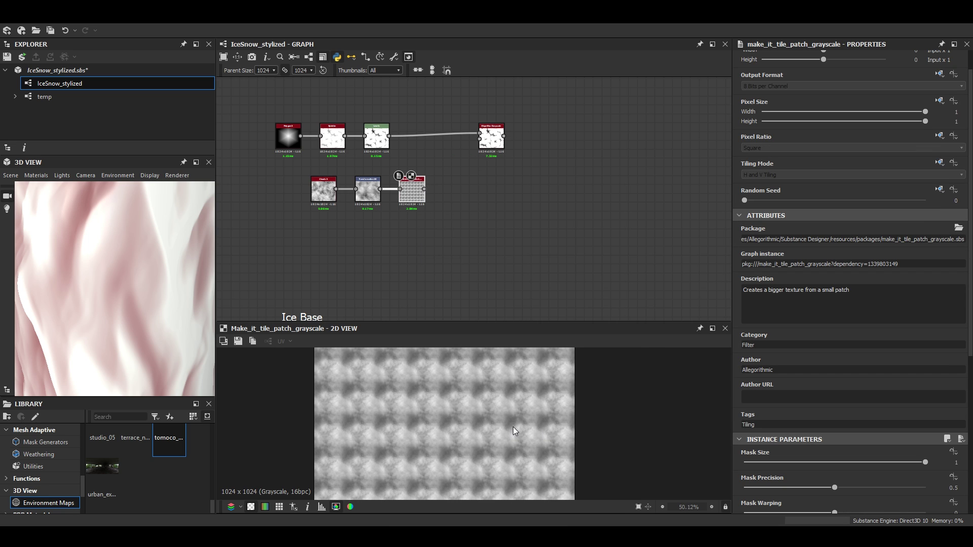
pyautogui.scroll(-5, 818, 460)
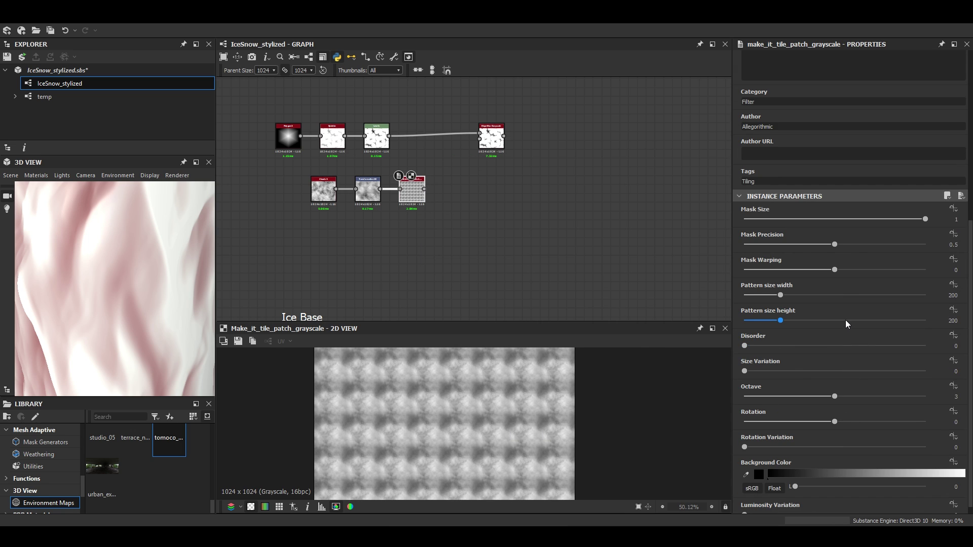
pyautogui.scroll(-1, 831, 322)
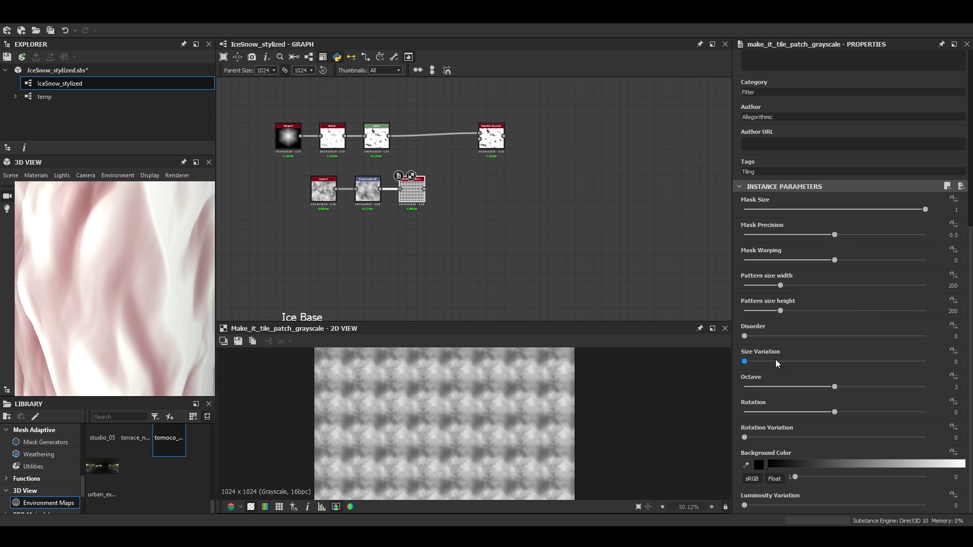
# Set the Make It Tile Patch Grayscale node's Octave to 0 and check its noise for seamless tiling
pyautogui.moveTo(835, 387); pyautogui.dragTo(744, 388)
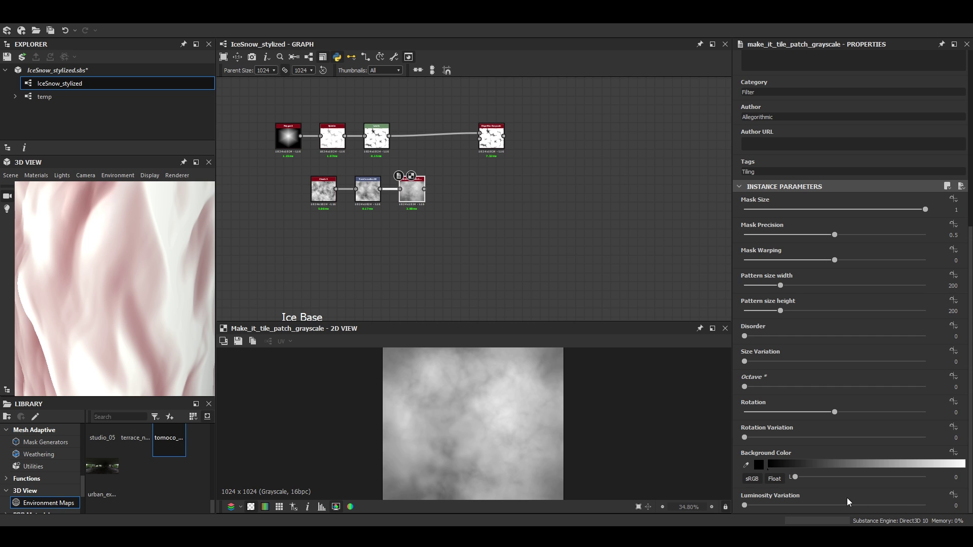
pyautogui.press('space')
pyautogui.moveTo(326, 443); pyautogui.dragTo(351, 437, button='middle')
pyautogui.press('space')
pyautogui.scroll(2, 431, 228)
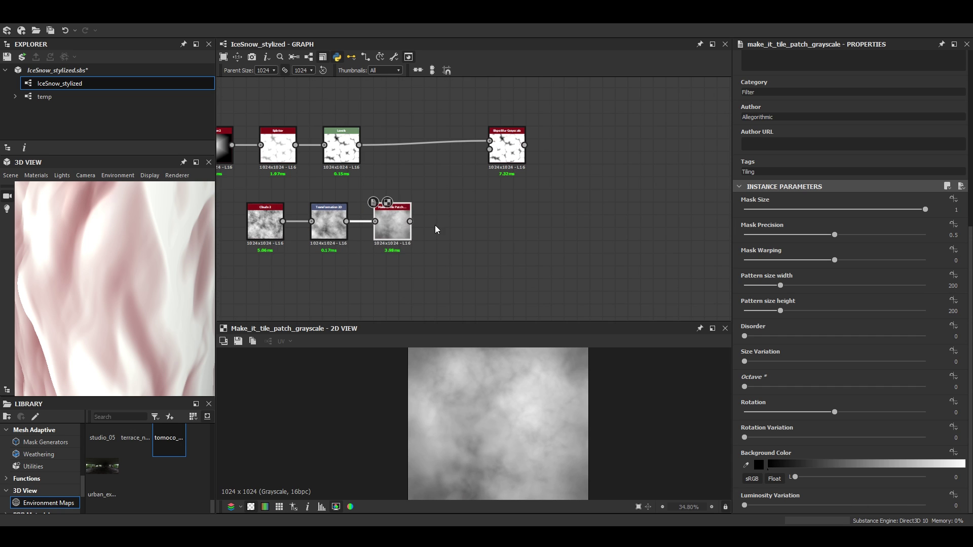
# Add an Auto Levels node after the Make It Tile Patch Grayscale node and shift the Slope Blur Grayscale node further along
pyautogui.rightClick(399, 227)
pyautogui.press('Escape')
pyautogui.moveTo(512, 160); pyautogui.dragTo(538, 160)
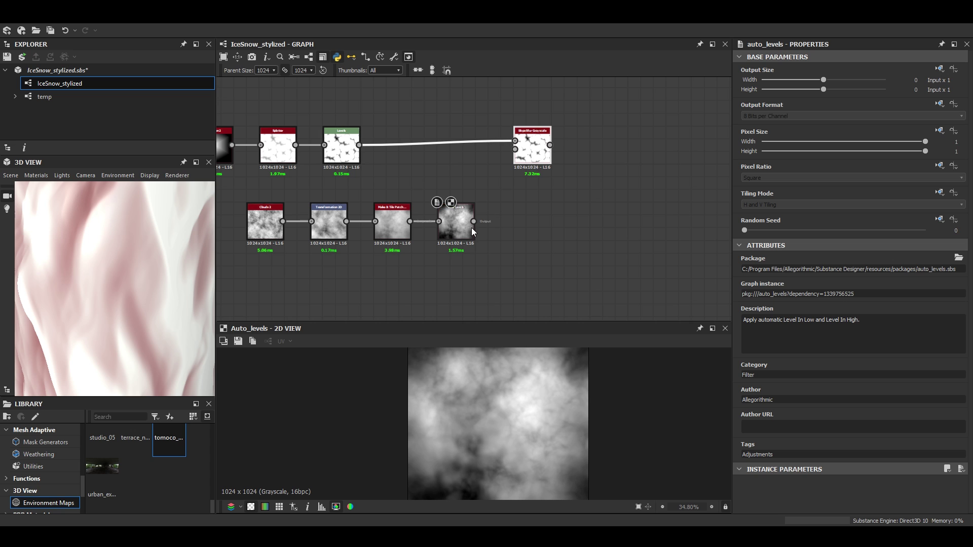
# Connect the Auto Levels noise to the Slope Blur Grayscale node's slope input and inspect the blurred cracks up close
pyautogui.doubleClick(520, 158)
pyautogui.scroll(3, 450, 397)
pyautogui.moveTo(450, 397); pyautogui.dragTo(555, 427, button='middle')
pyautogui.scroll(-4, 504, 428)
pyautogui.moveTo(495, 436); pyautogui.dragTo(496, 489, button='middle')
pyautogui.scroll(5, 448, 425)
pyautogui.moveTo(442, 372); pyautogui.dragTo(433, 352, button='middle')
pyautogui.scroll(-4, 449, 425)
pyautogui.scroll(5, 443, 407)
pyautogui.scroll(-5, 406, 404)
pyautogui.moveTo(483, 406); pyautogui.dragTo(483, 431, button='middle')
pyautogui.scroll(3, 483, 432)
pyautogui.scroll(-2, 483, 431)
pyautogui.moveTo(502, 219); pyautogui.dragTo(448, 244, button='middle')
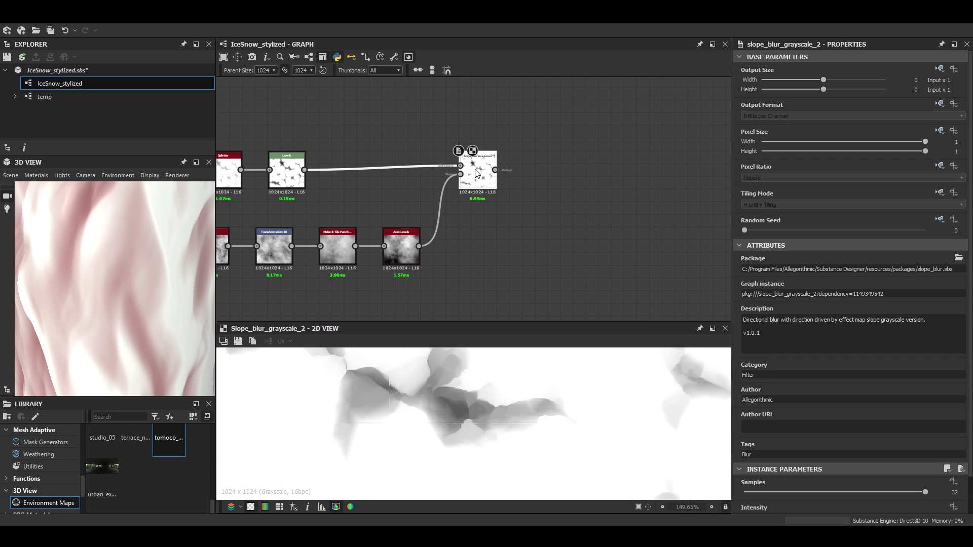
# Add a Blur HQ Grayscale node after the Slope Blur with Intensity 0.5 and compare the two results
pyautogui.press('space')
pyautogui.write('blur hq')
pyautogui.press('Return')
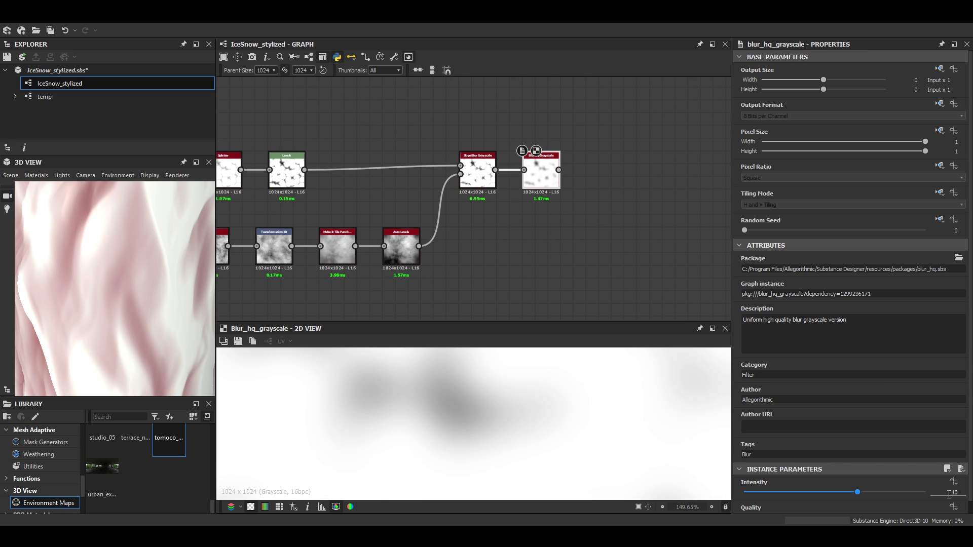
pyautogui.press('Return')
pyautogui.scroll(3, 476, 442)
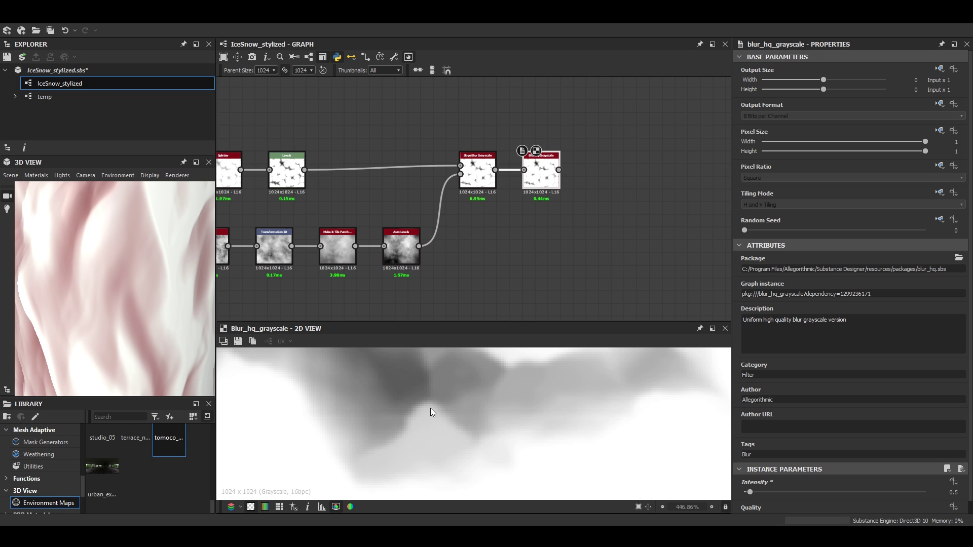
pyautogui.click(481, 171)
pyautogui.doubleClick(481, 170)
pyautogui.doubleClick(547, 170)
# Add a Blend node and connect the Blur HQ Grayscale output to its foreground
pyautogui.moveTo(548, 169); pyautogui.dragTo(465, 197, button='middle')
pyautogui.press('space')
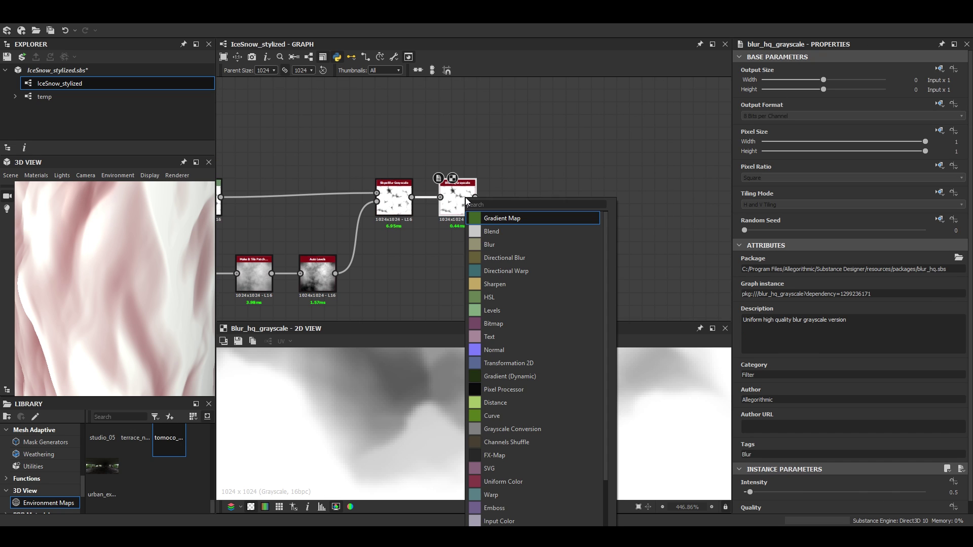
pyautogui.click(557, 165)
pyautogui.press('space')
pyautogui.click(573, 218)
pyautogui.moveTo(474, 197); pyautogui.dragTo(576, 278)
pyautogui.scroll(-3, 348, 232)
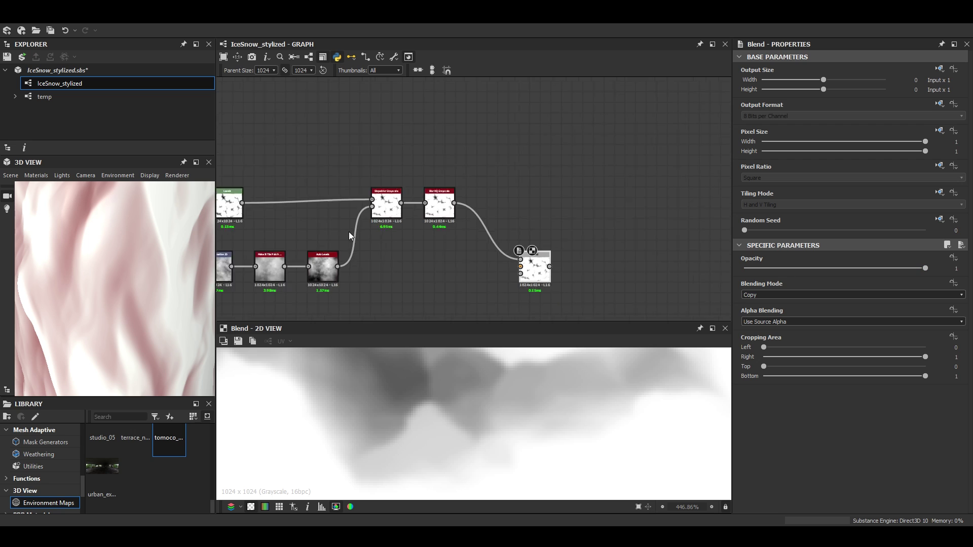
# Connect the Levels node's output to the background input of the new Blend node
pyautogui.scroll(-3, 374, 208)
pyautogui.moveTo(373, 208); pyautogui.dragTo(347, 183, button='middle')
pyautogui.scroll(7, 323, 173)
pyautogui.click(331, 158)
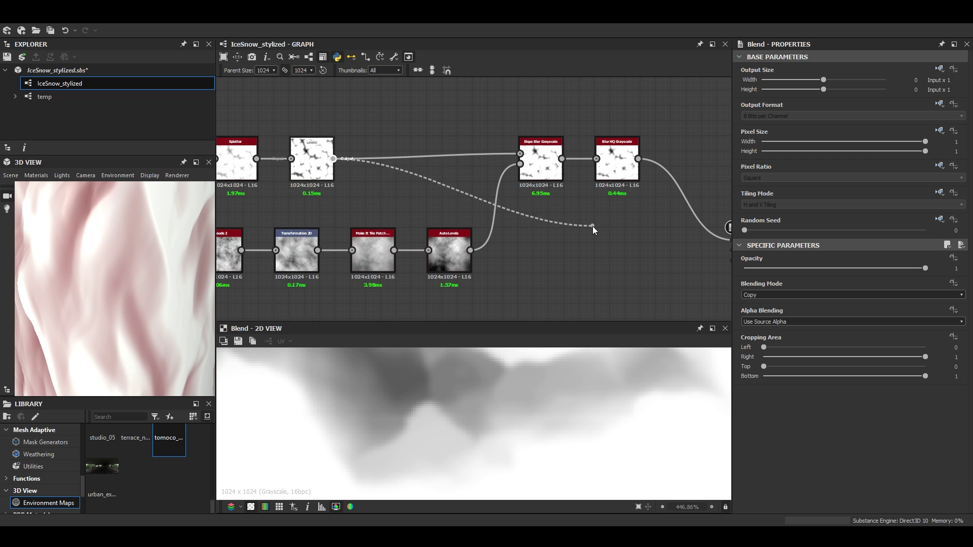
pyautogui.moveTo(709, 243); pyautogui.dragTo(517, 229, button='middle')
pyautogui.click(542, 236)
pyautogui.scroll(-2, 382, 207)
pyautogui.moveTo(381, 208); pyautogui.dragTo(565, 236, button='middle')
pyautogui.scroll(2, 502, 214)
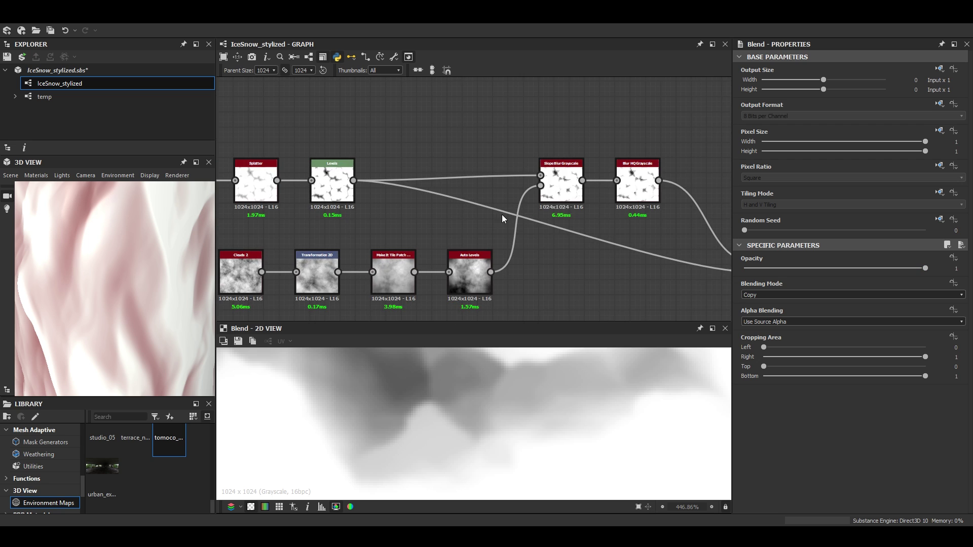
pyautogui.moveTo(502, 215); pyautogui.dragTo(304, 214, button='middle')
pyautogui.moveTo(350, 191); pyautogui.dragTo(355, 191, button='middle')
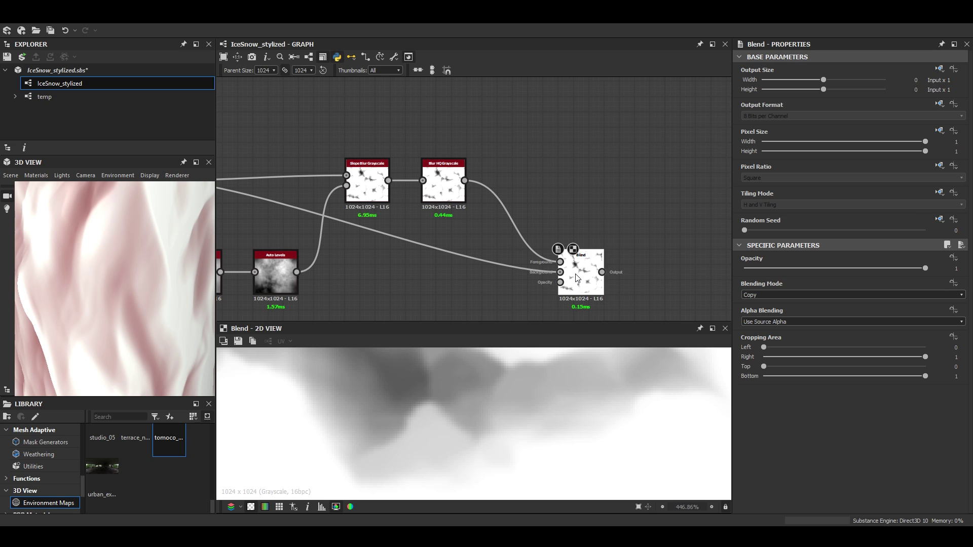
# Set the Blend node's Opacity to 0.4 and view the full crack pattern
pyautogui.click(956, 267)
pyautogui.write('.4')
pyautogui.press('Return')
pyautogui.scroll(-2, 583, 408)
pyautogui.moveTo(815, 267)
pyautogui.mouseDown()
pyautogui.moveTo(717, 266)
pyautogui.moveTo(916, 269)
pyautogui.moveTo(801, 266)
pyautogui.mouseUp()
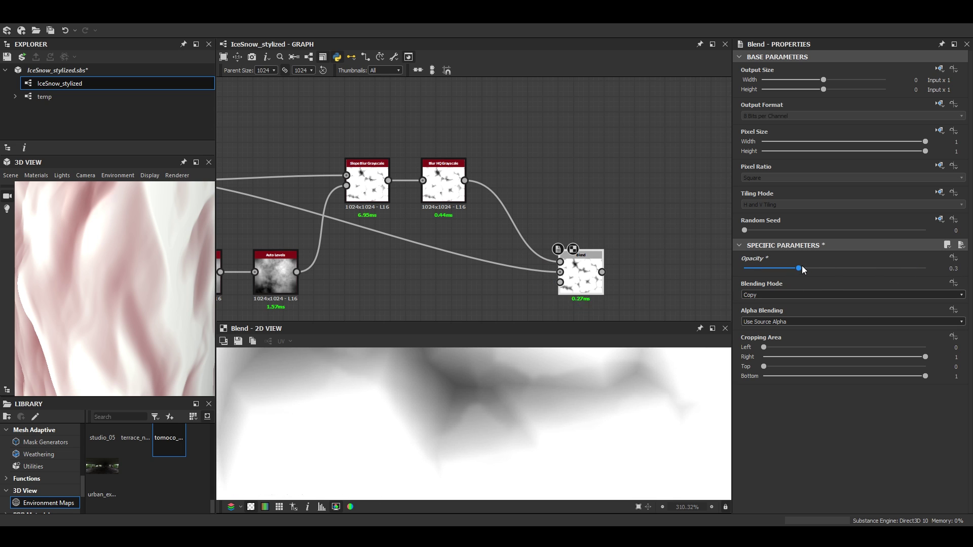
pyautogui.click(946, 263)
pyautogui.write('.4')
pyautogui.press('Return')
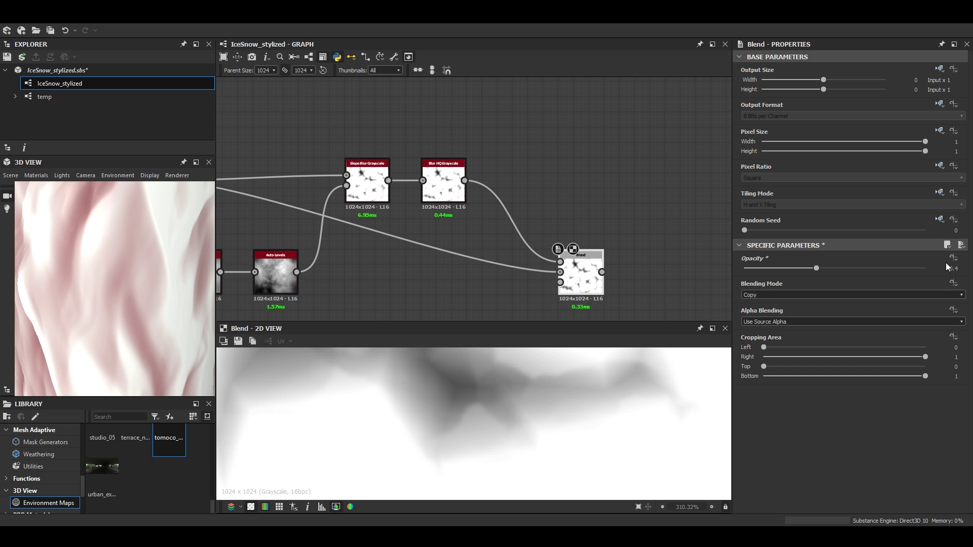
pyautogui.scroll(-5, 541, 430)
pyautogui.scroll(-5, 540, 430)
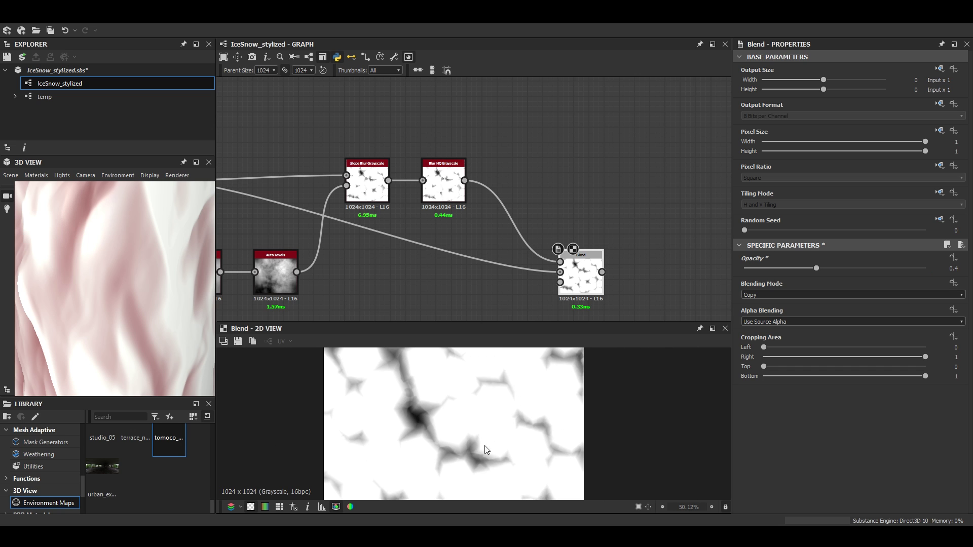
# Add a Transformation 2D node after the Blend node and place a duplicate of it above, fed by the same Blend
pyautogui.moveTo(578, 290); pyautogui.dragTo(444, 264, button='middle')
pyautogui.moveTo(442, 262); pyautogui.dragTo(428, 285)
pyautogui.press('space')
pyautogui.click(478, 371)
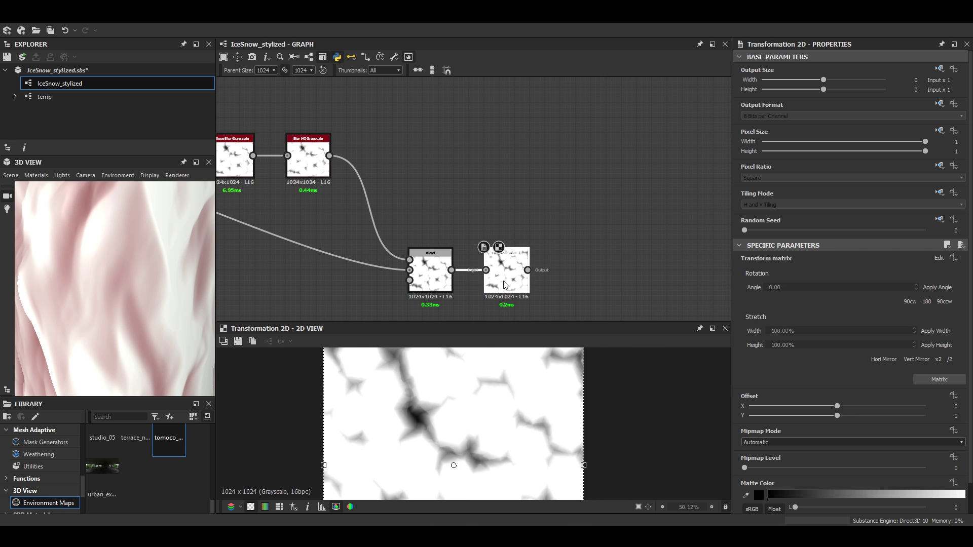
pyautogui.moveTo(503, 273); pyautogui.dragTo(510, 273)
pyautogui.hotkey('ctrl', 'd')
pyautogui.moveTo(472, 198); pyautogui.dragTo(505, 187)
# Combine the two Transformation 2D nodes in a new Blend node with Blending Mode Min (Darken)
pyautogui.click(585, 247)
pyautogui.press('space')
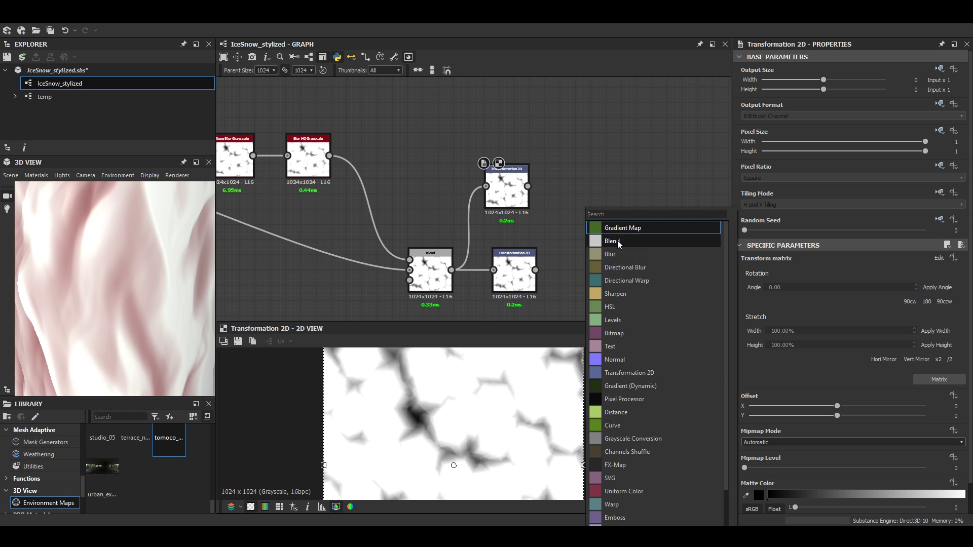
pyautogui.click(617, 240)
pyautogui.moveTo(576, 249); pyautogui.dragTo(535, 269)
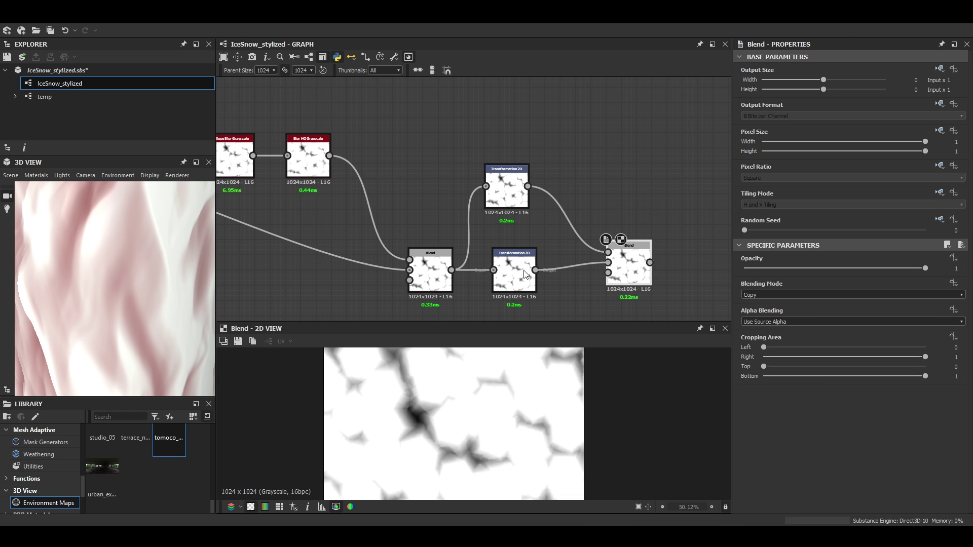
pyautogui.moveTo(828, 268); pyautogui.dragTo(842, 265)
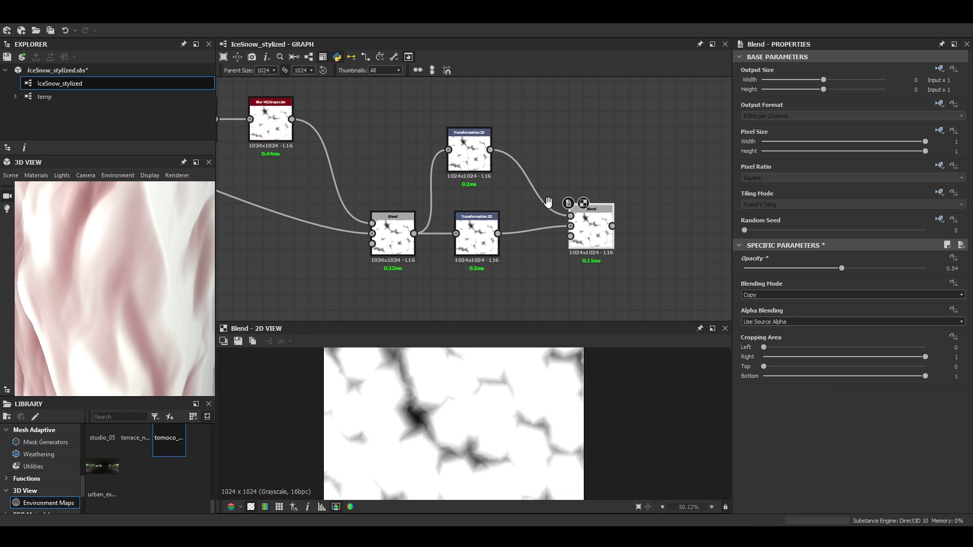
pyautogui.click(783, 294)
pyautogui.click(775, 342)
# Offset the upper Transformation 2D node to about X -0.0565, Y 0.0585 and scale both Transformation 2D nodes x2
pyautogui.click(468, 152)
pyautogui.moveTo(546, 395); pyautogui.dragTo(549, 392)
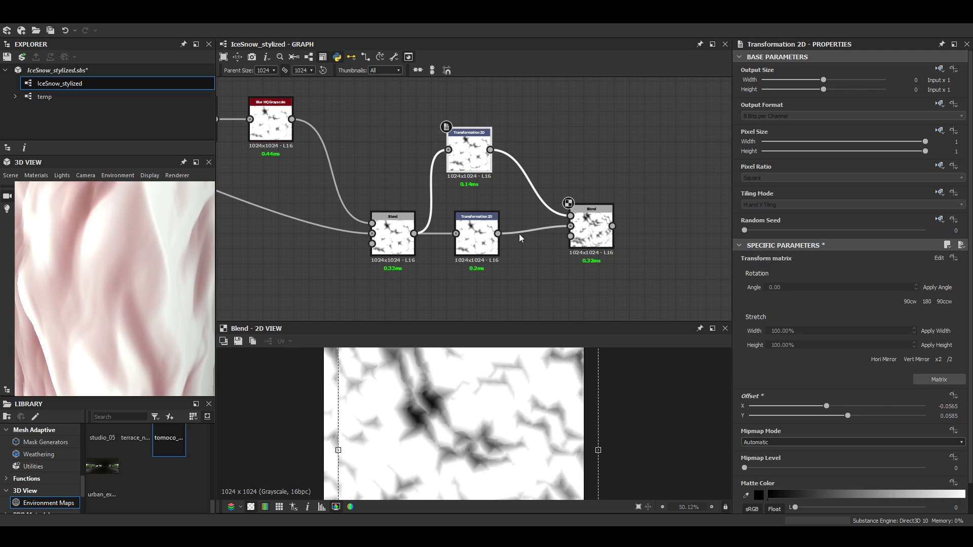
pyautogui.scroll(-1, 485, 228)
pyautogui.click(931, 361)
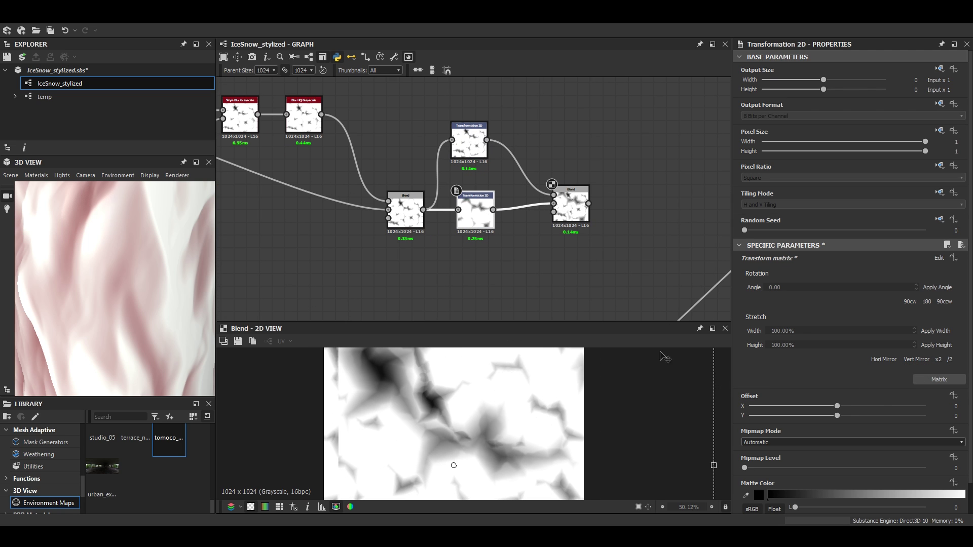
pyautogui.click(938, 361)
pyautogui.scroll(-4, 561, 411)
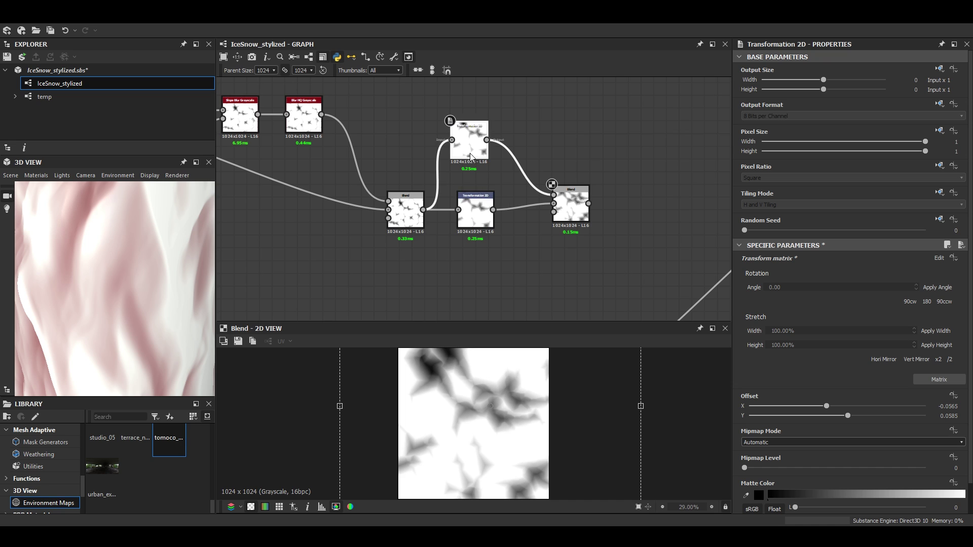
# Reposition both Transformation 2D crack patterns for an even spread, offsetting the lower one to about X 0.017, Y -0.1527
pyautogui.click(470, 146)
pyautogui.moveTo(590, 411); pyautogui.dragTo(511, 511)
pyautogui.moveTo(531, 444); pyautogui.dragTo(518, 472)
pyautogui.click(478, 214)
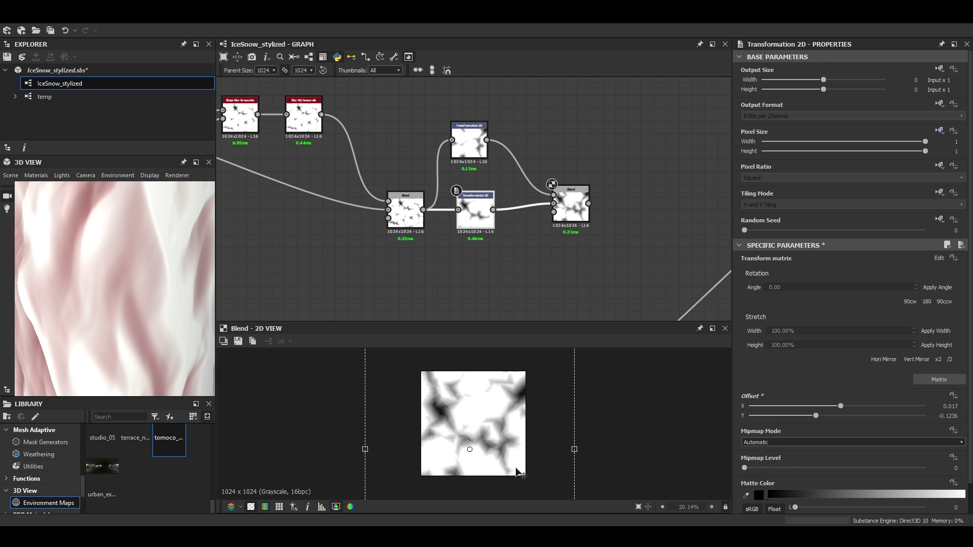
pyautogui.click(571, 209)
pyautogui.scroll(3, 397, 464)
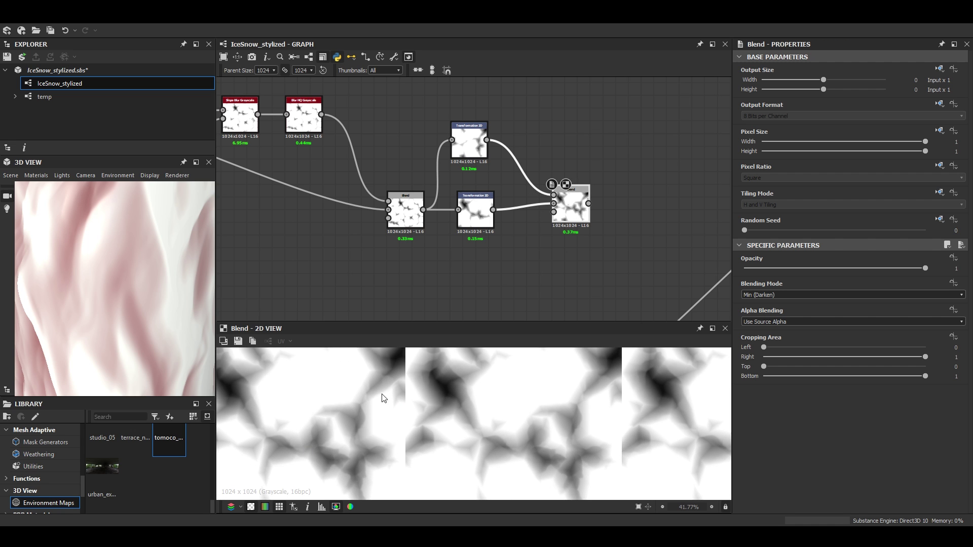
pyautogui.scroll(-3, 494, 463)
pyautogui.click(476, 211)
pyautogui.moveTo(494, 458); pyautogui.dragTo(495, 462)
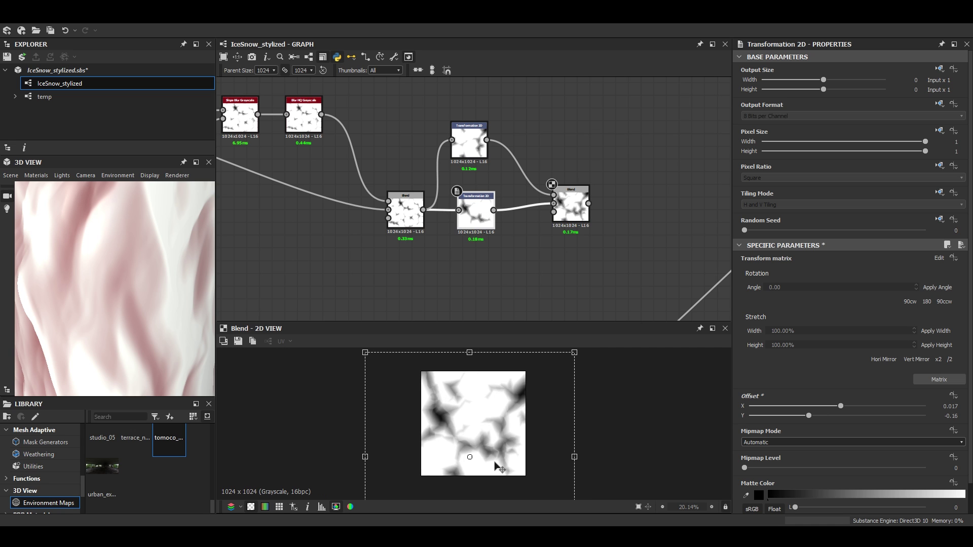
# Move the crack nodes up, group them in a frame titled "Sculpt", and align the Ice Base frame beneath it
pyautogui.scroll(-7, 564, 233)
pyautogui.moveTo(565, 233); pyautogui.dragTo(523, 202, button='middle')
pyautogui.scroll(1, 469, 213)
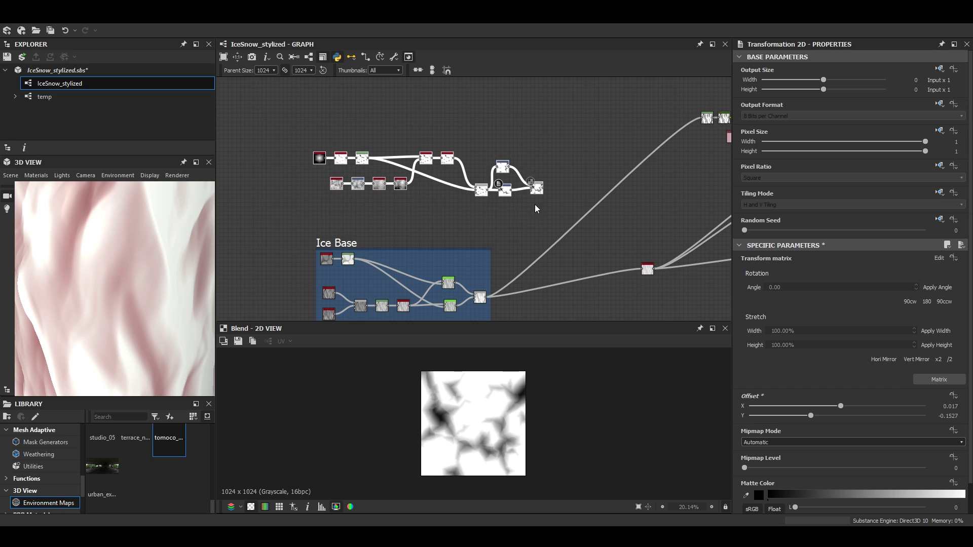
pyautogui.moveTo(536, 188); pyautogui.dragTo(502, 159)
pyautogui.rightClick(505, 158)
pyautogui.click(554, 212)
pyautogui.write('S')
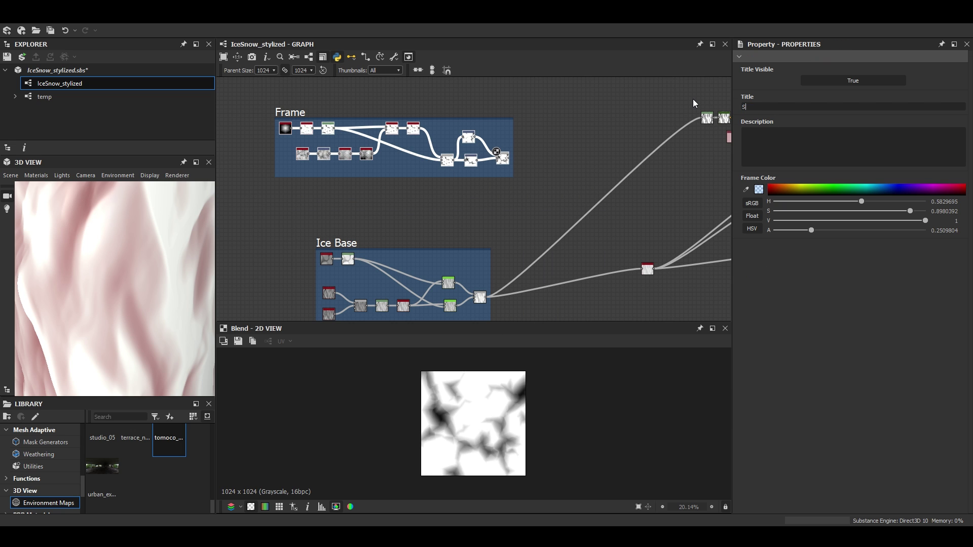
pyautogui.write('culpt')
pyautogui.moveTo(335, 237); pyautogui.dragTo(312, 237)
# Insert a Blend node after the Ice Base output, spaced away from the frame, with Blending Mode Min (Darken)
pyautogui.scroll(-1, 495, 227)
pyautogui.moveTo(495, 227); pyautogui.dragTo(461, 218, button='middle')
pyautogui.scroll(3, 441, 259)
pyautogui.click(417, 291)
pyautogui.press('space')
pyautogui.click(448, 242)
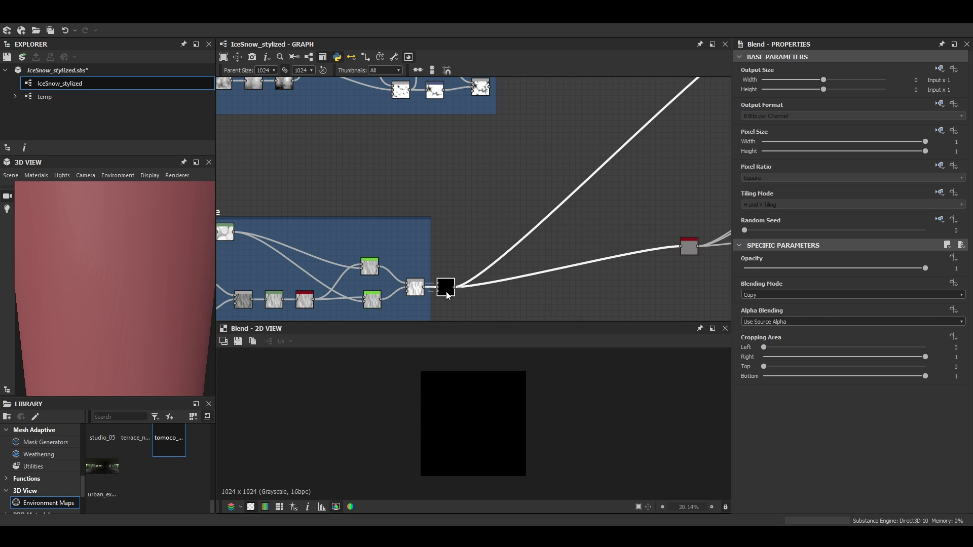
pyautogui.scroll(-4, 481, 155)
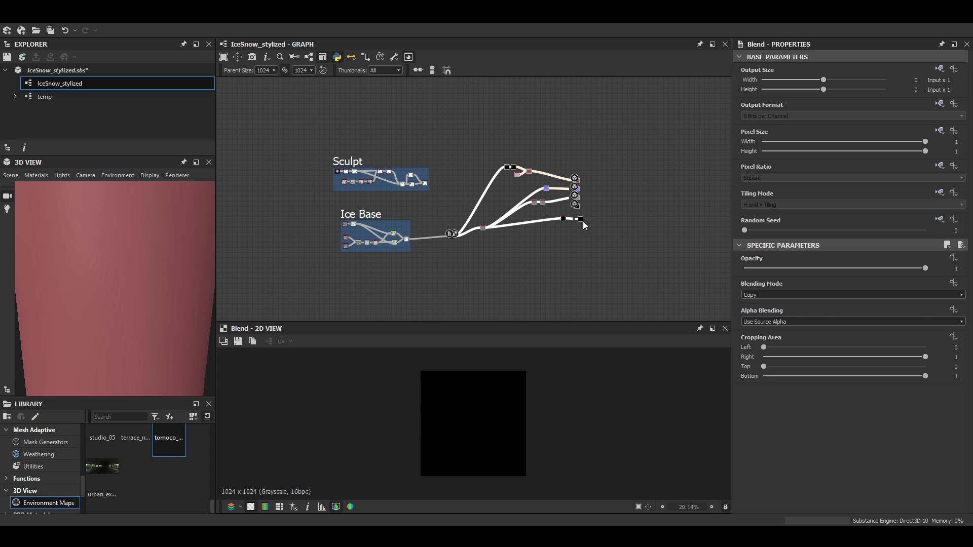
pyautogui.scroll(4, 451, 248)
pyautogui.click(761, 294)
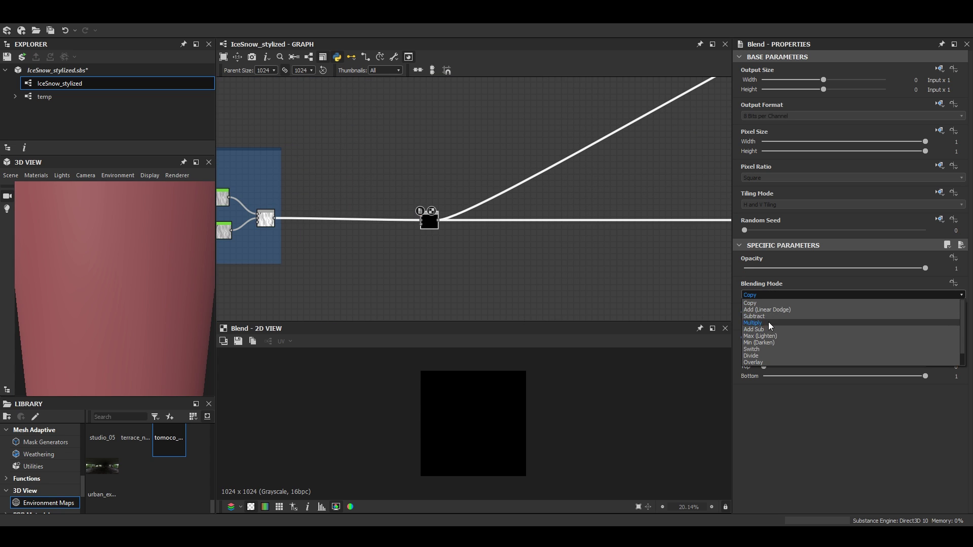
pyautogui.click(768, 335)
# Add the comment "Min Darken" to the Blend node after the Ice Base frame
pyautogui.scroll(3, 418, 228)
pyautogui.rightClick(442, 206)
pyautogui.click(505, 248)
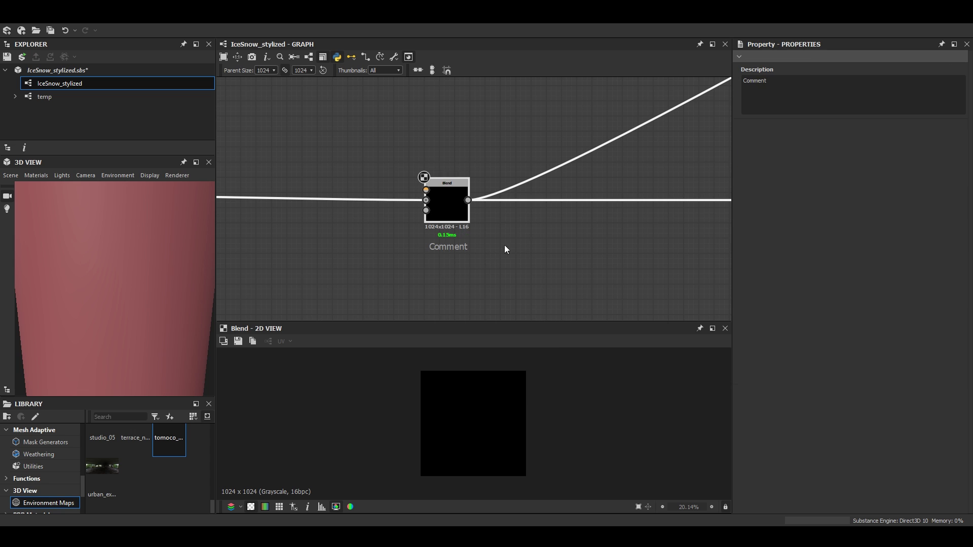
pyautogui.write('Min Darken')
pyautogui.click(446, 199)
pyautogui.scroll(-5, 447, 201)
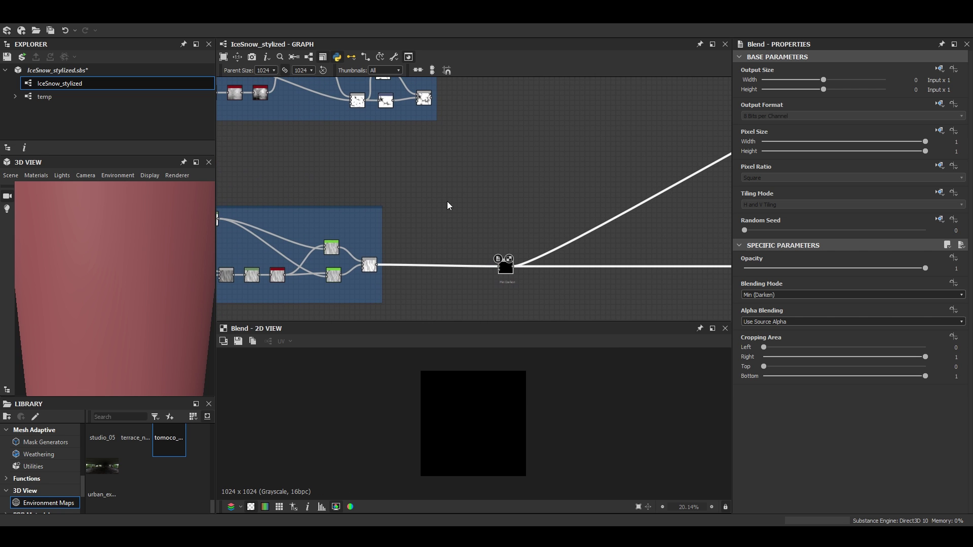
# Connect the Sculpt frame's final Blend output to the foreground of the Min Darken Blend node
pyautogui.scroll(-3, 522, 246)
pyautogui.moveTo(523, 247); pyautogui.dragTo(246, 194, button='middle')
pyautogui.scroll(7, 412, 223)
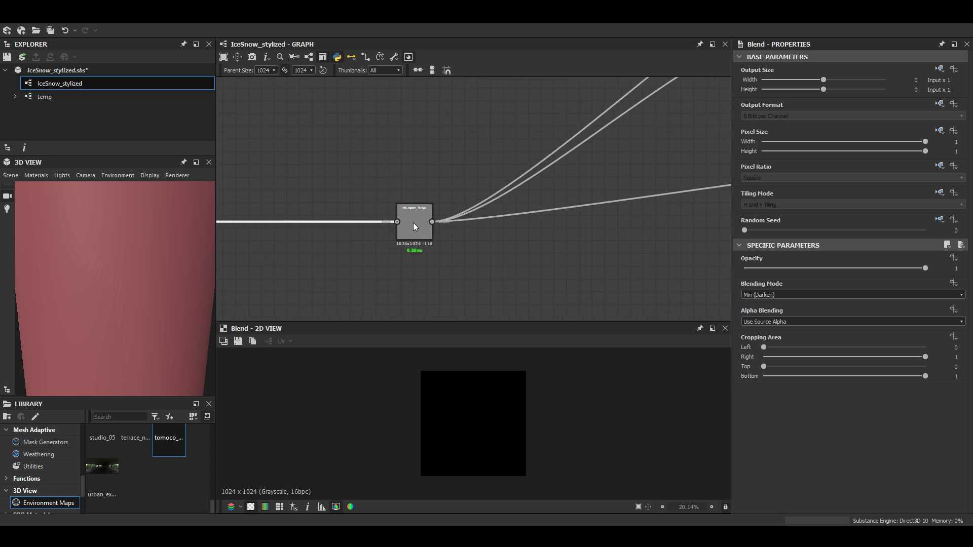
pyautogui.scroll(-3, 413, 223)
pyautogui.scroll(-6, 354, 225)
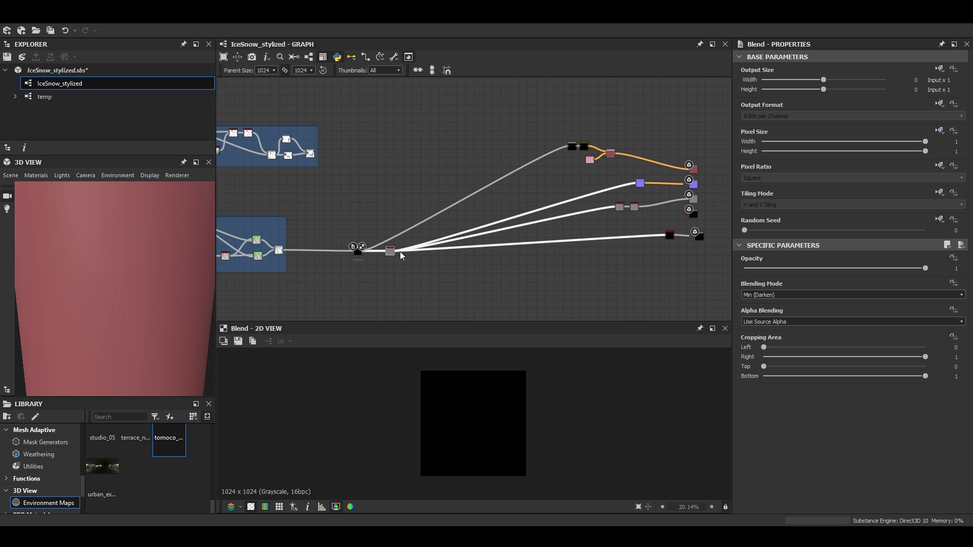
pyautogui.moveTo(485, 205); pyautogui.dragTo(507, 211, button='middle')
pyautogui.moveTo(365, 209); pyautogui.dragTo(442, 219, button='middle')
pyautogui.scroll(6, 440, 170)
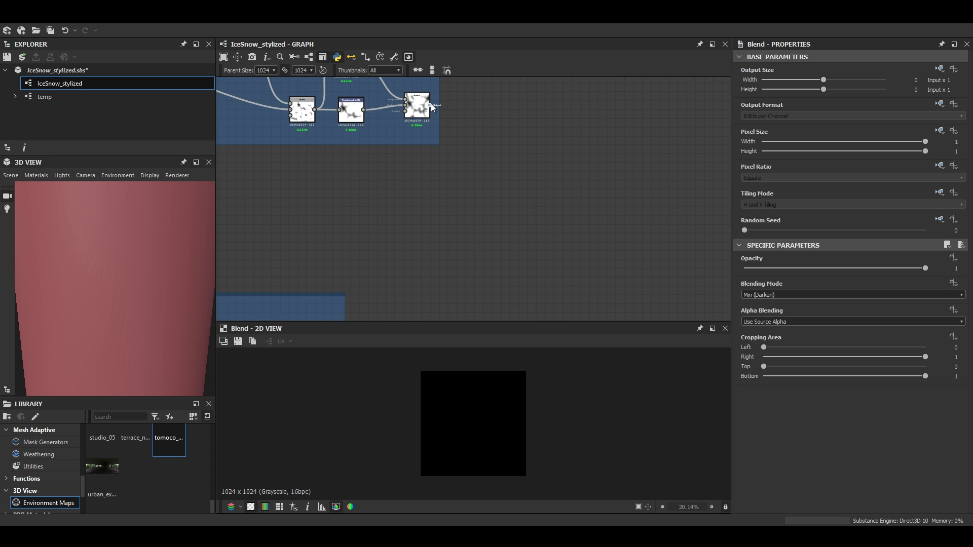
pyautogui.click(431, 104)
pyautogui.scroll(-3, 456, 109)
pyautogui.moveTo(487, 152); pyautogui.dragTo(477, 131, button='middle')
pyautogui.scroll(3, 498, 238)
pyautogui.click(499, 238)
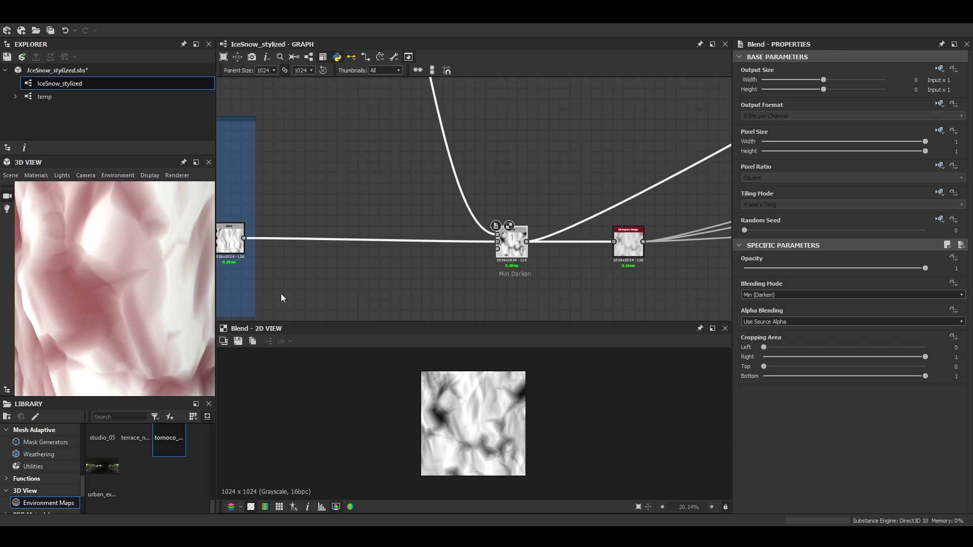
# Add a Make It Tile Photo Grayscale node above the Min Darken Blend and move the incoming Sculpt connection to its input
pyautogui.scroll(-3, 131, 302)
pyautogui.moveTo(393, 179); pyautogui.dragTo(399, 195, button='middle')
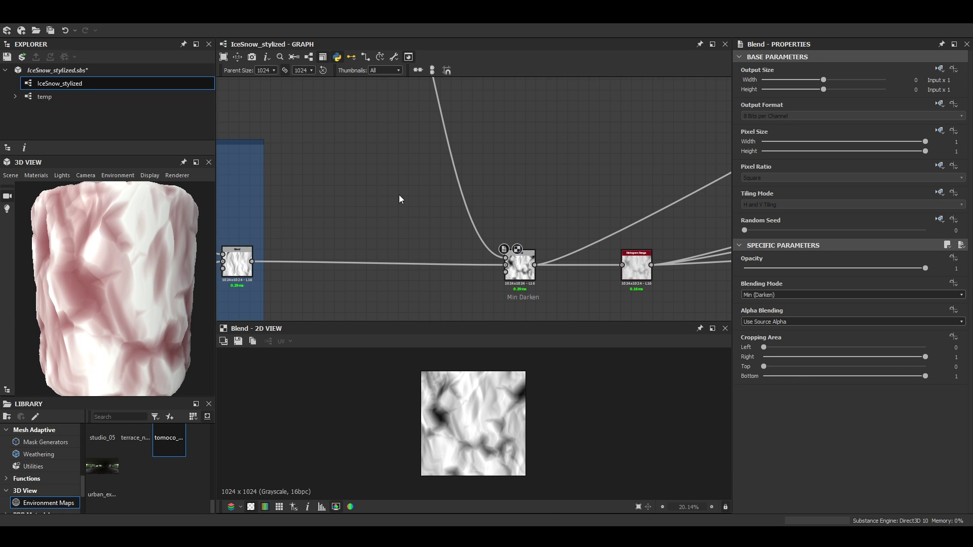
pyautogui.press('space')
pyautogui.press('Down')
pyautogui.press('Down')
pyautogui.press('Down')
pyautogui.press('Return')
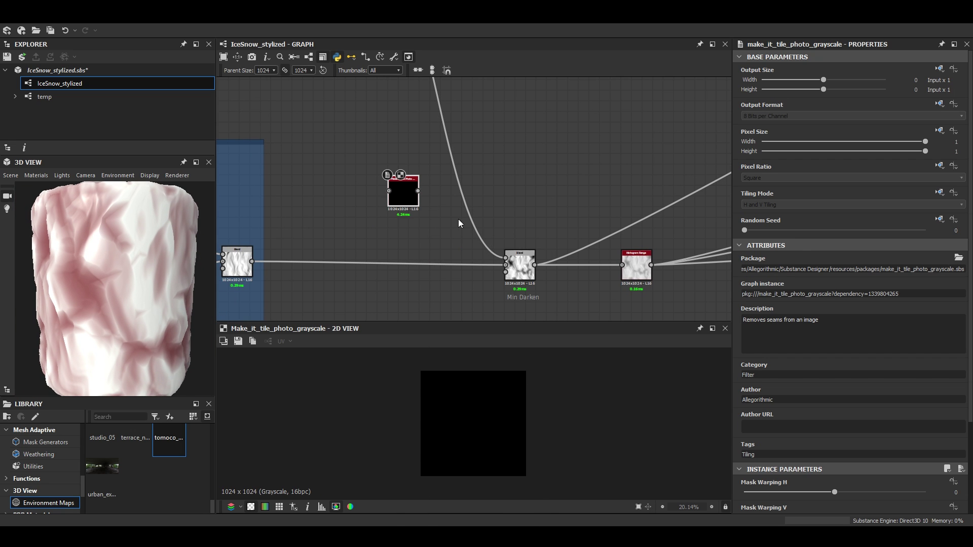
pyautogui.moveTo(476, 243); pyautogui.dragTo(389, 190)
pyautogui.moveTo(413, 202); pyautogui.dragTo(444, 202)
# Inspect the tiled pattern's edges, connect Make It Tile Photo Grayscale to the Min Darken Blend's foreground, and preview the blend
pyautogui.scroll(7, 478, 435)
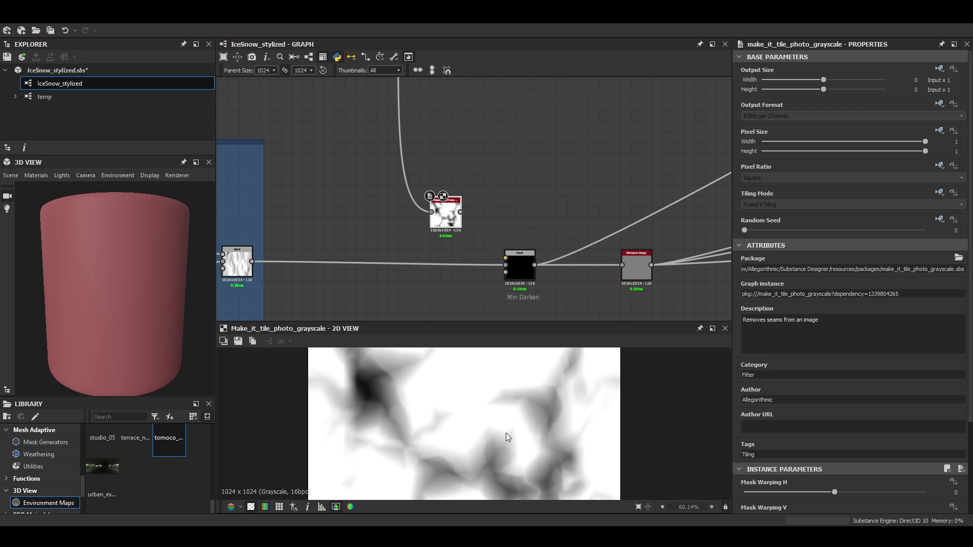
pyautogui.scroll(-5, 473, 401)
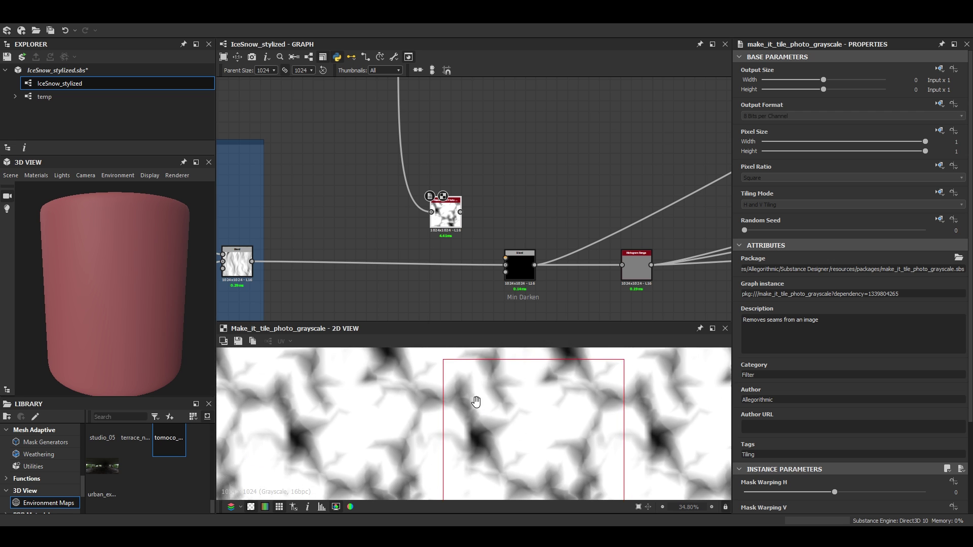
pyautogui.scroll(3, 494, 373)
pyautogui.scroll(4, 475, 425)
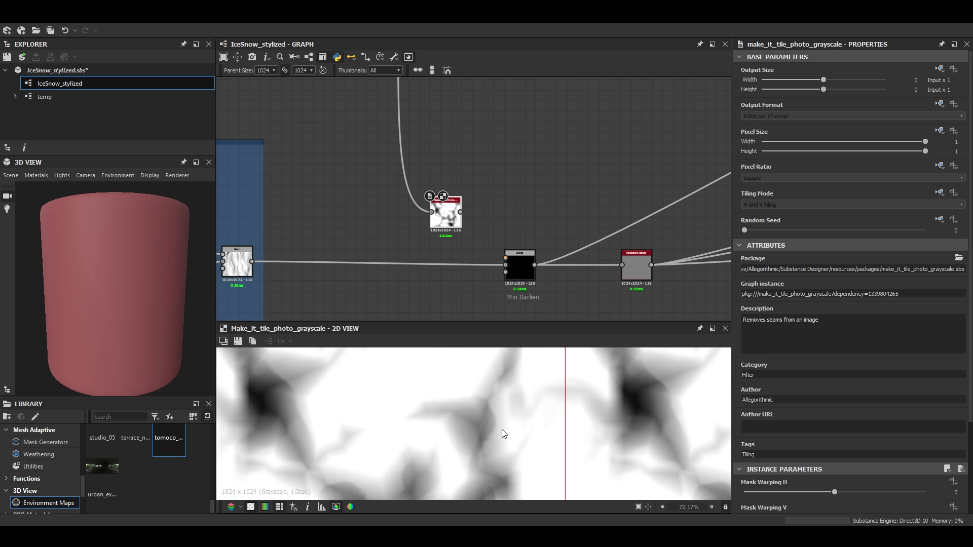
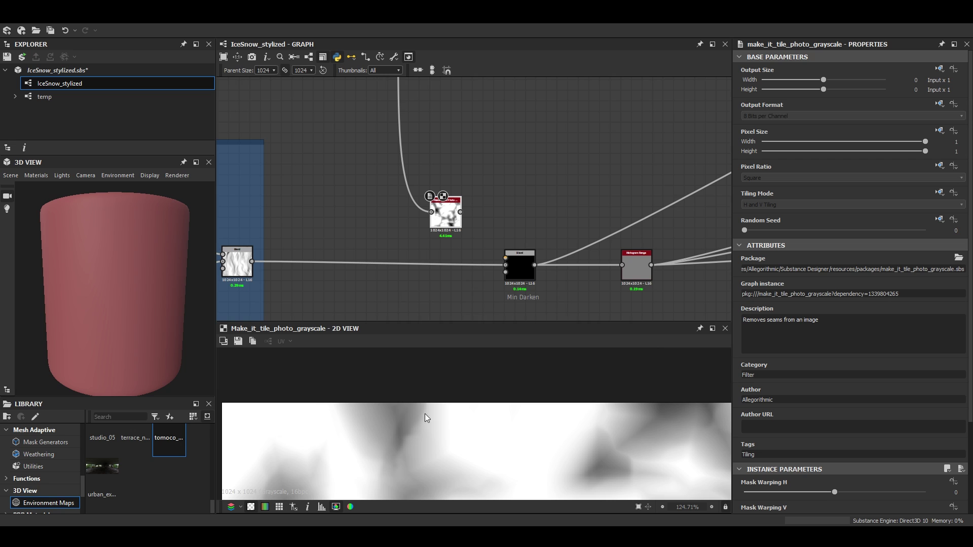
pyautogui.scroll(-2, 454, 237)
pyautogui.moveTo(457, 219); pyautogui.dragTo(489, 248)
pyautogui.doubleClick(499, 257)
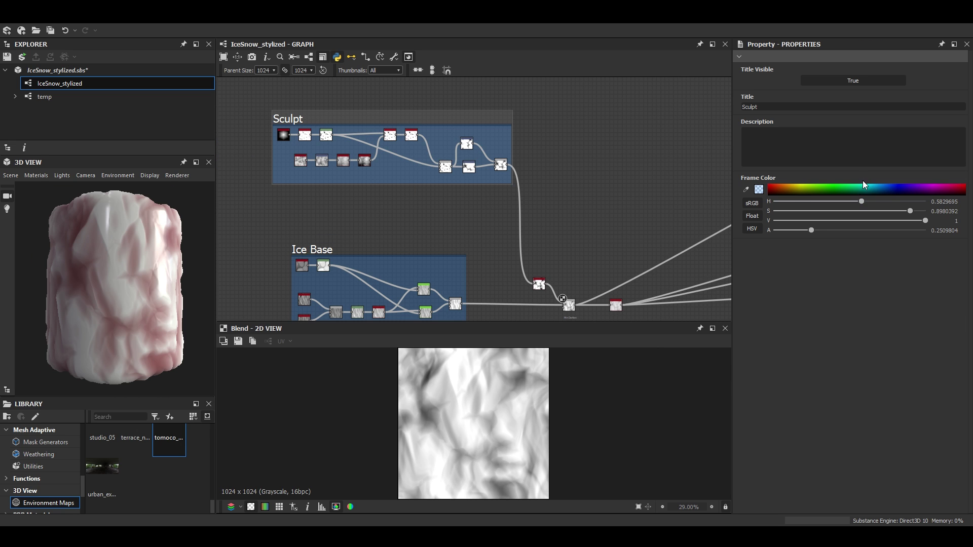
# Recolor the Sculpt frame green and feed its final Blend output into a new Make It Tile Patch Grayscale node above it
pyautogui.click(859, 181)
pyautogui.moveTo(535, 81); pyautogui.dragTo(430, 172, button='middle')
pyautogui.press('space')
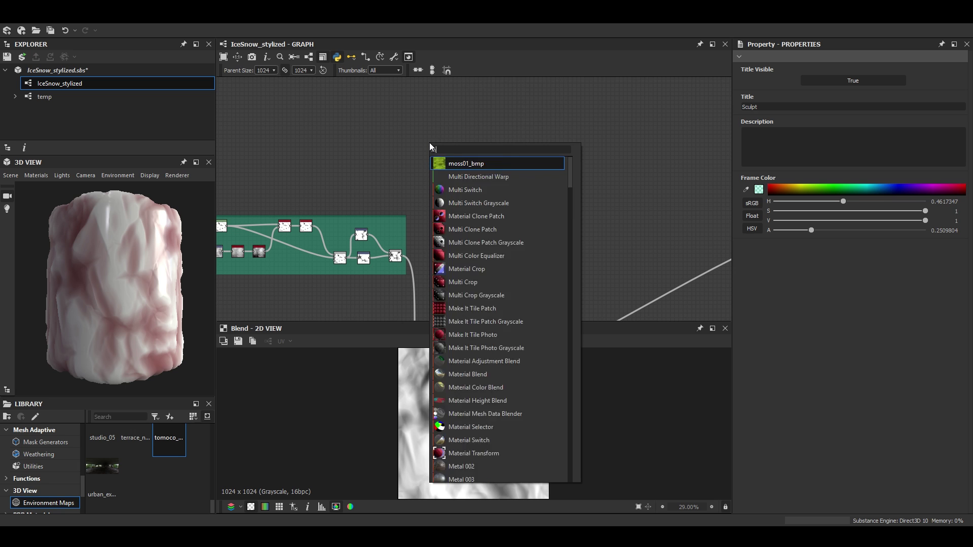
pyautogui.write('make it tile')
pyautogui.press('Down')
pyautogui.press('Return')
pyautogui.scroll(3, 405, 228)
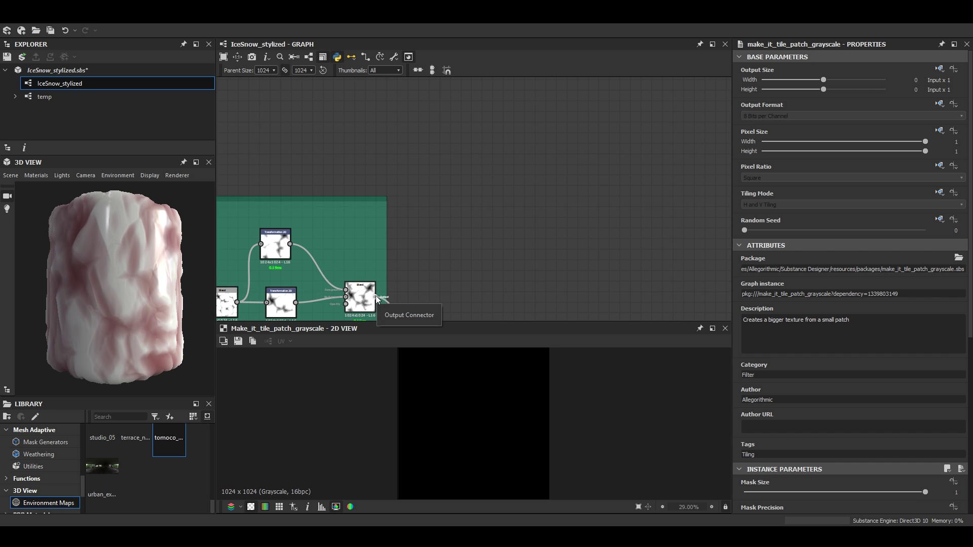
pyautogui.moveTo(418, 212); pyautogui.dragTo(404, 169)
# On Make It Tile Patch Grayscale, set Mask Precision to 0.8, Mask Warping to 100, Pattern size width to 285 and Pattern size height to 145
pyautogui.scroll(5, 501, 439)
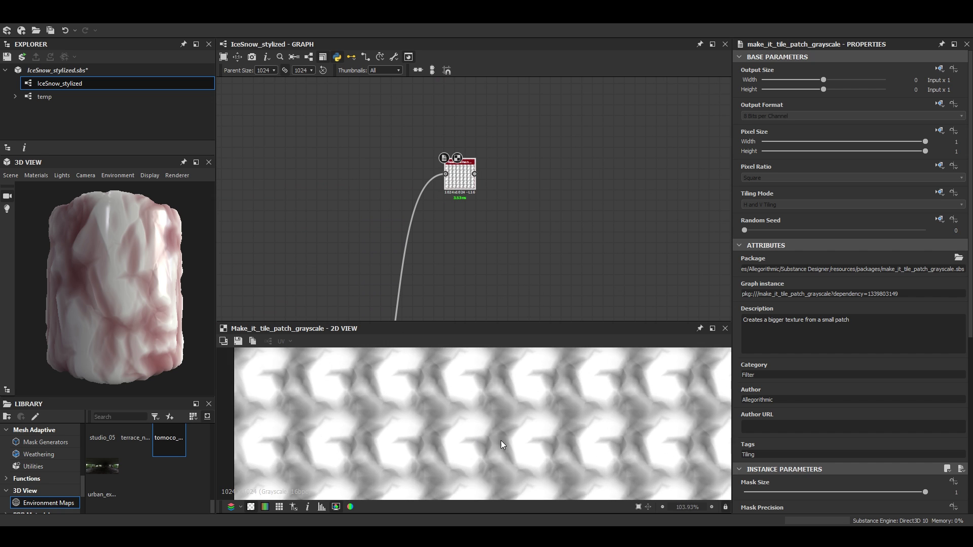
pyautogui.scroll(2, 525, 447)
pyautogui.scroll(-5, 867, 421)
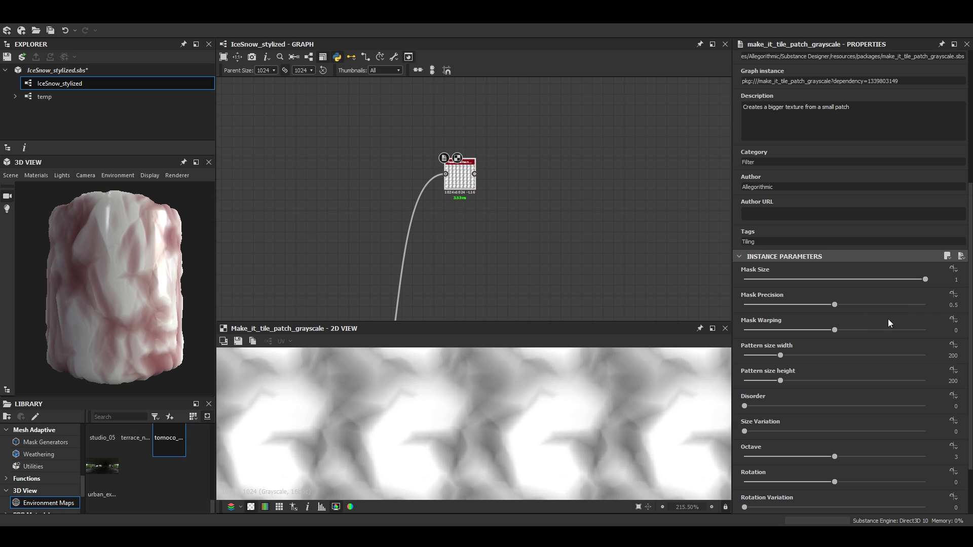
pyautogui.click(948, 304)
pyautogui.write('0.8')
pyautogui.press('Tab')
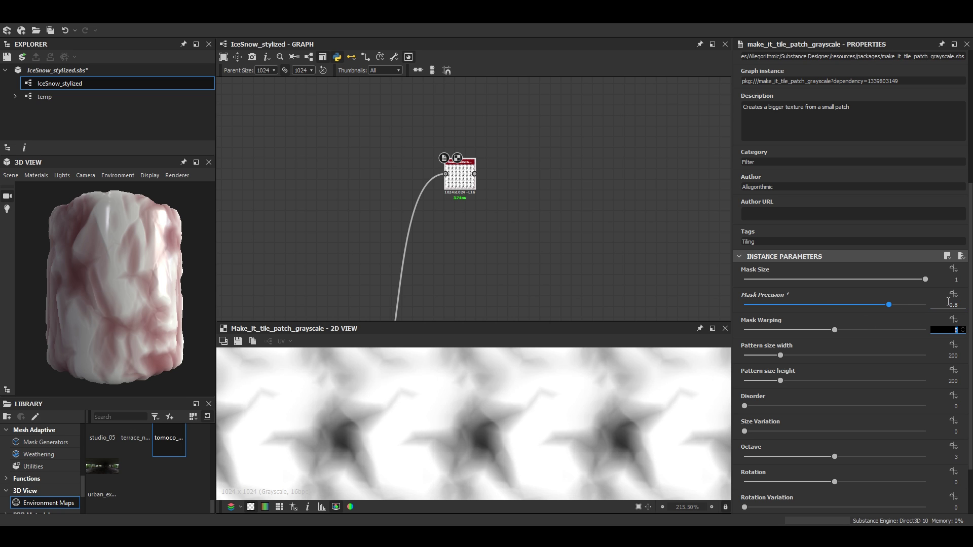
pyautogui.press('Return')
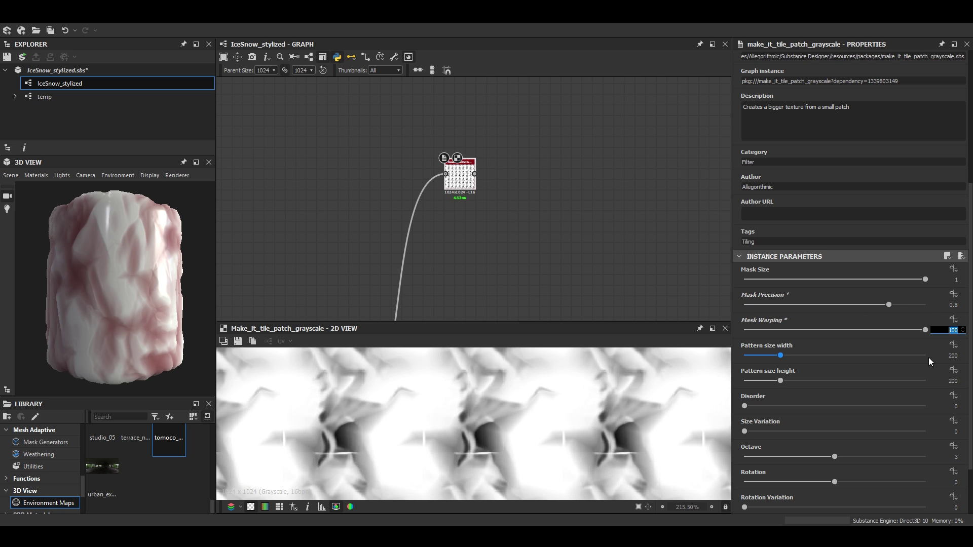
pyautogui.write('285')
pyautogui.press('Return')
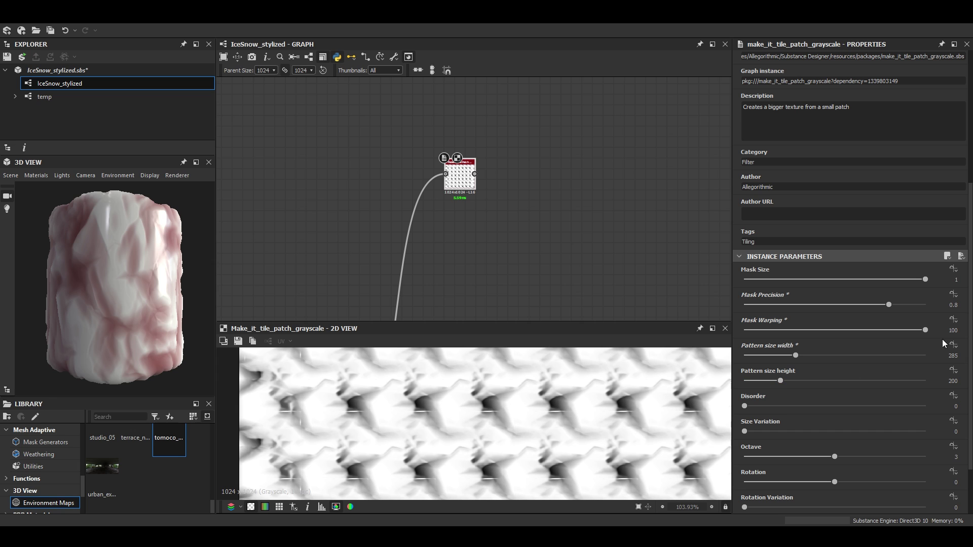
pyautogui.write('145')
pyautogui.press('Return')
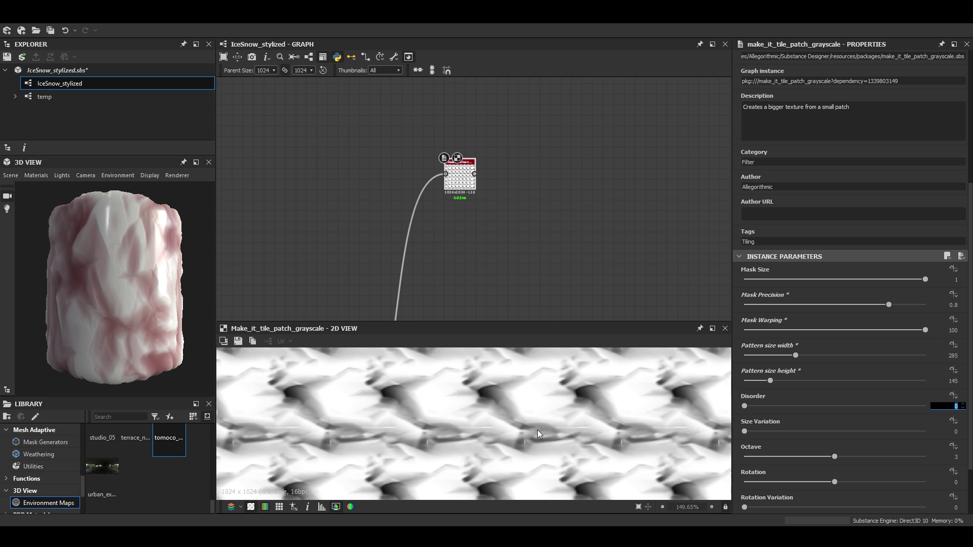
# Set the tile patch's Disorder to 0.95, Size Variation to 46, Octave to 1, Rotation to -120 and Luminosity Variation to 0.45
pyautogui.scroll(-3, 542, 413)
pyautogui.scroll(-3, 530, 414)
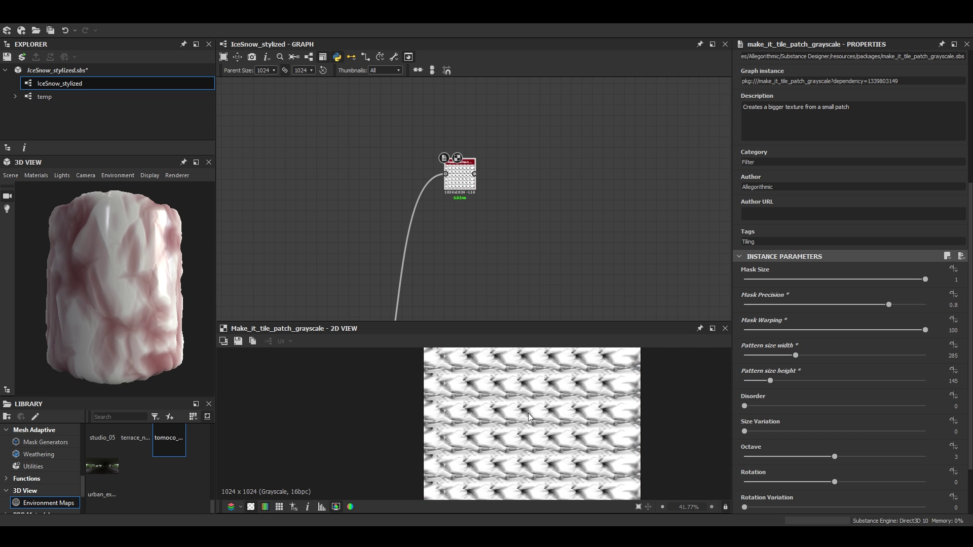
pyautogui.scroll(5, 507, 410)
pyautogui.scroll(-3, 804, 345)
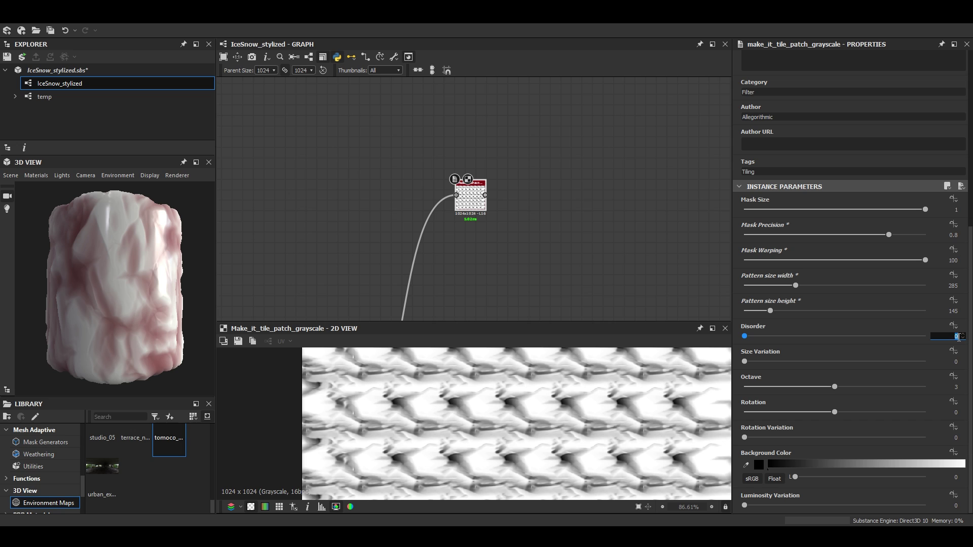
pyautogui.press('Tab')
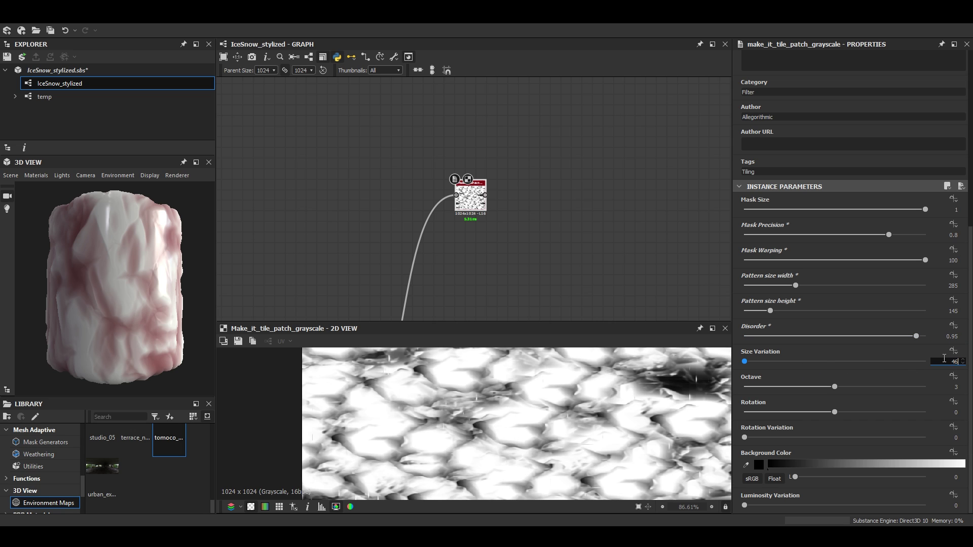
pyautogui.press('Return')
pyautogui.moveTo(835, 387); pyautogui.dragTo(775, 389)
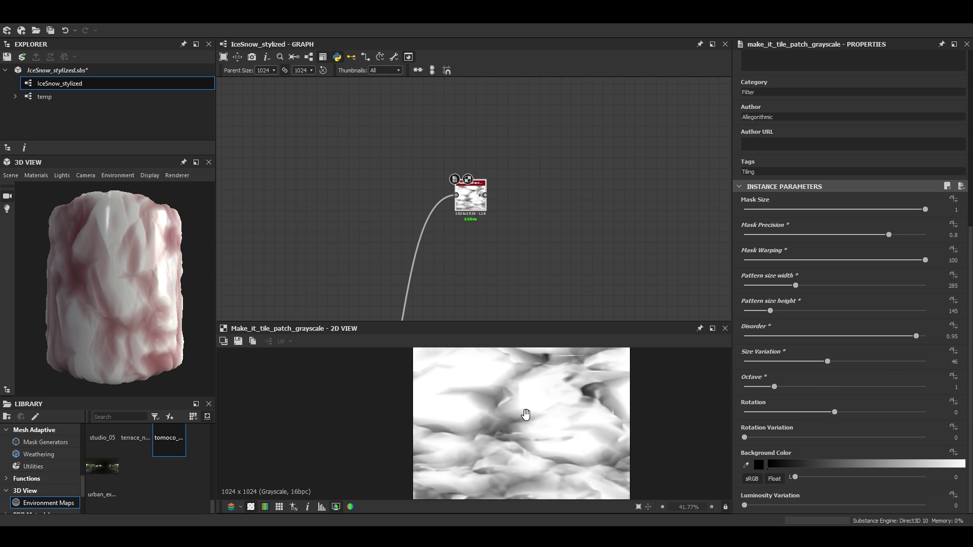
pyautogui.press('Return')
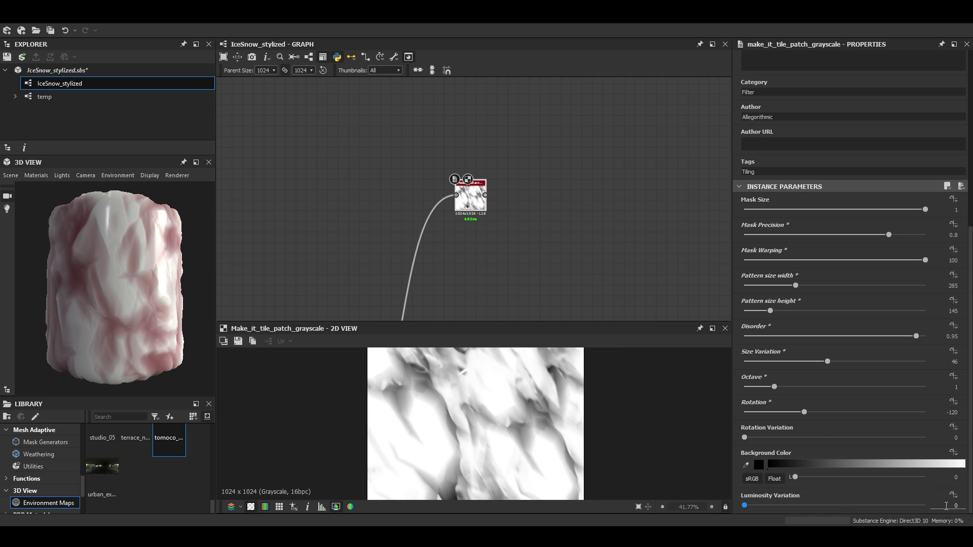
pyautogui.press('Return')
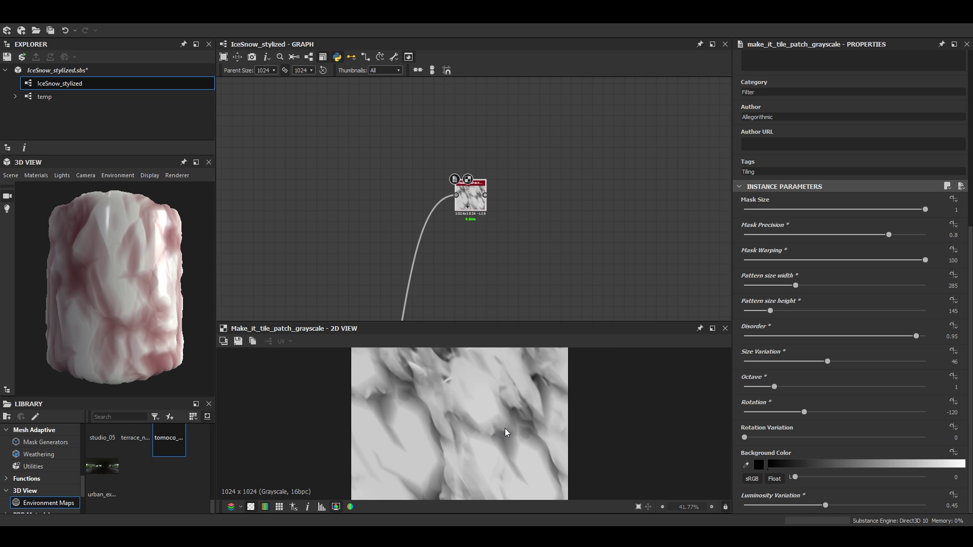
# Add a Blend node after Make It Tile Patch Grayscale, wired to its background, with Blending Mode Multiply
pyautogui.press('space')
pyautogui.click(512, 237)
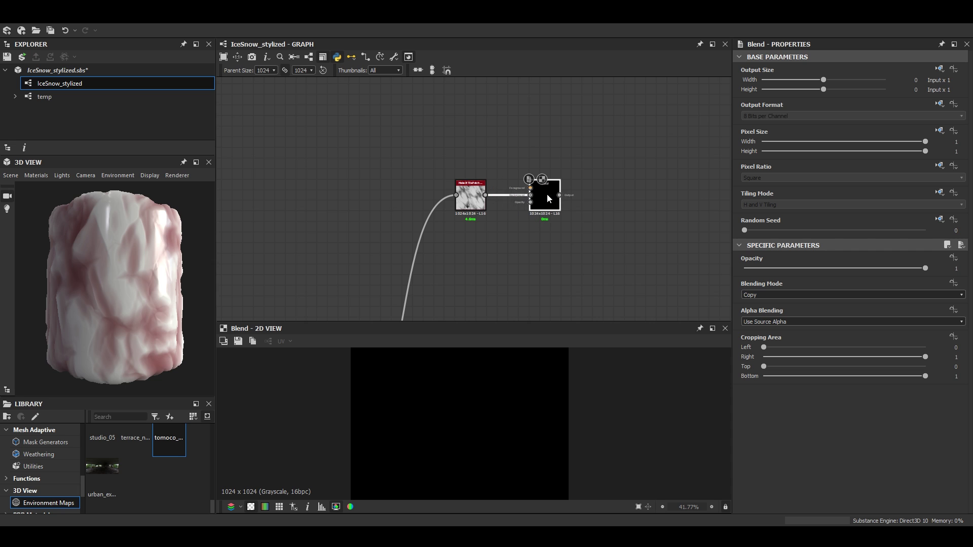
pyautogui.click(772, 294)
pyautogui.click(773, 319)
# Connect the Clouds 2 noise inside the Sculpt frame to the foreground of the Multiply Blend node and inspect the blend
pyautogui.scroll(-5, 454, 201)
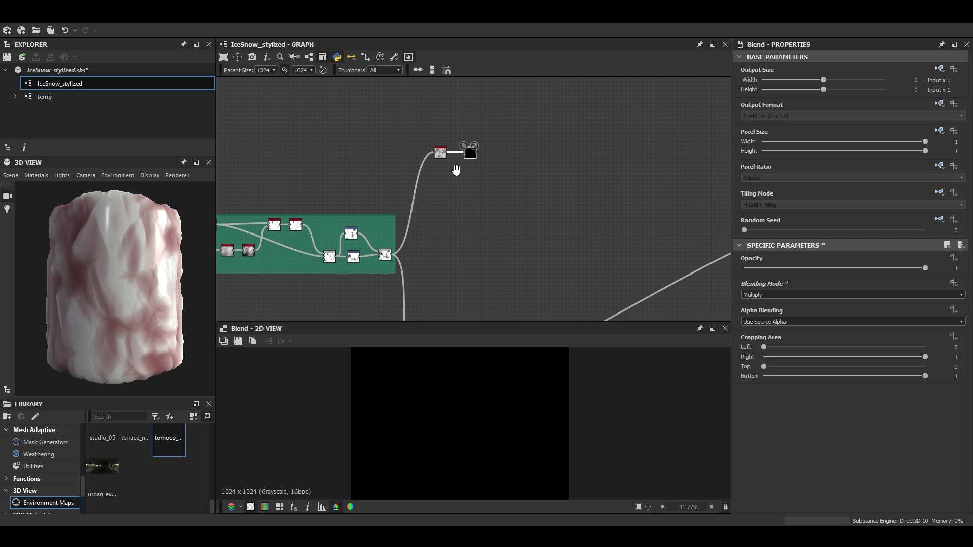
pyautogui.scroll(2, 444, 199)
pyautogui.scroll(-2, 454, 221)
pyautogui.scroll(3, 431, 217)
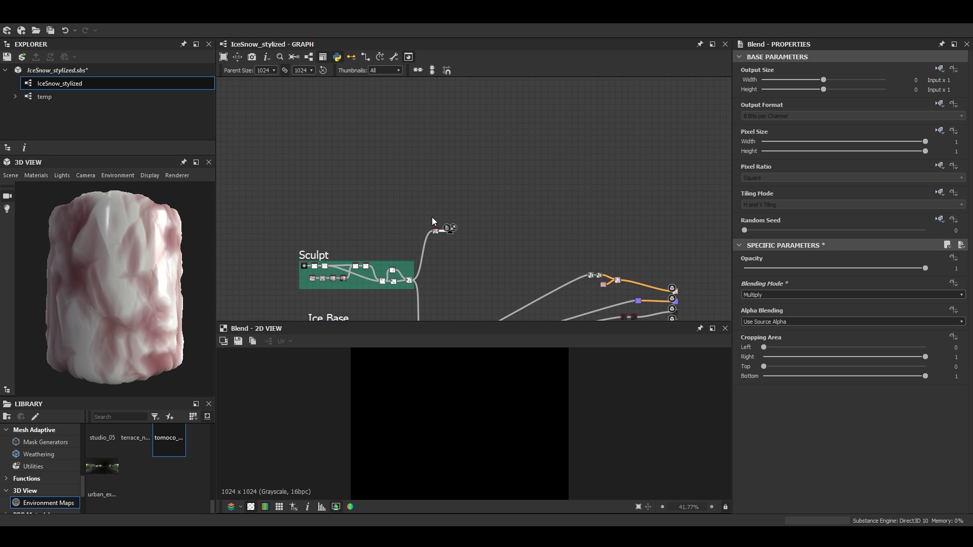
pyautogui.moveTo(110, 308)
pyautogui.mouseDown()
pyautogui.moveTo(108, 272)
pyautogui.moveTo(119, 263)
pyautogui.mouseUp()
pyautogui.scroll(2, 405, 242)
pyautogui.scroll(-5, 345, 232)
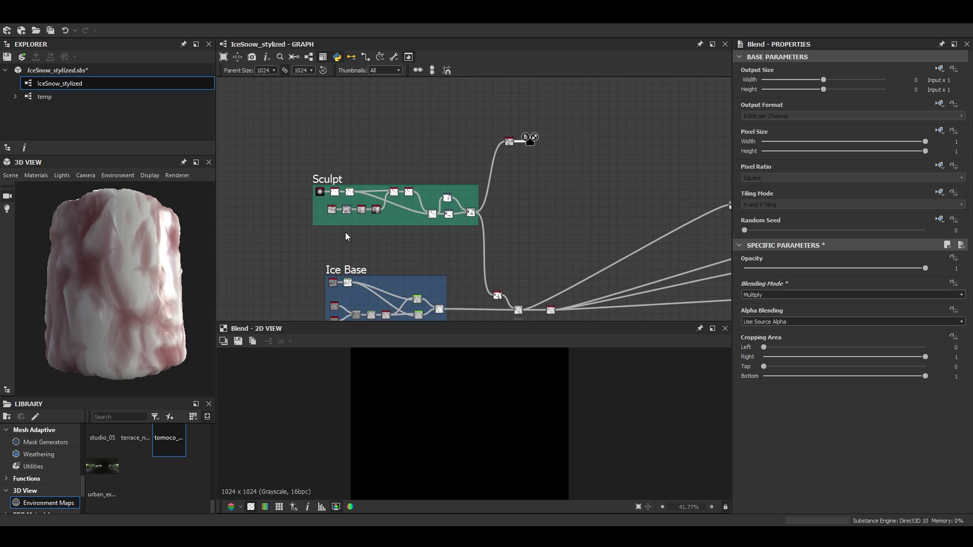
pyautogui.scroll(5, 355, 228)
pyautogui.scroll(-4, 339, 223)
pyautogui.scroll(5, 339, 213)
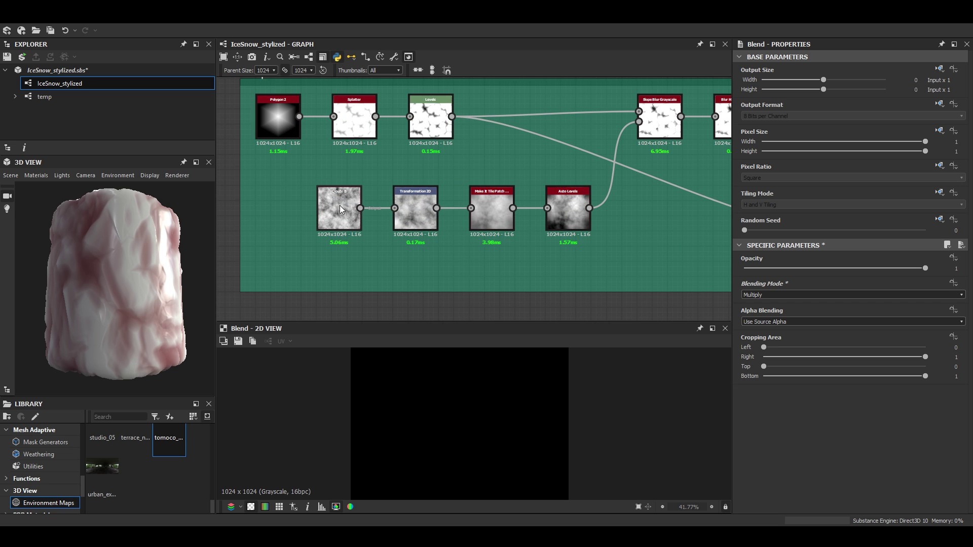
pyautogui.click(339, 205)
pyautogui.click(359, 208)
pyautogui.scroll(-4, 550, 144)
pyautogui.moveTo(676, 86); pyautogui.dragTo(253, 259, button='middle')
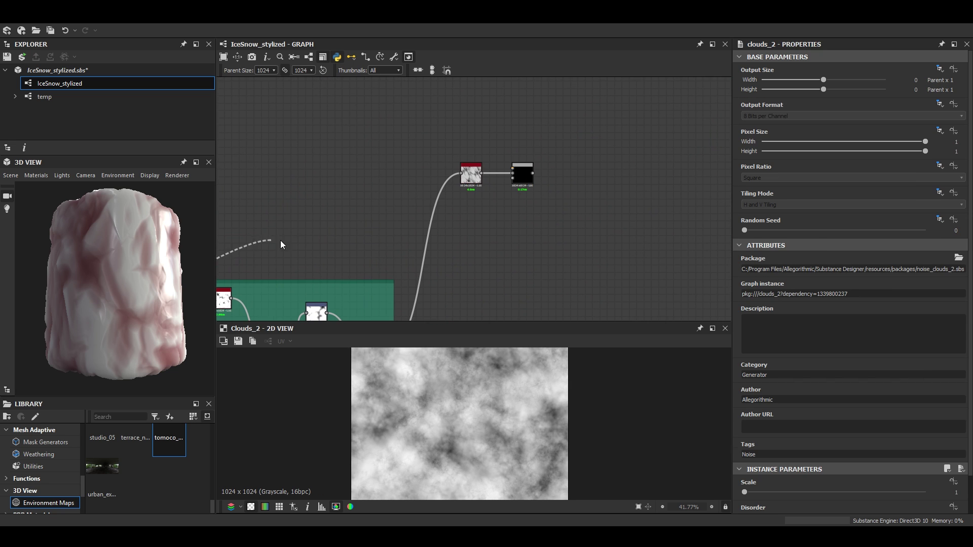
pyautogui.click(525, 178)
pyautogui.scroll(4, 473, 436)
pyautogui.scroll(4, 514, 176)
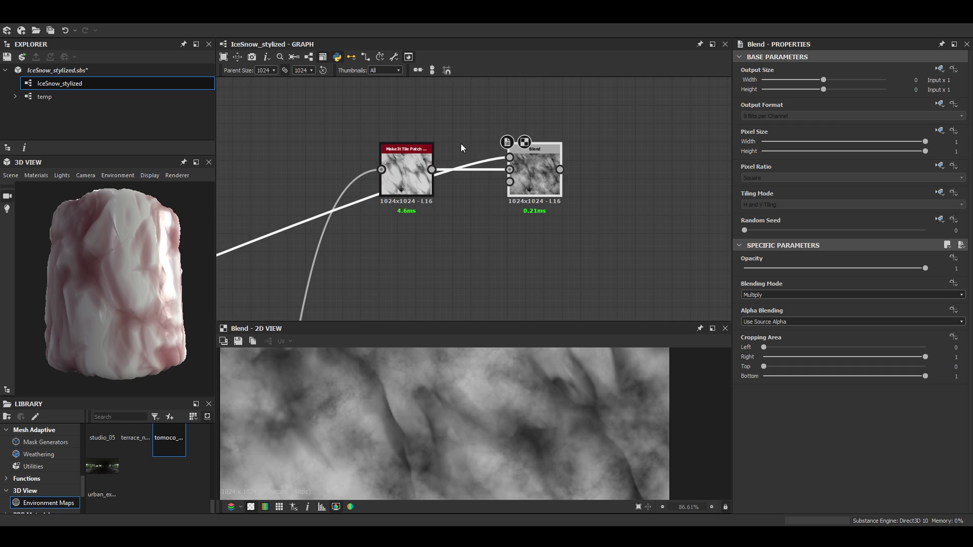
# Add a Blur HQ Grayscale node, move the Clouds 2 connection from the Multiply Blend to its input, and set Intensity to 12
pyautogui.click(424, 114)
pyautogui.press('space')
pyautogui.write('blur')
pyautogui.press('Down')
pyautogui.press('Down')
pyautogui.press('Return')
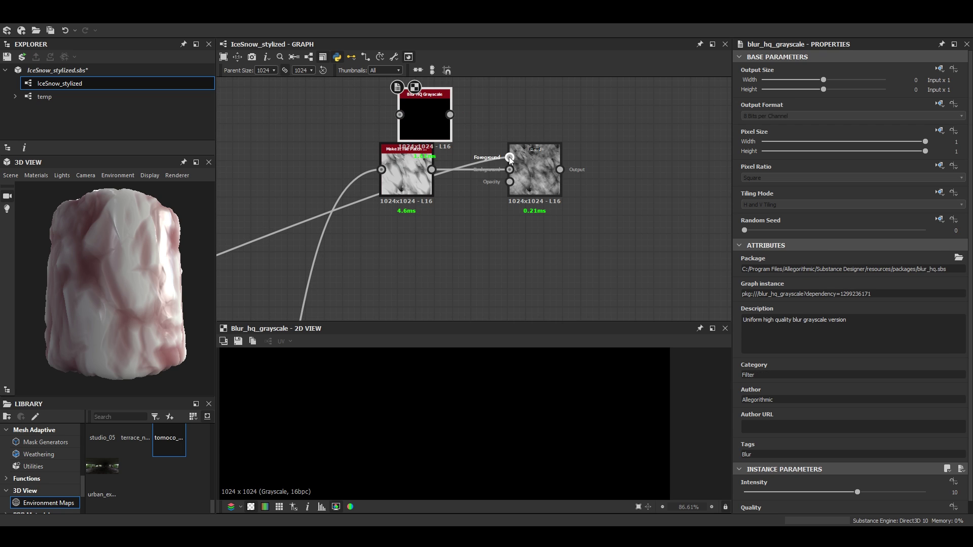
pyautogui.moveTo(509, 156); pyautogui.dragTo(428, 119)
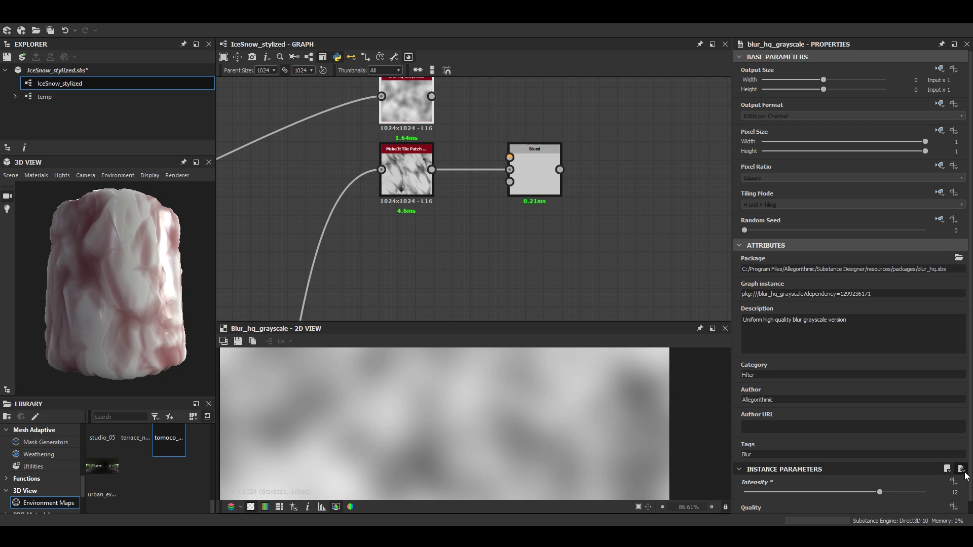
# Space the Multiply Blend node farther from the tile patch and add a Levels node after Blur HQ Grayscale
pyautogui.scroll(-4, 530, 423)
pyautogui.moveTo(445, 123); pyautogui.dragTo(346, 145, button='middle')
pyautogui.moveTo(436, 171); pyautogui.dragTo(508, 171)
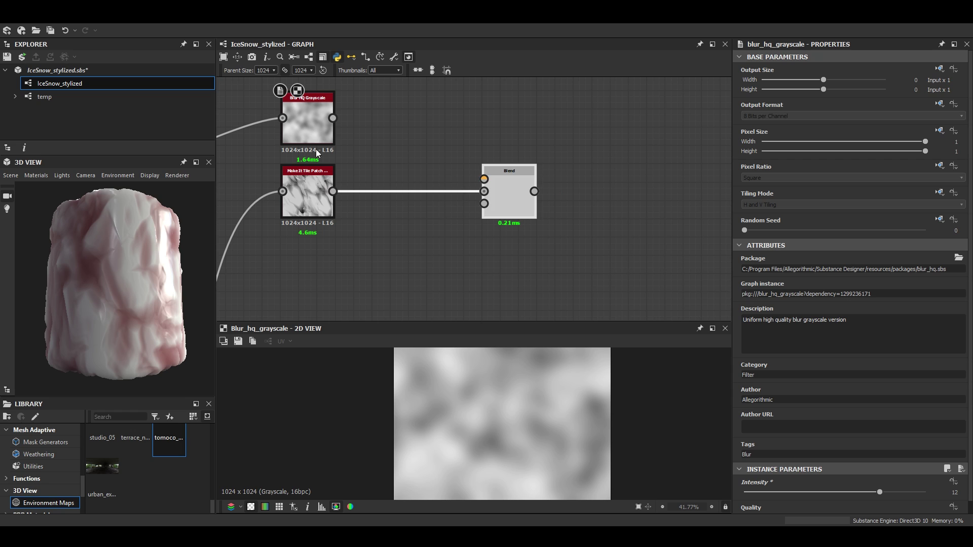
pyautogui.press('space')
pyautogui.write('levels')
pyautogui.press('Return')
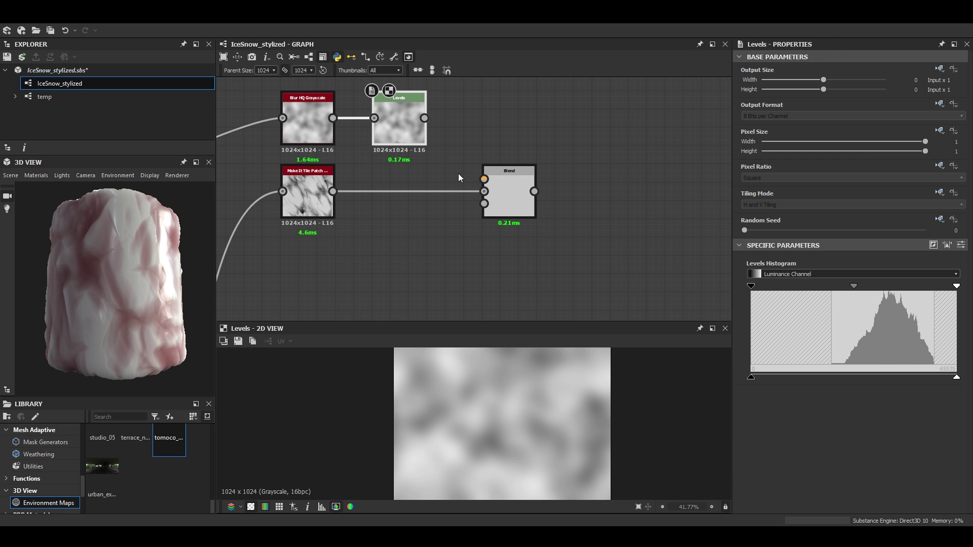
# Connect the Levels output to the Blend's foreground input and set the Blend's opacity to 0.5
pyautogui.scroll(-4, 458, 174)
pyautogui.doubleClick(385, 188)
pyautogui.scroll(5, 507, 436)
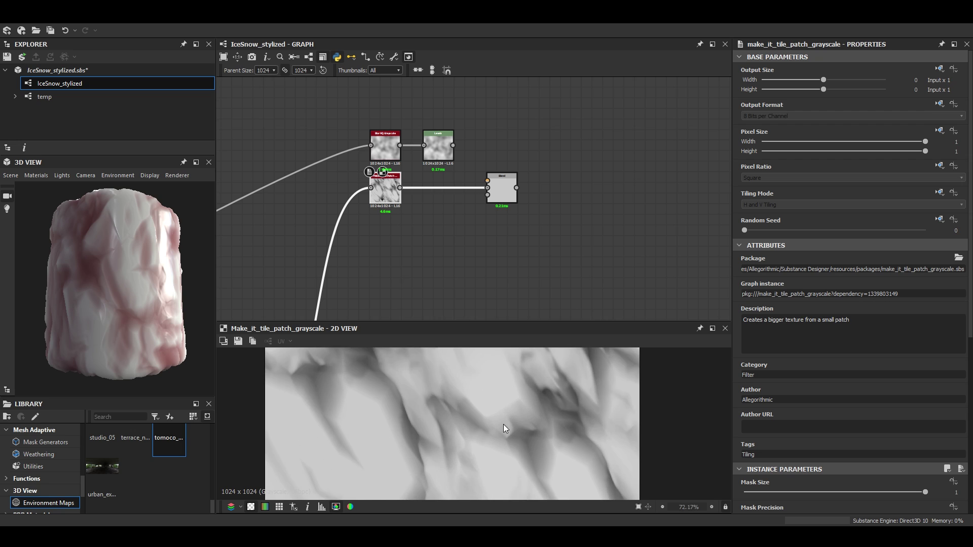
pyautogui.scroll(2, 463, 191)
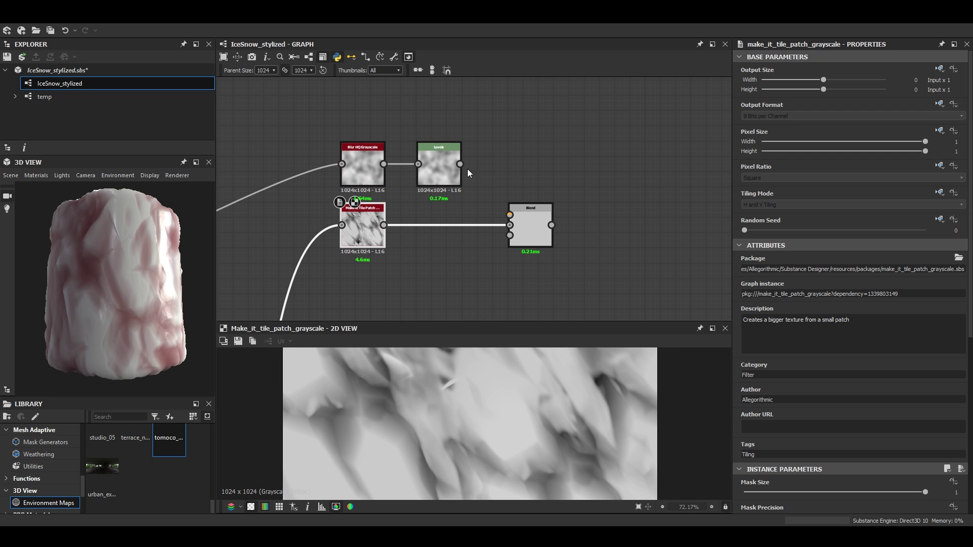
pyautogui.doubleClick(529, 213)
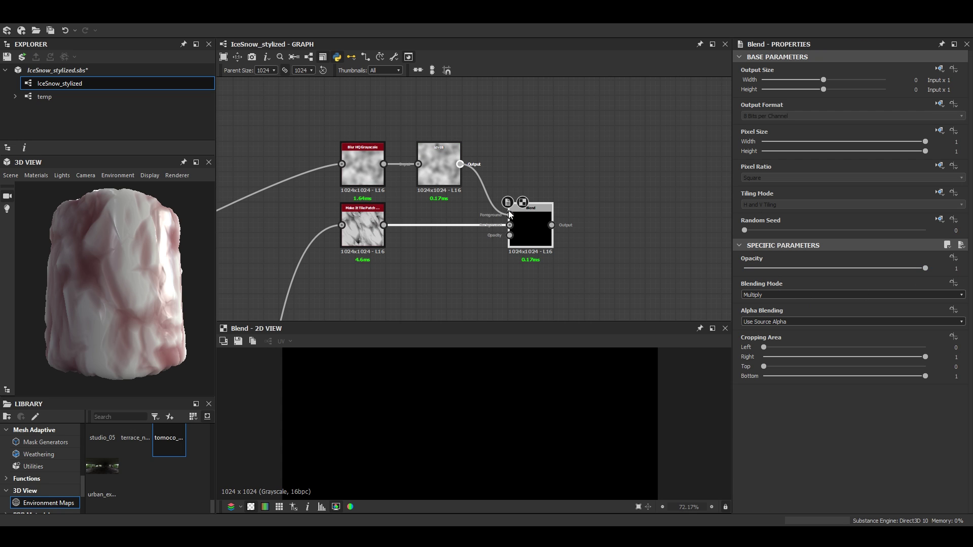
pyautogui.moveTo(510, 213); pyautogui.dragTo(510, 215)
pyautogui.write('0.5')
pyautogui.press('Return')
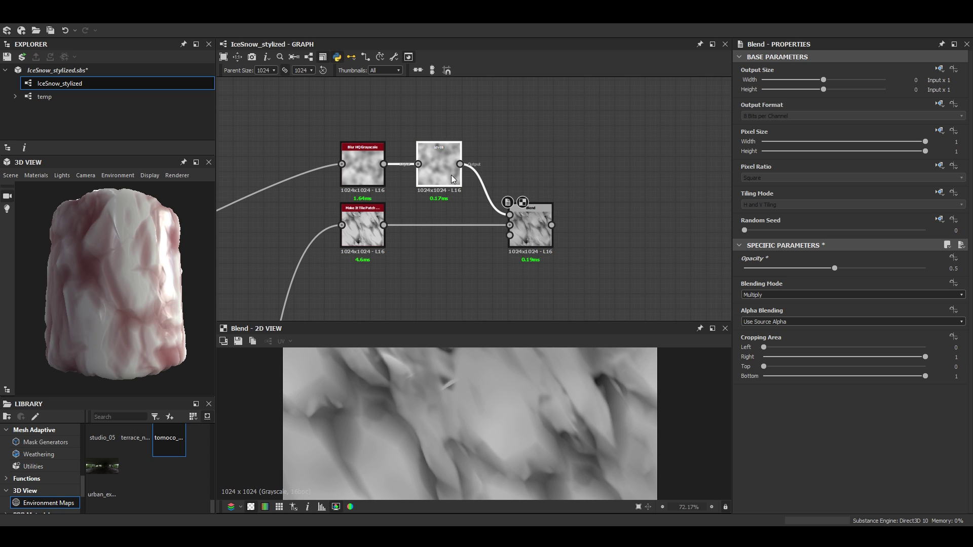
# Lower the Levels white input to the histogram's bright end, shift its midtone darker and preview the Blend
pyautogui.doubleClick(453, 178)
pyautogui.moveTo(842, 284); pyautogui.dragTo(863, 289)
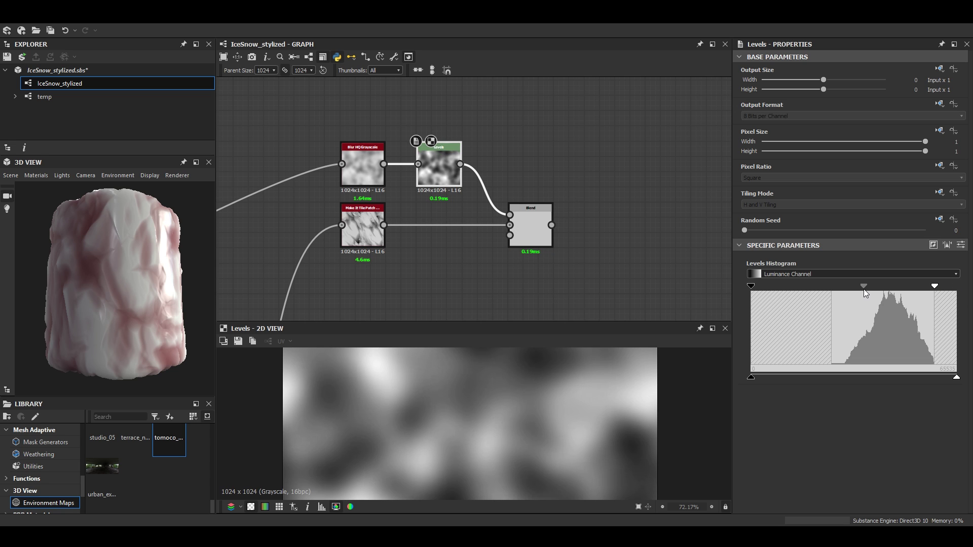
pyautogui.doubleClick(530, 228)
pyautogui.scroll(-1, 442, 448)
pyautogui.scroll(1, 506, 430)
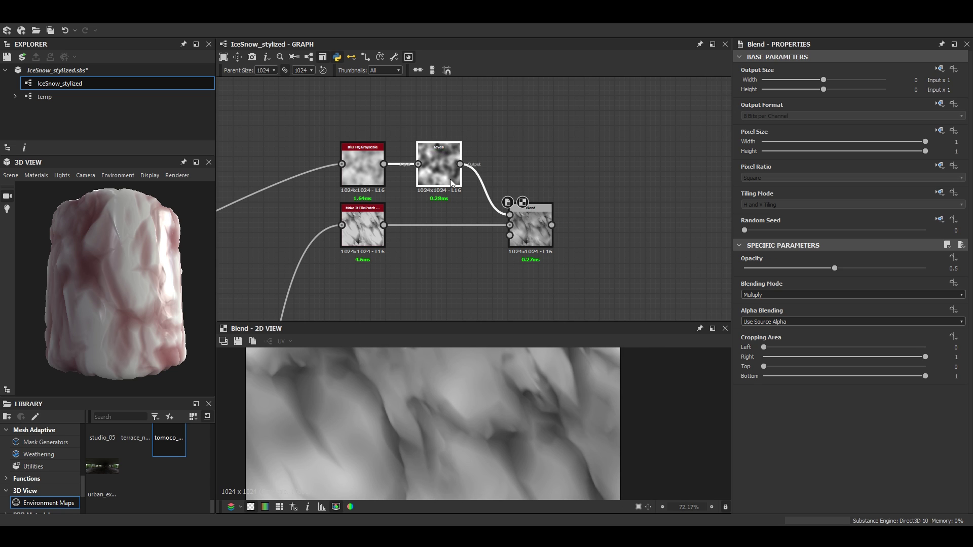
# Lower the Levels white input further into the histogram, darken the midtone again and check the Blend for stronger contrast
pyautogui.click(450, 178)
pyautogui.moveTo(935, 286); pyautogui.dragTo(904, 286)
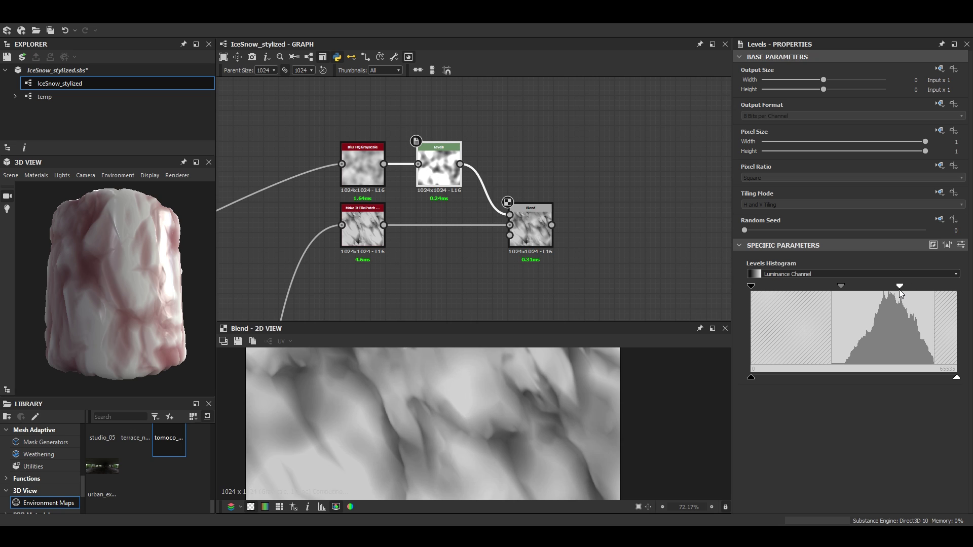
pyautogui.moveTo(840, 289); pyautogui.dragTo(865, 291)
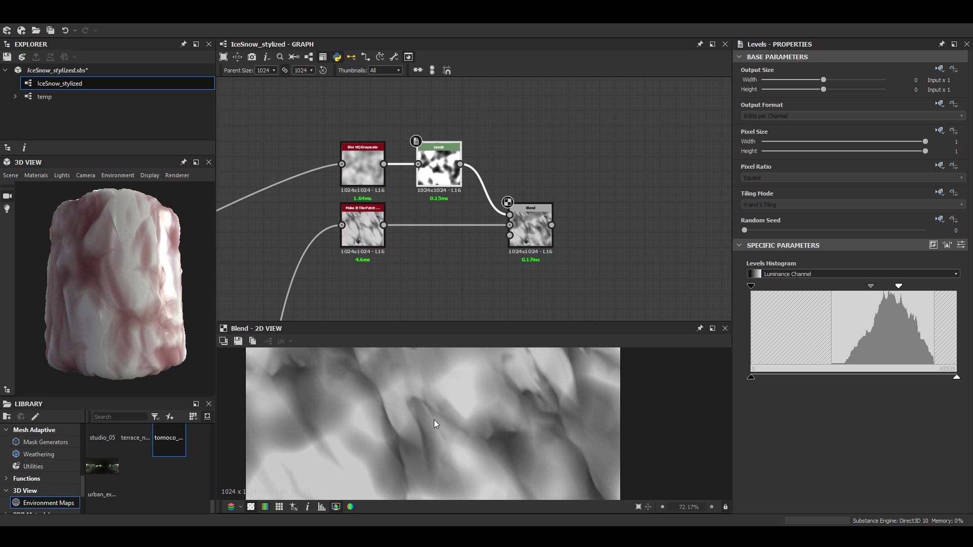
pyautogui.scroll(-3, 453, 435)
pyautogui.scroll(3, 450, 435)
pyautogui.moveTo(539, 238); pyautogui.dragTo(540, 233)
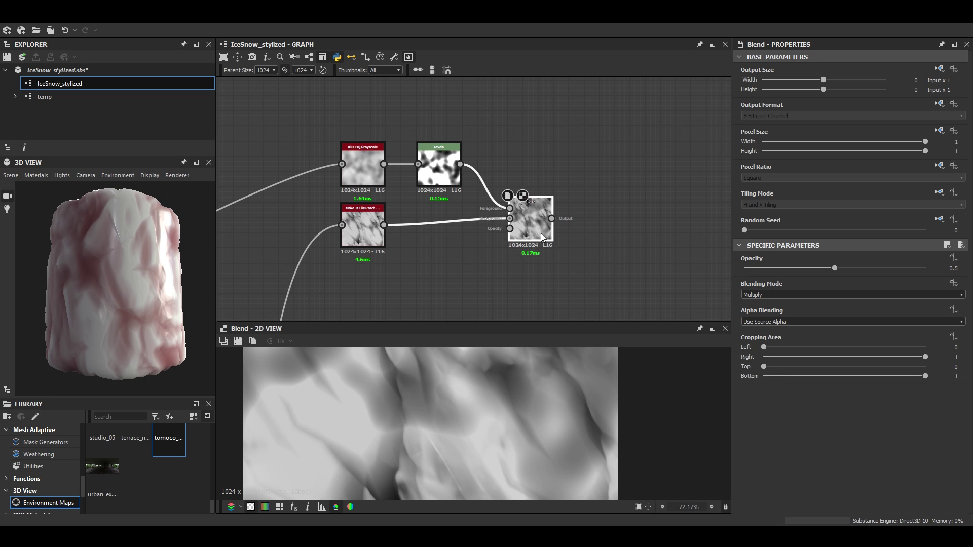
# Add a Blur HQ Grayscale node after the Blend and set its intensity to 1.9
pyautogui.scroll(-1, 540, 233)
pyautogui.moveTo(529, 228); pyautogui.dragTo(465, 179, button='middle')
pyautogui.press('space')
pyautogui.write('blur')
pyautogui.press('Down')
pyautogui.press('Down')
pyautogui.press('Return')
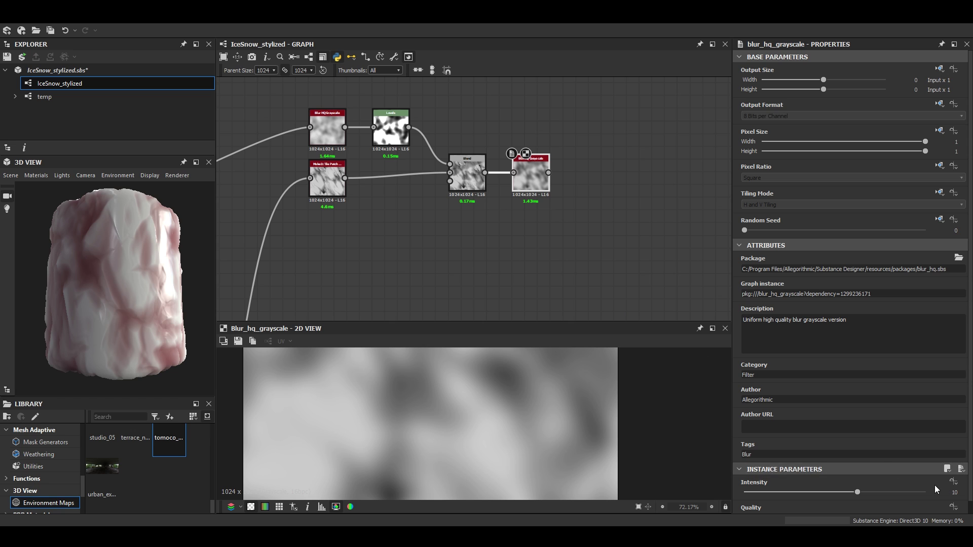
pyautogui.write('1.9')
pyautogui.press('Return')
pyautogui.scroll(-2, 460, 441)
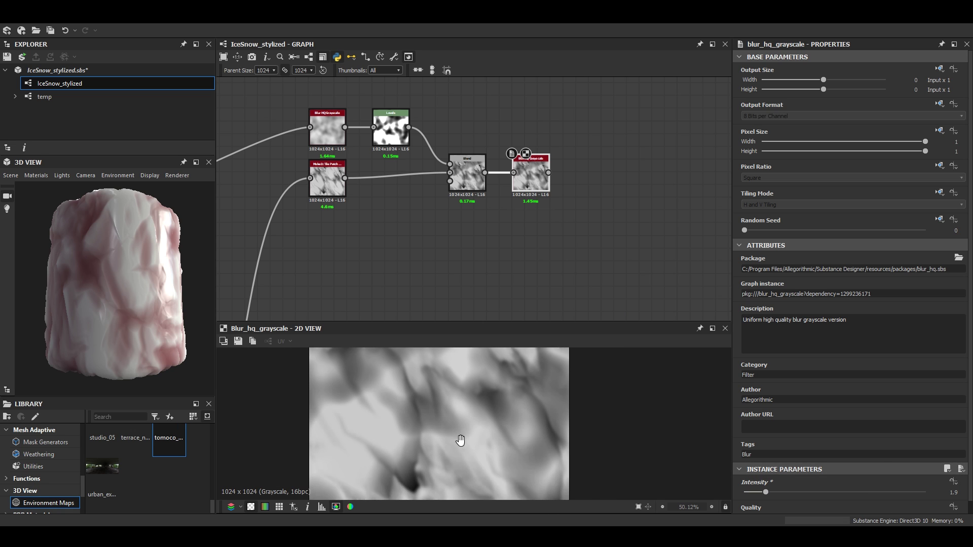
# Examine the blurred Blend texture in the 2D view for the softness of its edges and shadows
pyautogui.moveTo(460, 440); pyautogui.dragTo(460, 470, button='middle')
pyautogui.scroll(-5, 451, 407)
pyautogui.scroll(5, 451, 407)
pyautogui.moveTo(487, 400); pyautogui.dragTo(467, 375, button='middle')
pyautogui.scroll(-1, 518, 445)
pyautogui.moveTo(501, 463); pyautogui.dragTo(478, 427, button='middle')
pyautogui.scroll(2, 477, 427)
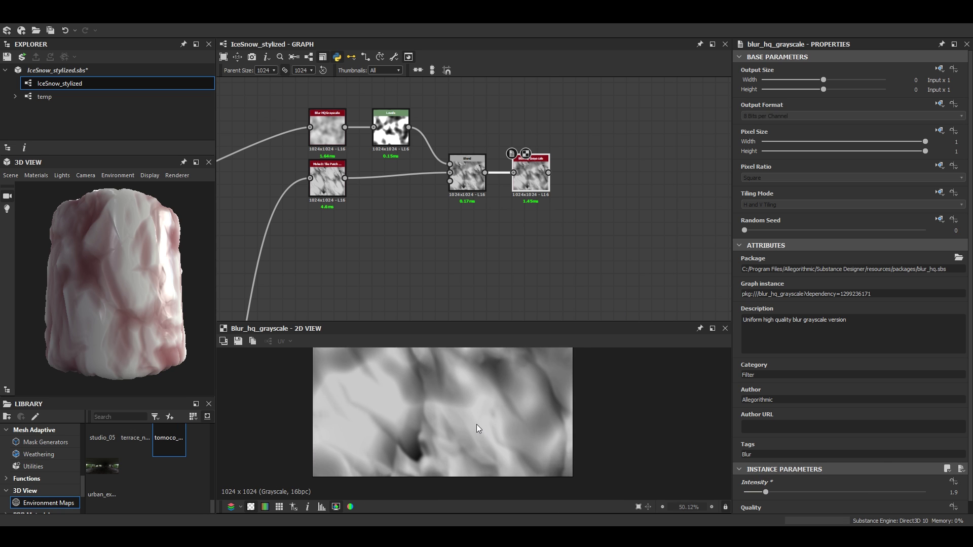
# Try moving the Histogram Range node farther from the Min Darken Blend
pyautogui.scroll(-5, 547, 238)
pyautogui.moveTo(566, 172); pyautogui.dragTo(562, 158, button='middle')
pyautogui.scroll(-3, 569, 218)
pyautogui.moveTo(569, 217); pyautogui.dragTo(460, 139, button='middle')
pyautogui.scroll(2, 405, 306)
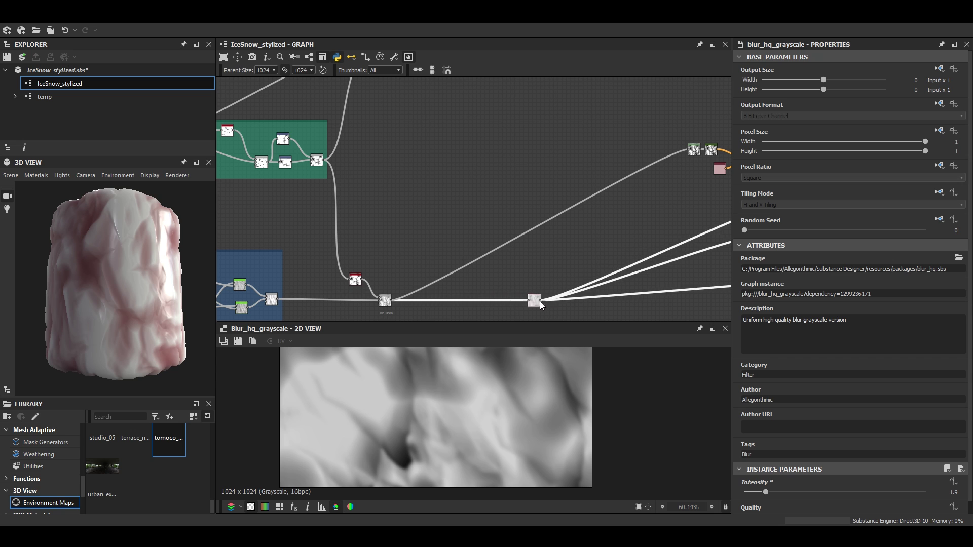
pyautogui.moveTo(535, 302); pyautogui.dragTo(592, 301)
pyautogui.scroll(-3, 485, 253)
pyautogui.moveTo(482, 245); pyautogui.dragTo(488, 235, button='middle')
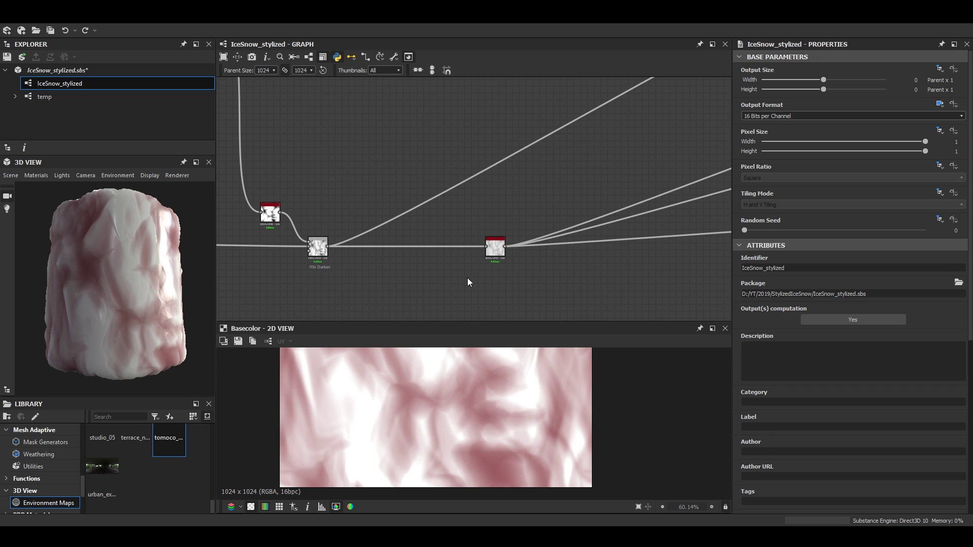
# Connect the Histogram Range output to the base color branch and inspect the material on the 3D cylinder
pyautogui.scroll(3, 467, 277)
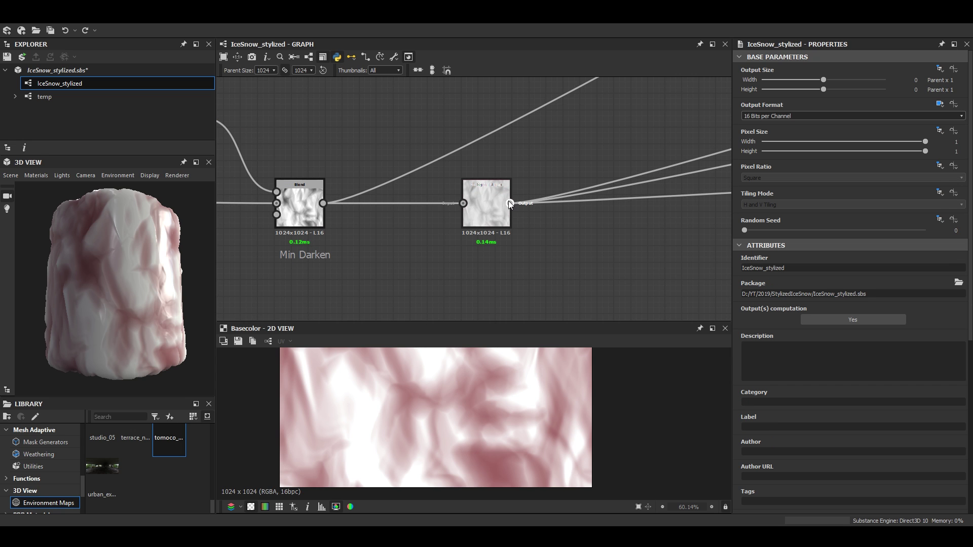
pyautogui.scroll(-2, 594, 118)
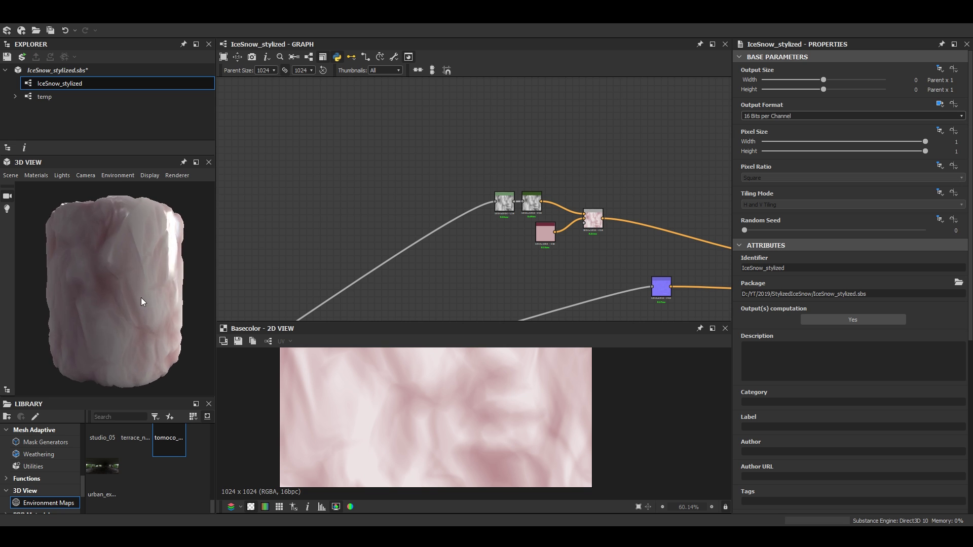
pyautogui.moveTo(141, 298)
pyautogui.mouseDown()
pyautogui.moveTo(103, 276)
pyautogui.moveTo(108, 290)
pyautogui.moveTo(143, 294)
pyautogui.mouseUp()
pyautogui.scroll(4, 108, 290)
pyautogui.scroll(-5, 345, 226)
pyautogui.moveTo(345, 227); pyautogui.dragTo(463, 159, button='middle')
pyautogui.scroll(1, 535, 155)
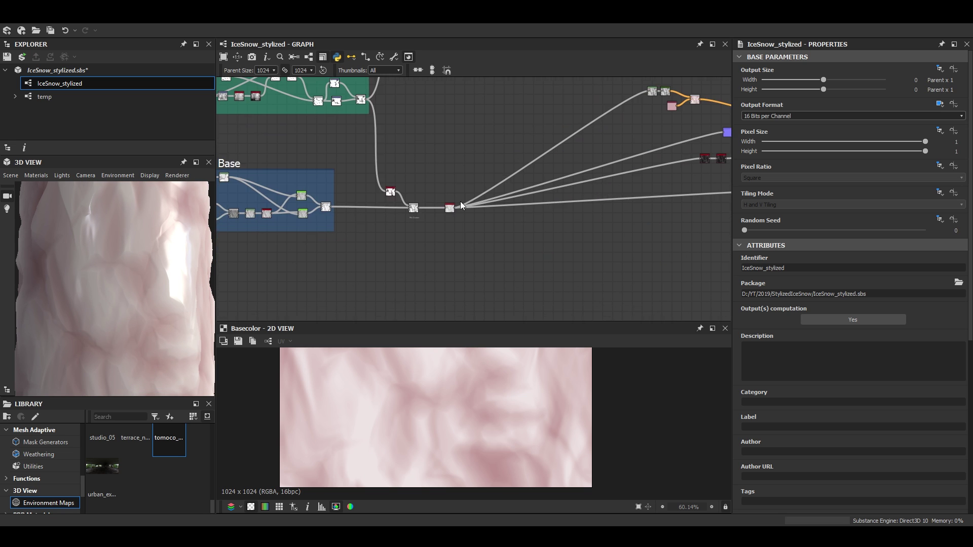
# Connect the Blur HQ Grayscale output to the foreground of the Multiply Blend beside Make It Tile Patch and preview it
pyautogui.scroll(4, 446, 213)
pyautogui.scroll(-4, 167, 284)
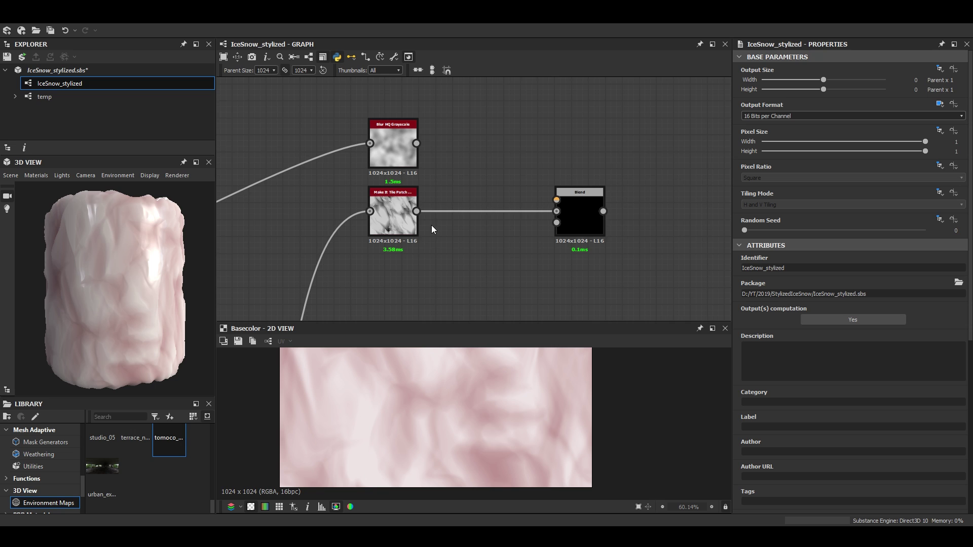
pyautogui.scroll(-1, 431, 225)
pyautogui.moveTo(430, 225); pyautogui.dragTo(374, 218, button='middle')
pyautogui.moveTo(481, 197); pyautogui.dragTo(479, 196)
pyautogui.doubleClick(497, 214)
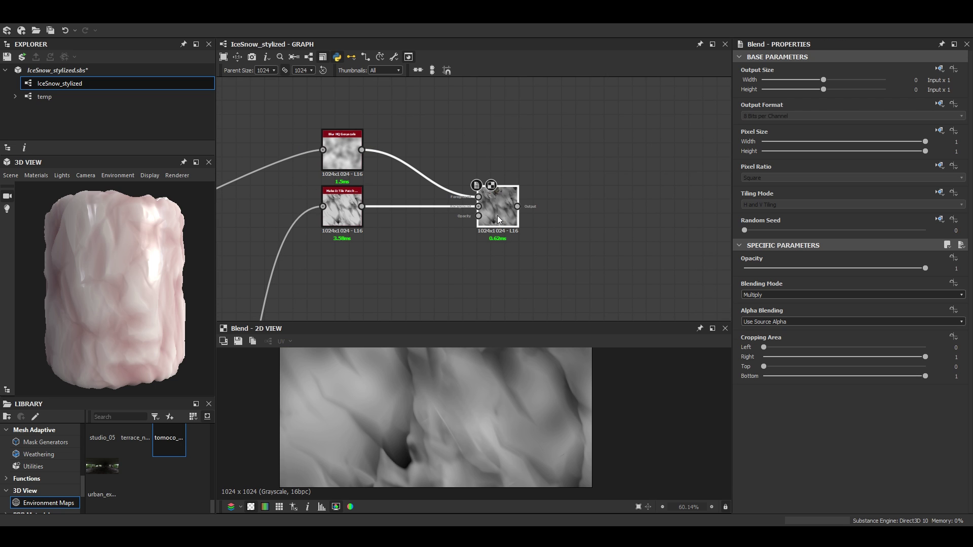
# Insert a Levels node between the Blur HQ Grayscale node and the Blend
pyautogui.click(340, 150)
pyautogui.press('space')
pyautogui.write('levels')
pyautogui.press('Return')
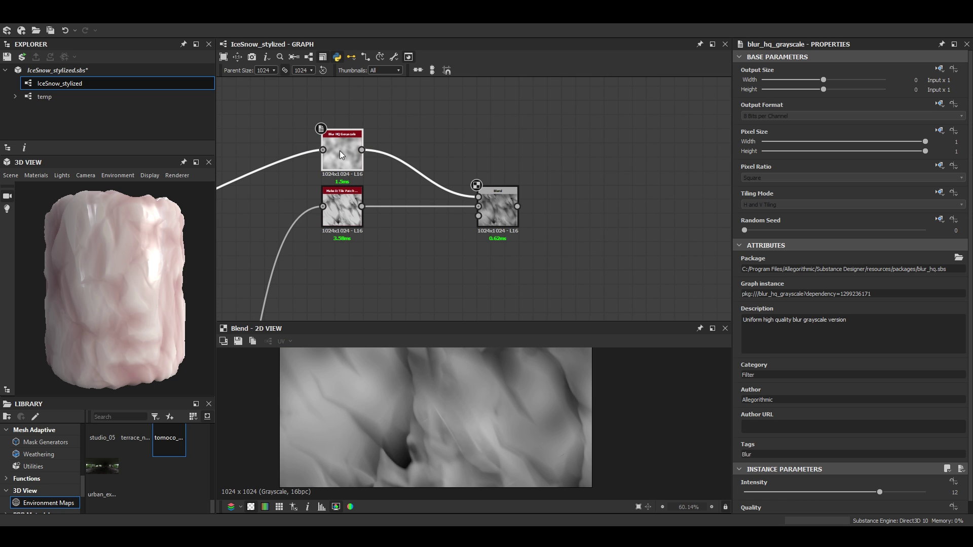
# Lower the new Levels node's white input, shift its midtone darker and preview the resulting Blend
pyautogui.moveTo(955, 288); pyautogui.dragTo(937, 287)
pyautogui.moveTo(843, 287); pyautogui.dragTo(860, 292)
pyautogui.click(505, 220)
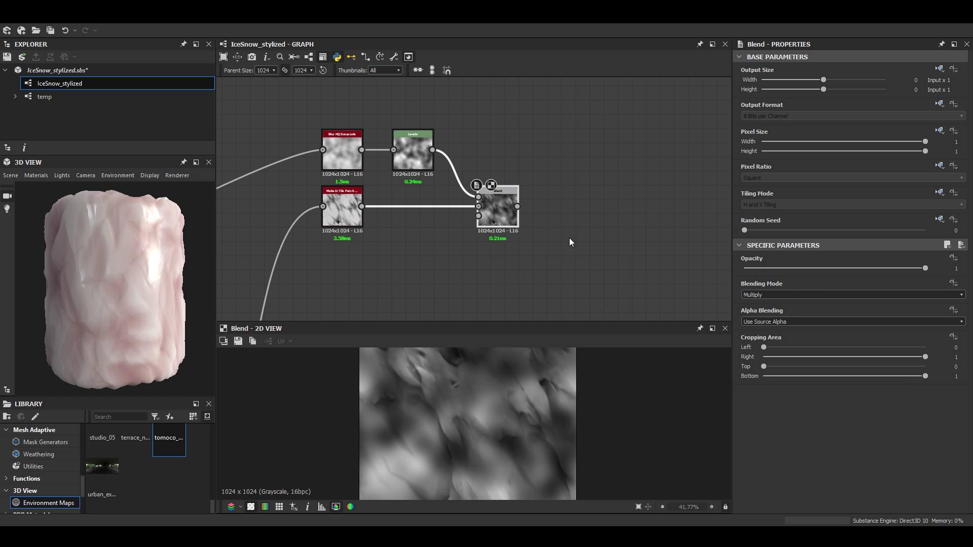
# Shift the lower Transformation 2D node in the green frame to offset X -0.0391 and Y -0.1539
pyautogui.moveTo(569, 238); pyautogui.dragTo(452, 179, button='middle')
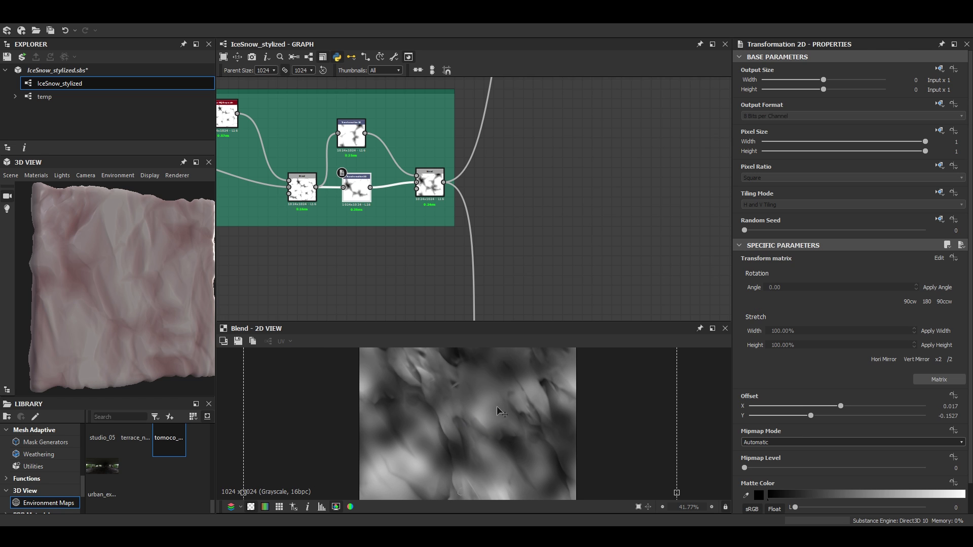
pyautogui.moveTo(496, 406); pyautogui.dragTo(517, 408)
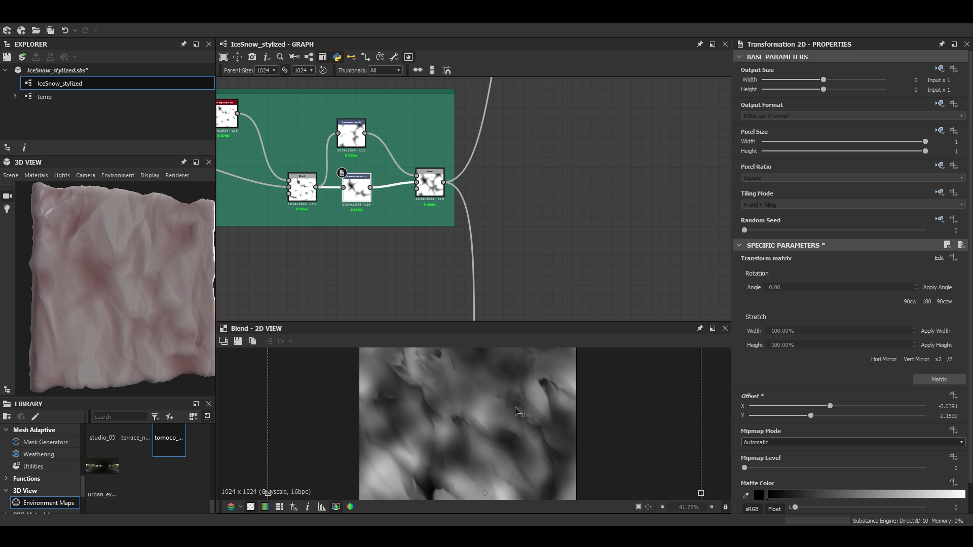
pyautogui.scroll(-3, 122, 289)
# Add a Blur HQ Grayscale node after the Multiply Blend, set its intensity to 1.9 and inspect the result
pyautogui.scroll(-8, 424, 204)
pyautogui.moveTo(462, 229); pyautogui.dragTo(391, 183, button='middle')
pyautogui.scroll(8, 397, 213)
pyautogui.scroll(-8, 400, 242)
pyautogui.scroll(7, 418, 151)
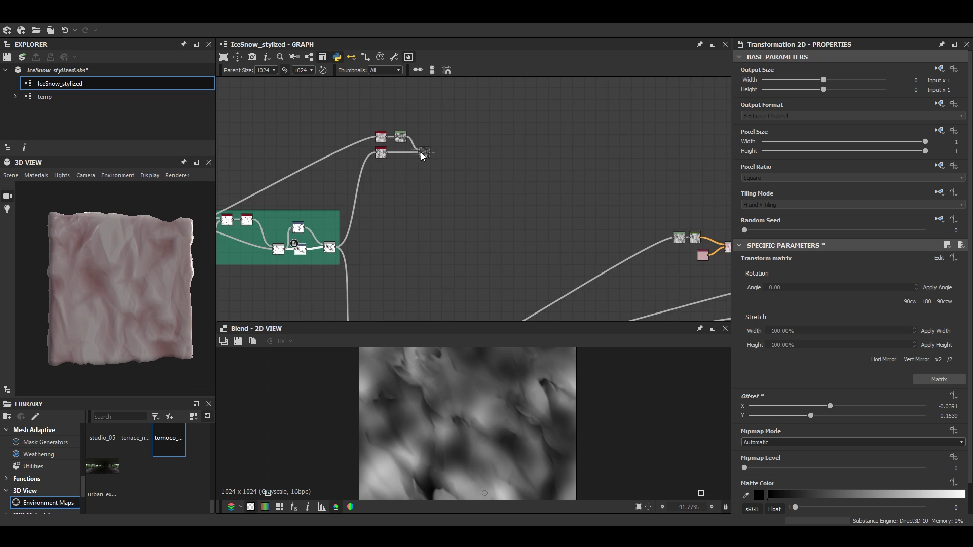
pyautogui.click(426, 164)
pyautogui.press('space')
pyautogui.write('blur')
pyautogui.press('Down')
pyautogui.press('Down')
pyautogui.press('Return')
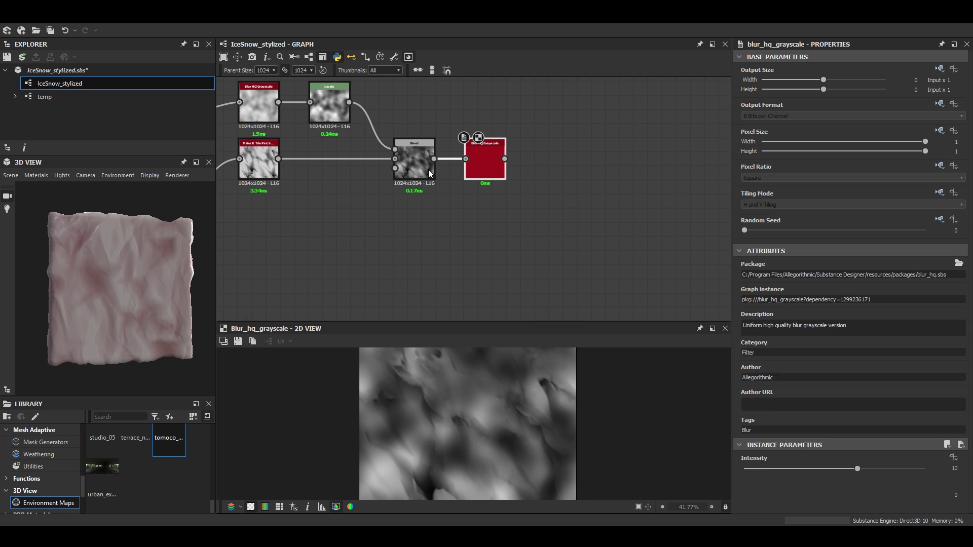
pyautogui.scroll(6, 532, 423)
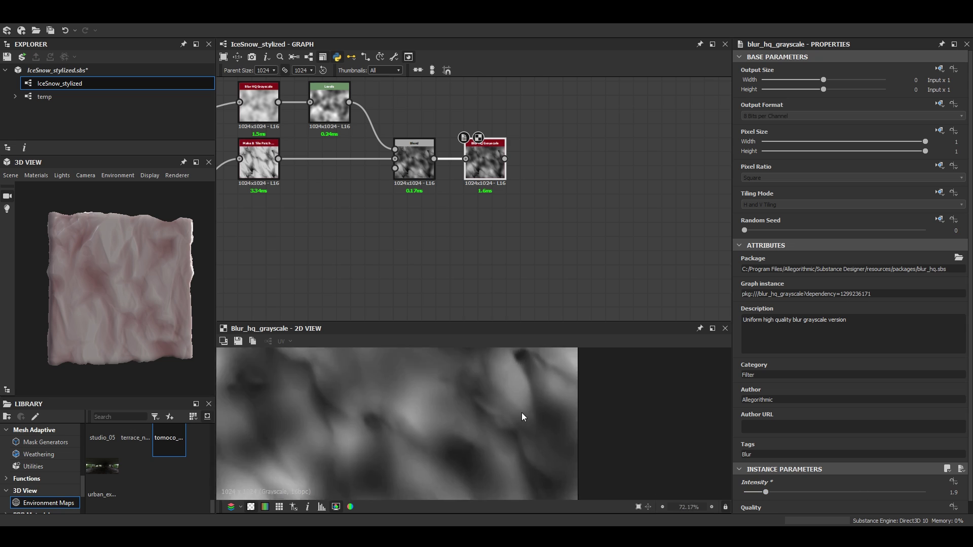
# Insert a Blend node after the Histogram Range and place it farther along the output connection
pyautogui.scroll(-5, 375, 421)
pyautogui.scroll(-9, 475, 160)
pyautogui.moveTo(476, 161); pyautogui.dragTo(422, 128, button='middle')
pyautogui.scroll(4, 415, 261)
pyautogui.scroll(3, 412, 269)
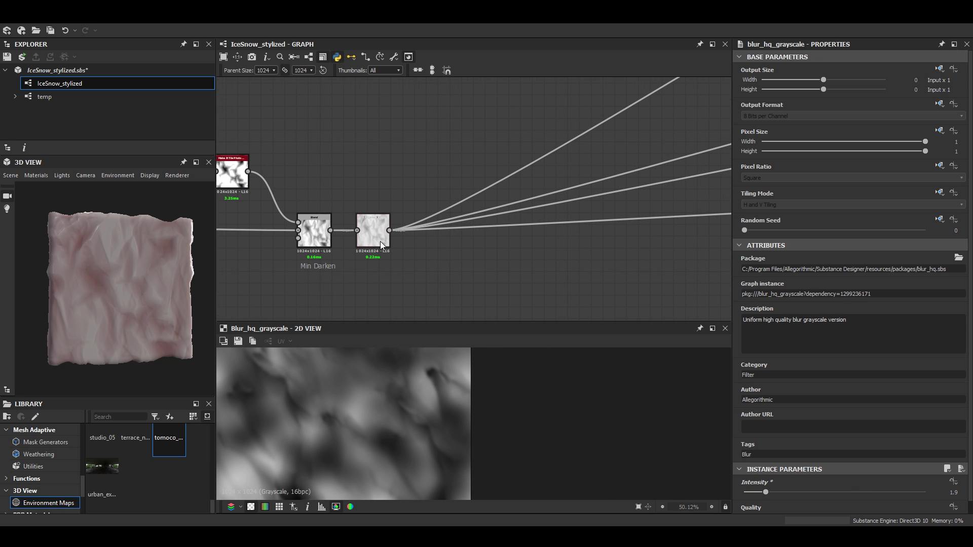
pyautogui.click(374, 238)
pyautogui.press('space')
pyautogui.click(417, 238)
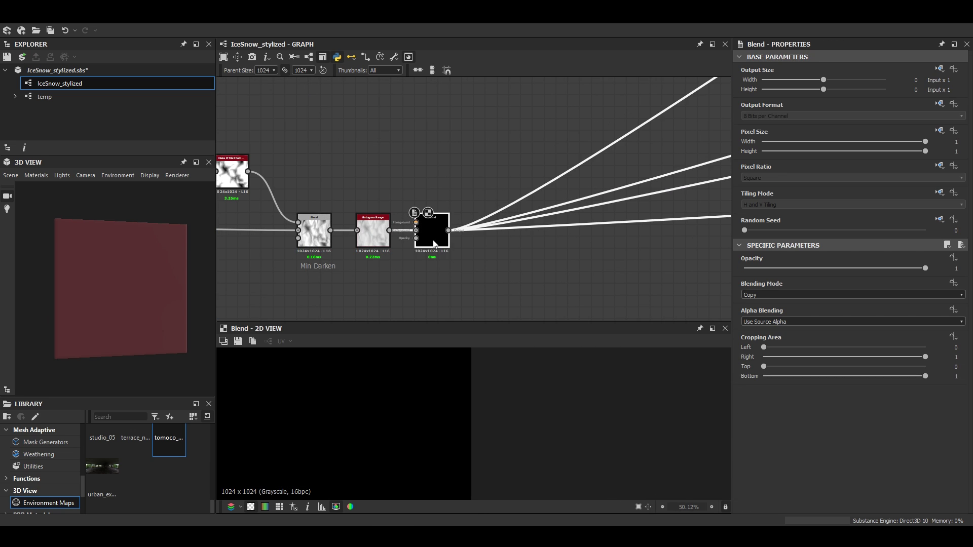
pyautogui.moveTo(433, 230); pyautogui.dragTo(494, 231)
# Add the comment "snow addition" to the new Blend node
pyautogui.rightClick(502, 243)
pyautogui.click(534, 285)
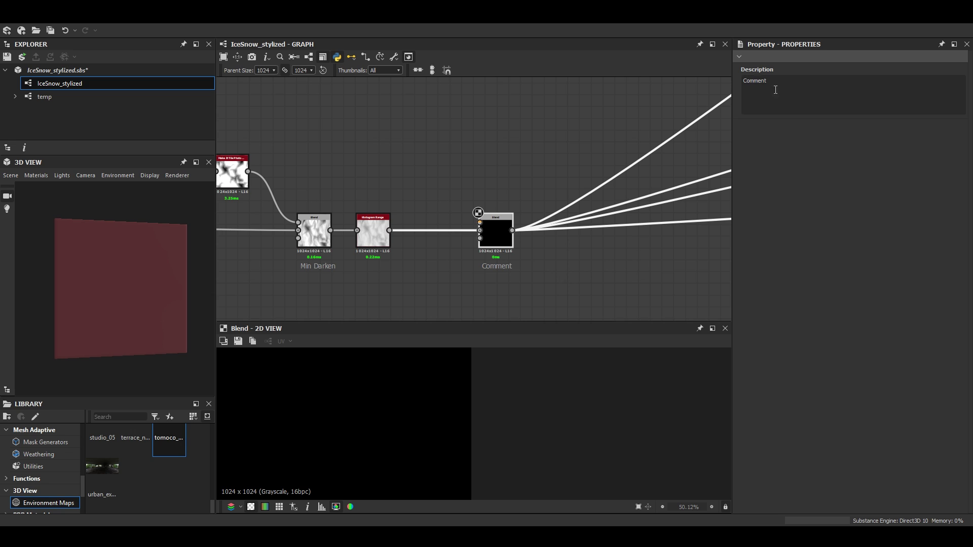
pyautogui.write('snow addition')
pyautogui.click(451, 217)
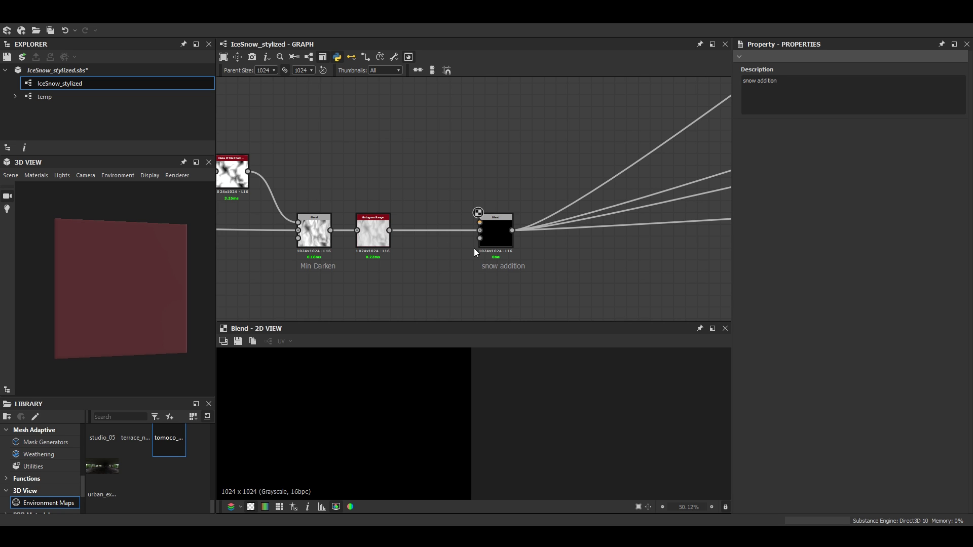
# Set the snow addition Blend's blending mode to Overlay and view the material from an angle in 3D
pyautogui.click(485, 240)
pyautogui.click(777, 295)
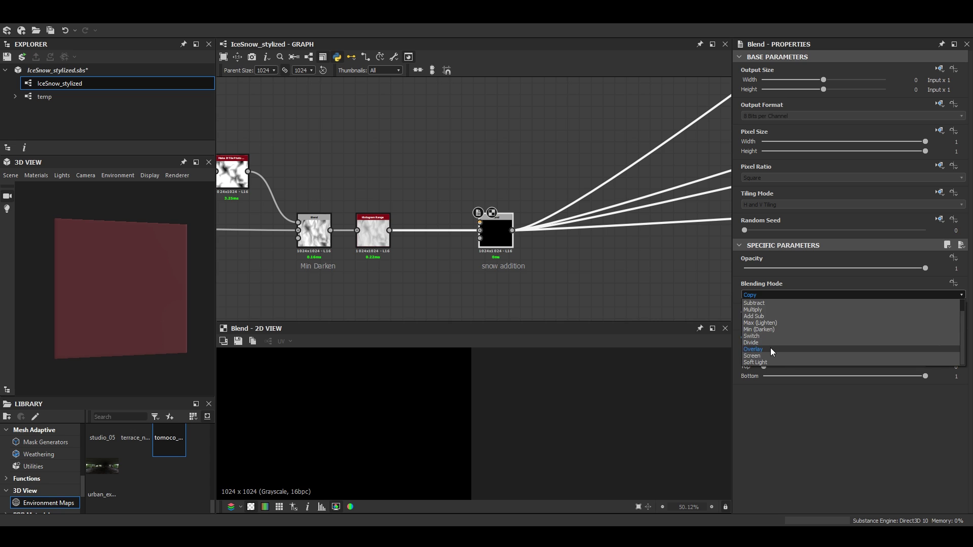
pyautogui.click(771, 350)
pyautogui.click(451, 272)
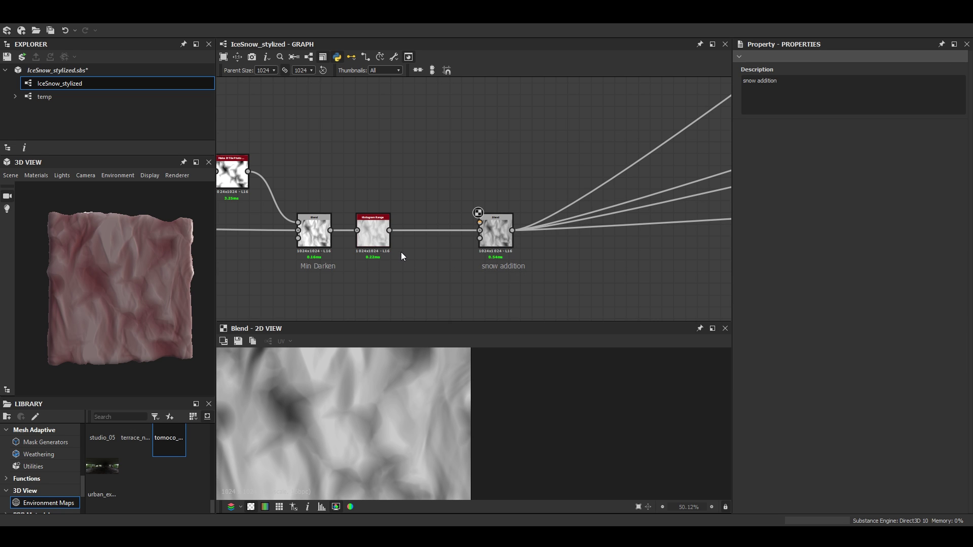
pyautogui.click(486, 233)
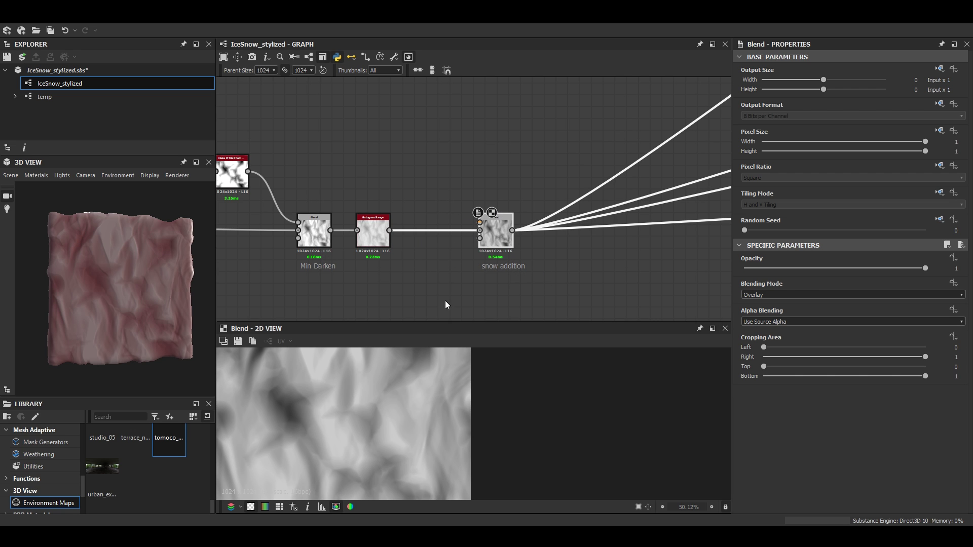
pyautogui.moveTo(134, 271); pyautogui.dragTo(121, 294)
# Connect the final Blur HQ Grayscale output of the snow branch to the foreground input of the snow addition Blend
pyautogui.scroll(-5, 464, 198)
pyautogui.moveTo(463, 198); pyautogui.dragTo(444, 436, button='middle')
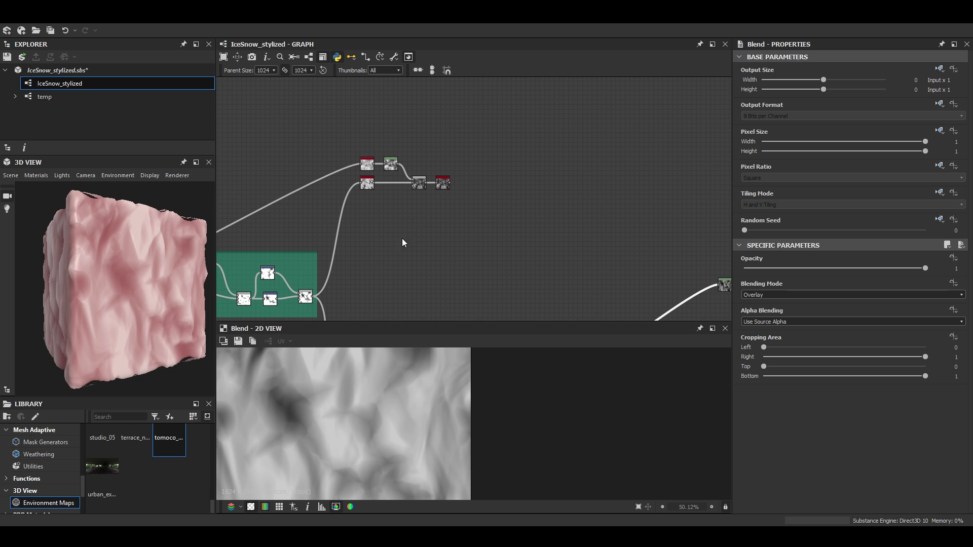
pyautogui.scroll(4, 448, 197)
pyautogui.moveTo(449, 165); pyautogui.dragTo(462, 179)
pyautogui.scroll(-4, 463, 253)
pyautogui.moveTo(465, 304); pyautogui.dragTo(446, 97, button='middle')
pyautogui.scroll(4, 449, 205)
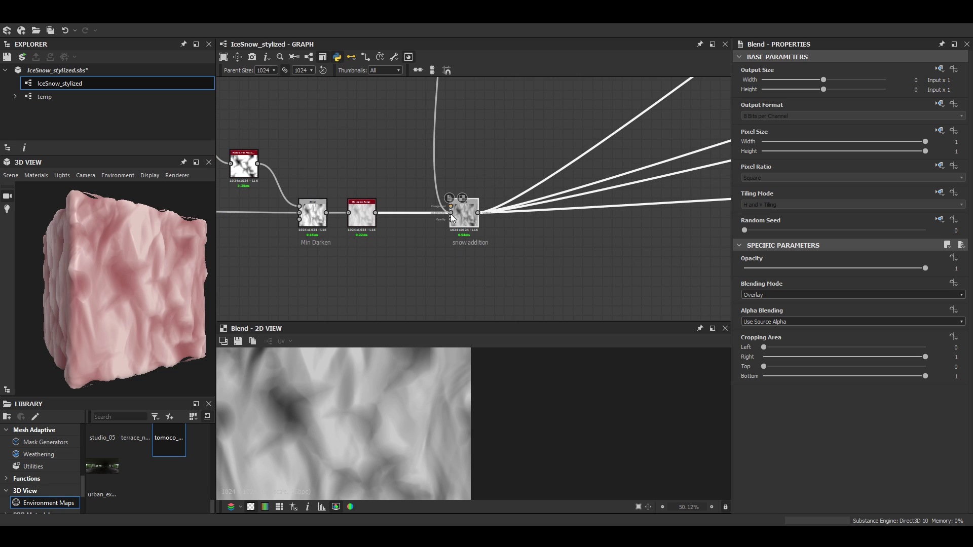
# Test a lower opacity on the snow addition Blend and restore it to 1
pyautogui.click(450, 206)
pyautogui.scroll(-2, 375, 414)
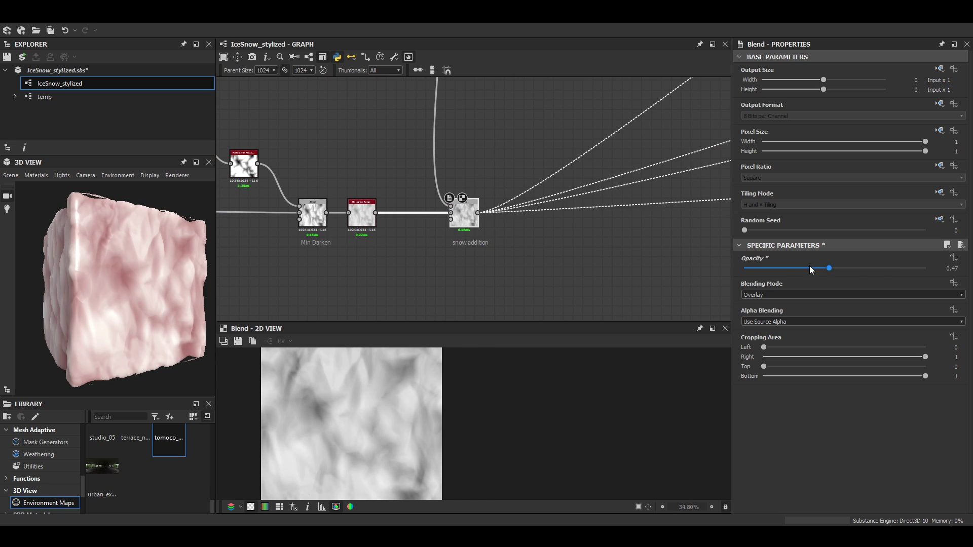
pyautogui.moveTo(810, 266); pyautogui.dragTo(928, 264)
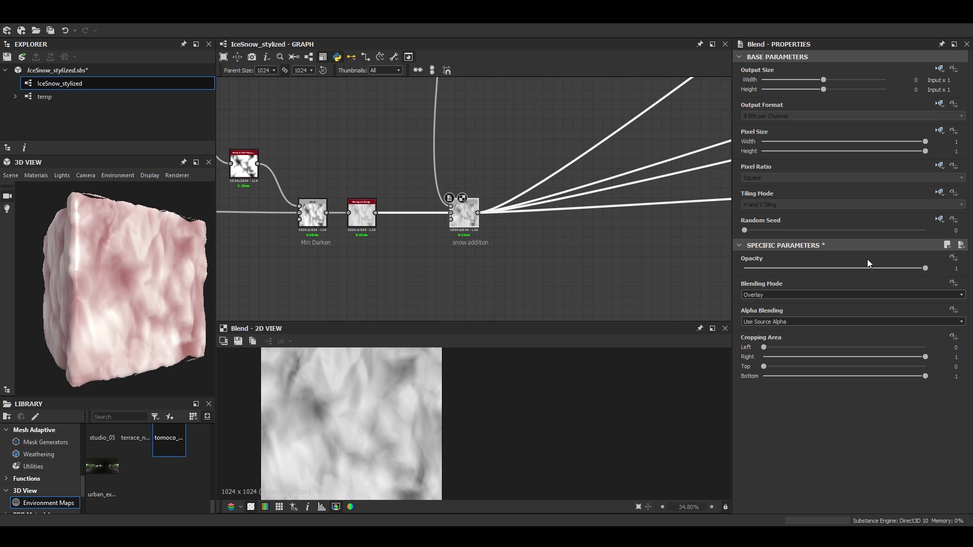
# Examine the snow addition's effect on the material up close in the 3D and 2D views
pyautogui.moveTo(109, 284); pyautogui.dragTo(66, 312)
pyautogui.scroll(3, 61, 317)
pyautogui.moveTo(62, 319); pyautogui.dragTo(132, 249, button='middle')
pyautogui.scroll(4, 470, 196)
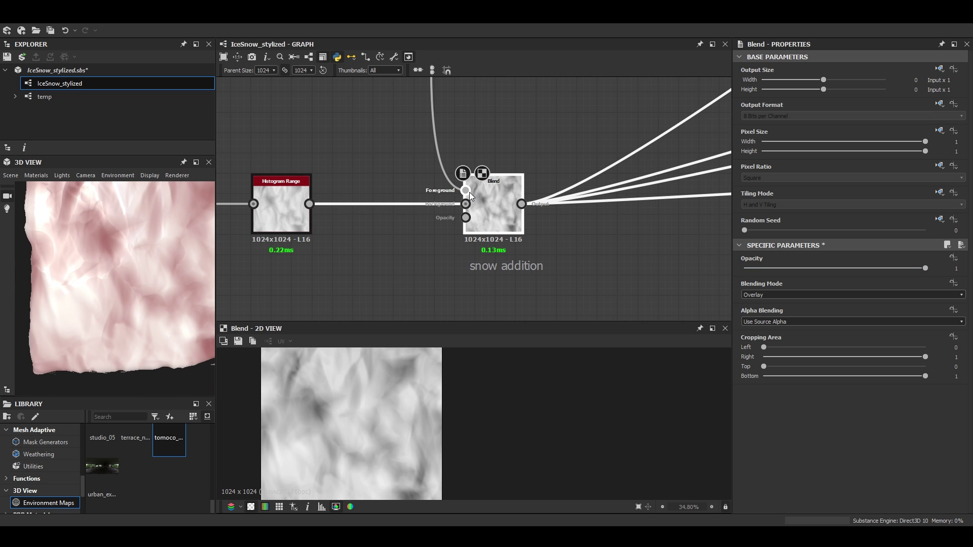
pyautogui.scroll(3, 401, 430)
pyautogui.scroll(-4, 433, 217)
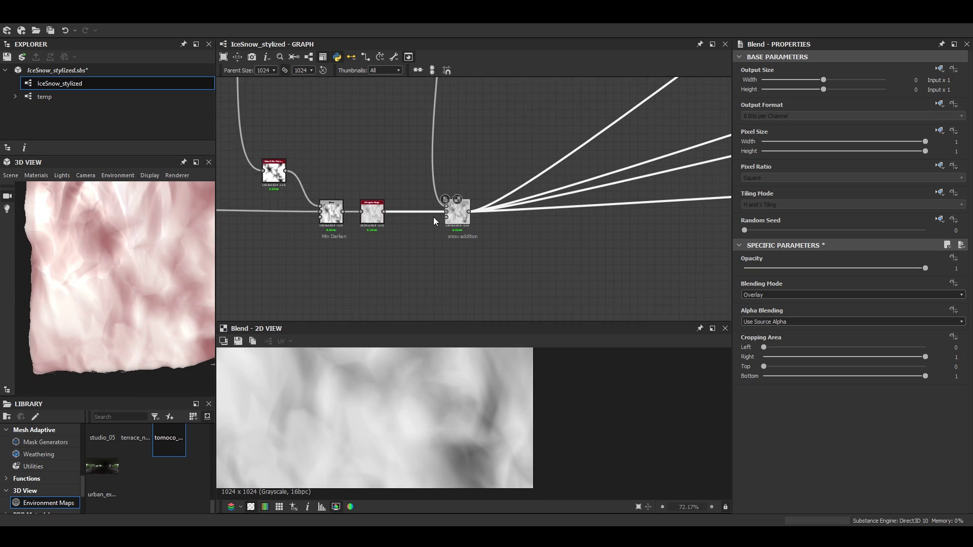
pyautogui.scroll(-3, 434, 217)
pyautogui.moveTo(433, 216); pyautogui.dragTo(436, 237, button='middle')
pyautogui.moveTo(110, 273); pyautogui.dragTo(135, 303, button='middle')
# Insert a Blend node after the final Blur HQ Grayscale of the snow branch and set its blending mode to Subtract
pyautogui.scroll(-3, 147, 307)
pyautogui.moveTo(385, 106); pyautogui.dragTo(378, 310, button='middle')
pyautogui.scroll(4, 408, 184)
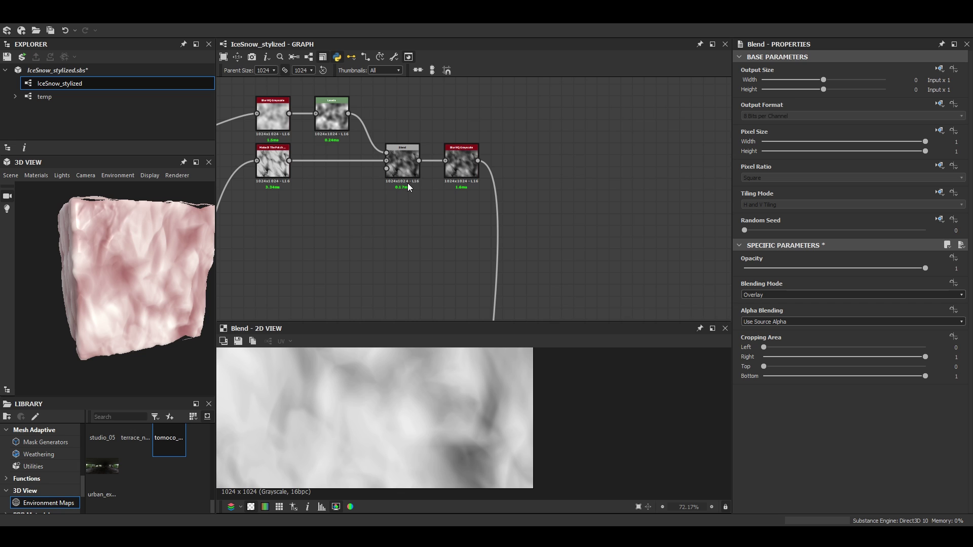
pyautogui.scroll(-3, 407, 183)
pyautogui.moveTo(418, 183); pyautogui.dragTo(389, 167, button='middle')
pyautogui.scroll(-2, 389, 177)
pyautogui.moveTo(390, 210); pyautogui.dragTo(358, 228, button='middle')
pyautogui.scroll(4, 365, 166)
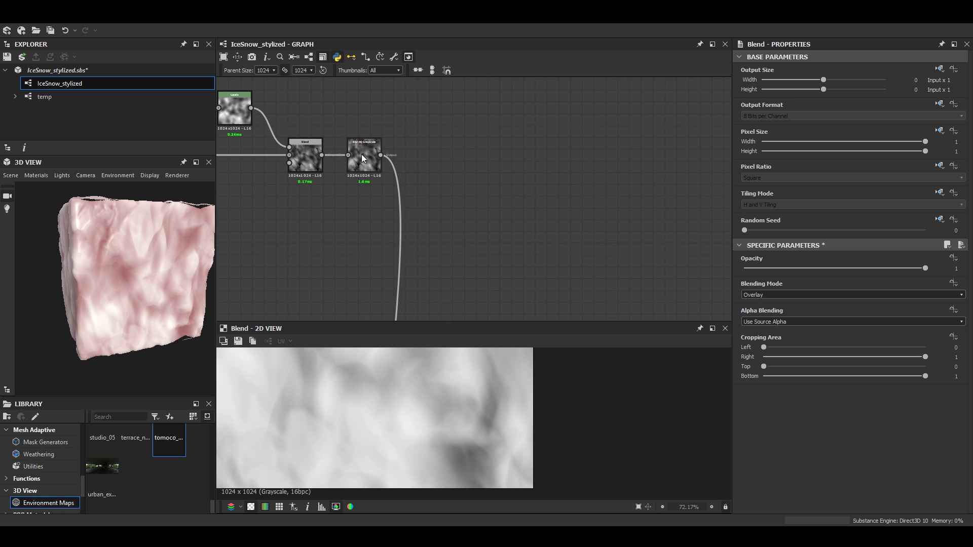
pyautogui.scroll(-2, 361, 158)
pyautogui.moveTo(362, 158); pyautogui.dragTo(446, 204, button='middle')
pyautogui.click(510, 154)
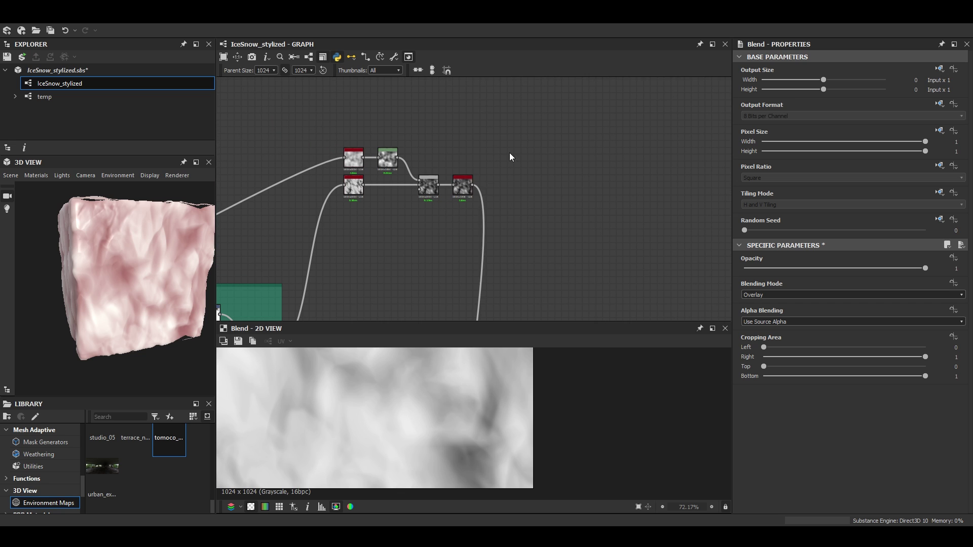
pyautogui.click(463, 184)
pyautogui.press('space')
pyautogui.click(501, 224)
pyautogui.click(768, 297)
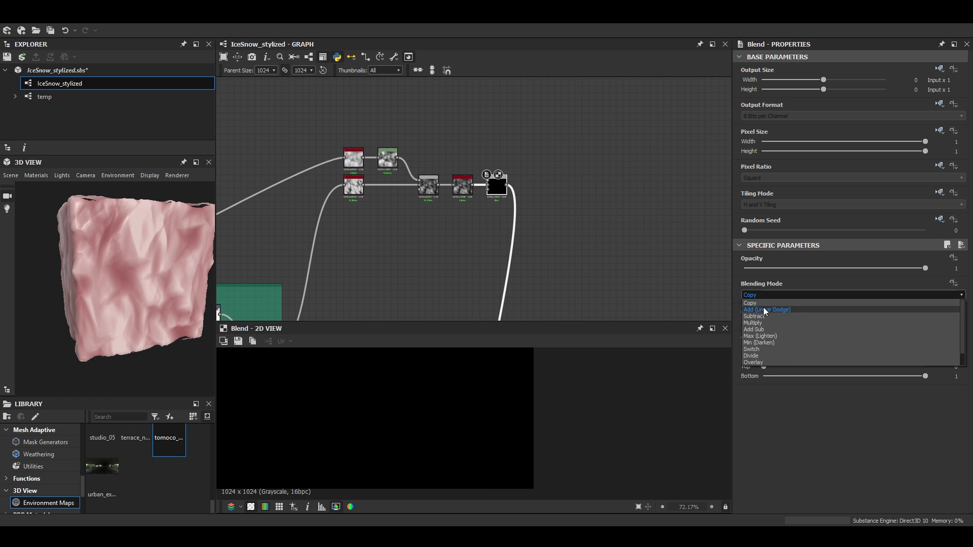
pyautogui.click(763, 307)
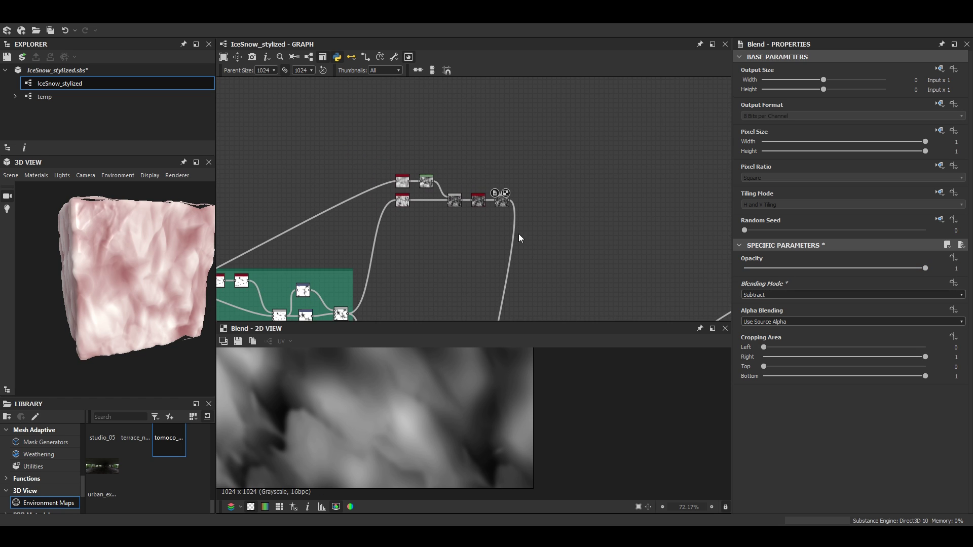
# Add a Fractal Sum 2 noise above the snow branch, followed by a Blur HQ Grayscale with intensity 0.5
pyautogui.press('space')
pyautogui.click(406, 178)
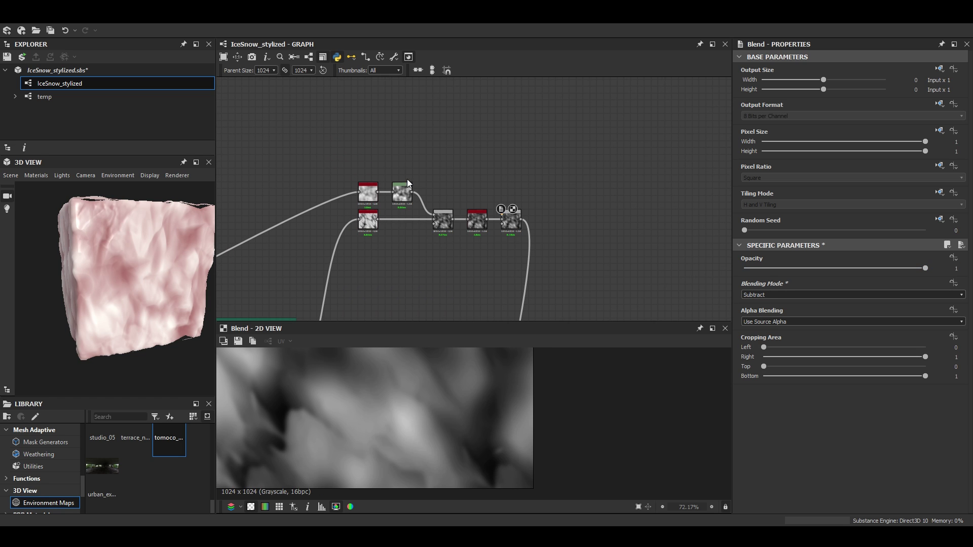
pyautogui.press('space')
pyautogui.write('blur')
pyautogui.click(416, 187)
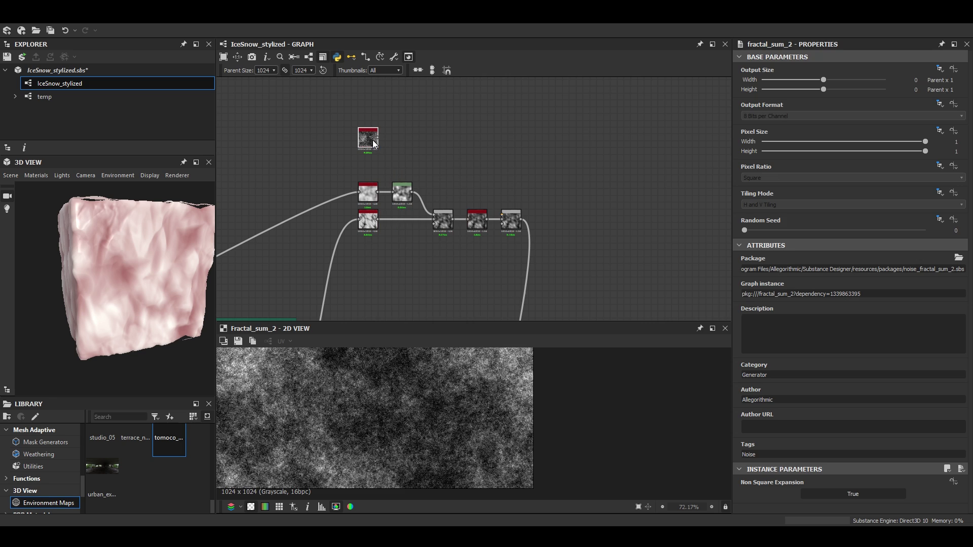
pyautogui.write('0.5')
pyautogui.press('Return')
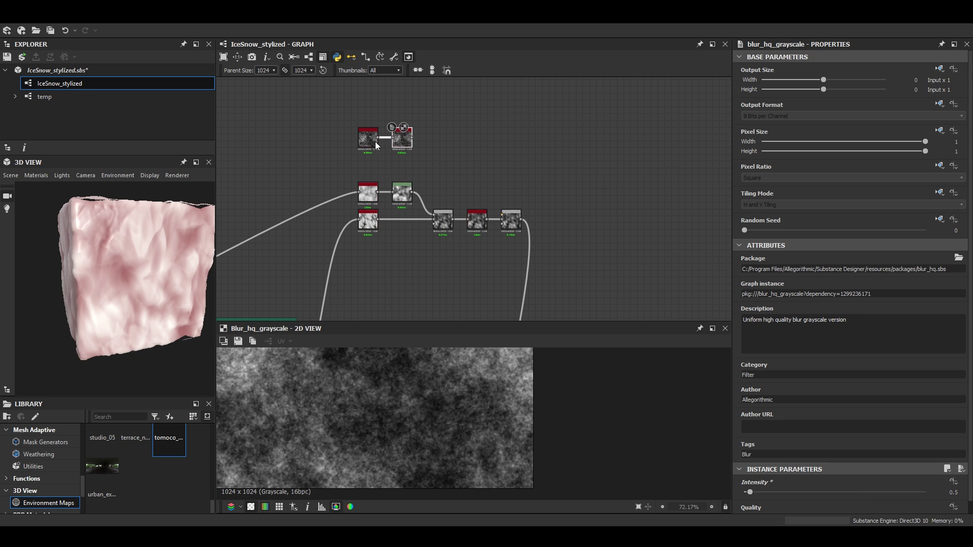
# Connect the blurred Fractal Sum 2 to the Subtract Blend's foreground and set the Blend's opacity to 0.3
pyautogui.scroll(2, 405, 135)
pyautogui.click(540, 246)
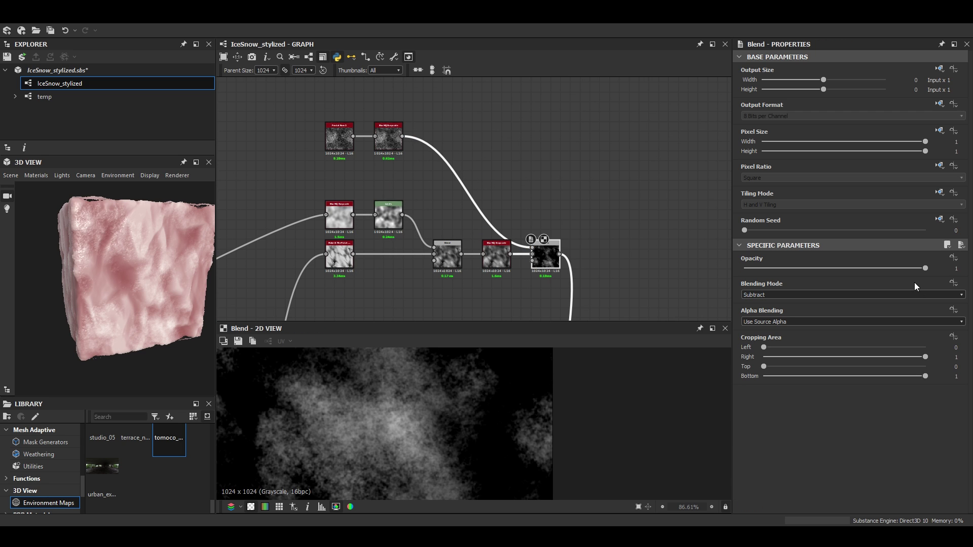
pyautogui.moveTo(923, 268); pyautogui.dragTo(798, 274)
pyautogui.scroll(-3, 435, 378)
pyautogui.scroll(5, 160, 293)
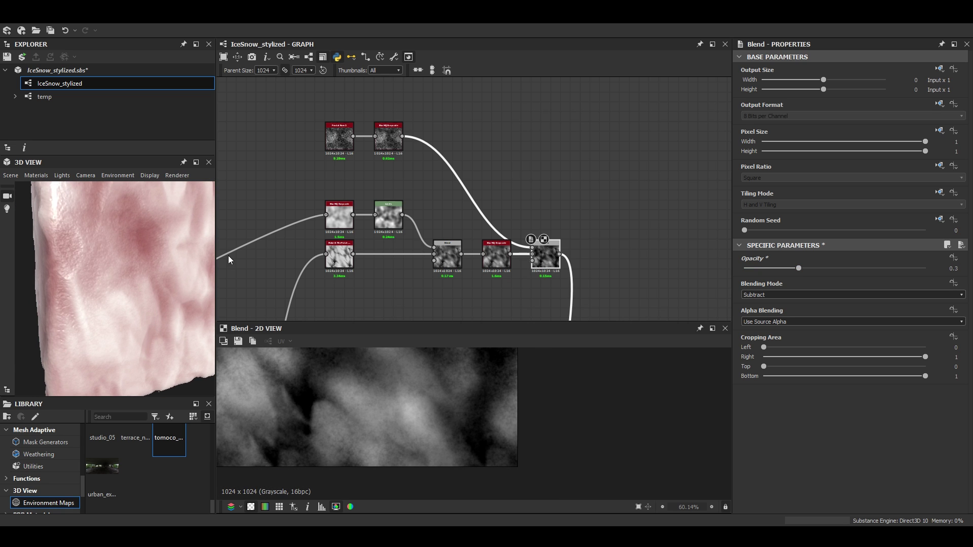
# Insert another Blend node after the Subtract Blend and place it farther along the output connection
pyautogui.press('f')
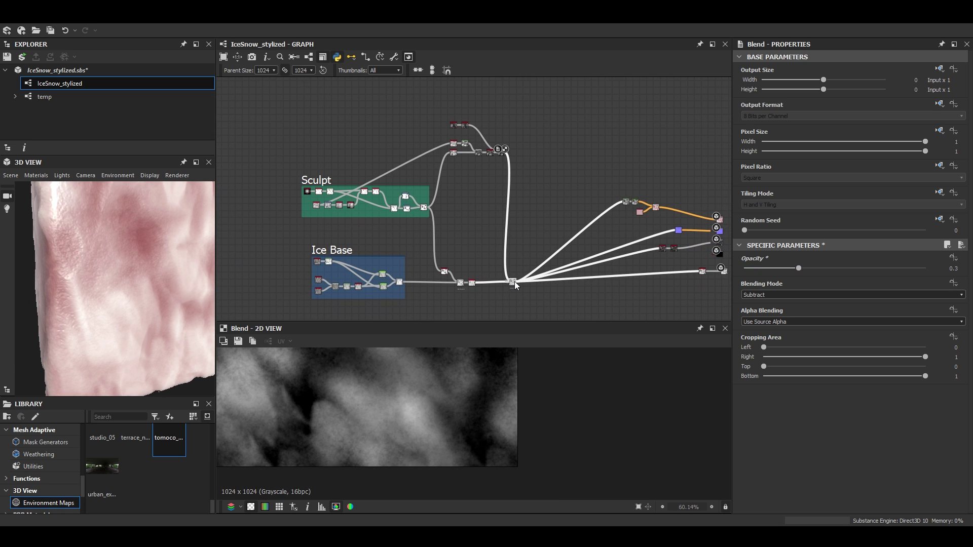
pyautogui.press('f')
pyautogui.press('space')
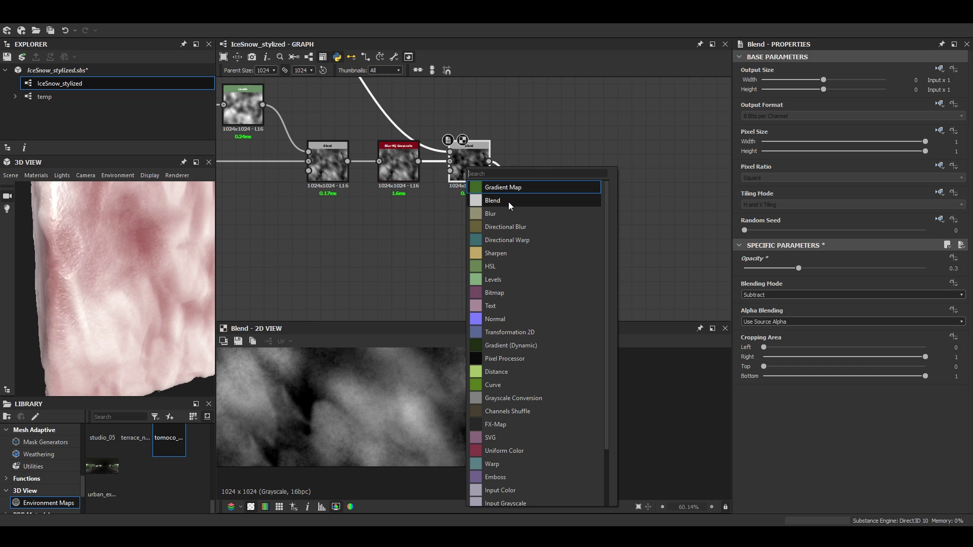
pyautogui.click(508, 200)
pyautogui.moveTo(552, 168); pyautogui.dragTo(588, 171)
pyautogui.scroll(-2, 573, 212)
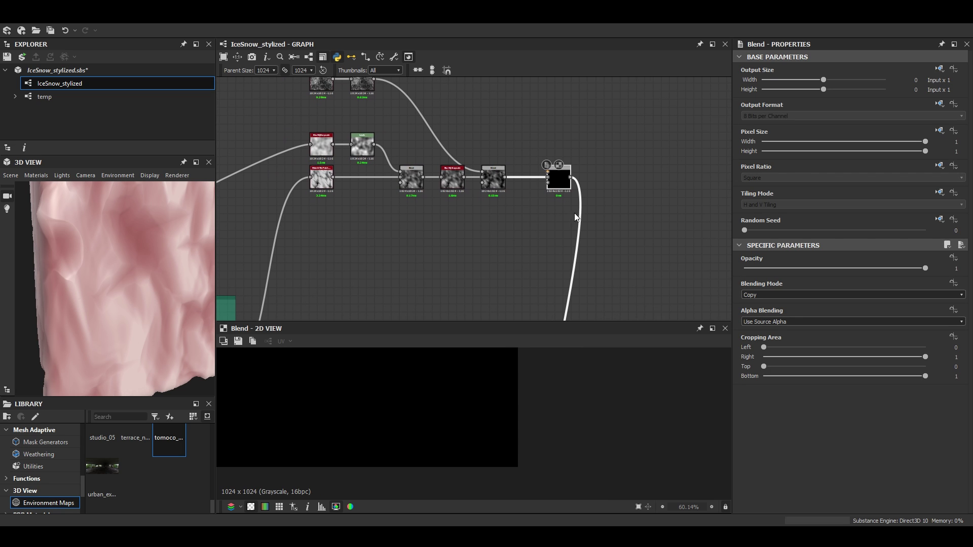
# Add an unconnected DeteDirectionalWarp node above the end of the snow branch
pyautogui.scroll(-1, 588, 229)
pyautogui.moveTo(550, 193); pyautogui.dragTo(558, 236, button='middle')
pyautogui.press('space')
pyautogui.scroll(-5, 466, 137)
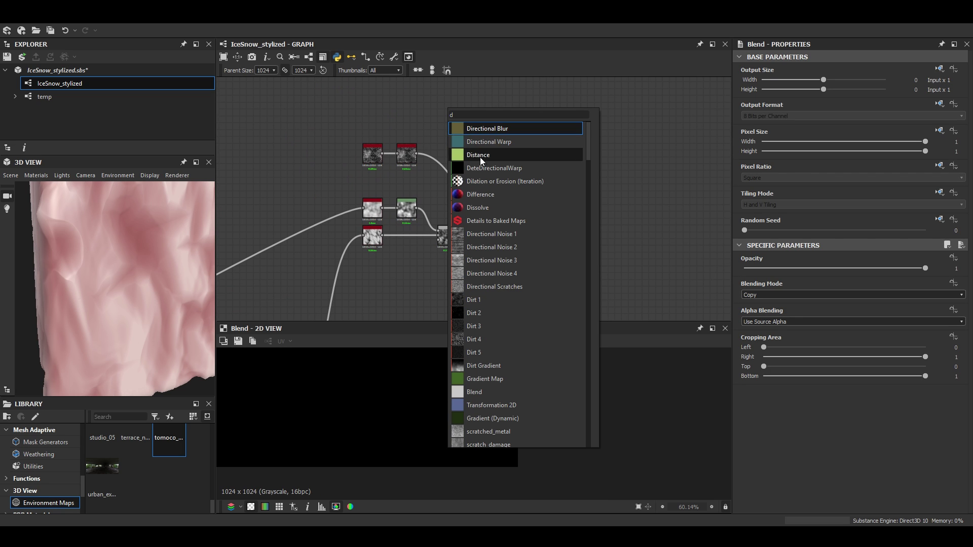
pyautogui.click(479, 157)
pyautogui.scroll(3, 496, 162)
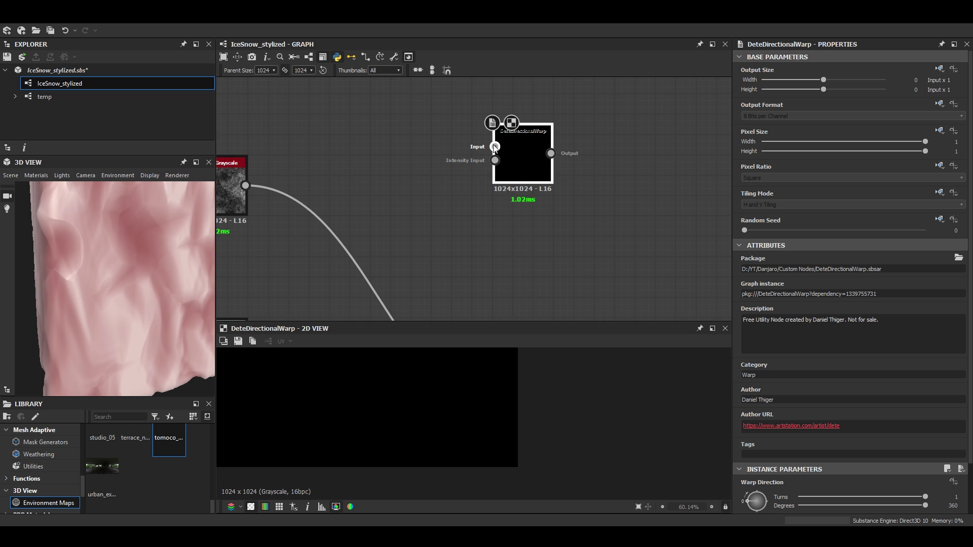
pyautogui.scroll(-3, 493, 150)
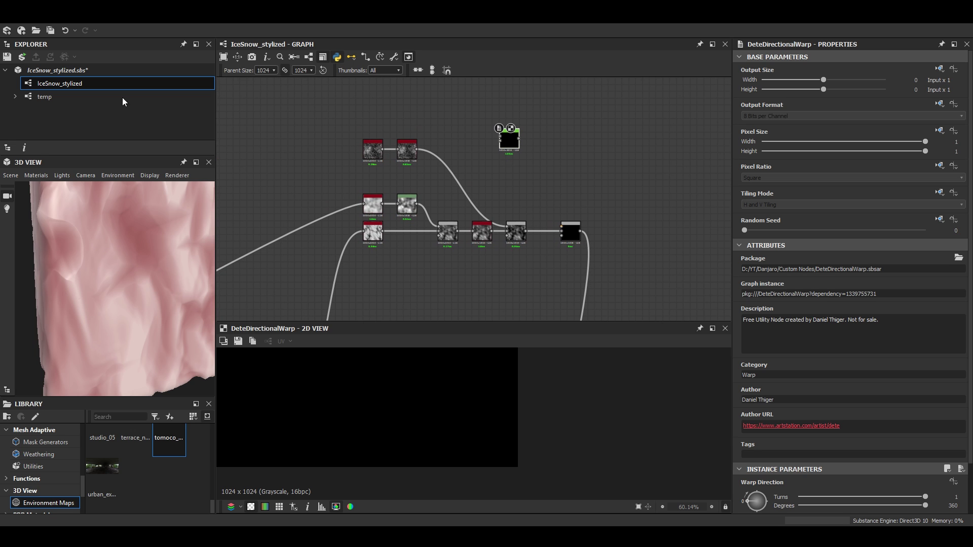
# Connect the Levels output of the crystal pattern in the Ice Base frame to the DeteDirectionalWarp's main input
pyautogui.scroll(-4, 460, 235)
pyautogui.moveTo(460, 235)
pyautogui.mouseDown(button='middle')
pyautogui.moveTo(543, 121)
pyautogui.moveTo(489, 129)
pyautogui.mouseUp(button='middle')
pyautogui.scroll(6, 361, 232)
pyautogui.scroll(2, 398, 201)
pyautogui.moveTo(398, 201); pyautogui.dragTo(390, 248, button='middle')
pyautogui.scroll(2, 390, 228)
pyautogui.scroll(-3, 422, 222)
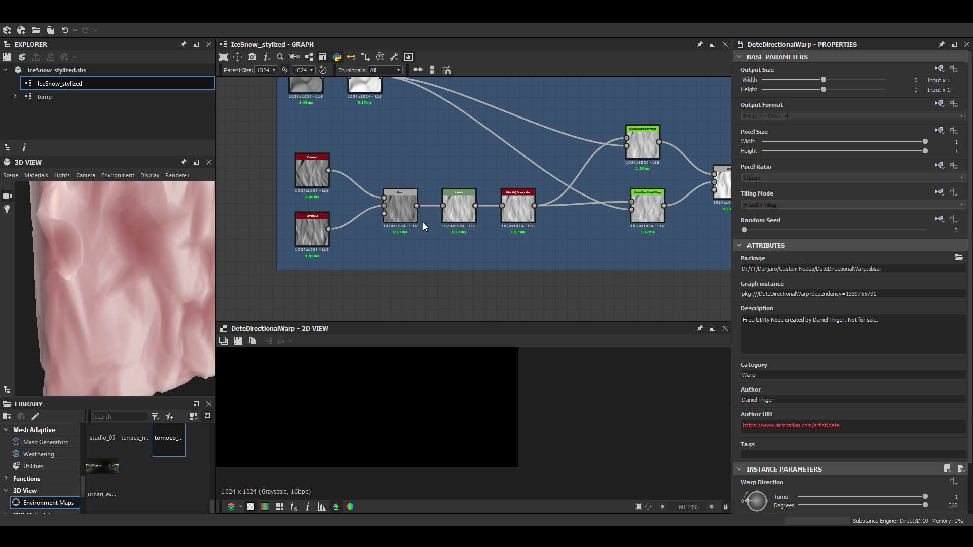
pyautogui.scroll(5, 482, 210)
pyautogui.scroll(-4, 520, 178)
pyautogui.moveTo(496, 189); pyautogui.dragTo(520, 171)
pyautogui.scroll(-5, 521, 170)
pyautogui.moveTo(525, 158); pyautogui.dragTo(441, 223, button='middle')
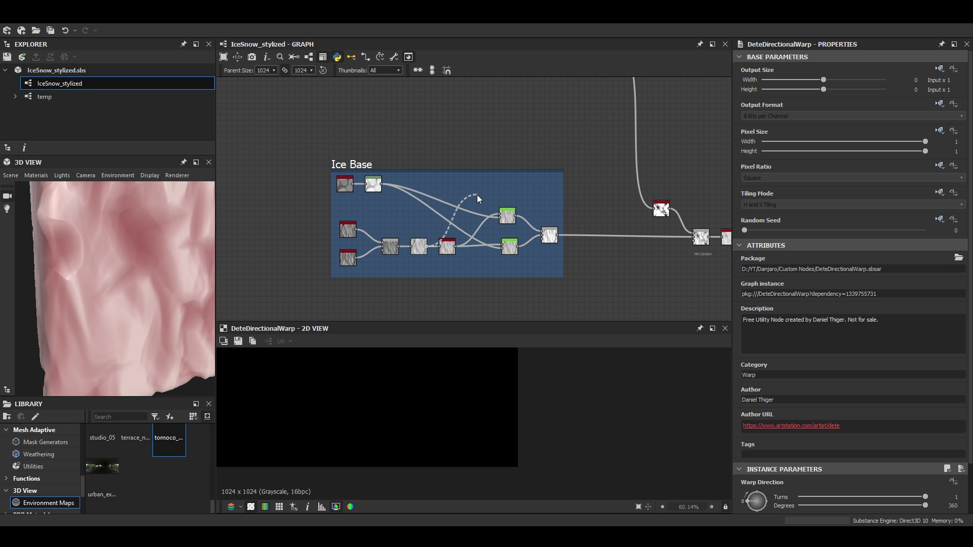
pyautogui.moveTo(481, 187); pyautogui.dragTo(445, 226, button='middle')
pyautogui.moveTo(528, 171); pyautogui.dragTo(390, 269, button='middle')
pyautogui.scroll(4, 436, 161)
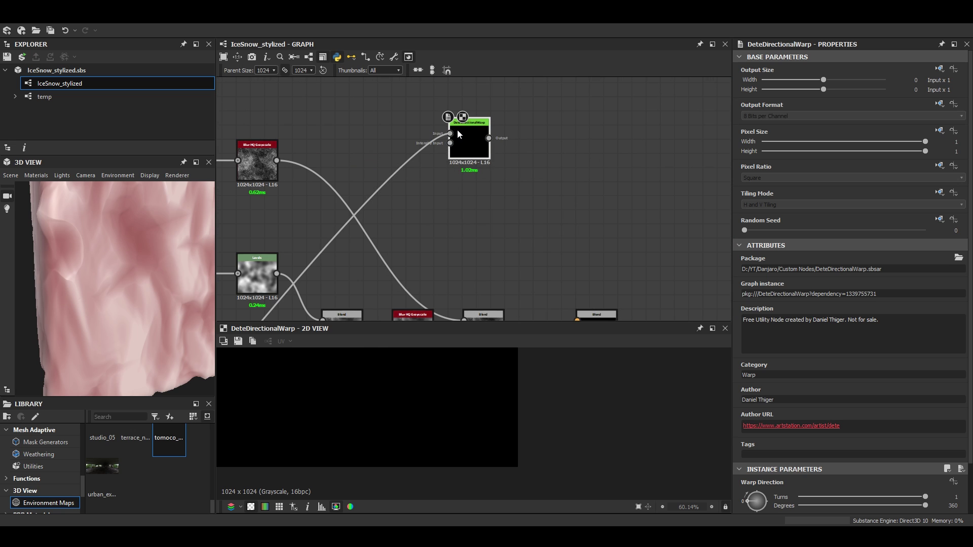
pyautogui.click(455, 131)
pyautogui.moveTo(473, 152); pyautogui.dragTo(508, 160)
# Connect the node between Transformation 2D and Auto Levels in the Sculpt frame to the DeteDirectionalWarp's Intensity Input
pyautogui.scroll(3, 501, 158)
pyautogui.scroll(-8, 494, 154)
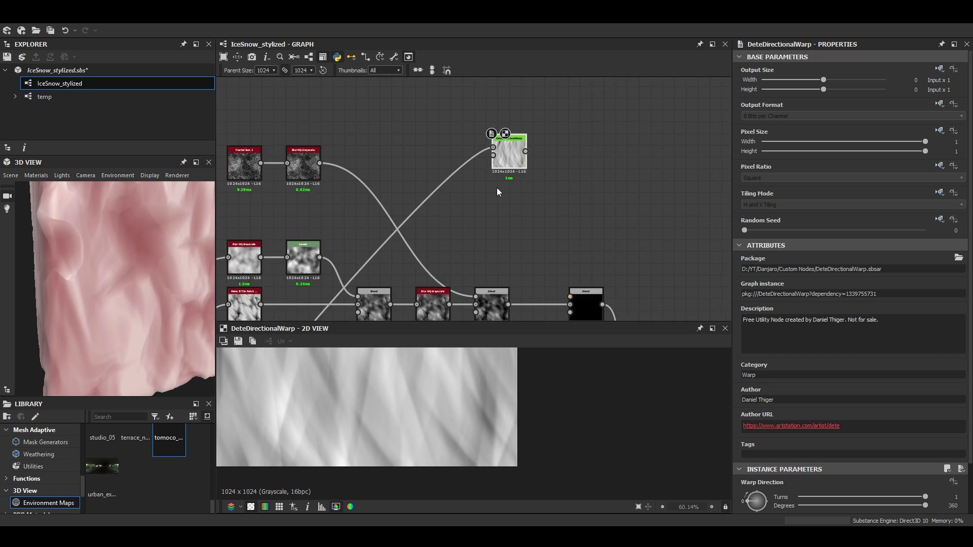
pyautogui.scroll(5, 481, 187)
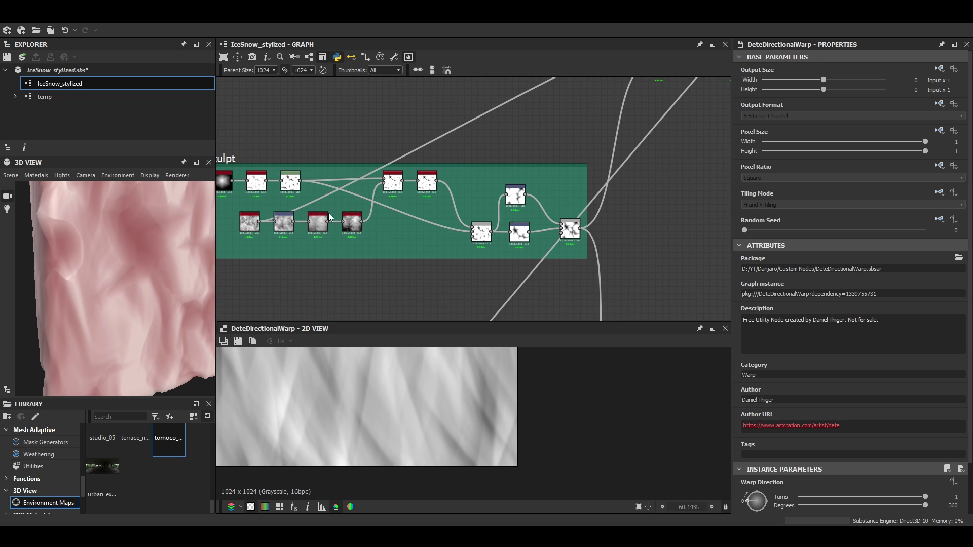
pyautogui.scroll(4, 379, 229)
pyautogui.scroll(-3, 410, 232)
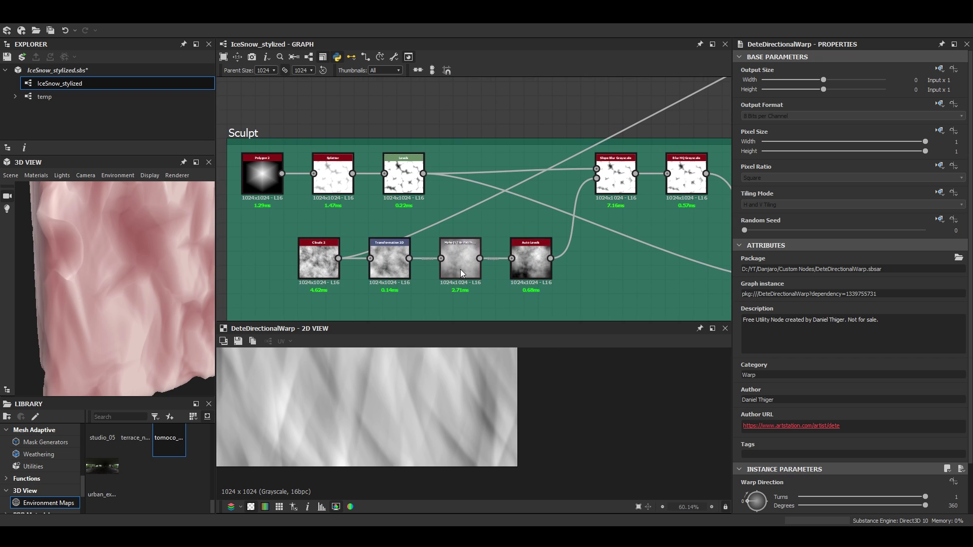
pyautogui.click(479, 259)
pyautogui.scroll(-4, 478, 257)
pyautogui.moveTo(694, 96); pyautogui.dragTo(319, 308, button='middle')
pyautogui.scroll(6, 540, 159)
pyautogui.click(478, 183)
pyautogui.moveTo(501, 184); pyautogui.dragTo(477, 187)
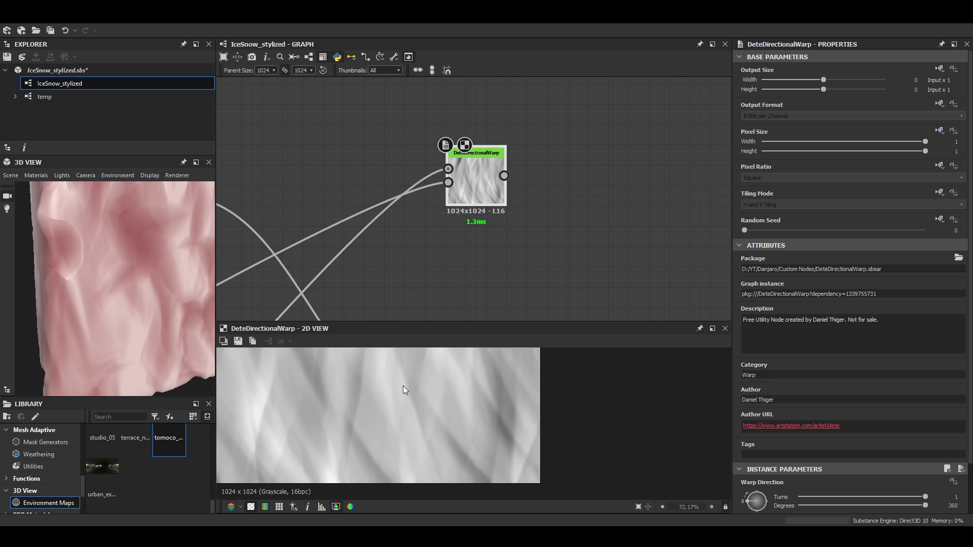
# Configure the DeteDirectionalWarp with 3 direction vectors, an intensity of 60 and a warp direction of 170 degrees
pyautogui.moveTo(403, 385); pyautogui.dragTo(424, 417, button='middle')
pyautogui.scroll(-2, 432, 413)
pyautogui.scroll(-1, 851, 304)
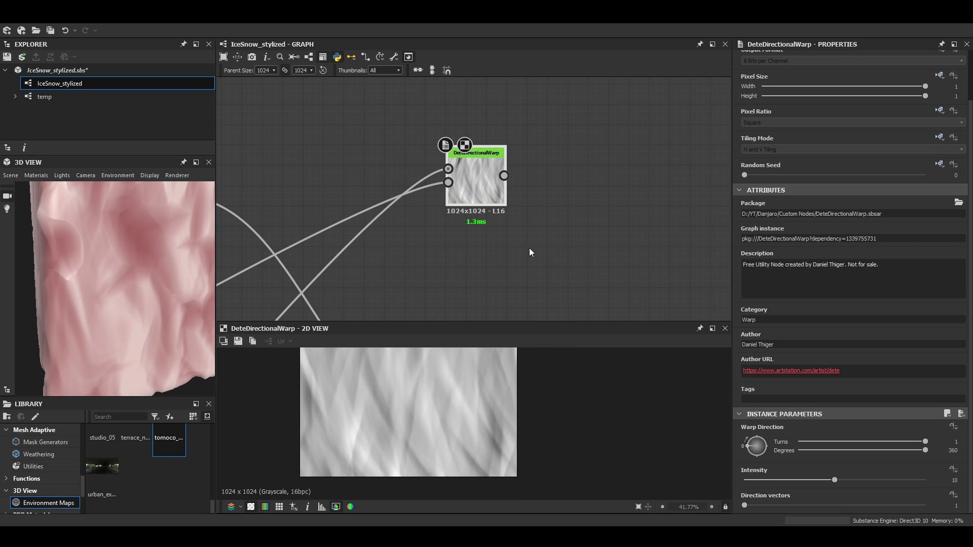
pyautogui.scroll(-3, 477, 217)
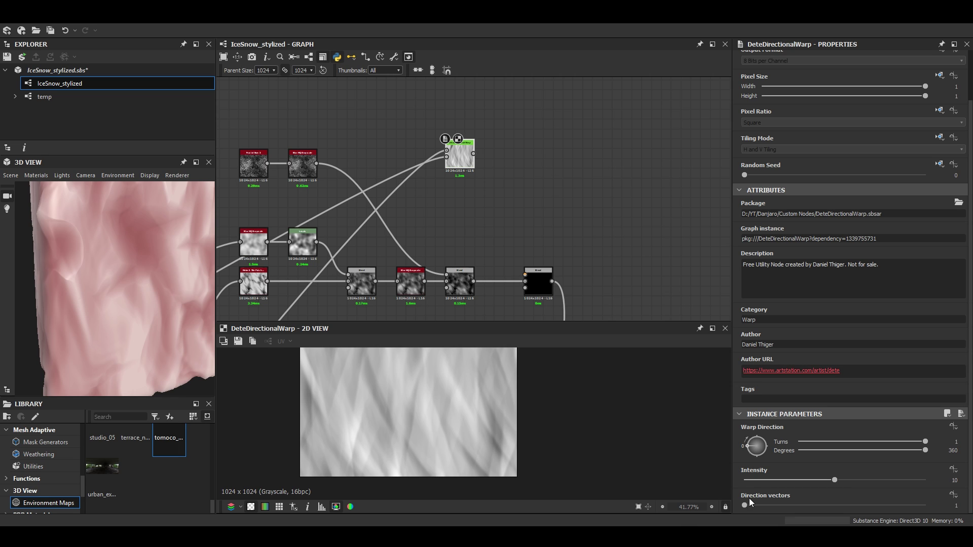
pyautogui.click(864, 505)
pyautogui.click(956, 479)
pyautogui.write('60')
pyautogui.press('Return')
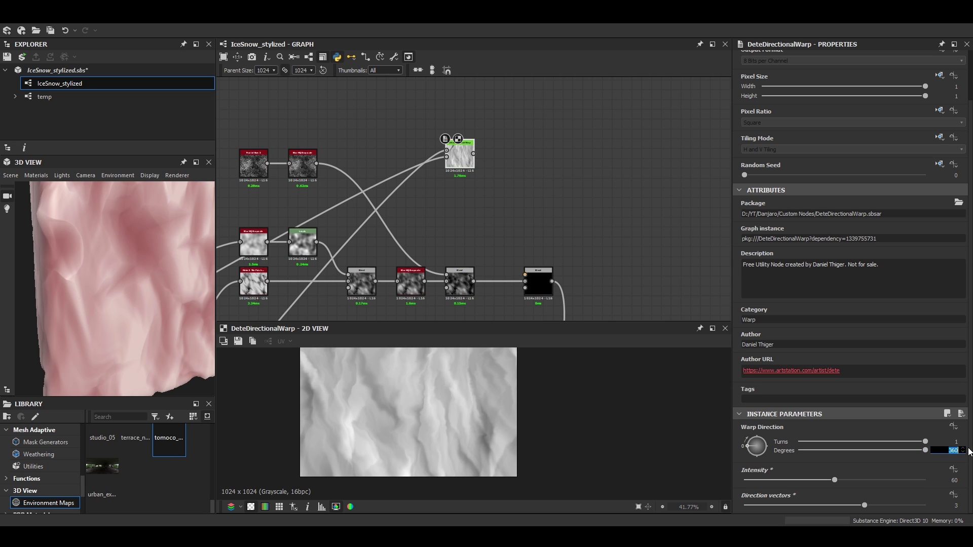
pyautogui.write('170')
pyautogui.press('Return')
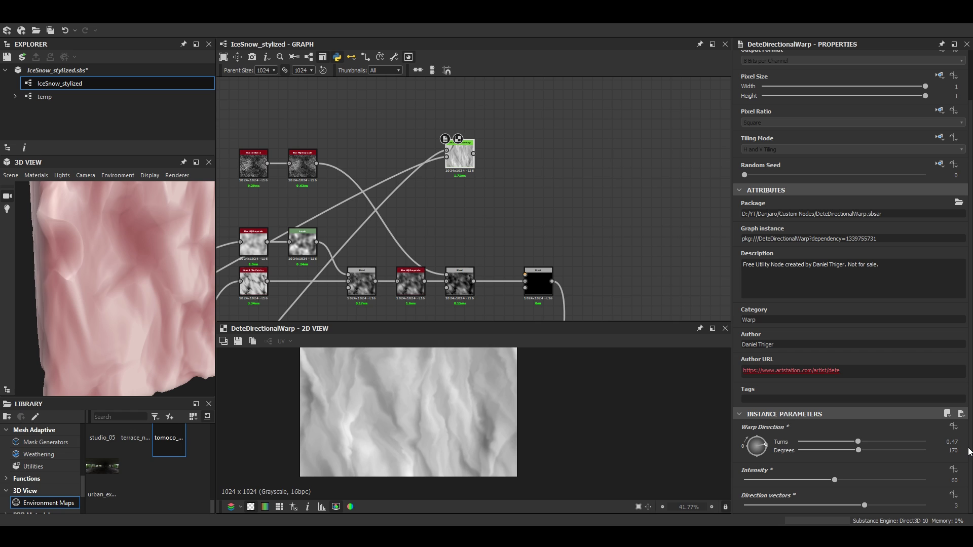
pyautogui.moveTo(413, 426); pyautogui.dragTo(480, 400, button='middle')
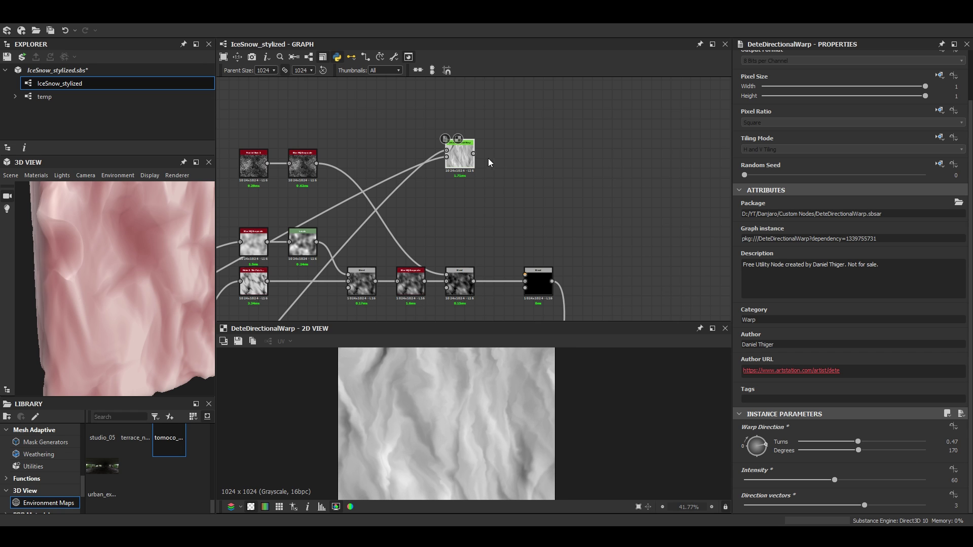
# Connect the DeteDirectionalWarp to the last snow Blend's foreground and insert a Levels node between them
pyautogui.moveTo(540, 265); pyautogui.dragTo(540, 277)
pyautogui.click(539, 278)
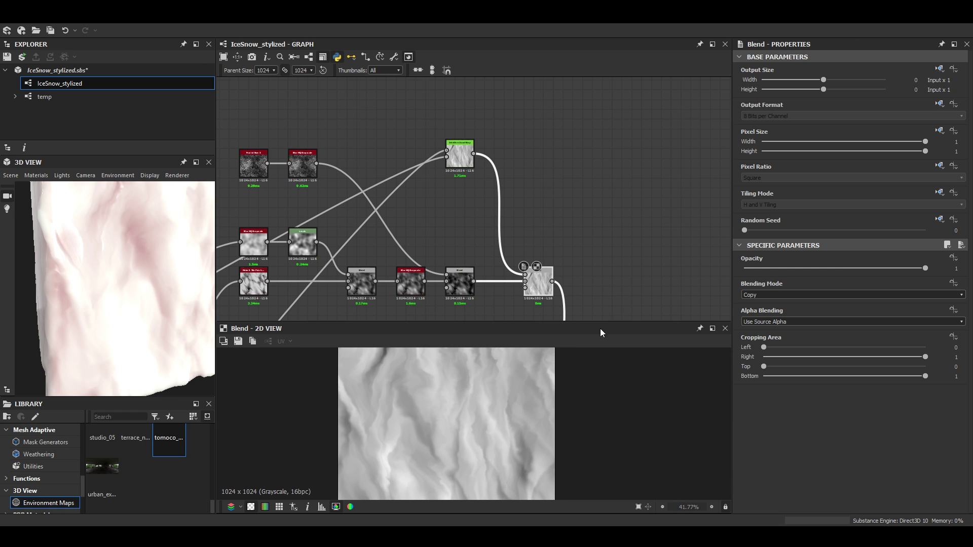
pyautogui.click(449, 157)
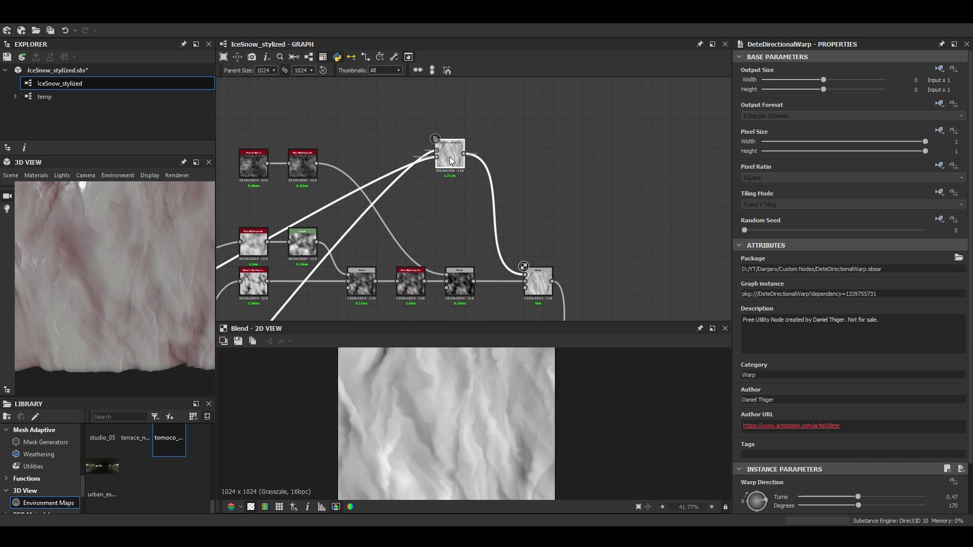
pyautogui.press('space')
pyautogui.write('lev')
pyautogui.press('Return')
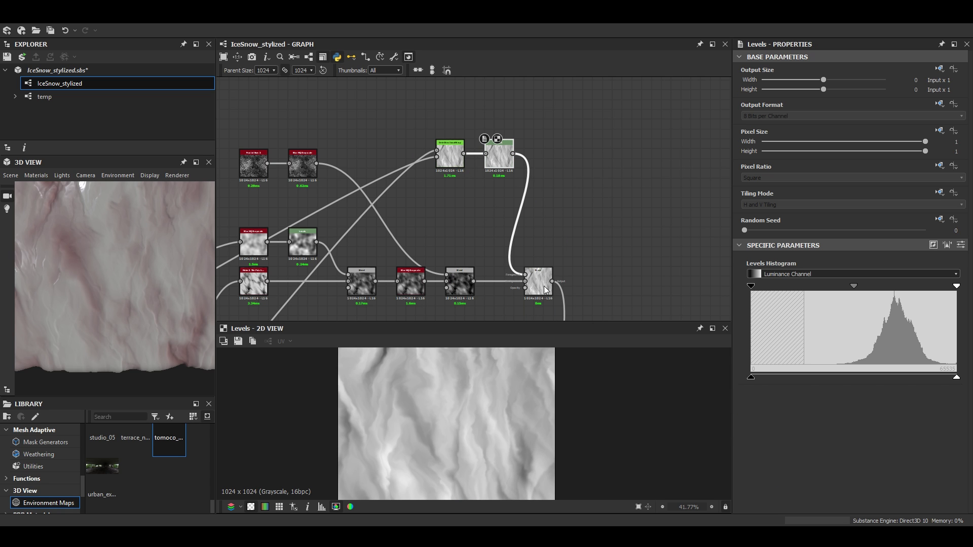
# Add the comment "erosion" to the last Blend of the snow branch
pyautogui.scroll(-3, 543, 285)
pyautogui.moveTo(541, 285); pyautogui.dragTo(537, 254, button='middle')
pyautogui.scroll(-5, 488, 174)
pyautogui.scroll(8, 503, 246)
pyautogui.scroll(-4, 484, 182)
pyautogui.scroll(4, 547, 208)
pyautogui.scroll(1, 547, 210)
pyautogui.click(525, 225)
pyautogui.rightClick(525, 225)
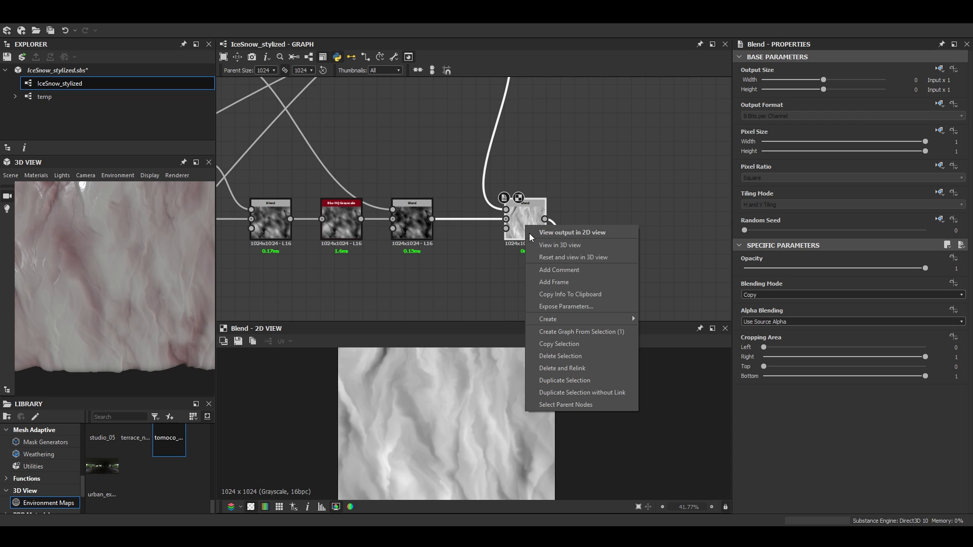
pyautogui.click(566, 275)
pyautogui.write('erosion')
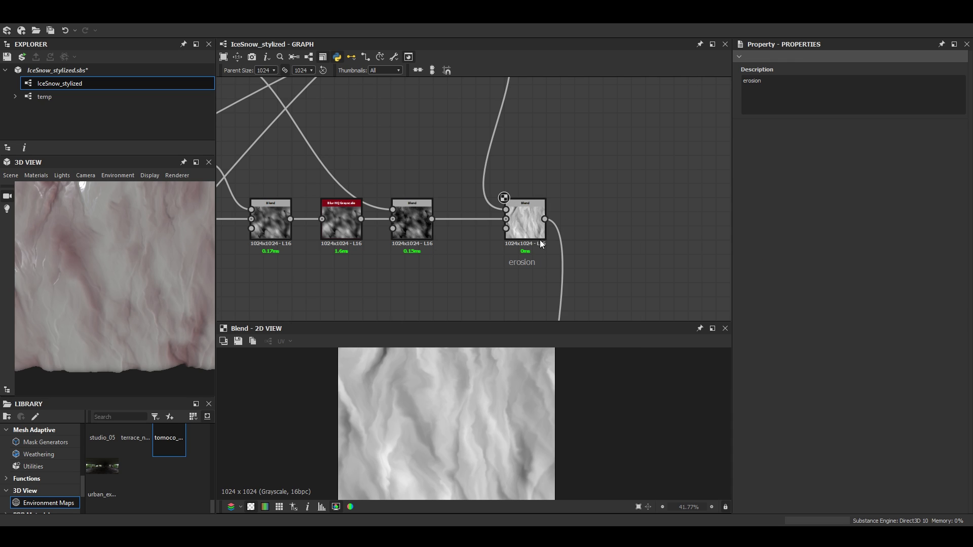
# Set the erosion Blend to Min (Darken) with an opacity of about 0.54
pyautogui.click(540, 238)
pyautogui.click(820, 294)
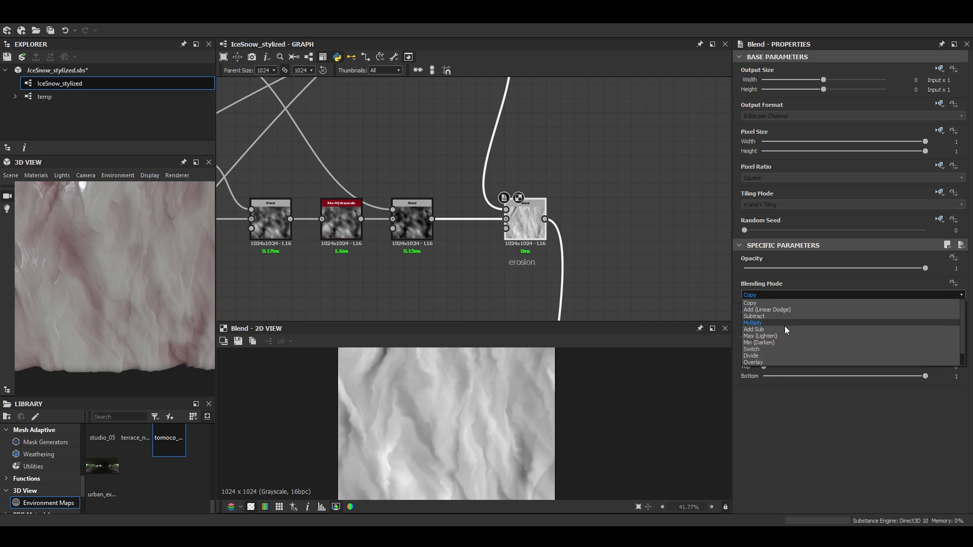
pyautogui.click(774, 340)
pyautogui.moveTo(826, 268); pyautogui.dragTo(710, 262)
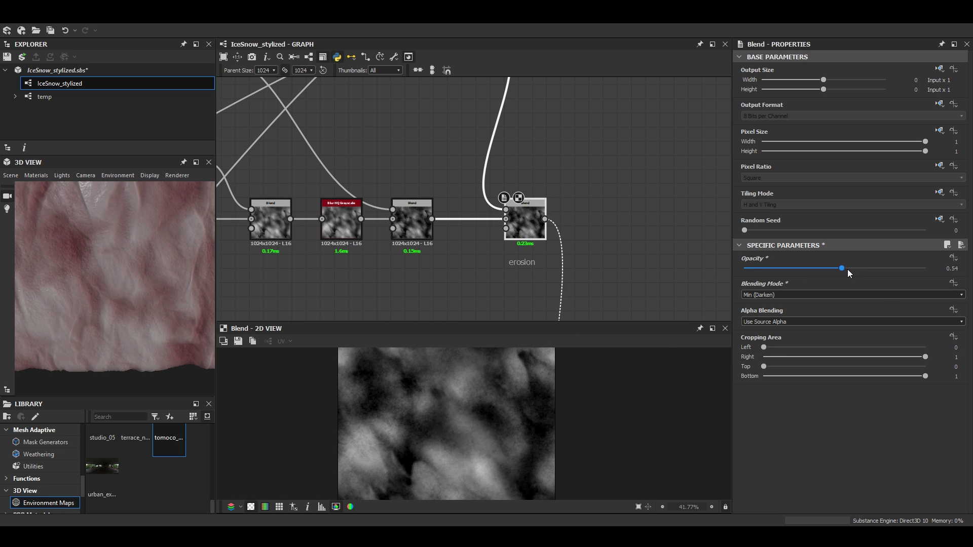
pyautogui.moveTo(847, 269); pyautogui.dragTo(849, 269)
# Set the Levels after the DeteDirectionalWarp to Level In Low 0.28, Level In High 0.75 and Level In Mid 0.7
pyautogui.scroll(-4, 517, 298)
pyautogui.scroll(5, 498, 186)
pyautogui.doubleClick(497, 168)
pyautogui.click(961, 246)
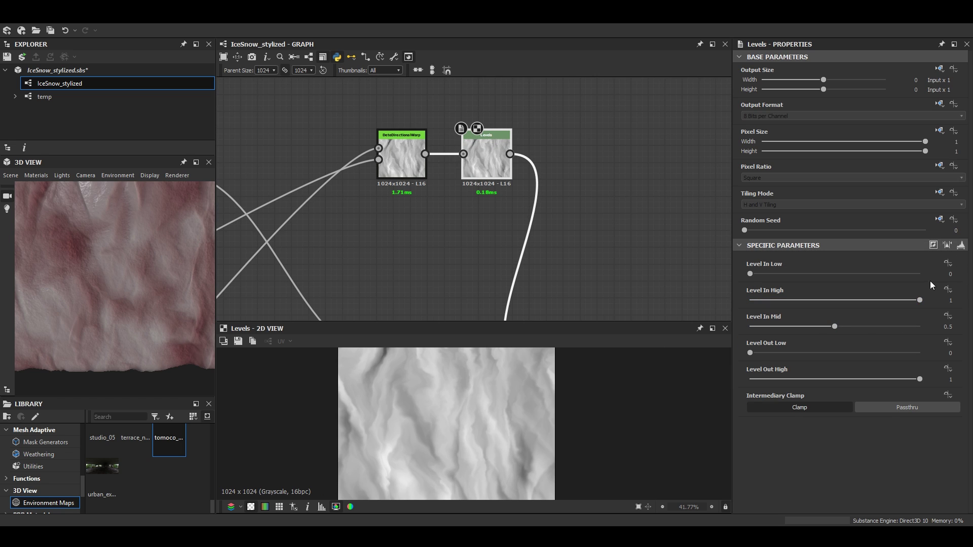
pyautogui.press('Tab')
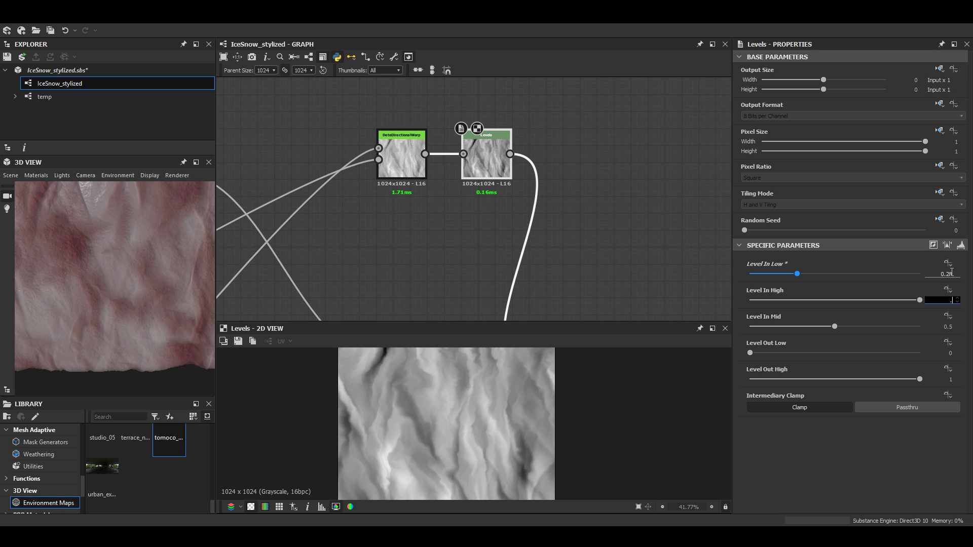
pyautogui.write('0.75')
pyautogui.press('Return')
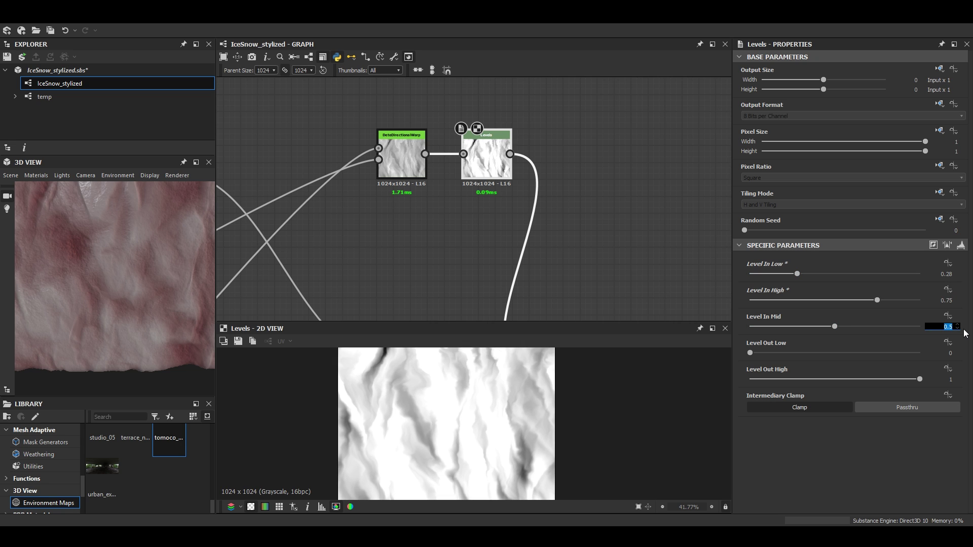
pyautogui.write('0.7')
pyautogui.press('Tab')
pyautogui.scroll(-5, 125, 244)
pyautogui.moveTo(125, 244); pyautogui.dragTo(46, 242)
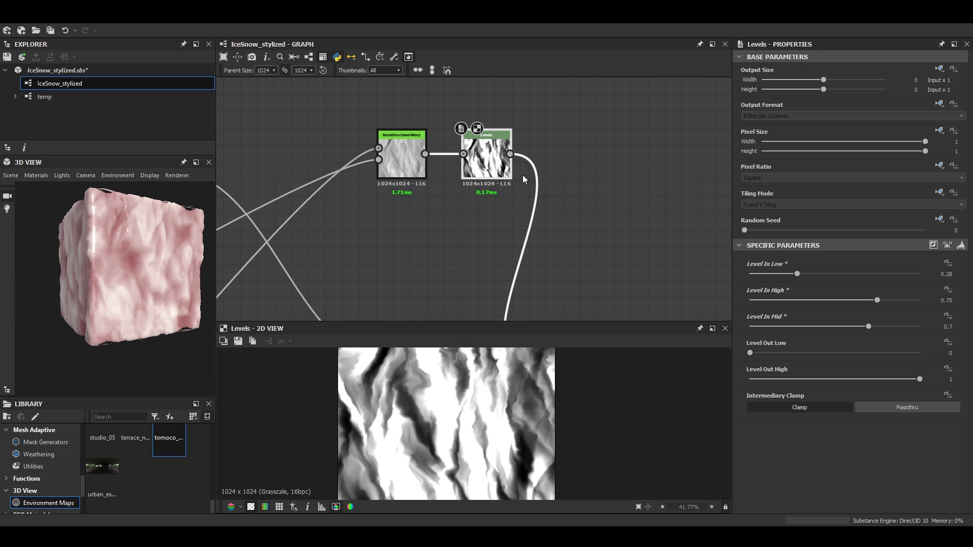
# Set the erosion Blend's opacity to 0.7
pyautogui.scroll(-4, 508, 173)
pyautogui.scroll(5, 509, 215)
pyautogui.click(571, 262)
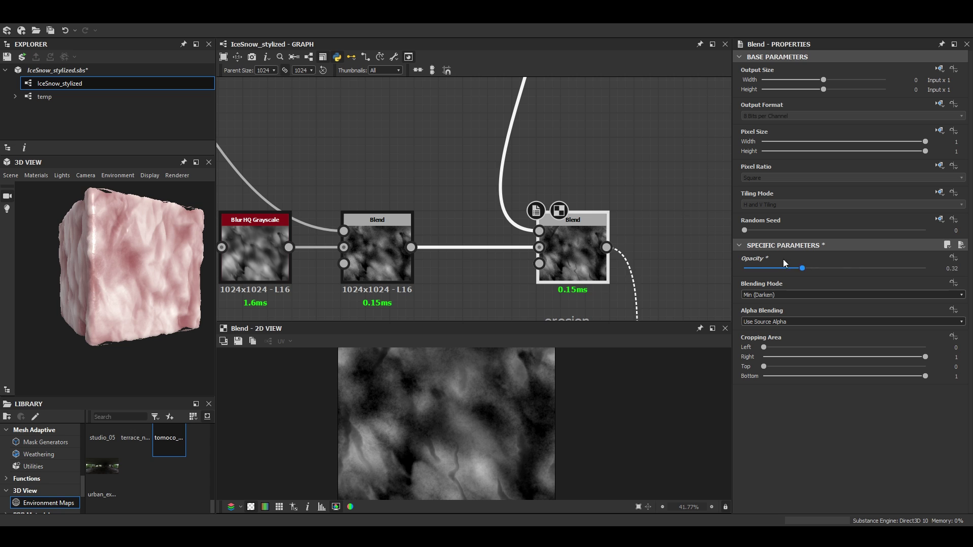
pyautogui.moveTo(802, 268); pyautogui.dragTo(870, 276)
# Set Level In High and Level In Mid to 0.66 in the Levels feeding the first snow Blend
pyautogui.scroll(-5, 616, 240)
pyautogui.moveTo(591, 314); pyautogui.dragTo(555, 208, button='middle')
pyautogui.scroll(-3, 512, 443)
pyautogui.scroll(4, 473, 406)
pyautogui.scroll(-2, 482, 263)
pyautogui.scroll(7, 483, 170)
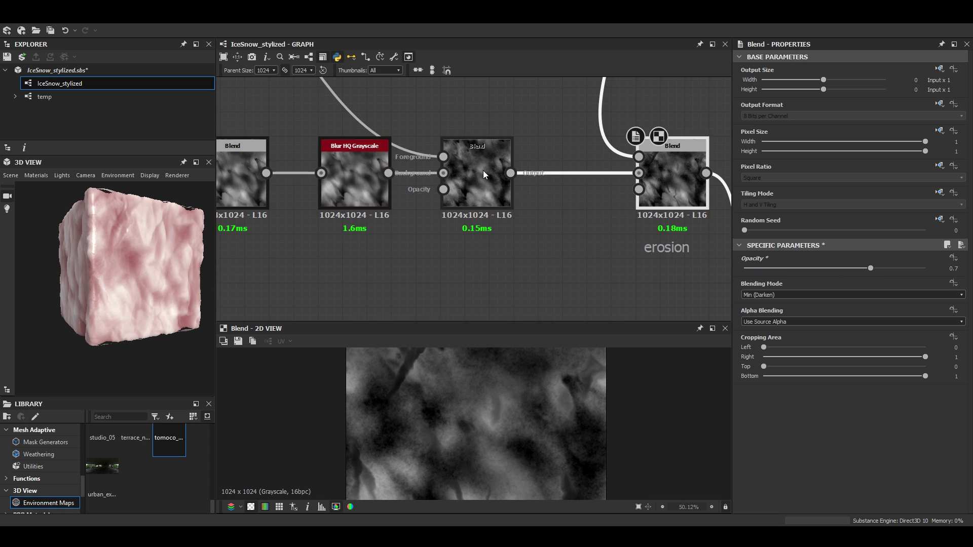
pyautogui.scroll(-3, 484, 174)
pyautogui.scroll(3, 382, 157)
pyautogui.click(377, 140)
pyautogui.click(961, 245)
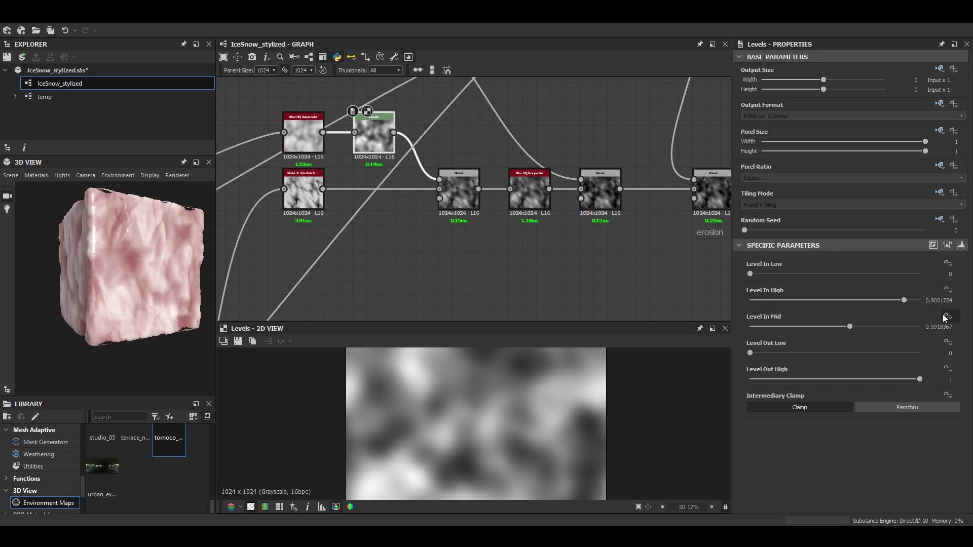
pyautogui.write('.66')
pyautogui.press('Tab')
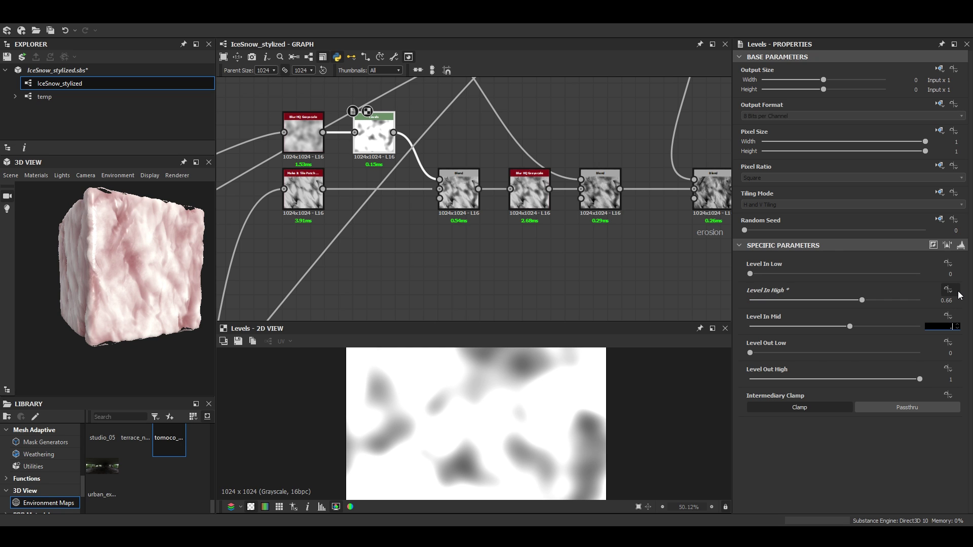
# Lower the opacity of the snow branch's Multiply Blend to 0.5 and check the surface up close in the 3D view
pyautogui.moveTo(591, 286); pyautogui.dragTo(544, 332, button='middle')
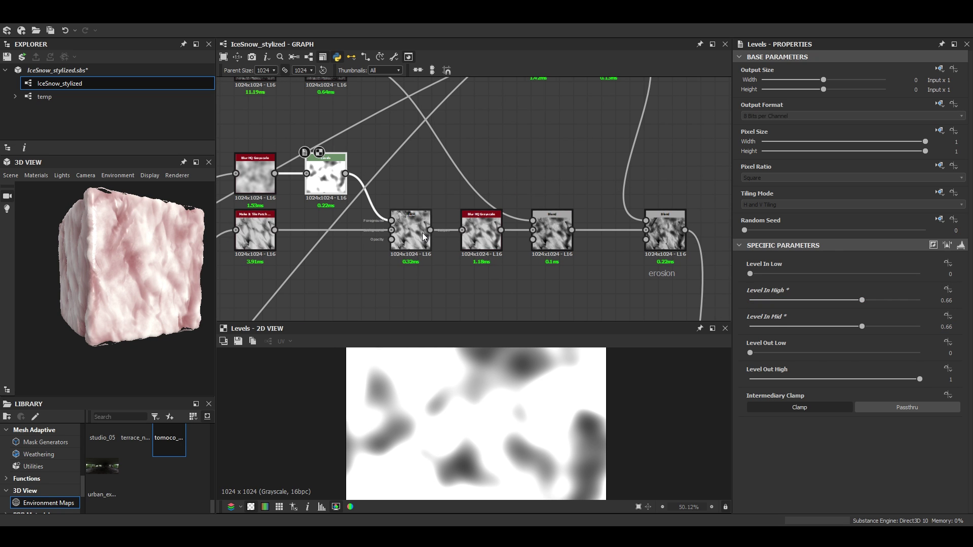
pyautogui.click(410, 232)
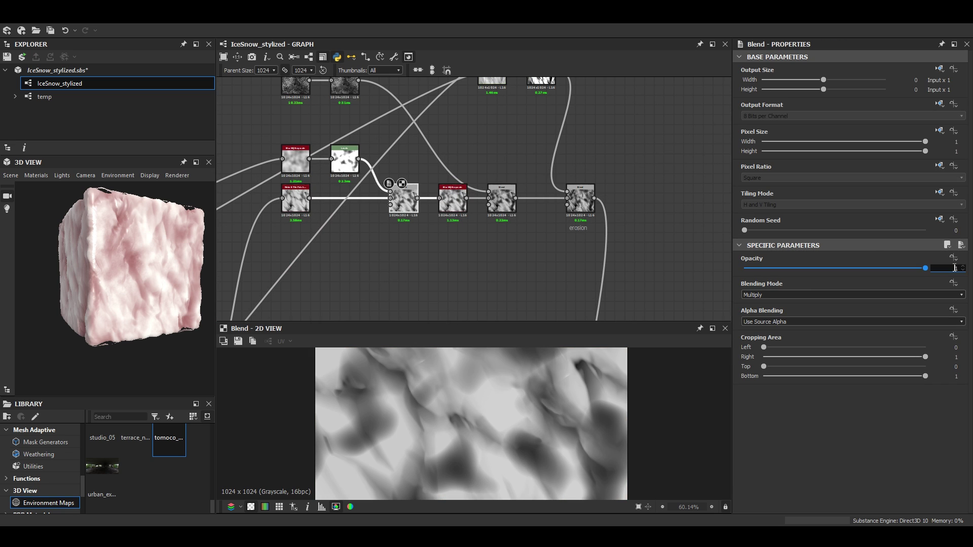
pyautogui.write('.5')
pyautogui.press('Return')
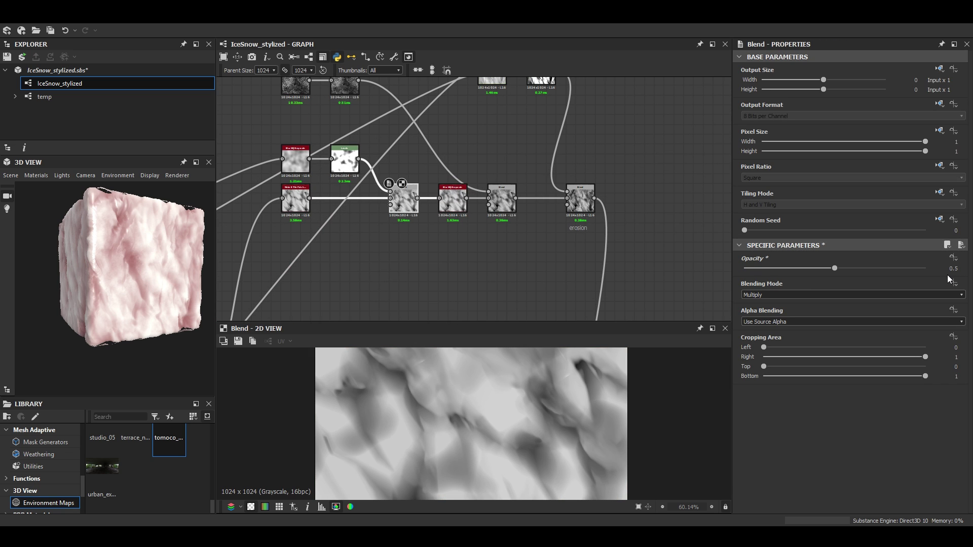
pyautogui.moveTo(174, 281); pyautogui.dragTo(144, 296)
pyautogui.scroll(5, 145, 296)
pyautogui.scroll(5, 459, 222)
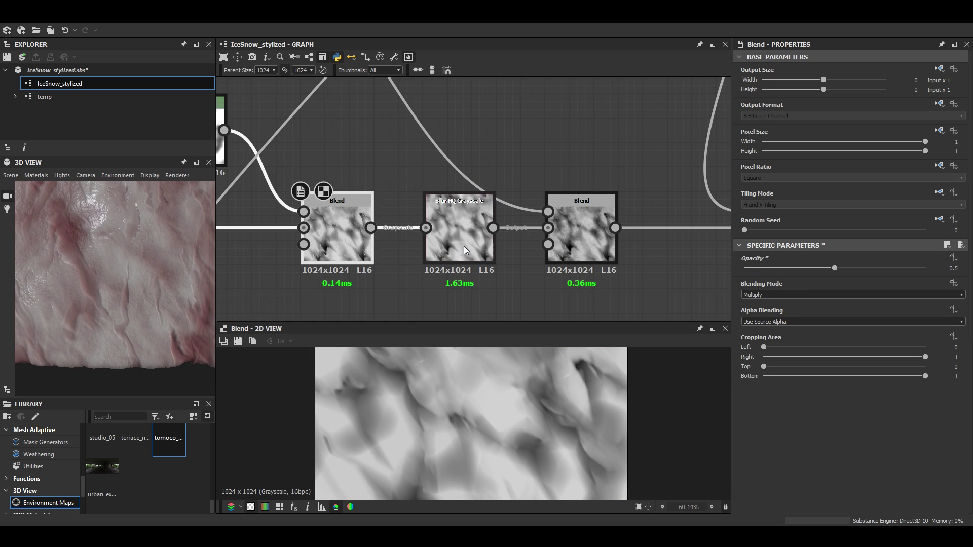
# Set the opacity of the Subtract Blend before the erosion Blend to 0.15
pyautogui.click(463, 245)
pyautogui.scroll(-4, 459, 217)
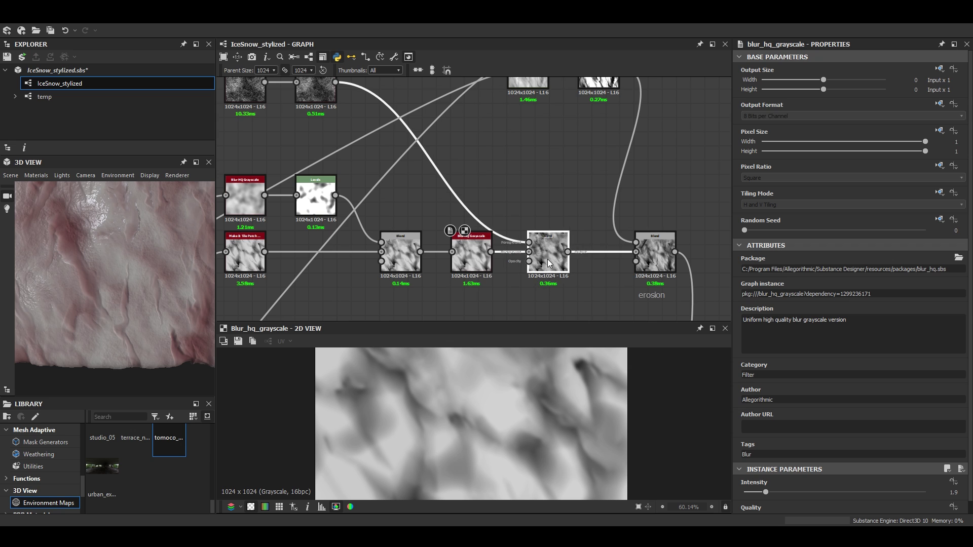
pyautogui.scroll(-2, 568, 279)
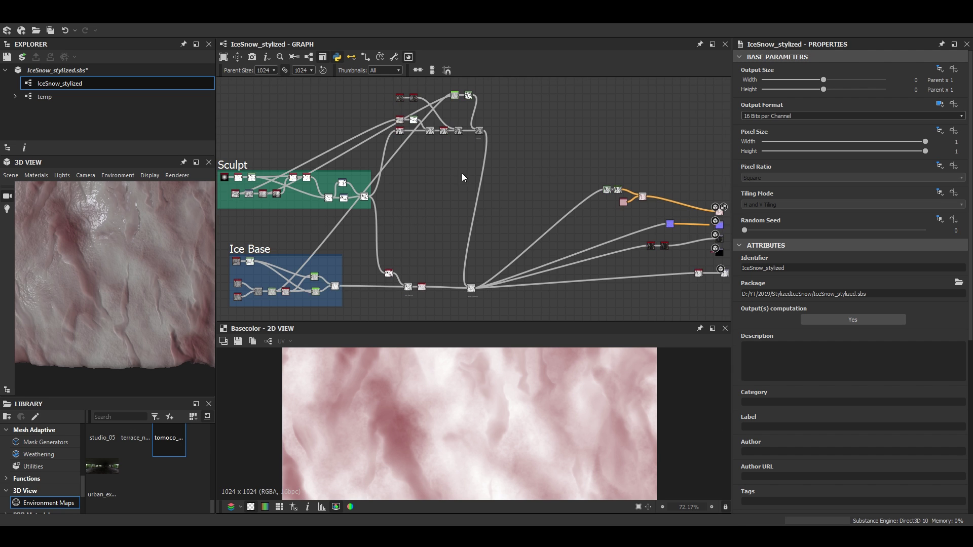
pyautogui.scroll(10, 462, 176)
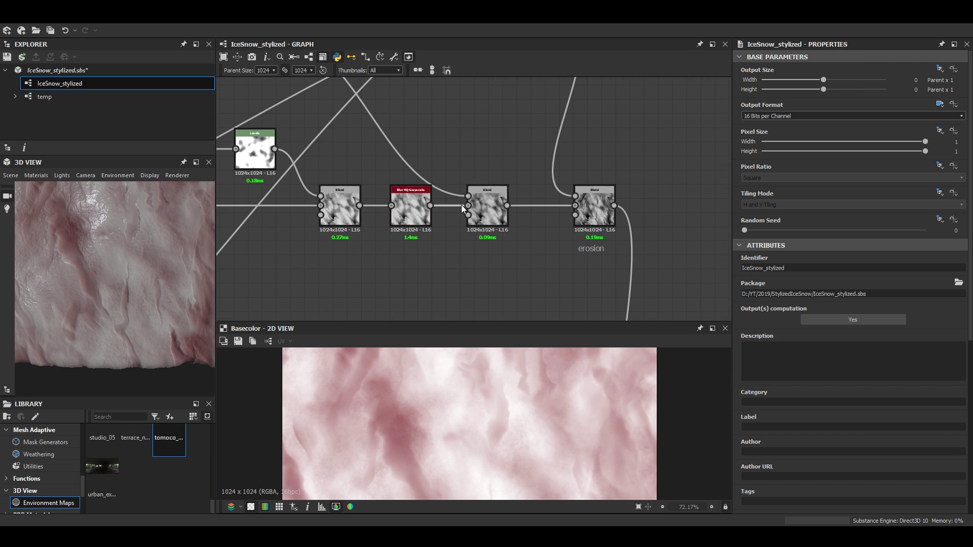
pyautogui.click(486, 210)
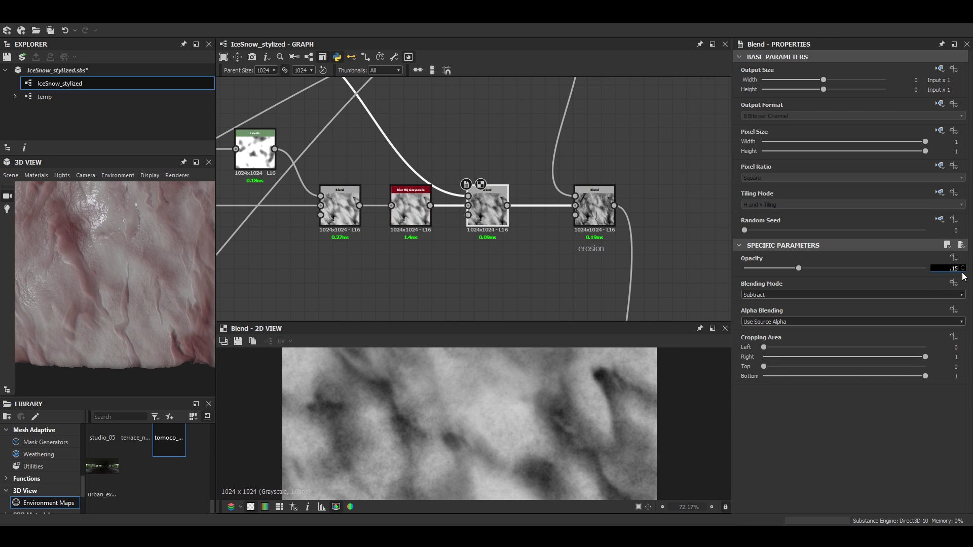
pyautogui.press('Return')
# Reduce the erosion Blend's opacity to about 0.39
pyautogui.scroll(-1, 516, 396)
pyautogui.moveTo(516, 396); pyautogui.dragTo(481, 372, button='middle')
pyautogui.scroll(3, 461, 406)
pyautogui.scroll(-3, 461, 407)
pyautogui.moveTo(507, 231); pyautogui.dragTo(387, 273, button='middle')
pyautogui.doubleClick(476, 249)
pyautogui.doubleClick(506, 154)
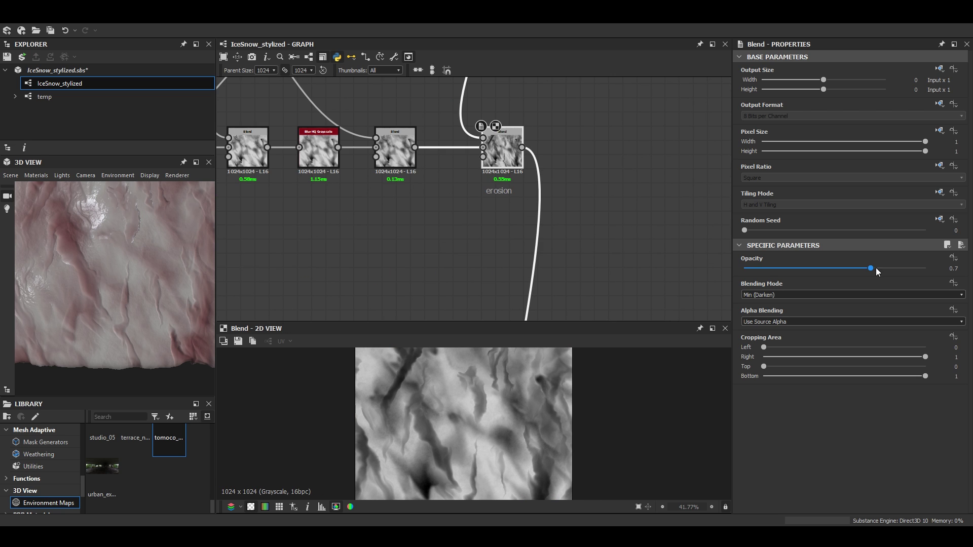
pyautogui.moveTo(877, 270); pyautogui.dragTo(816, 268)
# Move the snow addition Blend farther from the Histogram Range to make room for more nodes
pyautogui.scroll(-2, 507, 152)
pyautogui.moveTo(479, 86); pyautogui.dragTo(535, 78, button='middle')
pyautogui.scroll(-1, 552, 214)
pyautogui.scroll(-2, 552, 214)
pyautogui.scroll(-2, 552, 215)
pyautogui.scroll(2, 519, 294)
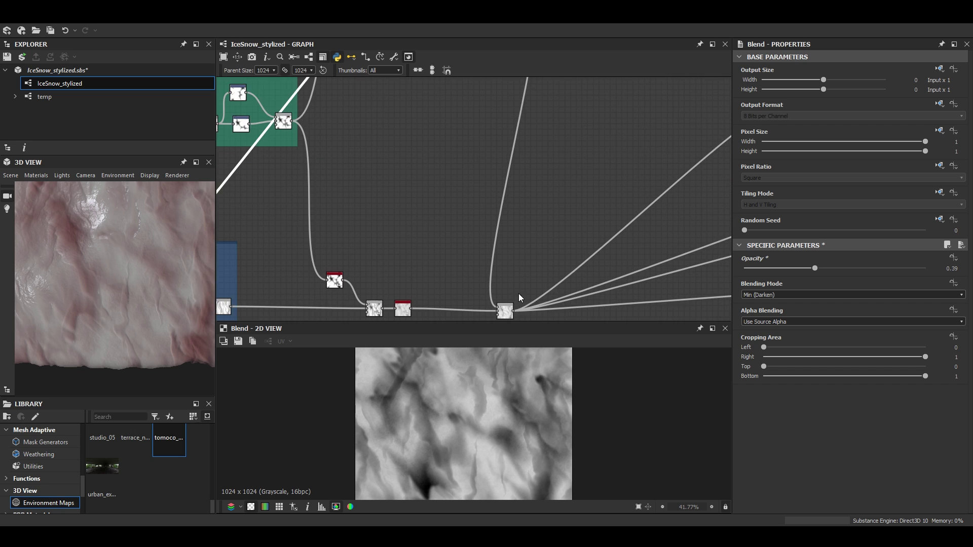
pyautogui.moveTo(519, 294); pyautogui.dragTo(515, 228, button='middle')
pyautogui.moveTo(504, 247); pyautogui.dragTo(557, 250)
# Enclose all nodes of the snow branch in a frame titled "Snow"
pyautogui.scroll(-4, 490, 171)
pyautogui.moveTo(489, 167); pyautogui.dragTo(493, 320, button='middle')
pyautogui.scroll(3, 412, 159)
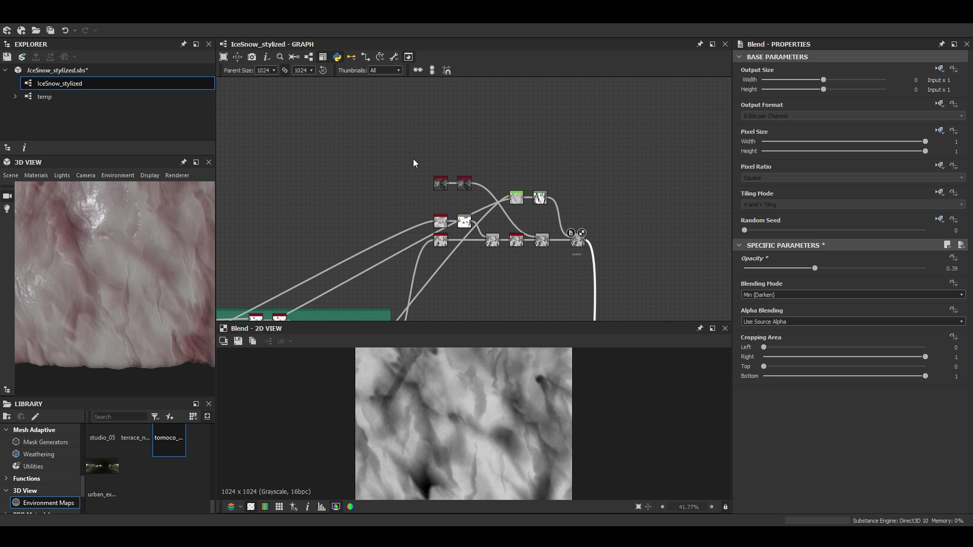
pyautogui.moveTo(569, 250); pyautogui.dragTo(445, 199, button='middle')
pyautogui.click(454, 202)
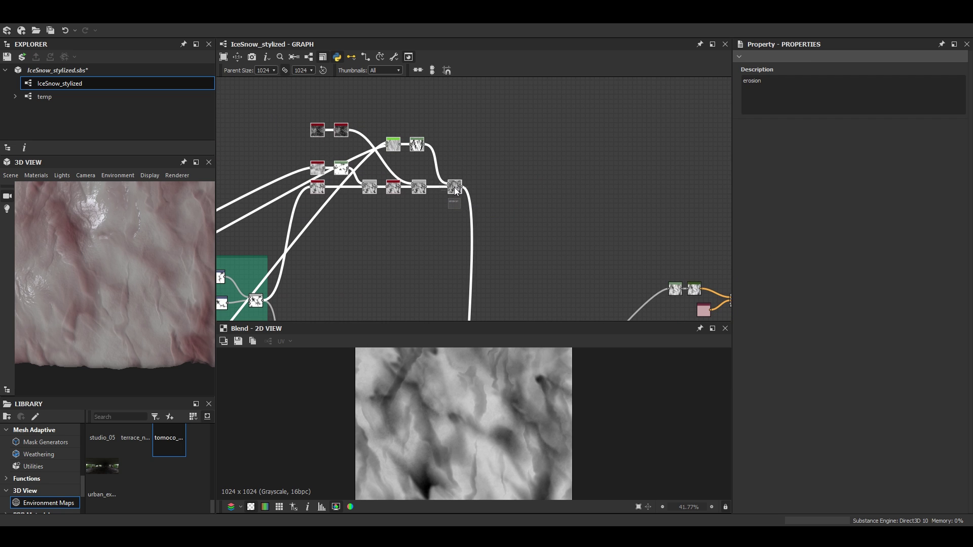
pyautogui.rightClick(456, 191)
pyautogui.click(492, 242)
pyautogui.write('Snow')
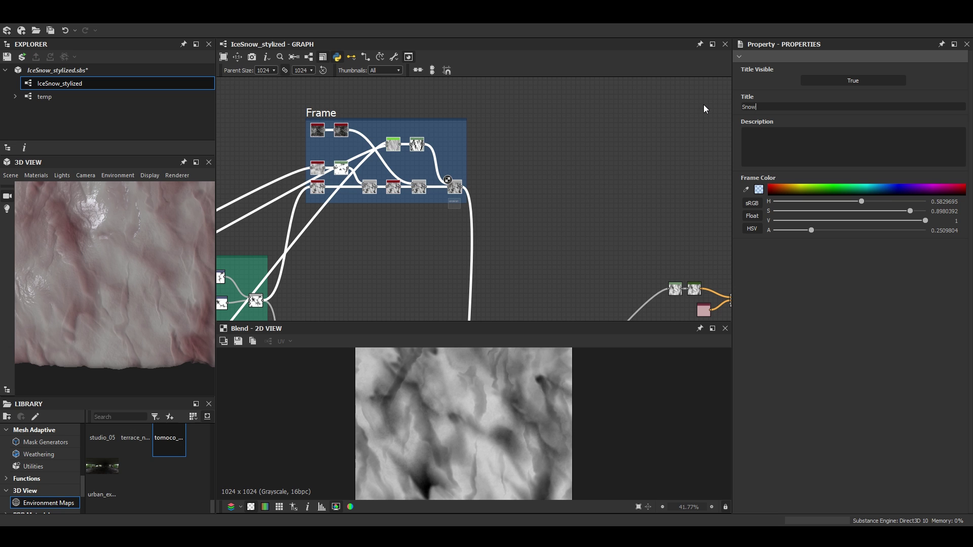
pyautogui.press('Return')
# Change the Snow frame's color to nearly white
pyautogui.click(758, 189)
pyautogui.moveTo(494, 270); pyautogui.dragTo(480, 268)
pyautogui.click(707, 254)
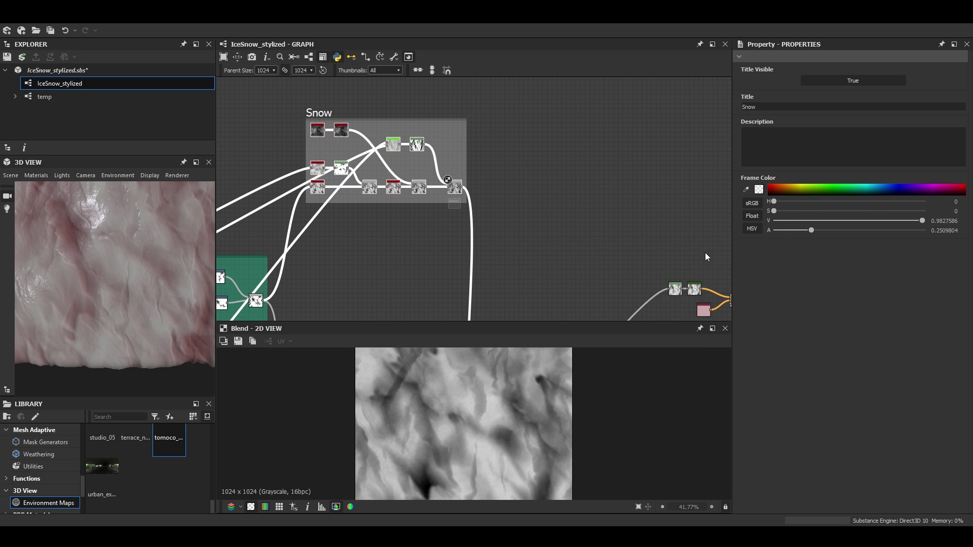
# Add a Grunge Map 015 node below the link between the Histogram Range and the snow addition Blend
pyautogui.scroll(-4, 568, 253)
pyautogui.moveTo(563, 314); pyautogui.dragTo(544, 210, button='middle')
pyautogui.scroll(9, 530, 211)
pyautogui.scroll(-4, 479, 205)
pyautogui.scroll(2, 384, 241)
pyautogui.press('space')
pyautogui.write('grunge')
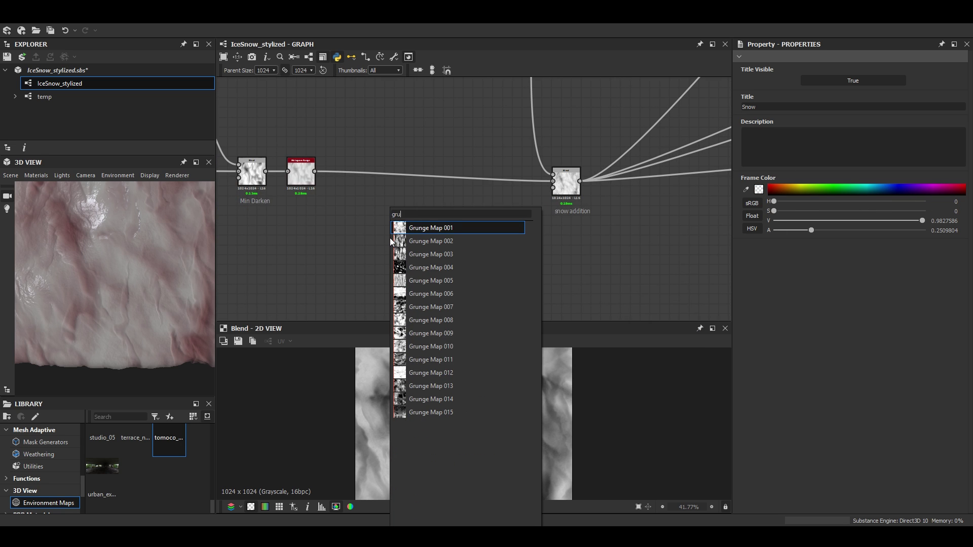
pyautogui.press('Down')
pyautogui.press('Down')
pyautogui.press('Down')
pyautogui.press('Down')
pyautogui.press('Down')
pyautogui.press('Down')
pyautogui.press('Down')
pyautogui.press('Down')
pyautogui.press('Down')
pyautogui.press('Down')
pyautogui.press('Down')
pyautogui.press('Down')
pyautogui.press('Down')
pyautogui.press('Down')
pyautogui.press('Return')
pyautogui.moveTo(390, 238); pyautogui.dragTo(410, 239)
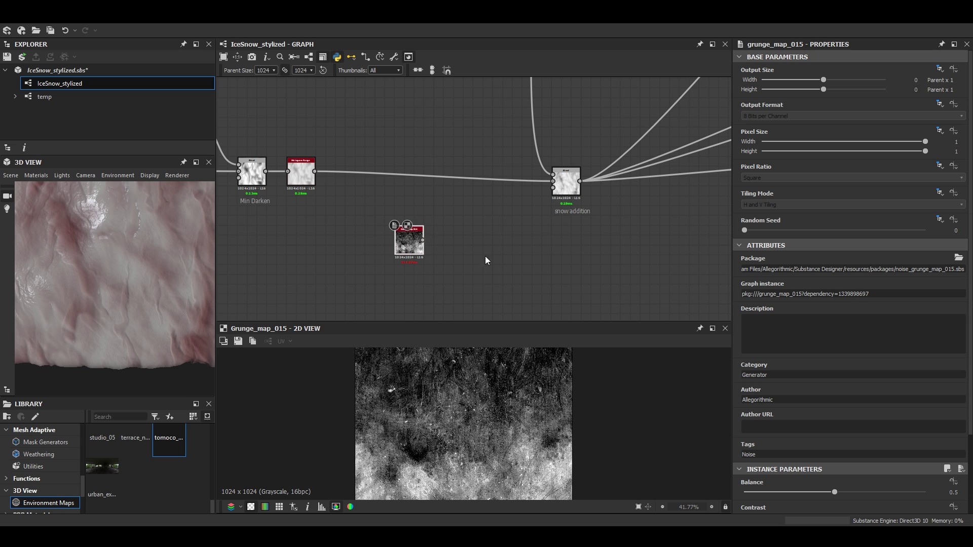
# Set the Grunge Map 015's balance to 0.55 and save the package
pyautogui.scroll(-1, 536, 405)
pyautogui.scroll(-3, 810, 449)
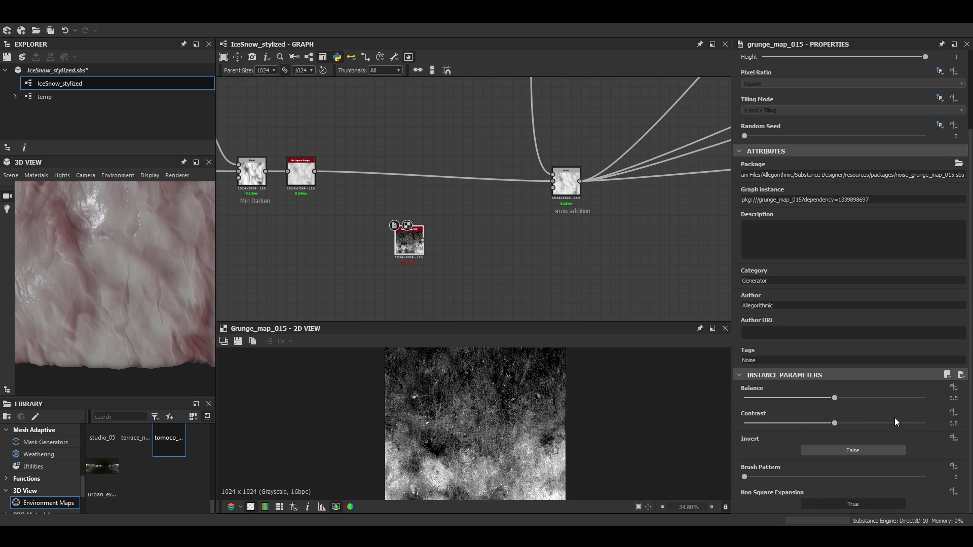
pyautogui.scroll(4, 515, 424)
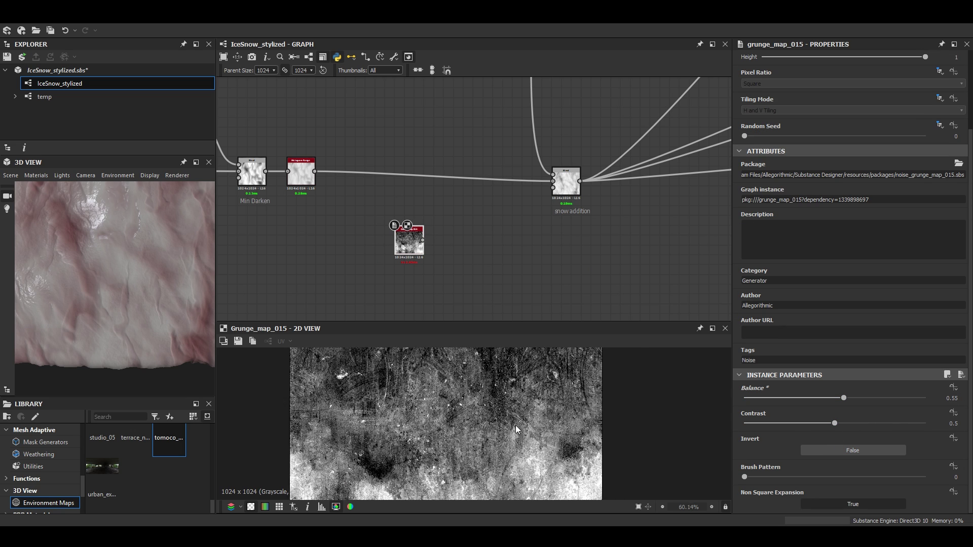
pyautogui.scroll(2, 446, 245)
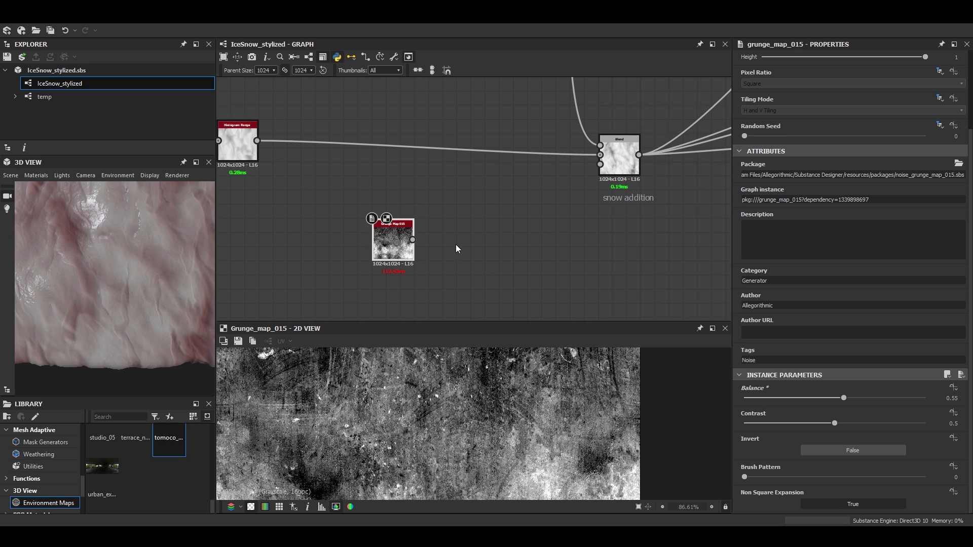
# Add a Histogram Scan after the Grunge Map 015 with contrast 0.82 and position 0.33
pyautogui.press('space')
pyautogui.write('his')
pyautogui.press('Down')
pyautogui.press('Return')
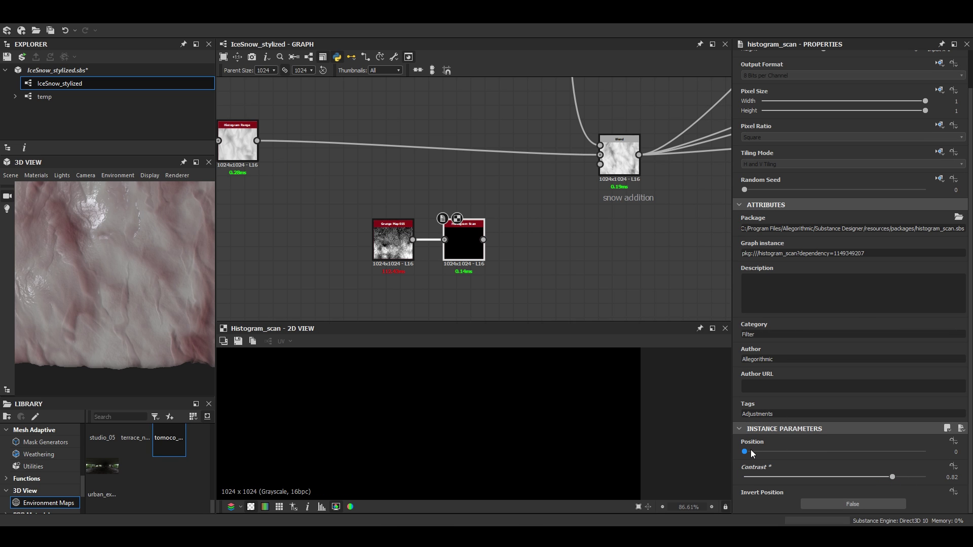
pyautogui.click(803, 452)
# Add a Blur HQ Grayscale with intensity 3 after the Histogram Scan and connect it to the snow addition Blend's opacity input
pyautogui.press('space')
pyautogui.write('blur')
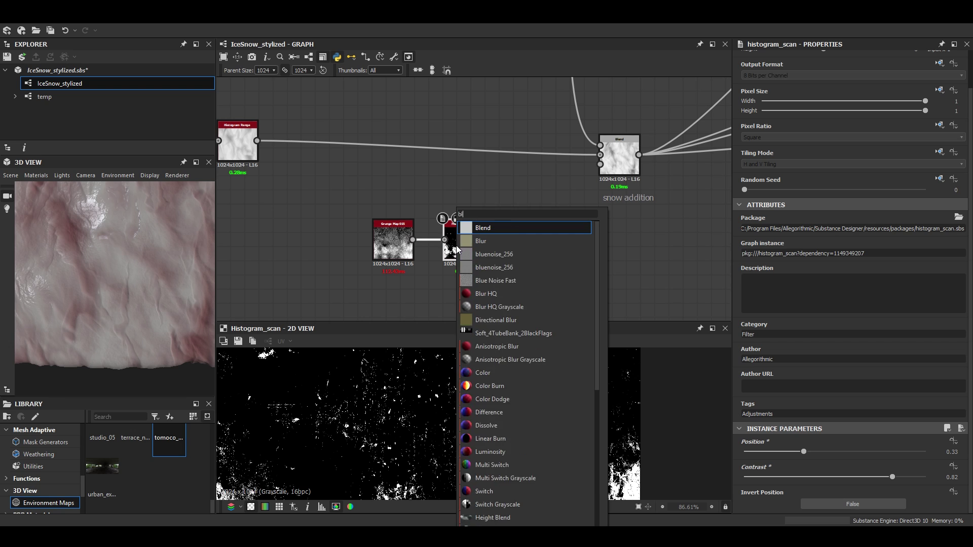
pyautogui.press('Down')
pyautogui.press('Down')
pyautogui.press('Return')
pyautogui.doubleClick(951, 480)
pyautogui.write('3')
pyautogui.press('Return')
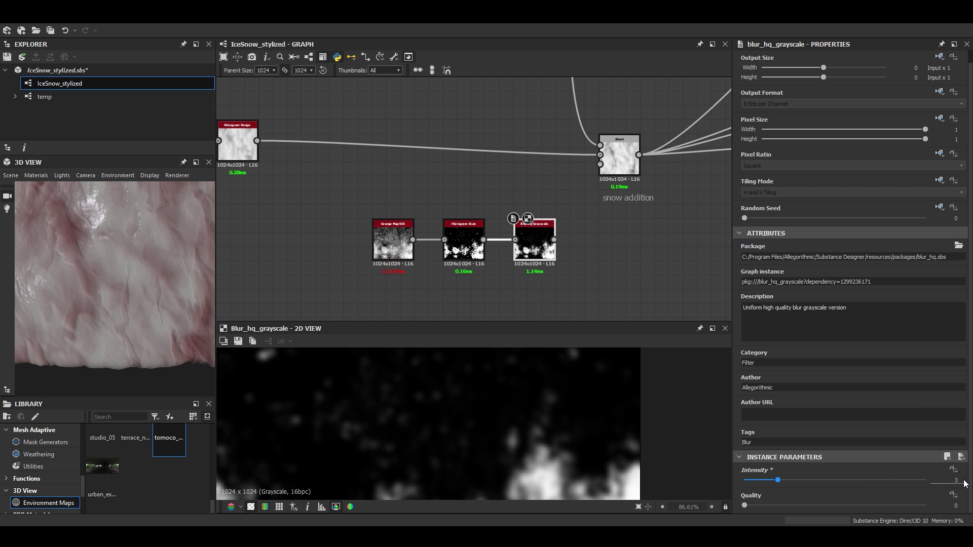
pyautogui.scroll(-5, 508, 398)
pyautogui.moveTo(553, 239); pyautogui.dragTo(600, 164)
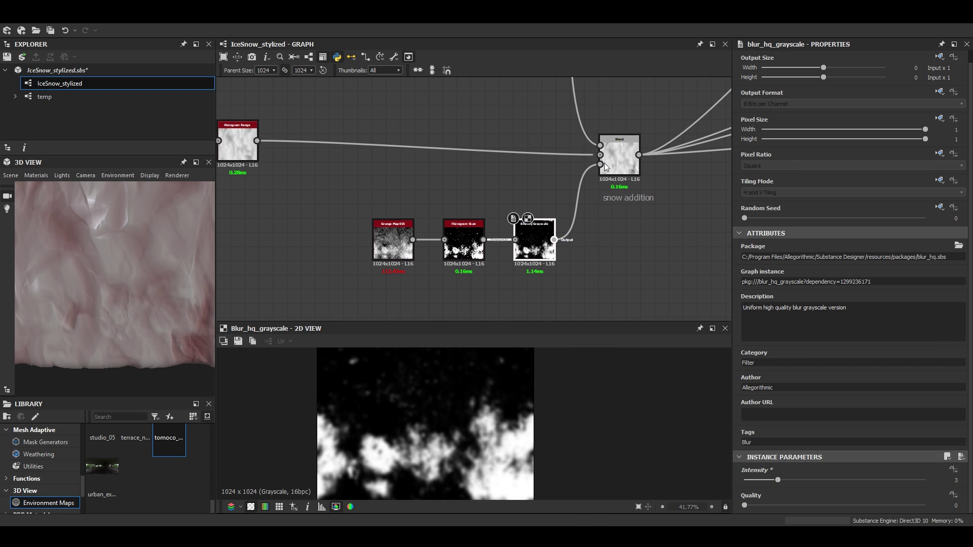
# Display the snow addition Blend and try the snow mask's Histogram Scan at positions 1 and 0.31
pyautogui.scroll(-4, 139, 282)
pyautogui.moveTo(138, 282); pyautogui.dragTo(131, 315, button='middle')
pyautogui.scroll(5, 130, 315)
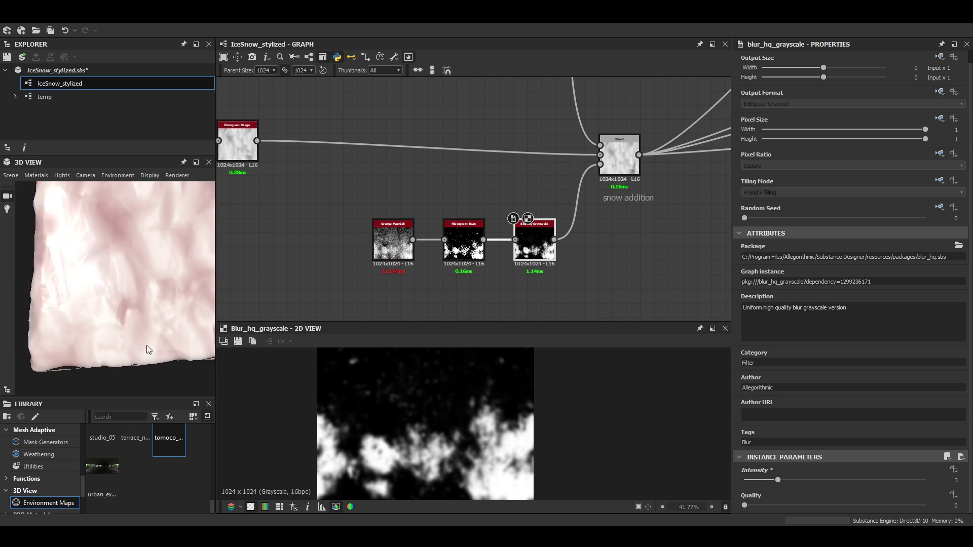
pyautogui.click(619, 155)
pyautogui.scroll(-3, 540, 223)
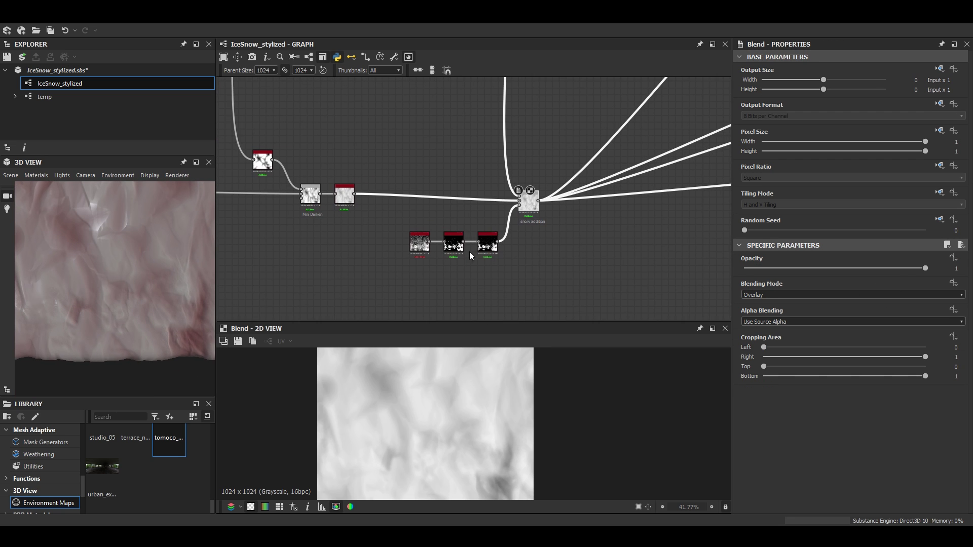
pyautogui.scroll(3, 469, 251)
pyautogui.click(444, 230)
pyautogui.scroll(-3, 117, 283)
pyautogui.scroll(3, 117, 282)
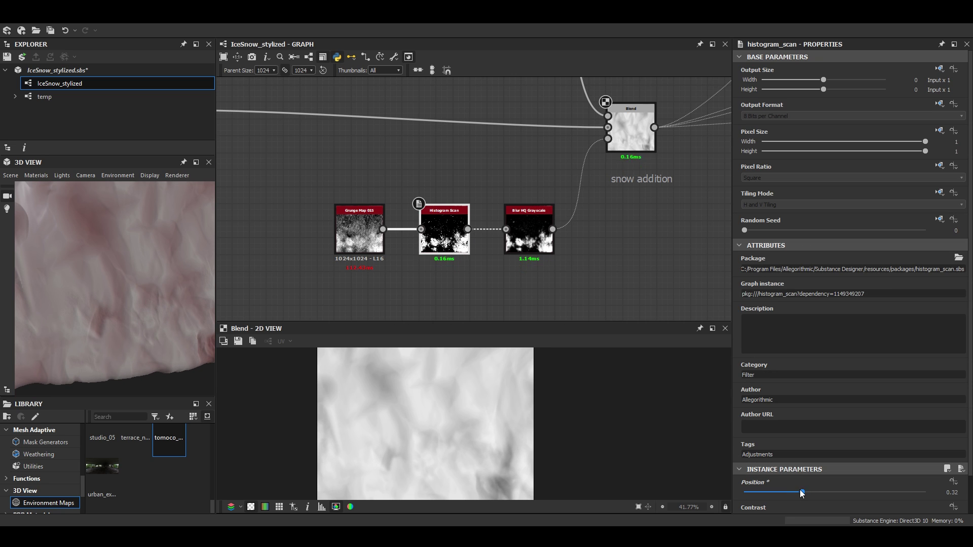
pyautogui.moveTo(802, 492); pyautogui.dragTo(925, 491)
pyautogui.moveTo(199, 277); pyautogui.dragTo(191, 298)
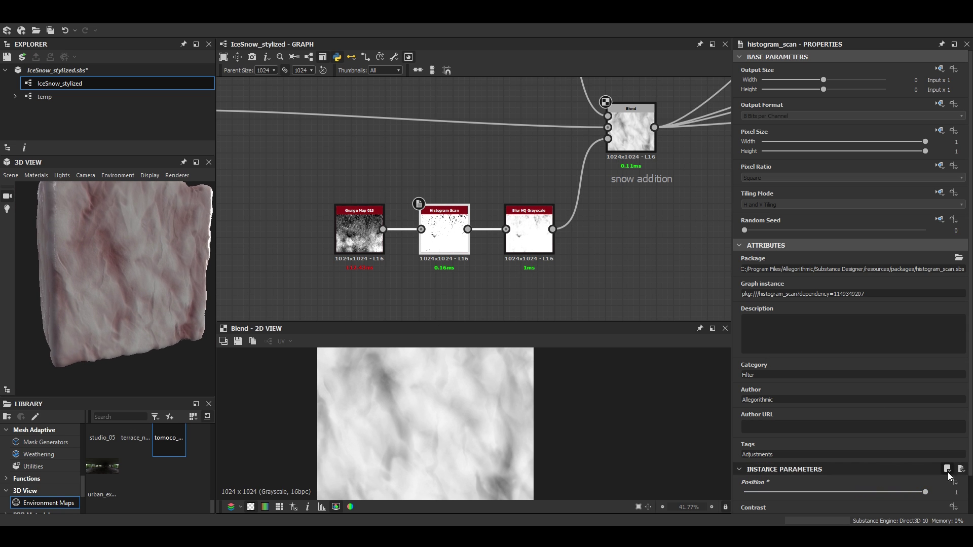
pyautogui.moveTo(851, 495); pyautogui.dragTo(801, 495)
pyautogui.scroll(-4, 466, 173)
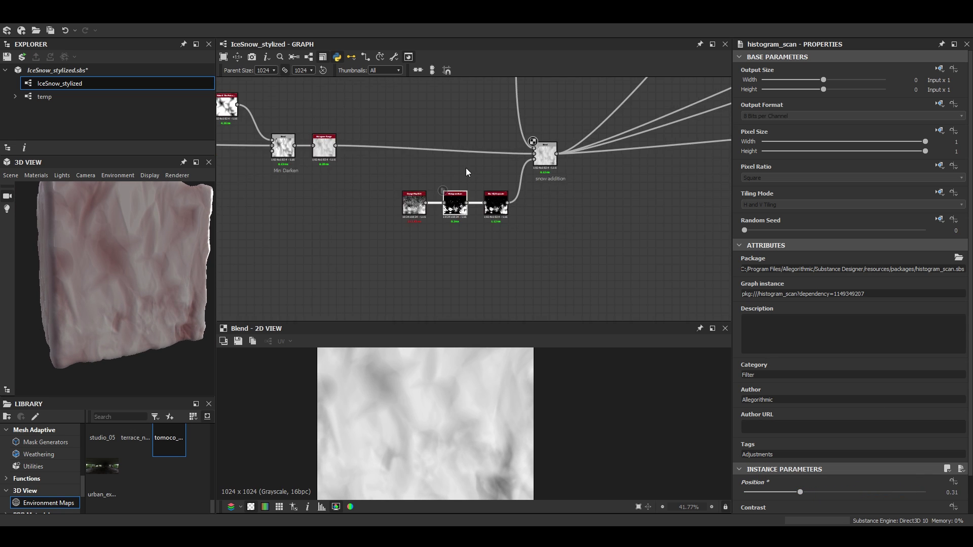
# Widen the Snow frame and add an Auto Levels node after the erosion Blend
pyautogui.moveTo(355, 103); pyautogui.dragTo(506, 298, button='middle')
pyautogui.moveTo(529, 86); pyautogui.dragTo(514, 233, button='middle')
pyautogui.scroll(2, 514, 233)
pyautogui.doubleClick(472, 231)
pyautogui.scroll(2, 484, 238)
pyautogui.scroll(3, 431, 355)
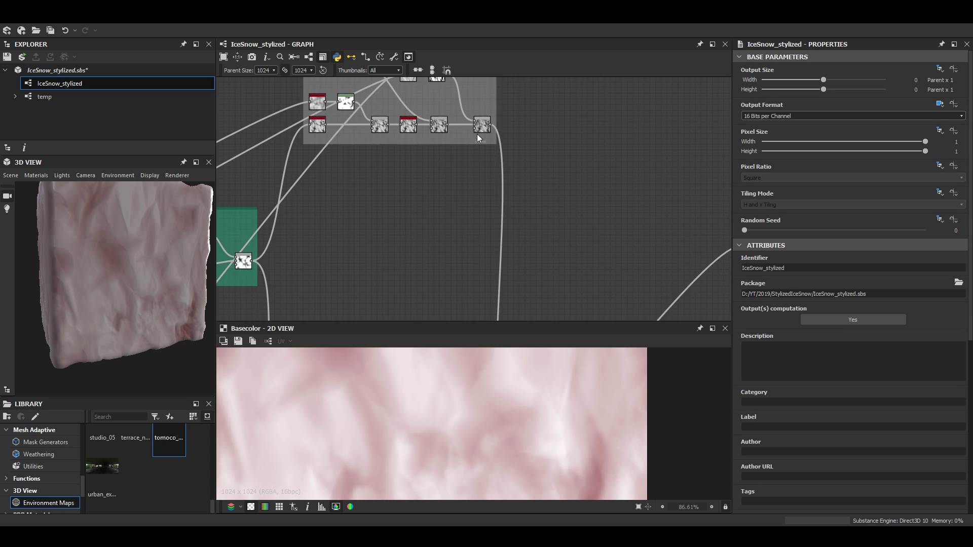
pyautogui.scroll(3, 478, 134)
pyautogui.moveTo(503, 110); pyautogui.dragTo(449, 159, button='middle')
pyautogui.moveTo(437, 175); pyautogui.dragTo(611, 182)
pyautogui.click(409, 193)
pyautogui.press('space')
pyautogui.click(413, 205)
pyautogui.scroll(3, 149, 318)
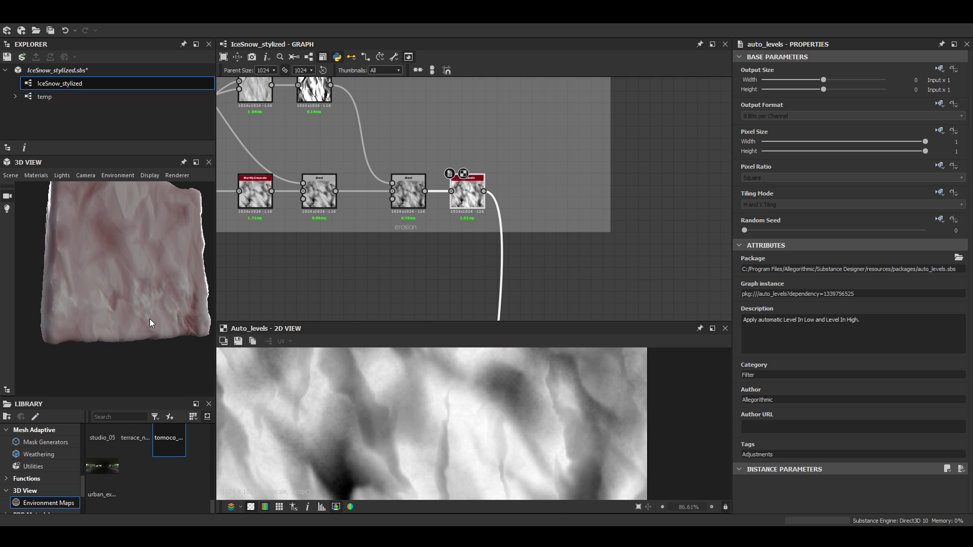
# Set the position of the snow mask's Histogram Scan to 0.34
pyautogui.scroll(-5, 476, 213)
pyautogui.moveTo(473, 283); pyautogui.dragTo(448, 101, button='middle')
pyautogui.scroll(5, 416, 238)
pyautogui.click(393, 256)
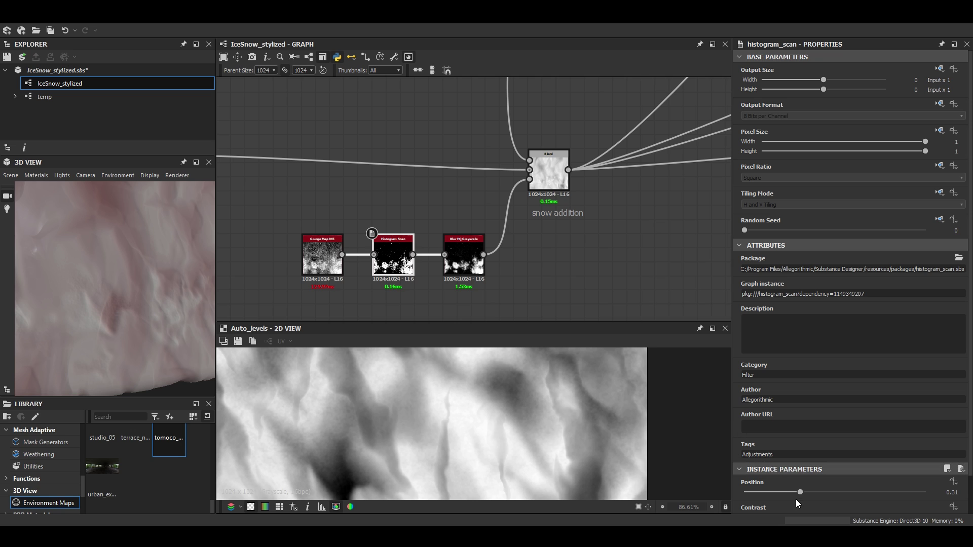
pyautogui.moveTo(799, 492); pyautogui.dragTo(848, 492)
# Change the base colour's Uniform Color to a pale blue-grey with H 0.563, S 0.083 and V 0.822
pyautogui.scroll(-5, 494, 177)
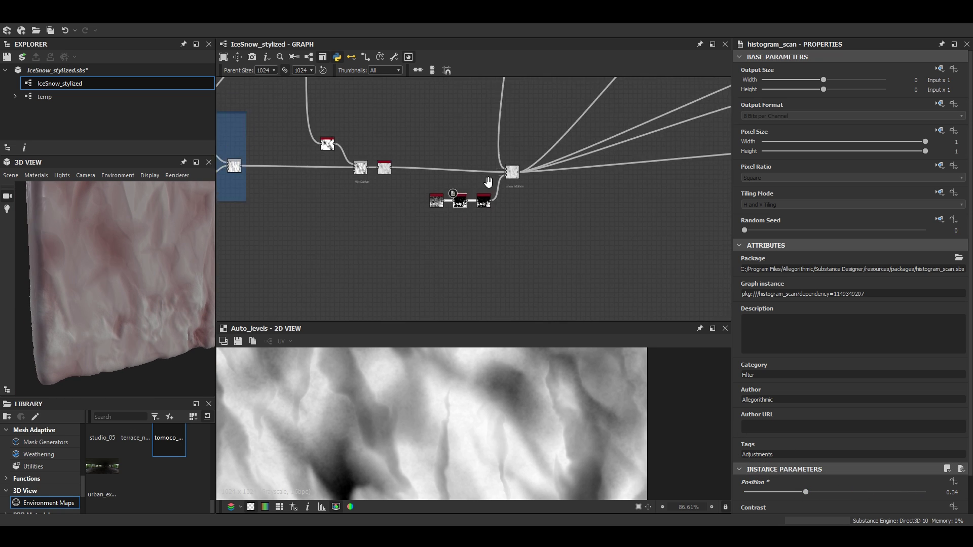
pyautogui.moveTo(489, 184); pyautogui.dragTo(401, 223, button='middle')
pyautogui.scroll(4, 404, 195)
pyautogui.click(404, 192)
pyautogui.click(758, 299)
pyautogui.click(581, 304)
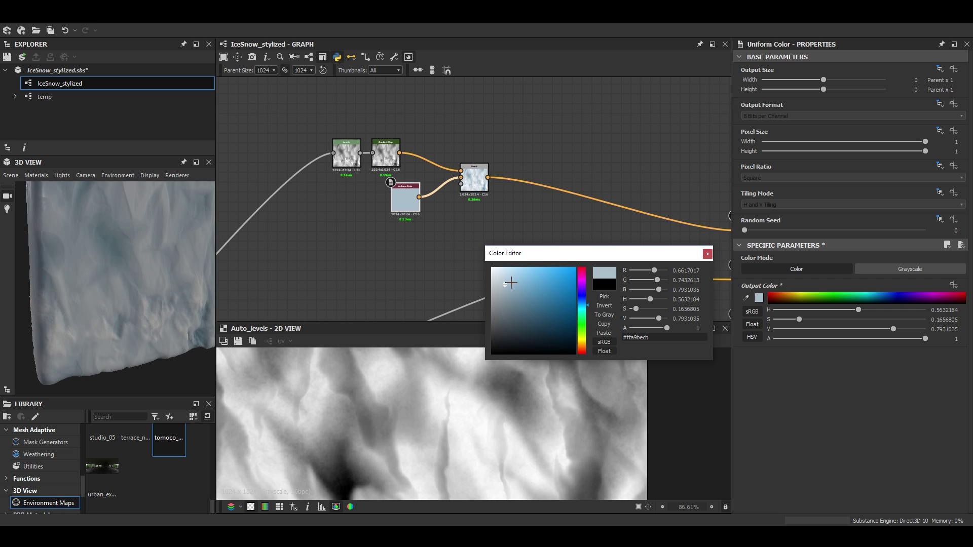
pyautogui.click(503, 275)
# Switch the 3D preview mesh from the plane to a rounded cylinder and close the colour editor
pyautogui.moveTo(36, 239); pyautogui.dragTo(62, 187)
pyautogui.click(11, 176)
pyautogui.click(38, 311)
pyautogui.scroll(4, 154, 286)
pyautogui.moveTo(154, 287); pyautogui.dragTo(109, 307)
pyautogui.click(708, 254)
# Set the position of the Histogram Range after the Invert Grayscale to 0.59 for the roughness
pyautogui.scroll(-4, 570, 176)
pyautogui.moveTo(570, 176); pyautogui.dragTo(425, 77, button='middle')
pyautogui.scroll(6, 394, 161)
pyautogui.scroll(3, 391, 157)
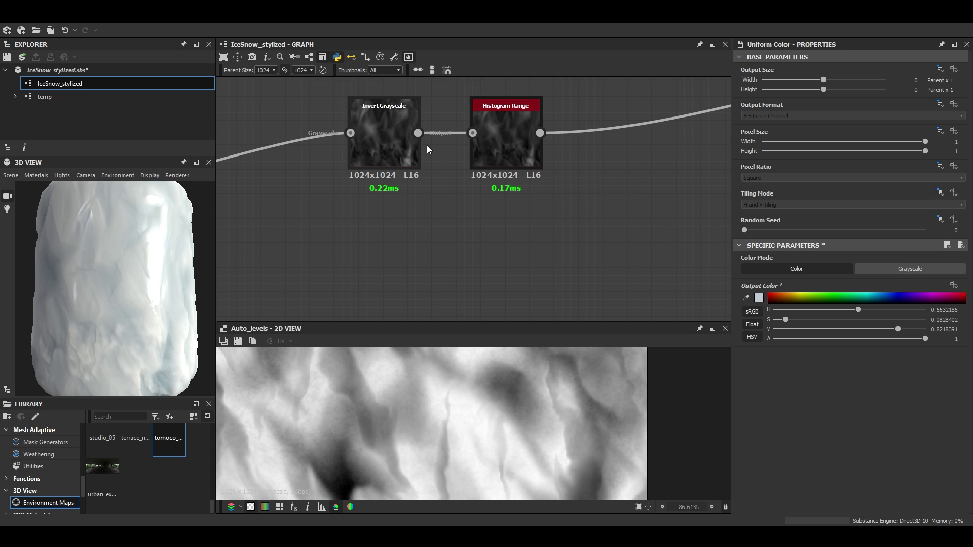
pyautogui.click(504, 137)
pyautogui.scroll(-1, 846, 423)
pyautogui.moveTo(823, 505); pyautogui.dragTo(850, 505)
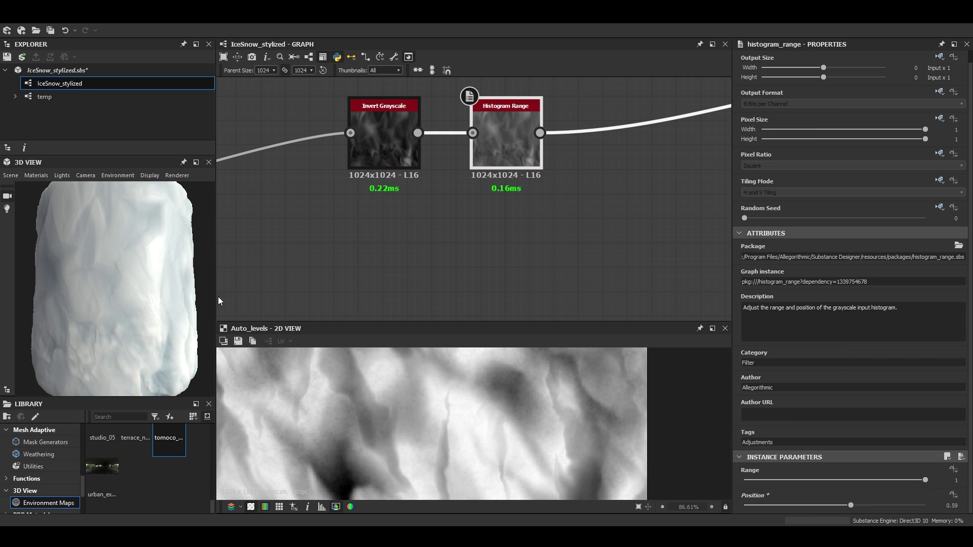
pyautogui.moveTo(203, 294); pyautogui.dragTo(178, 263)
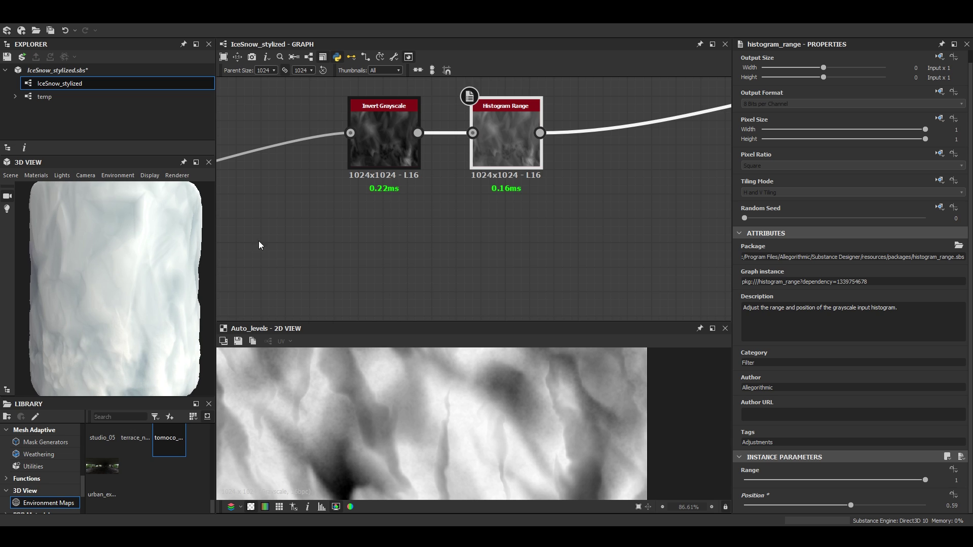
# Add a DilationOrErosion_Iteration node in the Snow frame and feed it from the Levels node above the erosion Blend
pyautogui.scroll(-8, 260, 240)
pyautogui.moveTo(263, 240); pyautogui.dragTo(545, 174, button='middle')
pyautogui.scroll(1, 420, 153)
pyautogui.moveTo(420, 153); pyautogui.dragTo(439, 274, button='middle')
pyautogui.scroll(5, 436, 205)
pyautogui.scroll(1, 436, 205)
pyautogui.moveTo(348, 110); pyautogui.dragTo(461, 153, button='middle')
pyautogui.scroll(-2, 461, 153)
pyautogui.press('space')
pyautogui.write('dil')
pyautogui.press('Return')
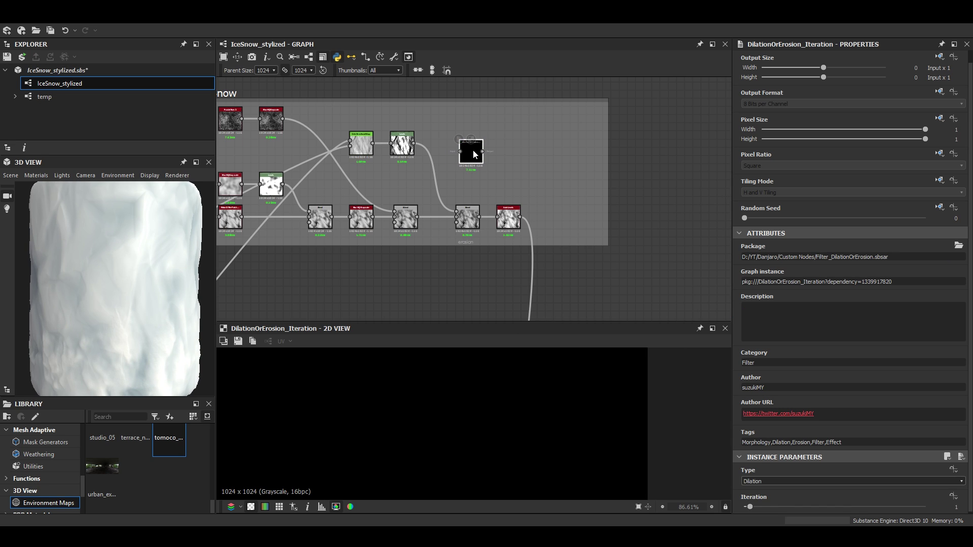
pyautogui.scroll(3, 427, 149)
pyautogui.moveTo(476, 155); pyautogui.dragTo(477, 155)
pyautogui.moveTo(486, 159); pyautogui.dragTo(495, 161)
pyautogui.scroll(-1, 768, 456)
# Set the DilationOrErosion_Iteration node's type to Erosion and its iteration to 6
pyautogui.click(770, 481)
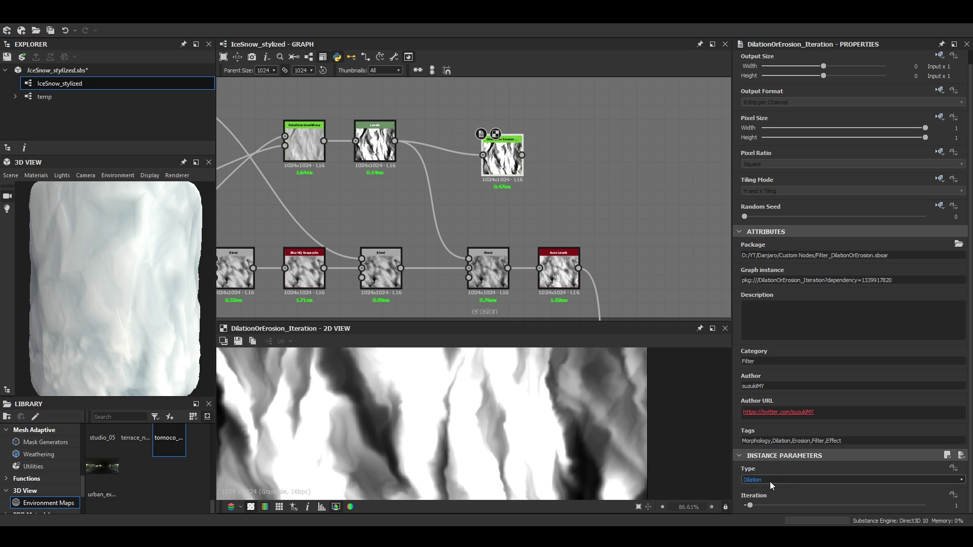
pyautogui.click(764, 491)
pyautogui.moveTo(751, 506); pyautogui.dragTo(779, 506)
# Move the Auto Levels node away from the erosion Blend and route the DilationOrErosion_Iteration output into that Blend's foreground
pyautogui.moveTo(557, 221); pyautogui.dragTo(442, 196, button='middle')
pyautogui.moveTo(450, 243); pyautogui.dragTo(563, 244)
pyautogui.moveTo(382, 247); pyautogui.dragTo(448, 247, button='middle')
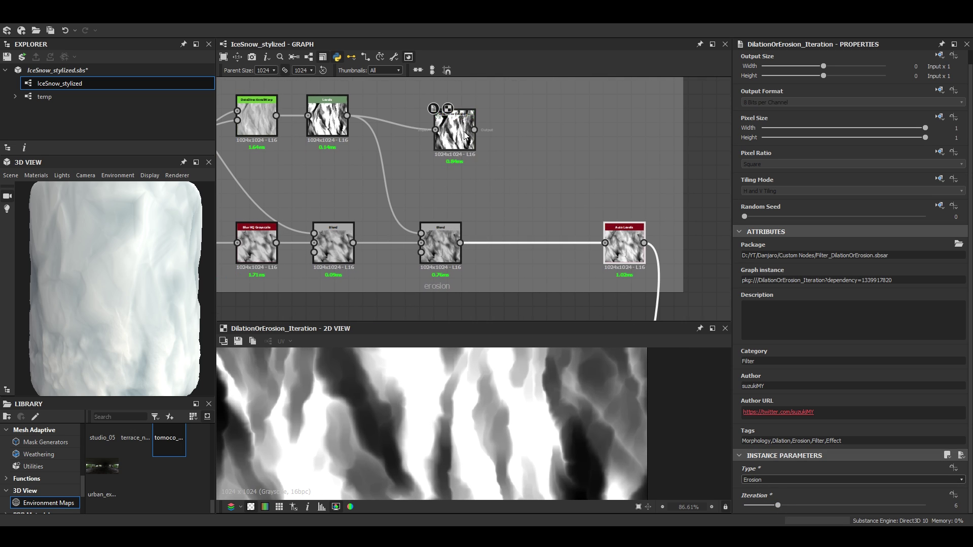
pyautogui.moveTo(478, 137); pyautogui.dragTo(436, 136)
pyautogui.moveTo(410, 150); pyautogui.dragTo(480, 116, button='middle')
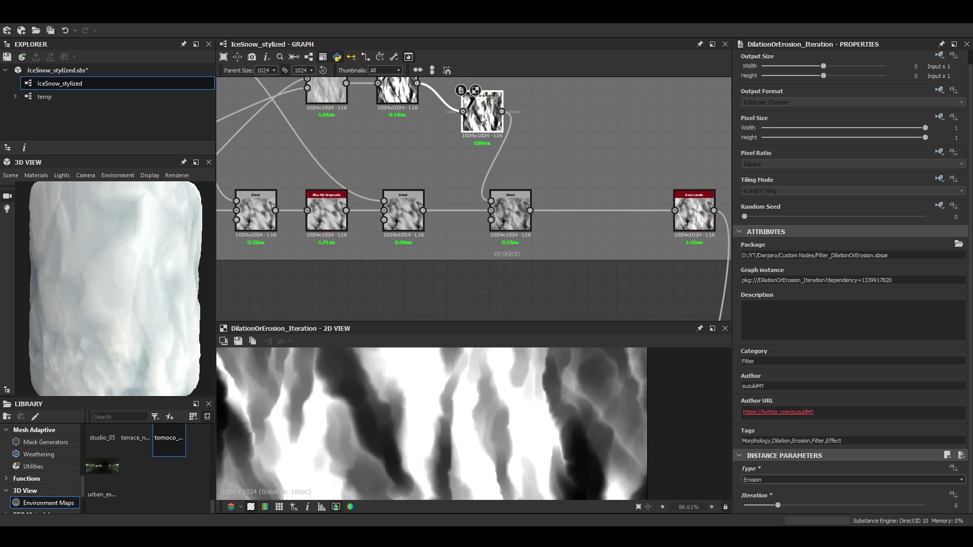
# Add the comment "erosion boost" to the DilationOrErosion_Iteration node
pyautogui.rightClick(480, 116)
pyautogui.click(612, 162)
pyautogui.write('e')
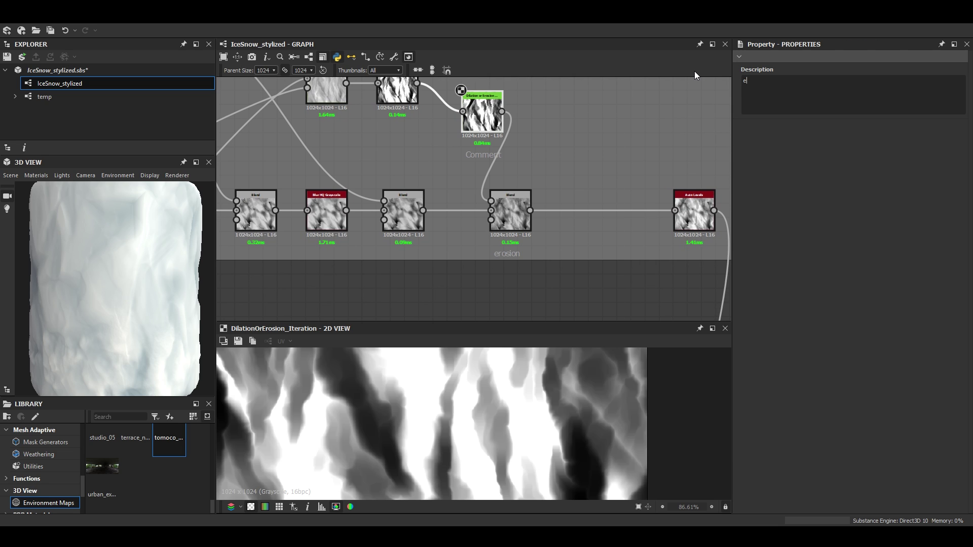
pyautogui.write('rosion boost')
# Lower the erosion boost node's iteration count and display the erosion Blend to check the effect
pyautogui.click(493, 117)
pyautogui.moveTo(777, 506)
pyautogui.mouseDown()
pyautogui.moveTo(735, 506)
pyautogui.moveTo(764, 506)
pyautogui.mouseUp()
pyautogui.scroll(-2, 496, 96)
pyautogui.click(505, 177)
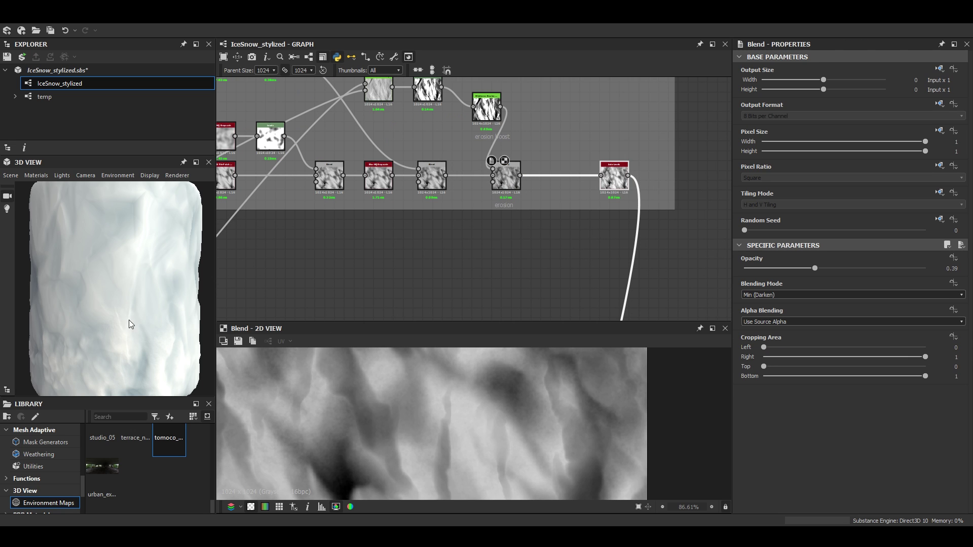
pyautogui.moveTo(131, 324); pyautogui.dragTo(111, 312)
# Frame the Invert Grayscale and Histogram Range nodes that feed the roughness output and title the frame "Roughness"
pyautogui.scroll(-3, 453, 154)
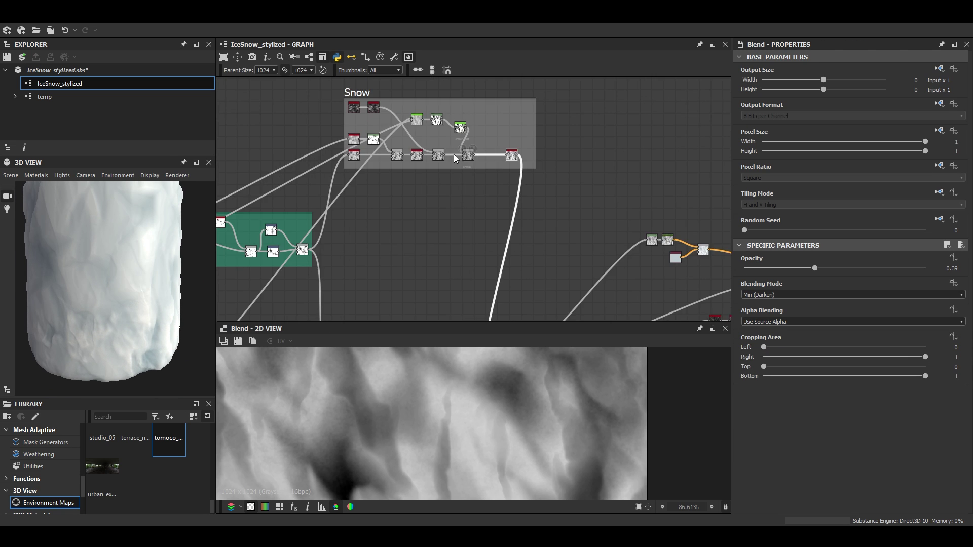
pyautogui.scroll(-1, 454, 154)
pyautogui.moveTo(494, 310); pyautogui.dragTo(462, 208, button='middle')
pyautogui.scroll(5, 452, 238)
pyautogui.scroll(-7, 427, 218)
pyautogui.scroll(2, 496, 197)
pyautogui.moveTo(476, 125); pyautogui.dragTo(428, 206)
pyautogui.scroll(3, 621, 221)
pyautogui.rightClick(428, 206)
pyautogui.click(456, 274)
pyautogui.write('Roughness')
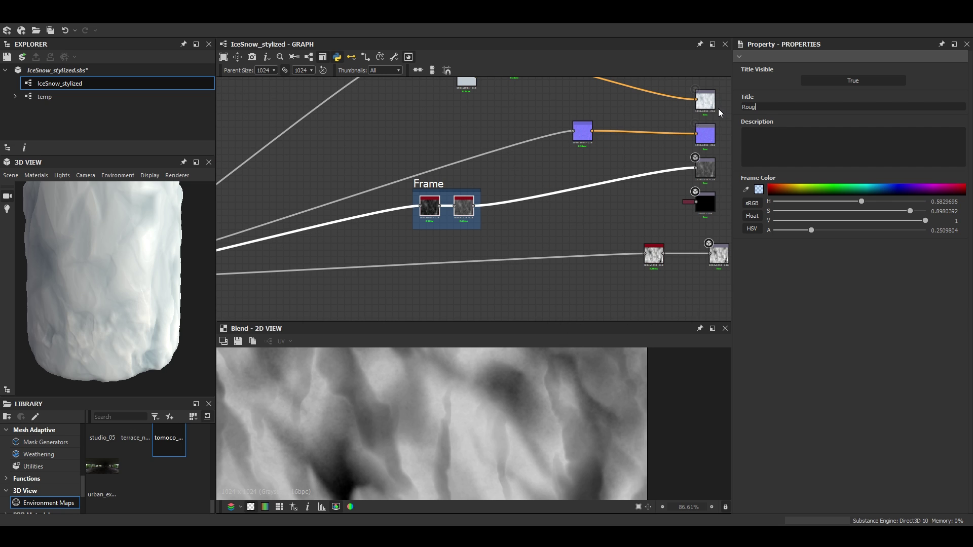
pyautogui.press('Return')
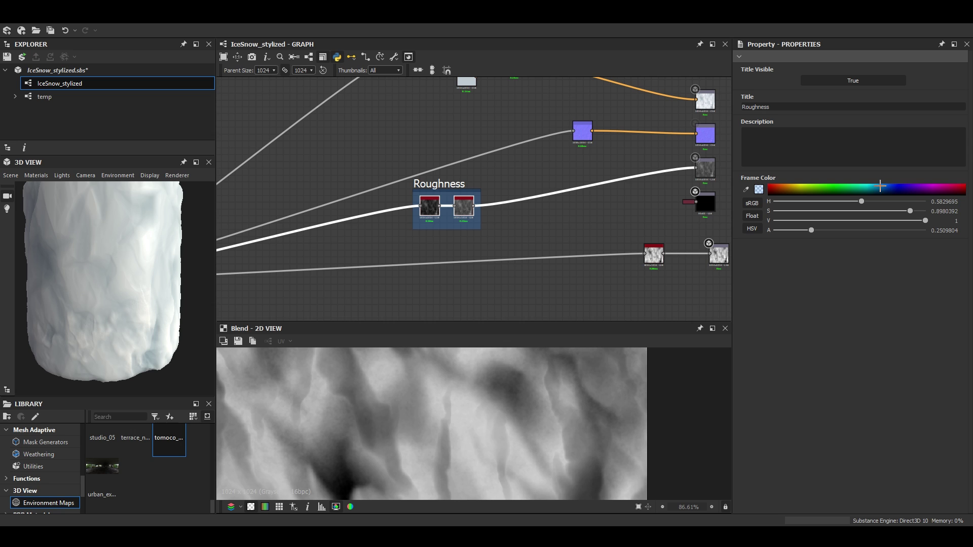
# Recolour the Roughness frame teal with hue 0.54 and enlarge it to leave room for more nodes
pyautogui.scroll(4, 490, 213)
pyautogui.moveTo(469, 224); pyautogui.dragTo(690, 224)
pyautogui.scroll(-1, 542, 218)
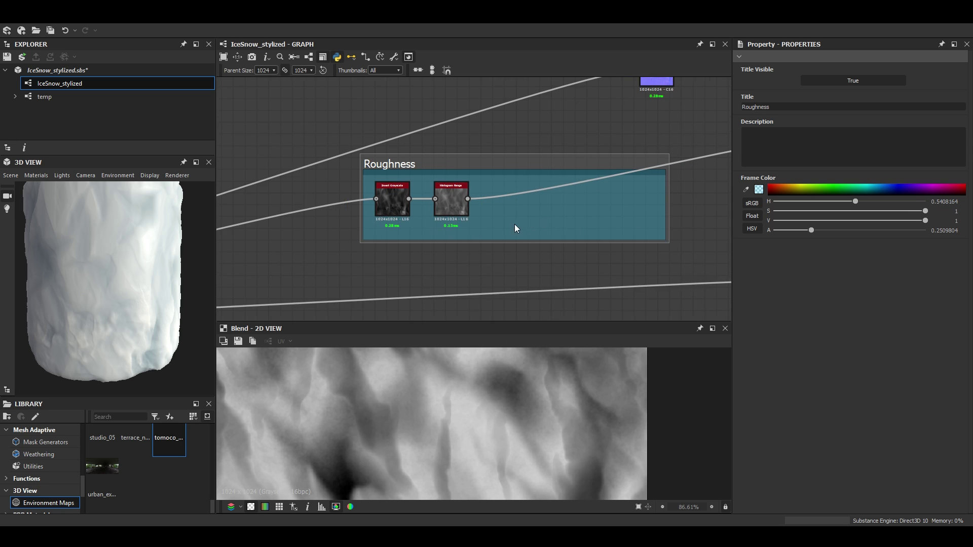
pyautogui.moveTo(515, 225); pyautogui.dragTo(458, 237, button='middle')
pyautogui.moveTo(456, 255); pyautogui.dragTo(456, 304)
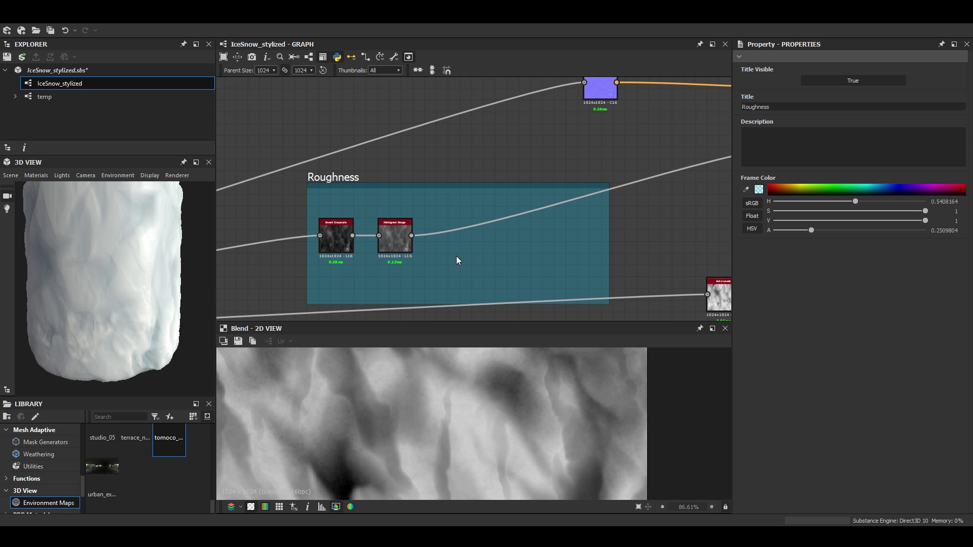
pyautogui.scroll(3, 401, 238)
pyautogui.scroll(-4, 446, 238)
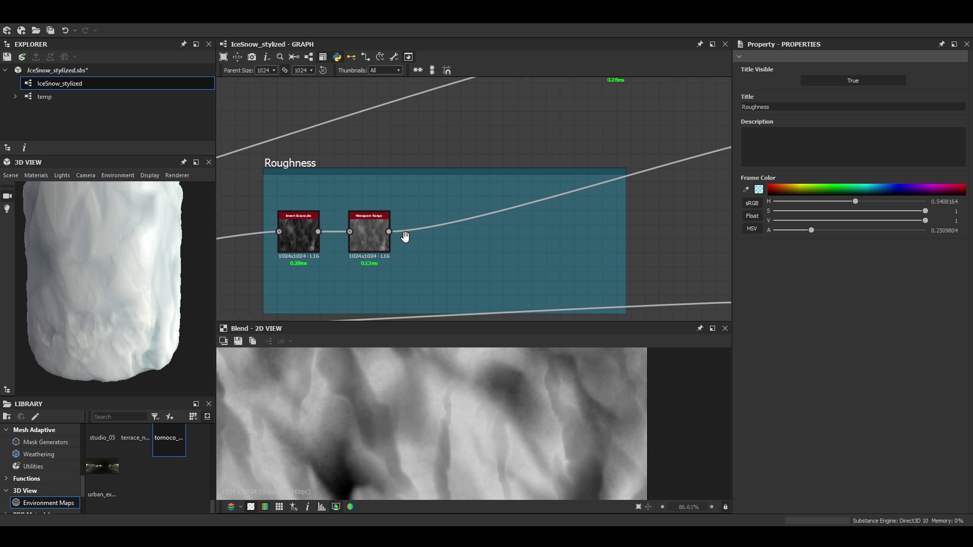
# Add a Blend node in the Roughness frame with the Histogram Range as background and blending mode Max (Lighten)
pyautogui.press('space')
pyautogui.click(442, 242)
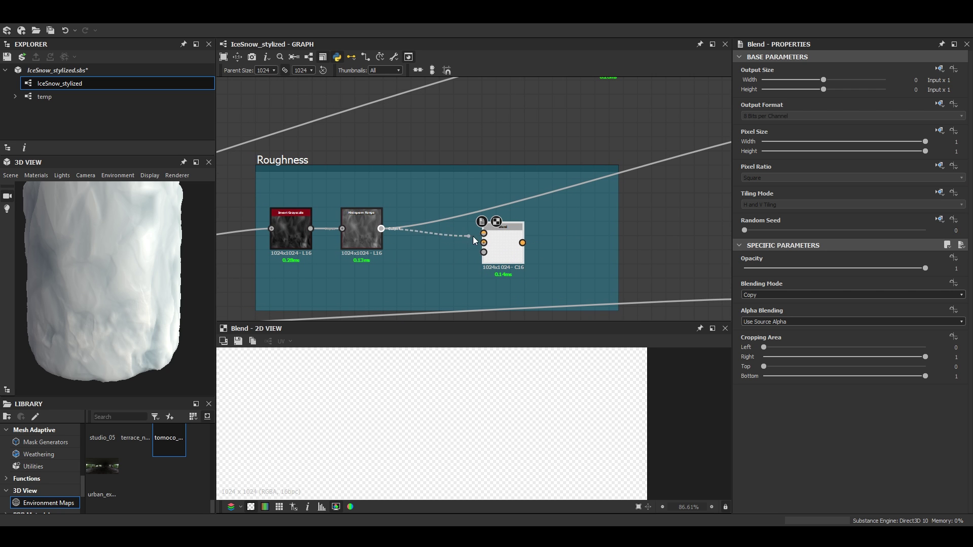
pyautogui.moveTo(474, 237); pyautogui.dragTo(484, 243)
pyautogui.click(851, 294)
pyautogui.click(759, 340)
pyautogui.scroll(-1, 503, 232)
pyautogui.scroll(1, 576, 247)
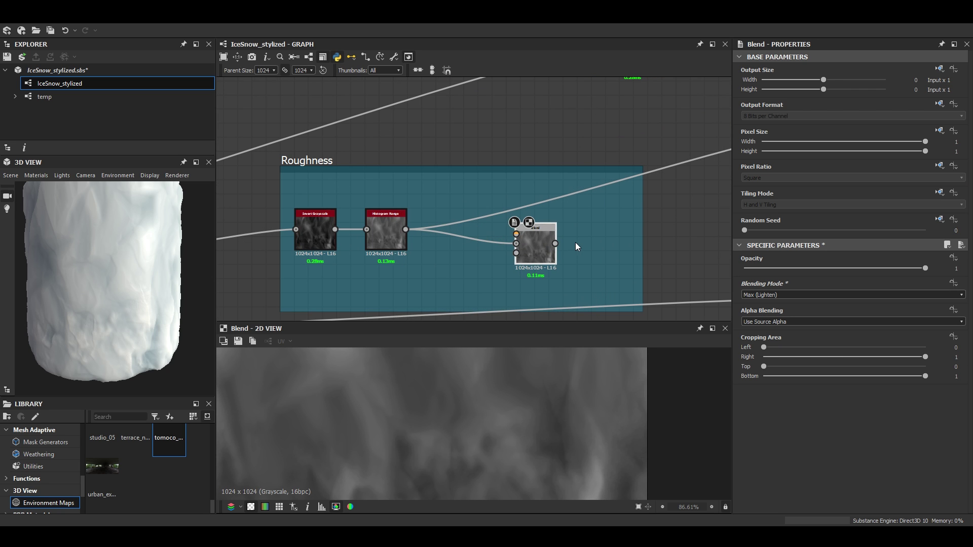
# Connect the Roughness frame's Blend to the Roughness output node
pyautogui.click(555, 243)
pyautogui.scroll(-2, 636, 207)
pyautogui.moveTo(637, 207); pyautogui.dragTo(501, 249, button='middle')
pyautogui.click(661, 187)
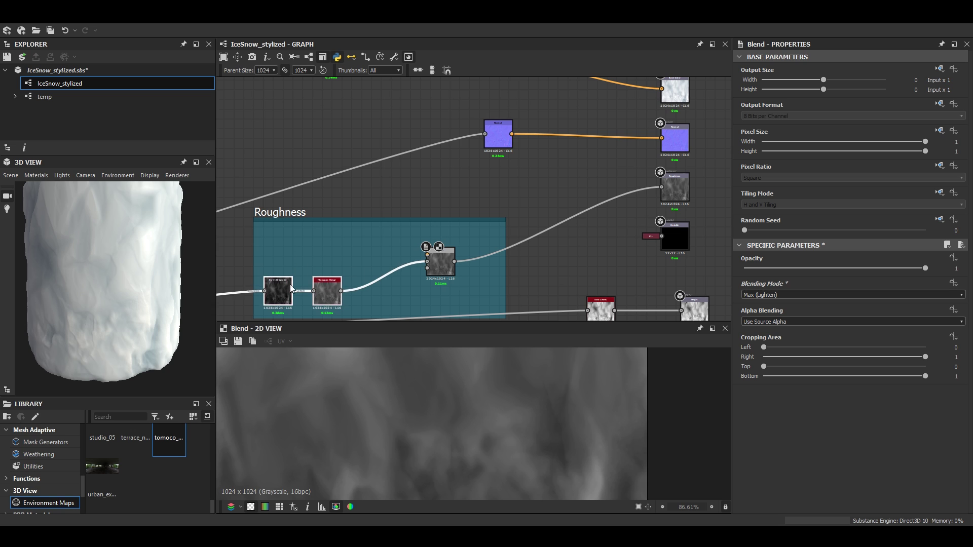
# Connect the snow mask's Blur HQ Grayscale output to the foreground input of the roughness Blend
pyautogui.scroll(-2, 400, 248)
pyautogui.moveTo(384, 230); pyautogui.dragTo(359, 257, button='middle')
pyautogui.scroll(3, 358, 258)
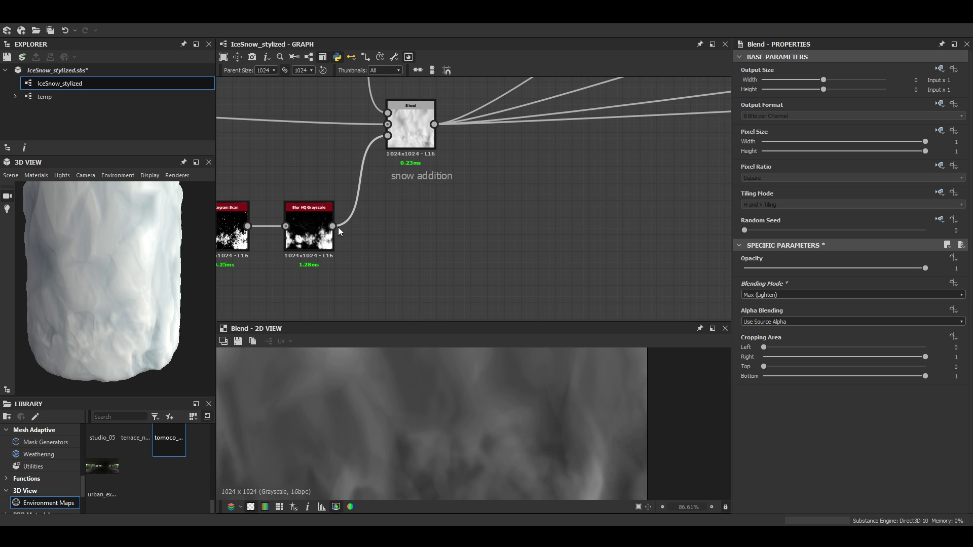
pyautogui.moveTo(333, 226); pyautogui.dragTo(548, 211)
pyautogui.scroll(-3, 548, 212)
pyautogui.scroll(-2, 578, 199)
pyautogui.moveTo(578, 198); pyautogui.dragTo(340, 263, button='middle')
pyautogui.scroll(3, 502, 226)
pyautogui.click(547, 217)
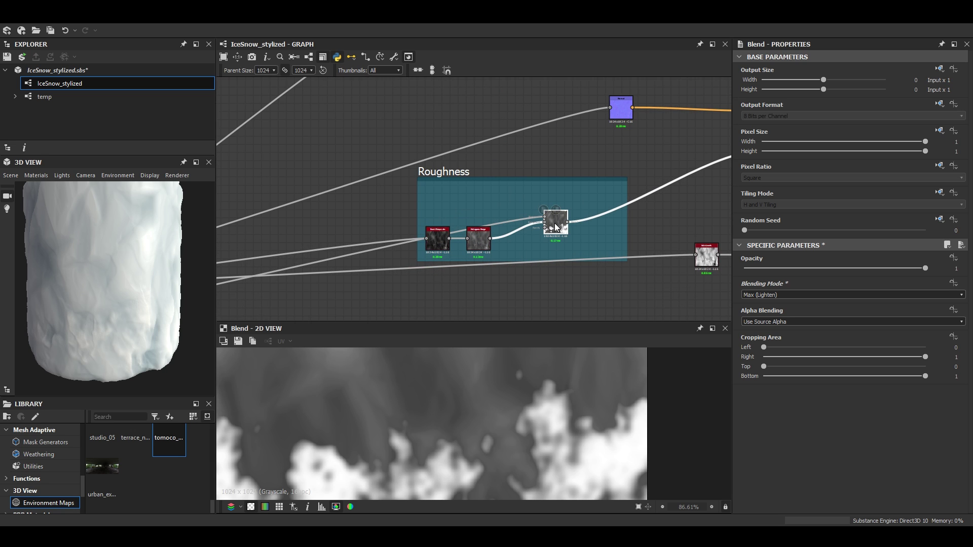
# Set the roughness Blend's opacity to 0.4 and fit the whole map in the 2D view
pyautogui.moveTo(883, 271); pyautogui.dragTo(850, 273)
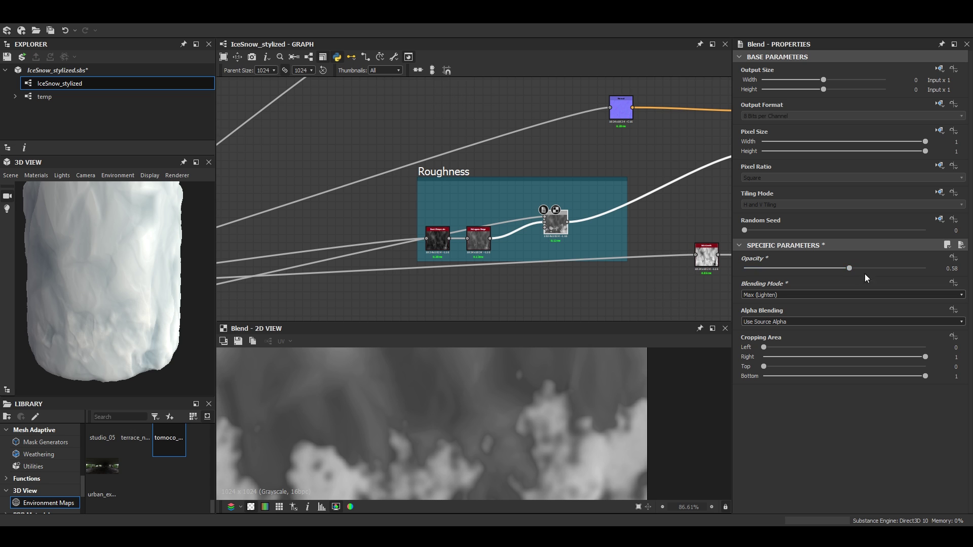
pyautogui.doubleClick(950, 269)
pyautogui.write('0.4')
pyautogui.press('Return')
pyautogui.scroll(-4, 496, 416)
pyautogui.press('f')
pyautogui.scroll(-1, 582, 211)
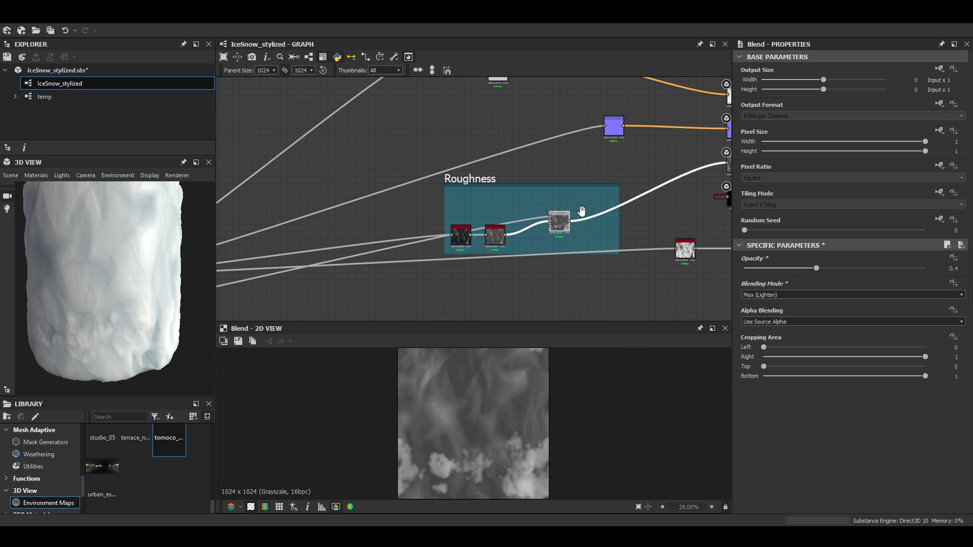
# Examine the roughness of the snow and ice on the 3D cylinder from several angles
pyautogui.moveTo(581, 213); pyautogui.dragTo(558, 215, button='middle')
pyautogui.moveTo(130, 308)
pyautogui.mouseDown()
pyautogui.moveTo(134, 281)
pyautogui.moveTo(163, 293)
pyautogui.moveTo(129, 311)
pyautogui.mouseUp()
pyautogui.scroll(3, 163, 293)
pyautogui.scroll(-5, 50, 299)
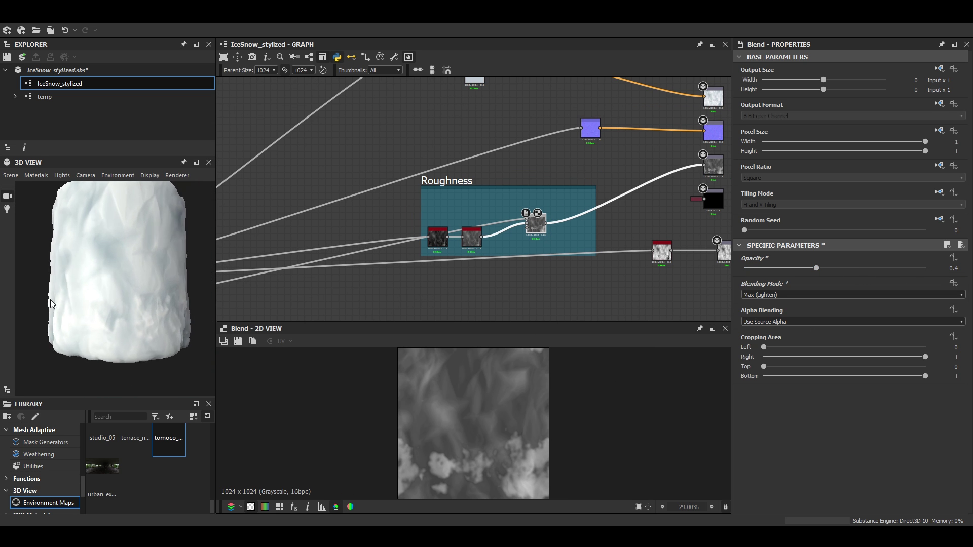
pyautogui.moveTo(156, 271); pyautogui.dragTo(148, 339)
pyautogui.scroll(3, 126, 315)
pyautogui.scroll(-3, 126, 313)
pyautogui.scroll(-2, 369, 206)
# Frame the Grunge Map 015, Histogram Scan and Blur HQ Grayscale nodes and title the frame "Snow mask"
pyautogui.moveTo(369, 205); pyautogui.dragTo(507, 304, button='middle')
pyautogui.scroll(3, 317, 188)
pyautogui.rightClick(454, 221)
pyautogui.click(360, 252)
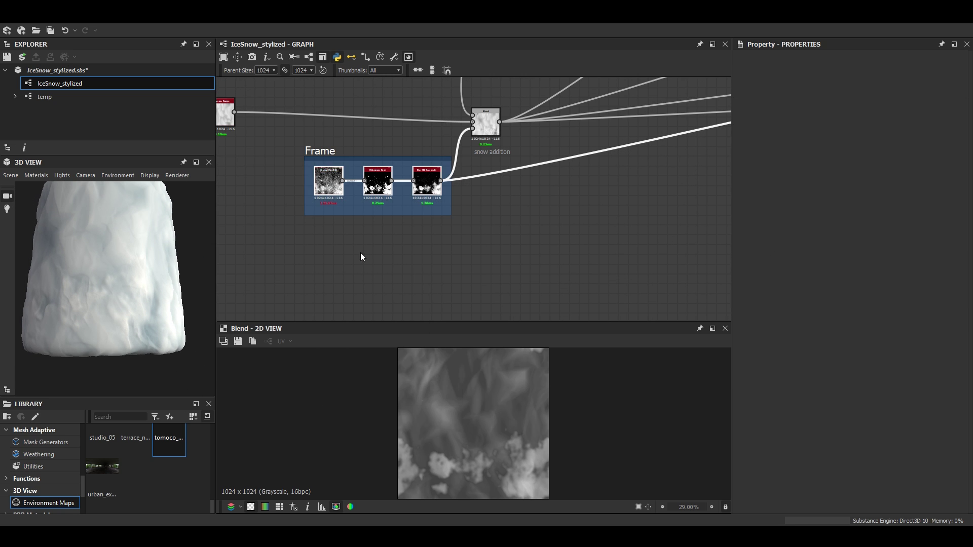
pyautogui.write('Snow mask')
pyautogui.press('Return')
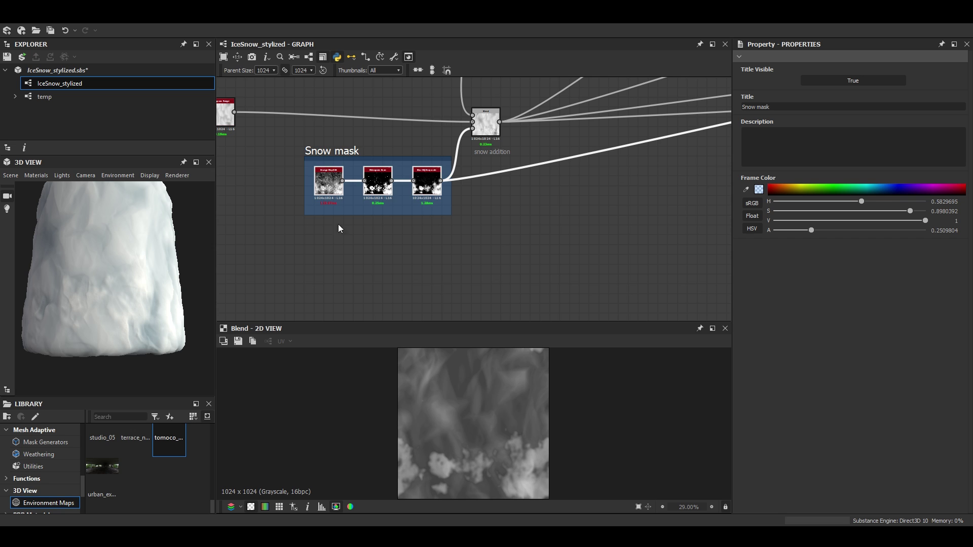
# Set the snow mask's Histogram Scan position to 1 to spread the snow over the whole surface
pyautogui.moveTo(314, 152); pyautogui.dragTo(311, 178)
pyautogui.moveTo(828, 488); pyautogui.dragTo(940, 476)
pyautogui.moveTo(140, 299); pyautogui.dragTo(173, 332)
pyautogui.scroll(-4, 423, 189)
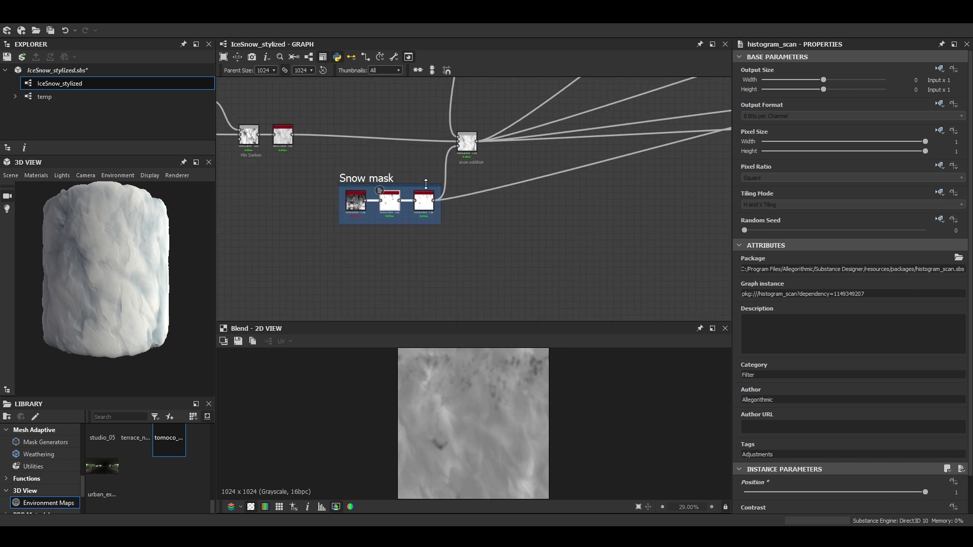
# Lower the opacity of the erosion Blend in the Snow frame to 0.12
pyautogui.moveTo(674, 109); pyautogui.dragTo(453, 190, button='middle')
pyautogui.scroll(5, 454, 190)
pyautogui.click(415, 251)
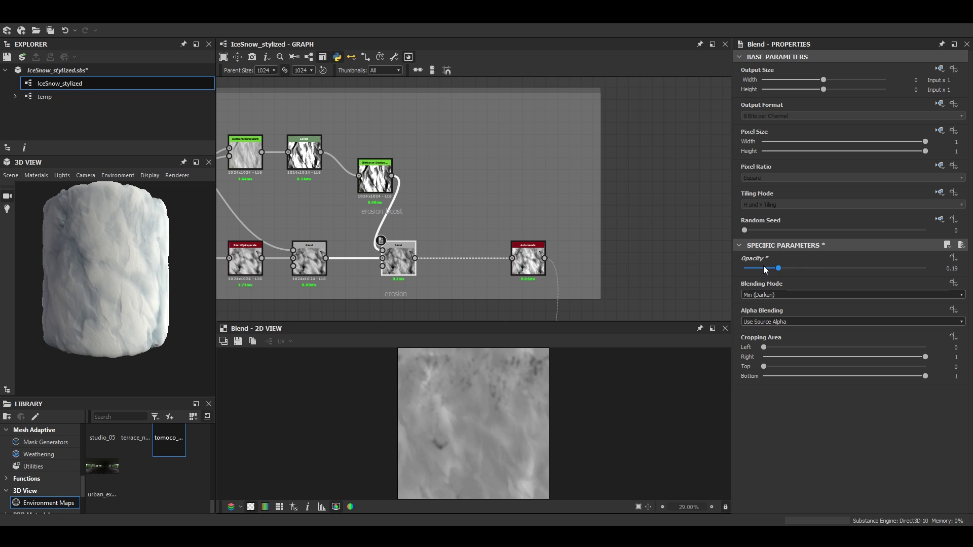
pyautogui.moveTo(763, 265); pyautogui.dragTo(904, 272)
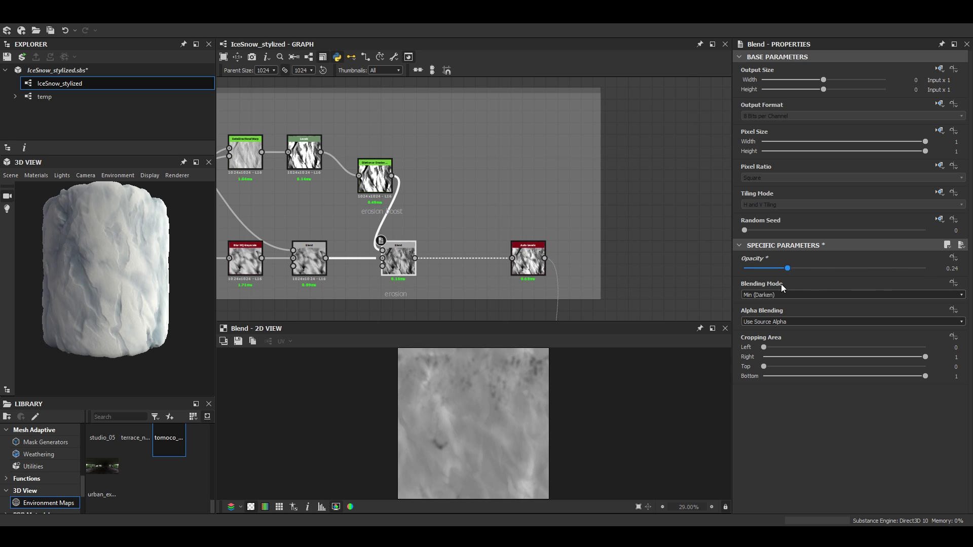
pyautogui.moveTo(780, 283); pyautogui.dragTo(767, 287)
pyautogui.moveTo(57, 298); pyautogui.dragTo(125, 300)
# Examine the histogram and numeric level values of the Levels node feeding the base colour Gradient Map
pyautogui.press('f')
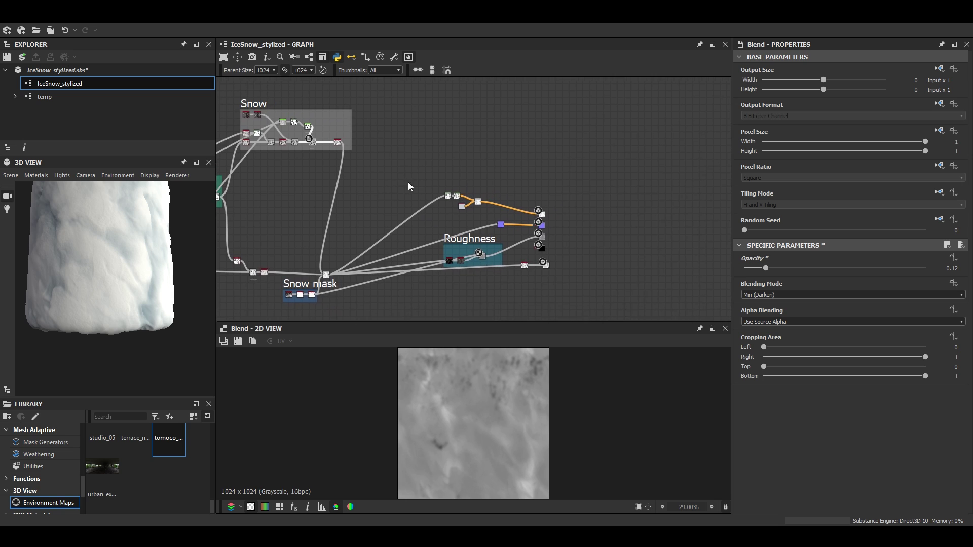
pyautogui.scroll(5, 452, 188)
pyautogui.click(416, 230)
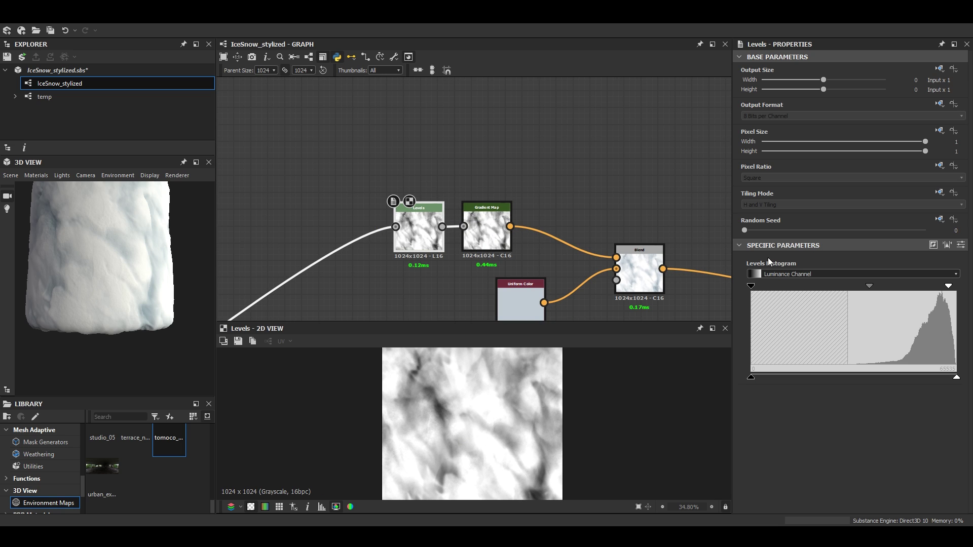
pyautogui.moveTo(538, 240); pyautogui.dragTo(490, 172, button='middle')
pyautogui.click(961, 246)
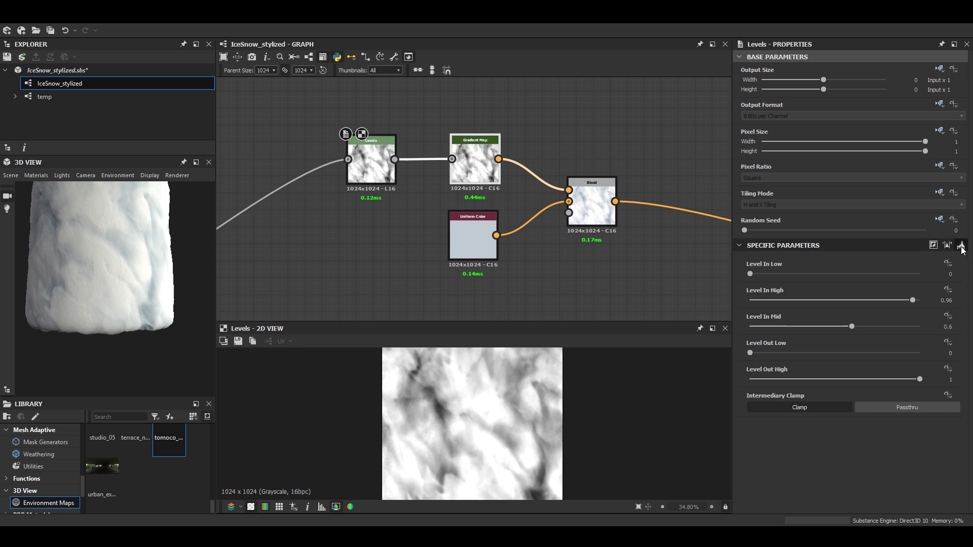
pyautogui.click(960, 246)
pyautogui.scroll(-4, 460, 202)
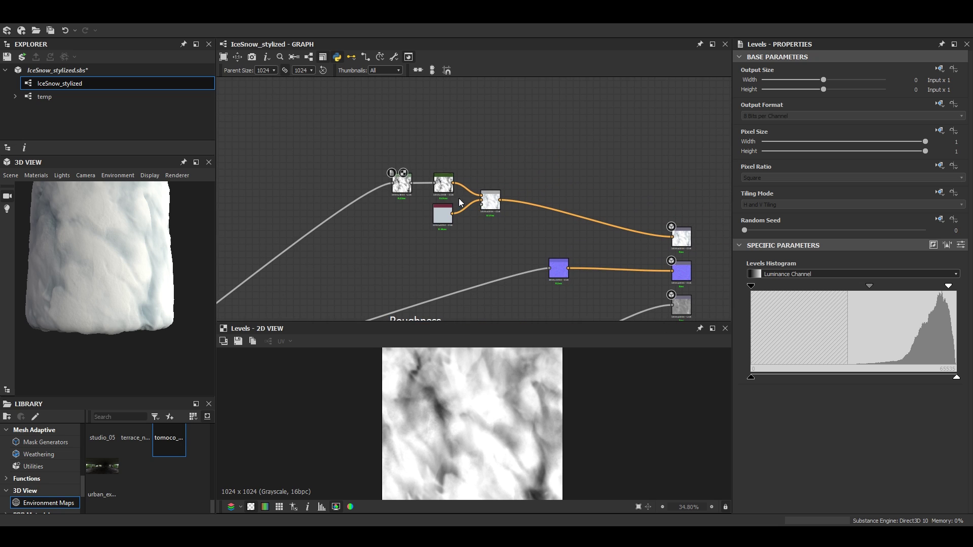
# Insert a Blend node after the base colour Blend, space it out, and set its blending mode to Overlay
pyautogui.scroll(5, 492, 208)
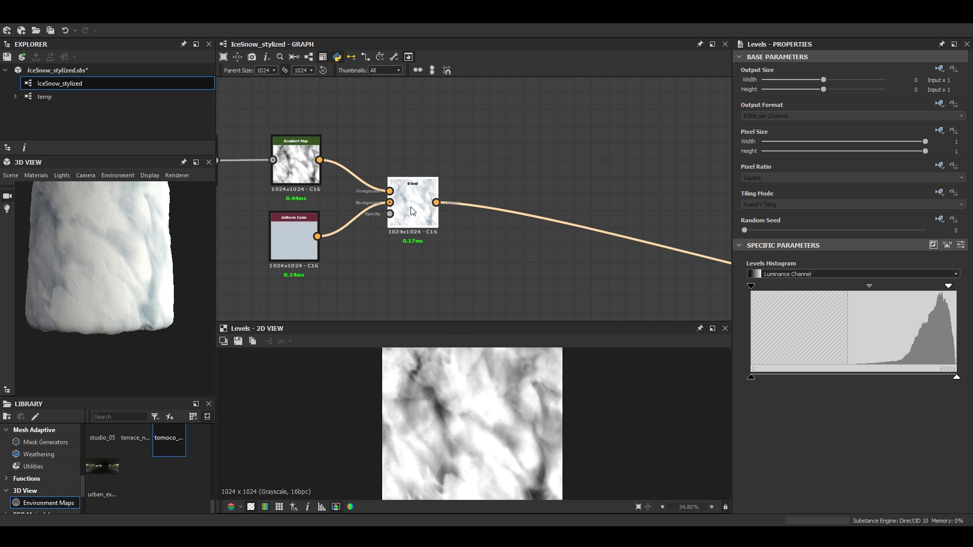
pyautogui.click(490, 204)
pyautogui.press('space')
pyautogui.click(453, 243)
pyautogui.moveTo(498, 208); pyautogui.dragTo(582, 209)
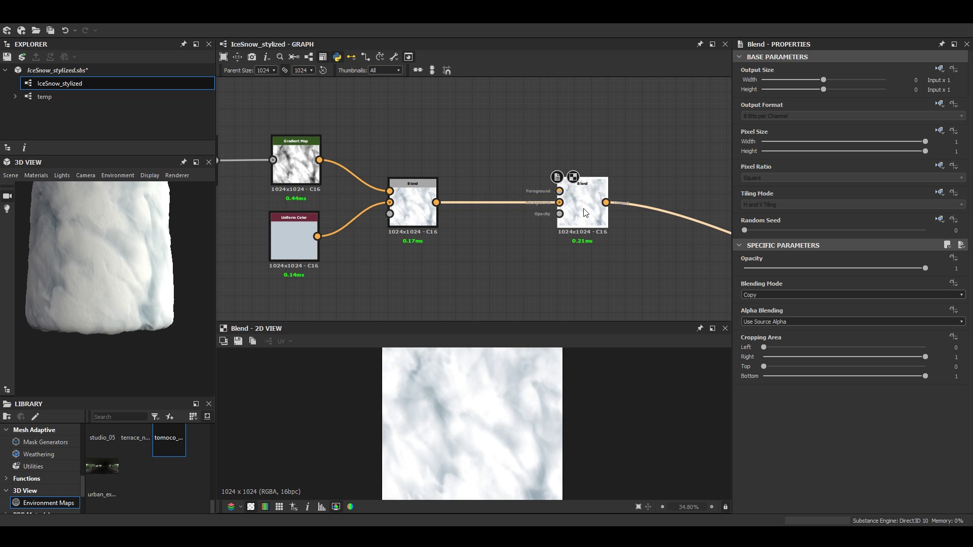
pyautogui.click(794, 295)
pyautogui.click(769, 355)
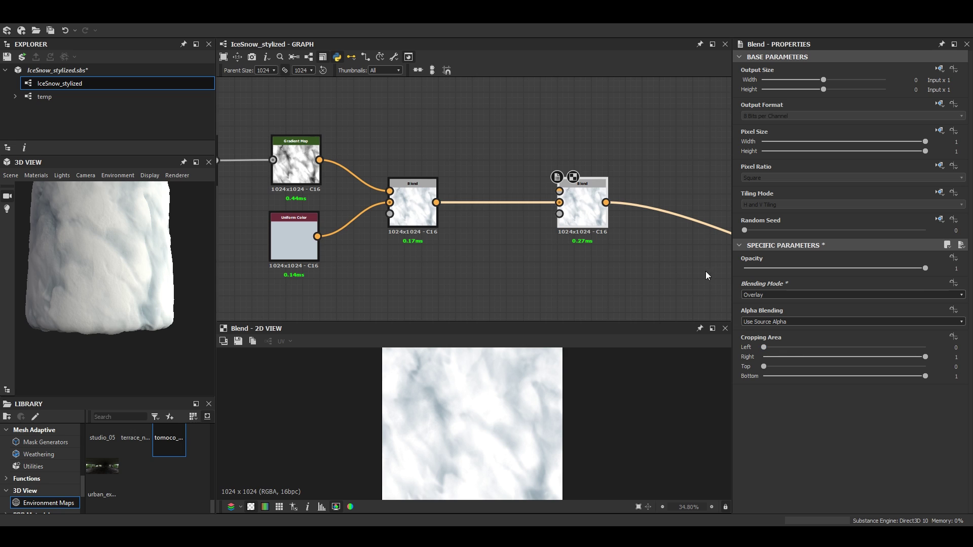
# Feed a duplicate of the Uniform Color node, set to neutral light grey with value 0.862069, into the new Blend's foreground
pyautogui.scroll(-4, 557, 253)
pyautogui.scroll(3, 458, 249)
pyautogui.click(395, 247)
pyautogui.moveTo(395, 247); pyautogui.dragTo(466, 191)
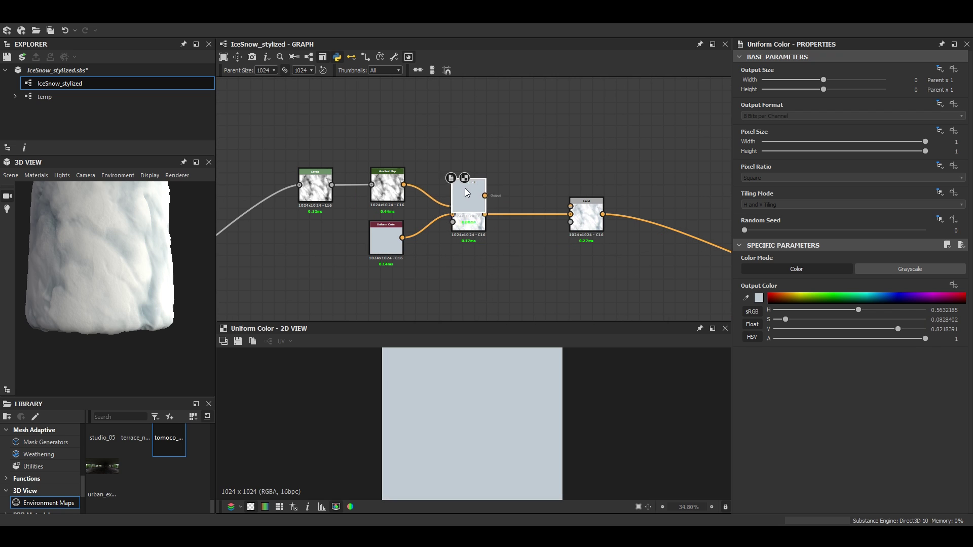
pyautogui.click(759, 298)
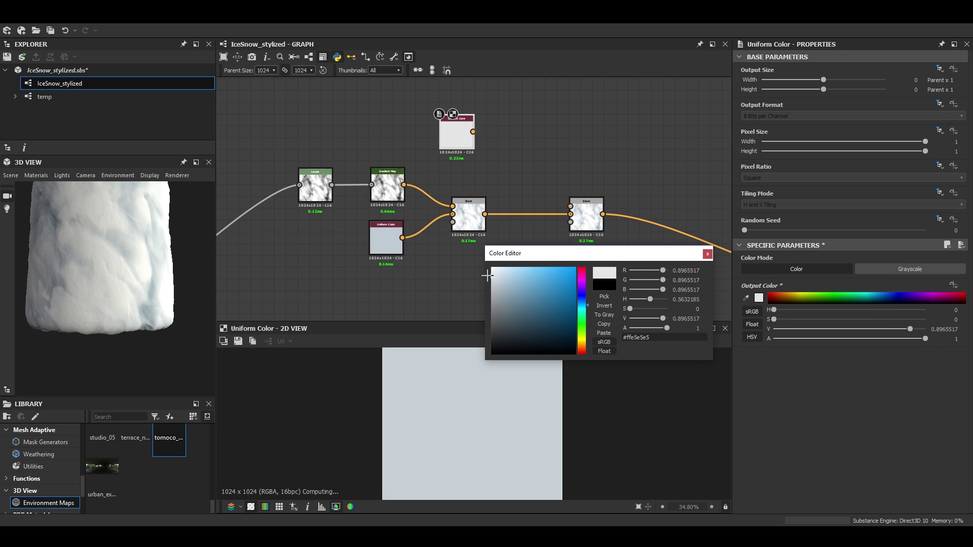
pyautogui.click(486, 275)
pyautogui.click(707, 254)
pyautogui.moveTo(533, 166); pyautogui.dragTo(570, 206)
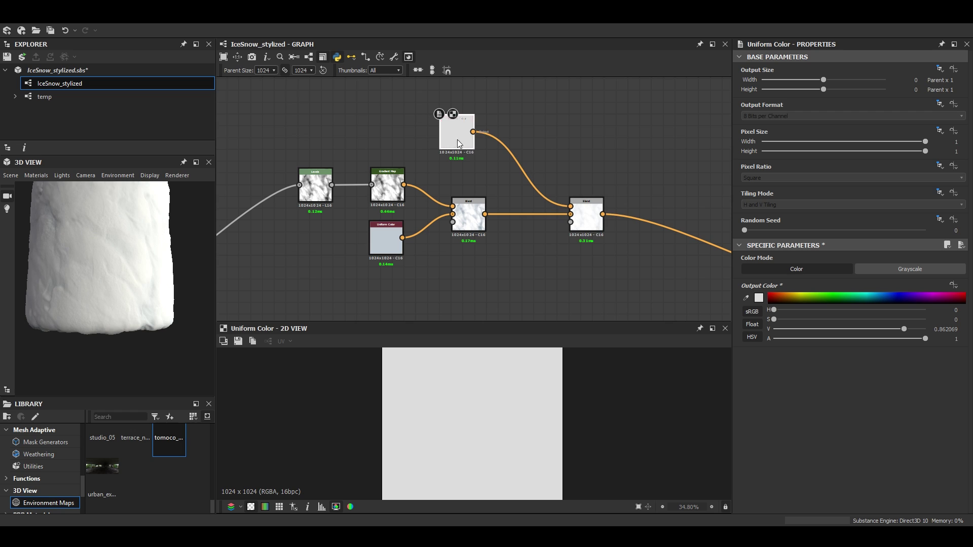
# Try an environment exposure of 0 in the 3D view and restore it to -0.4
pyautogui.click(117, 189)
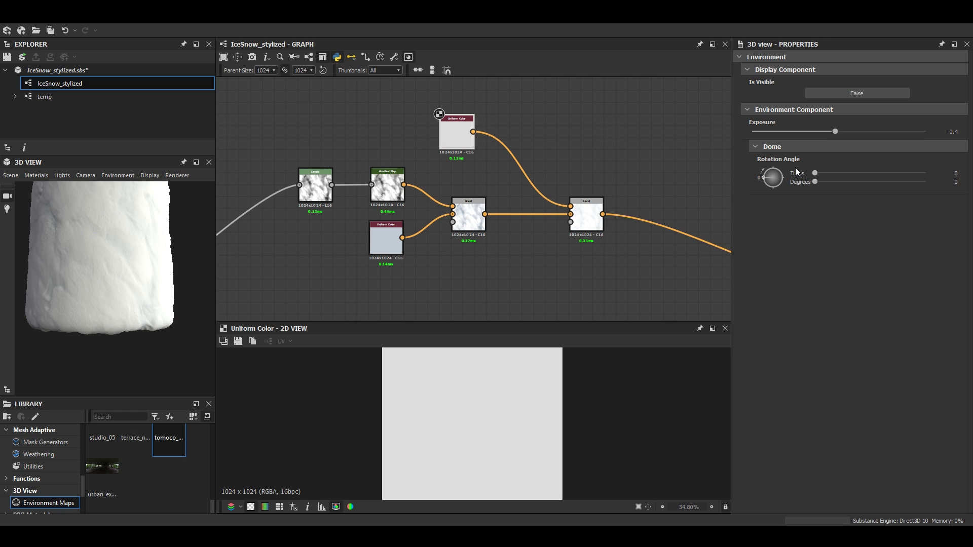
pyautogui.write('0')
pyautogui.press('Return')
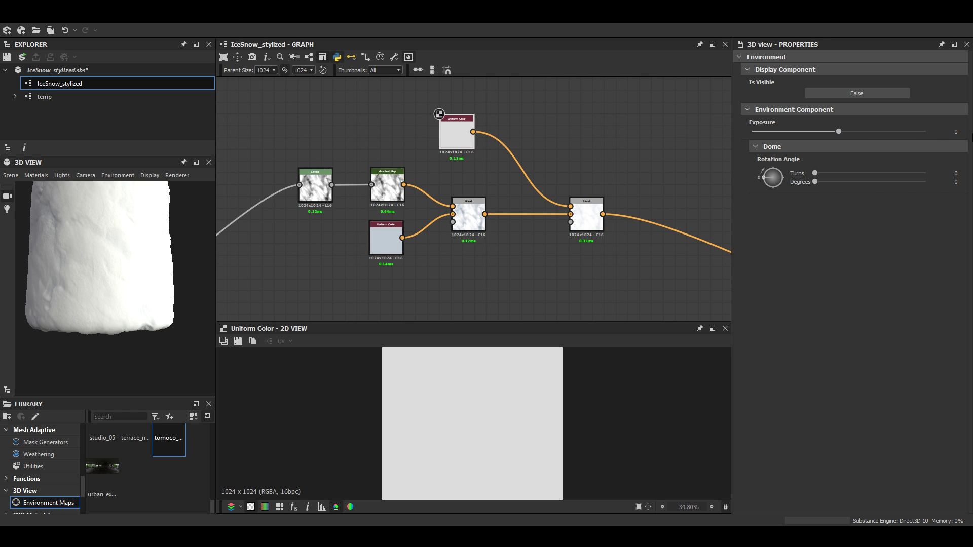
pyautogui.write('-')
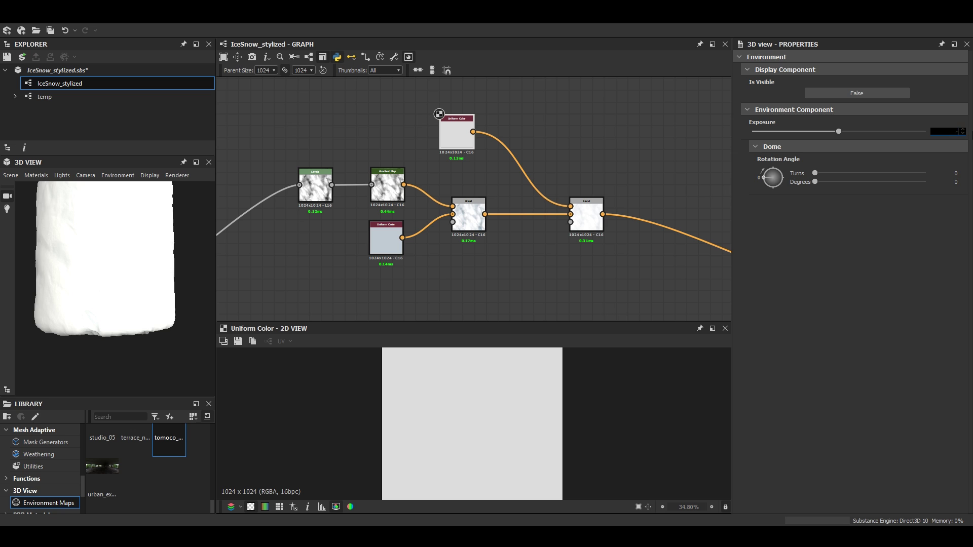
pyautogui.write('0.4')
pyautogui.press('Return')
pyautogui.moveTo(118, 288); pyautogui.dragTo(148, 304)
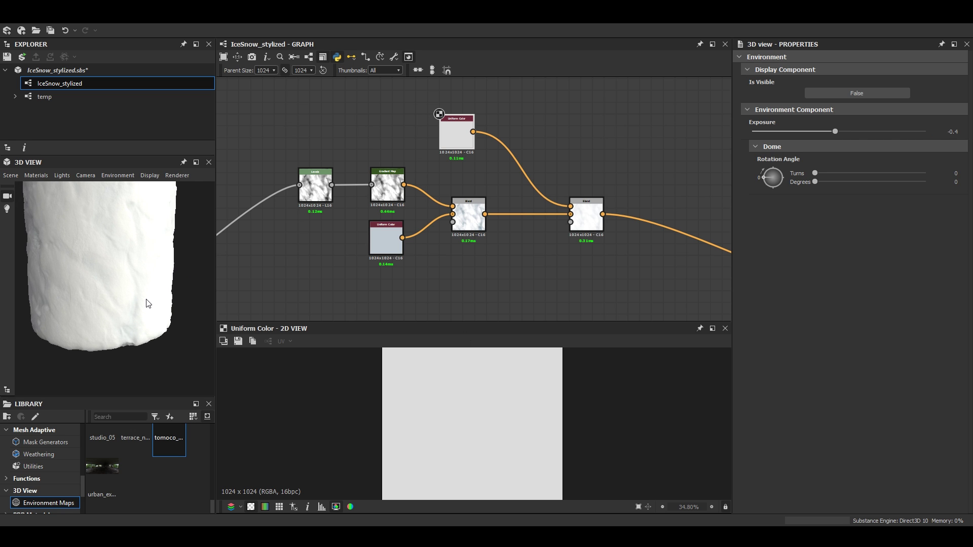
# Connect the snow mask's Blur HQ Grayscale output to the opacity input of the new Overlay Blend
pyautogui.scroll(-3, 498, 232)
pyautogui.scroll(8, 542, 228)
pyautogui.scroll(-11, 326, 228)
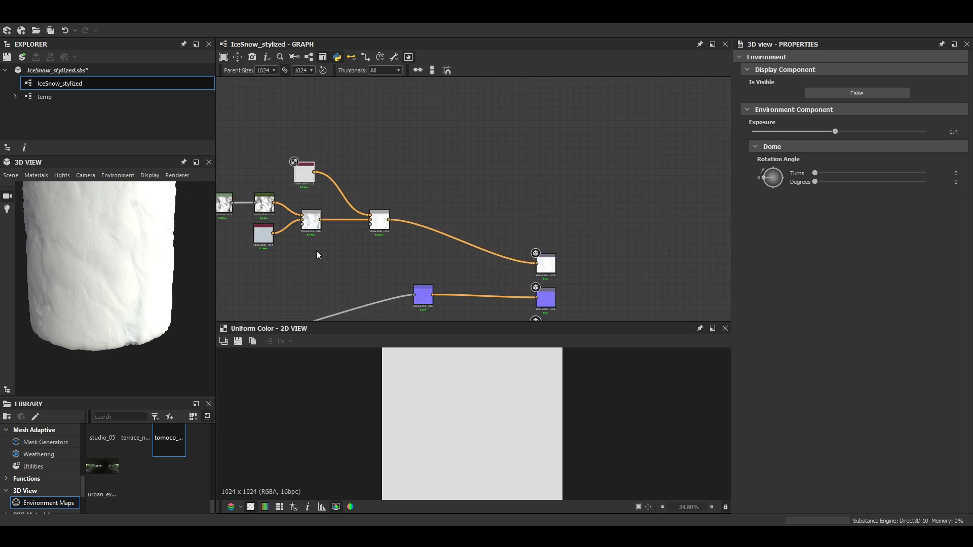
pyautogui.moveTo(316, 250); pyautogui.dragTo(659, 104, button='middle')
pyautogui.scroll(6, 410, 265)
pyautogui.click(380, 210)
pyautogui.scroll(-6, 548, 213)
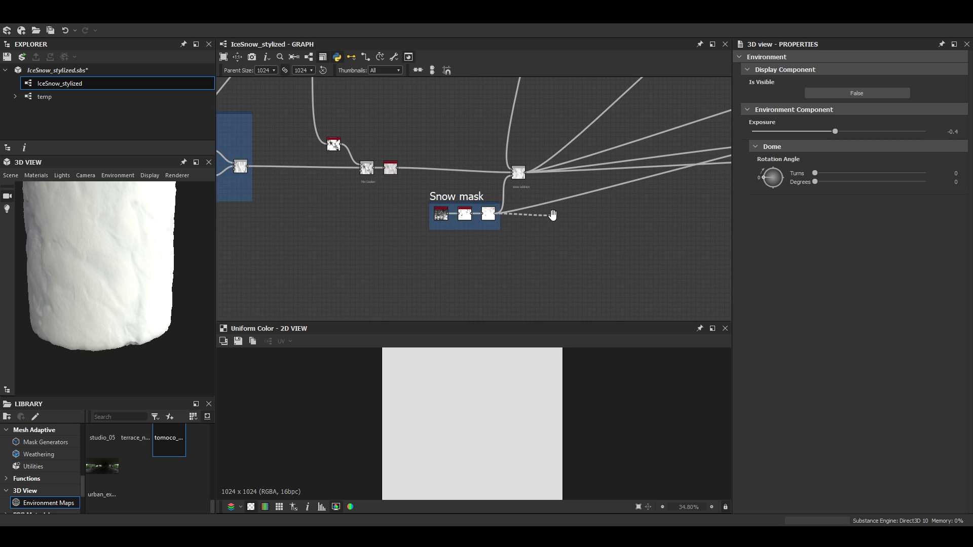
pyautogui.moveTo(691, 142); pyautogui.dragTo(370, 293, button='middle')
pyautogui.scroll(5, 603, 162)
pyautogui.click(497, 196)
pyautogui.doubleClick(511, 193)
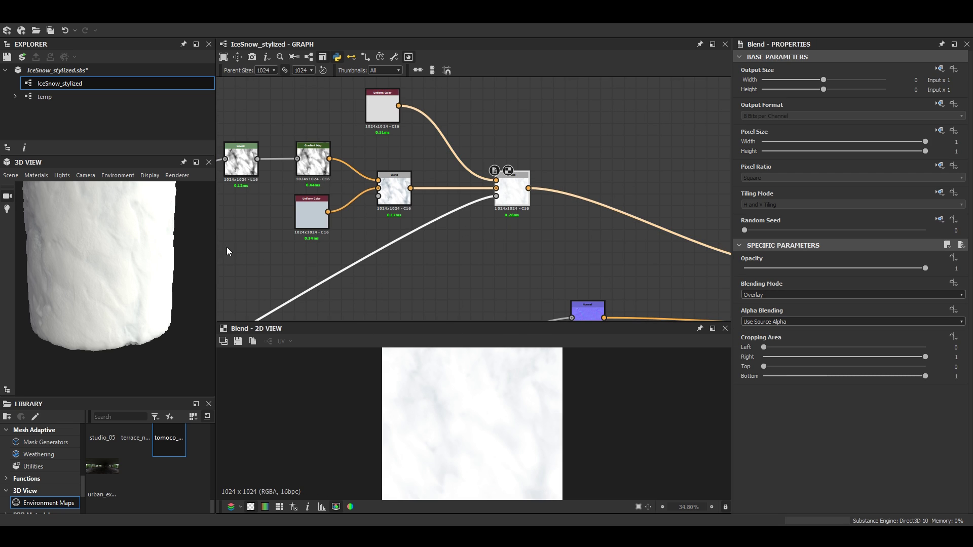
# Set the snow mask's Histogram Scan position to 0.68 and check the snow coverage on the cylinder
pyautogui.moveTo(210, 243); pyautogui.dragTo(135, 278)
pyautogui.scroll(4, 134, 278)
pyautogui.scroll(-6, 393, 217)
pyautogui.moveTo(253, 291); pyautogui.dragTo(466, 213, button='middle')
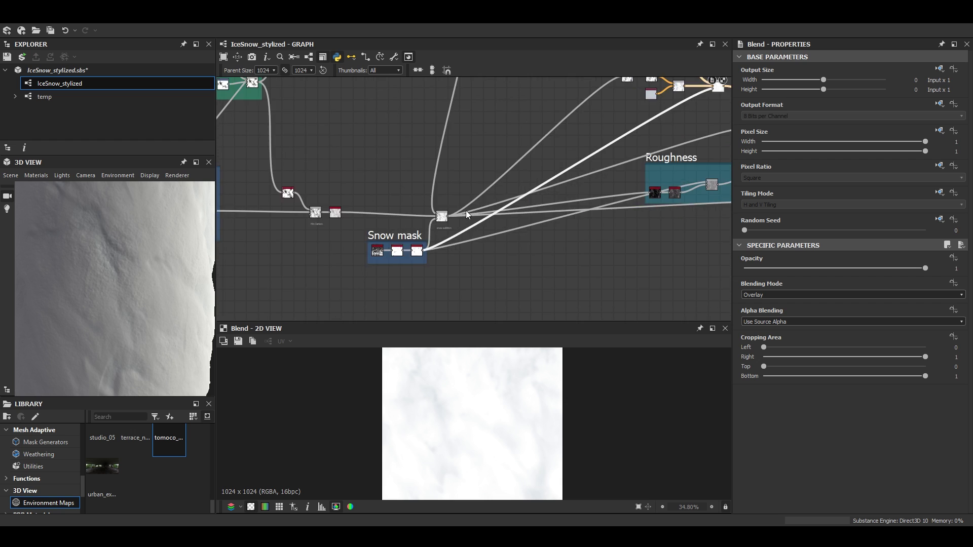
pyautogui.scroll(4, 384, 253)
pyautogui.click(424, 242)
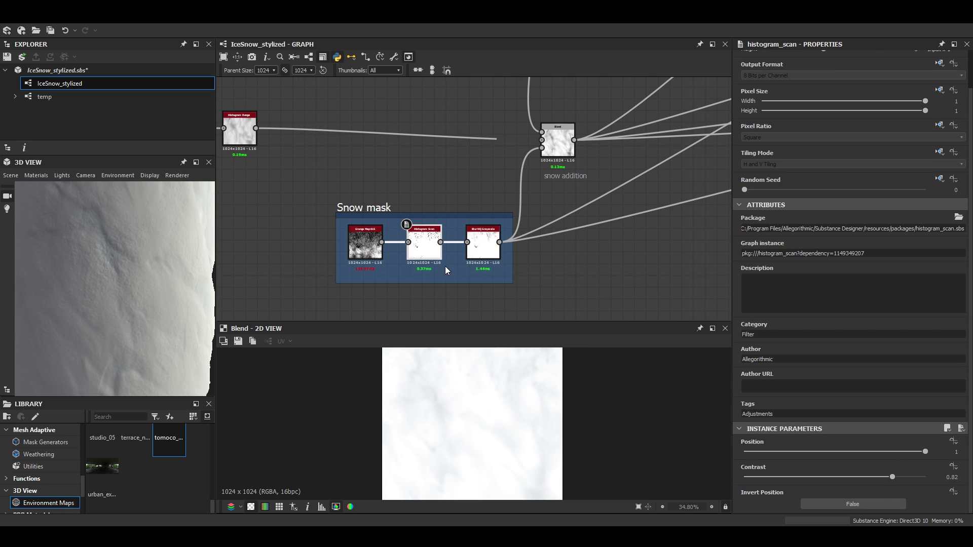
pyautogui.scroll(2, 446, 270)
pyautogui.moveTo(908, 452); pyautogui.dragTo(861, 454)
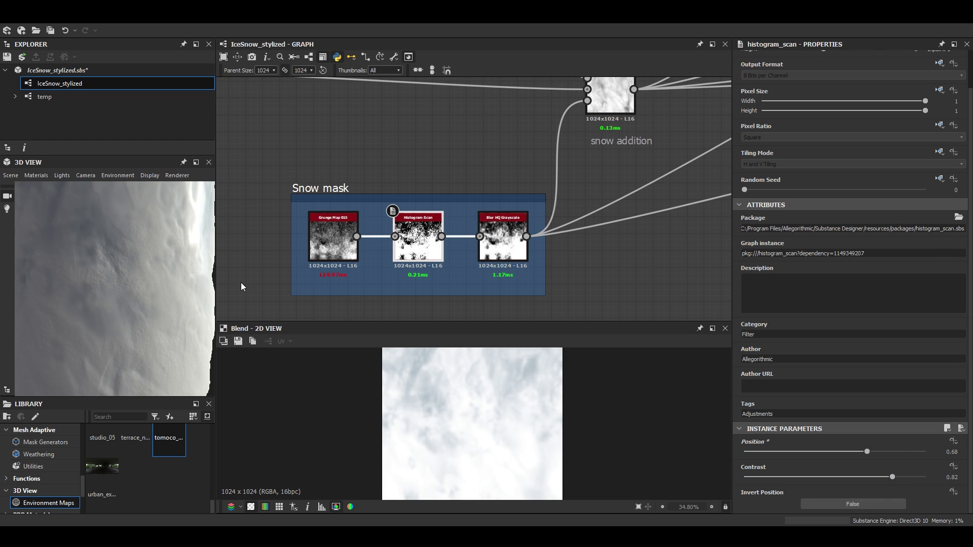
pyautogui.scroll(-5, 162, 283)
pyautogui.moveTo(162, 284); pyautogui.dragTo(114, 279)
# Insert a PBR Albedo Safe Color node between the last colour Blend and the Base Color output
pyautogui.scroll(-5, 385, 222)
pyautogui.moveTo(507, 217); pyautogui.dragTo(201, 315, button='middle')
pyautogui.scroll(5, 425, 170)
pyautogui.click(431, 175)
pyautogui.press('space')
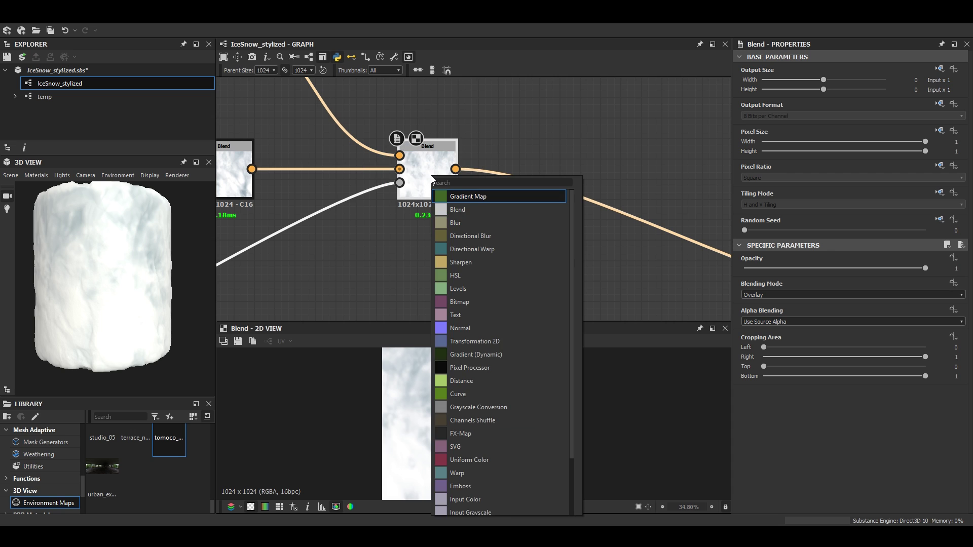
pyautogui.write('pbr')
pyautogui.press('Return')
pyautogui.moveTo(543, 192); pyautogui.dragTo(676, 204)
pyautogui.scroll(-5, 654, 193)
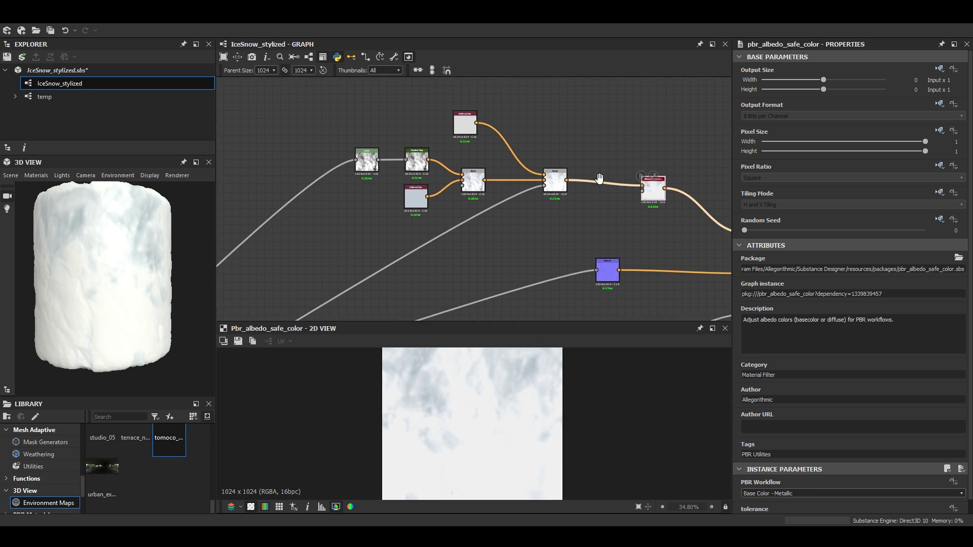
# Undock the node feeding the metallic output and connect it to the PBR Albedo Safe Color node's grayscale input
pyautogui.moveTo(599, 178); pyautogui.dragTo(483, 83, button='middle')
pyautogui.moveTo(453, 265); pyautogui.dragTo(453, 245, button='middle')
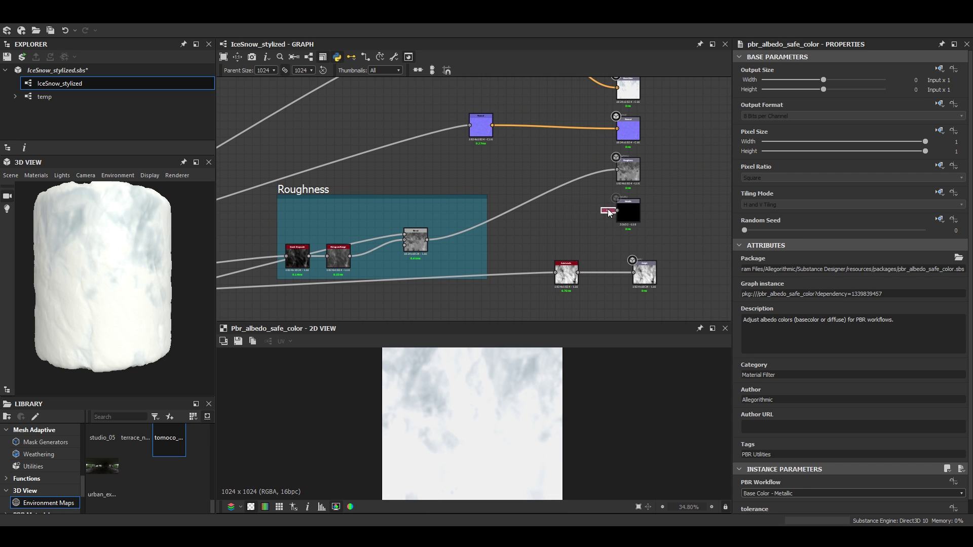
pyautogui.press('d')
pyautogui.click(569, 212)
pyautogui.moveTo(556, 117); pyautogui.dragTo(545, 265, button='middle')
pyautogui.click(517, 197)
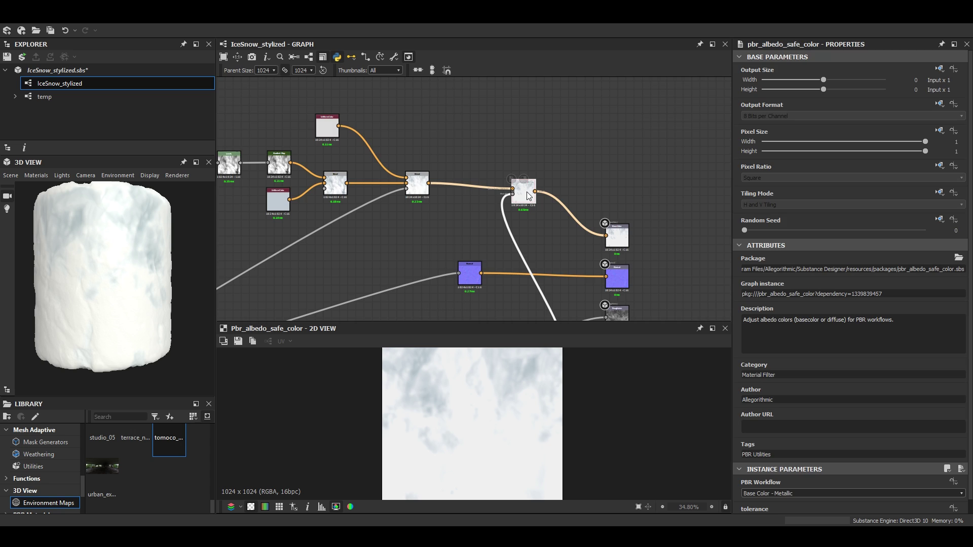
# Add a PBR BaseColor / Metallic Validate node above the PBR Albedo Safe Color node
pyautogui.scroll(4, 527, 191)
pyautogui.scroll(2, 482, 464)
pyautogui.scroll(1, 484, 463)
pyautogui.moveTo(543, 127); pyautogui.dragTo(530, 174, button='middle')
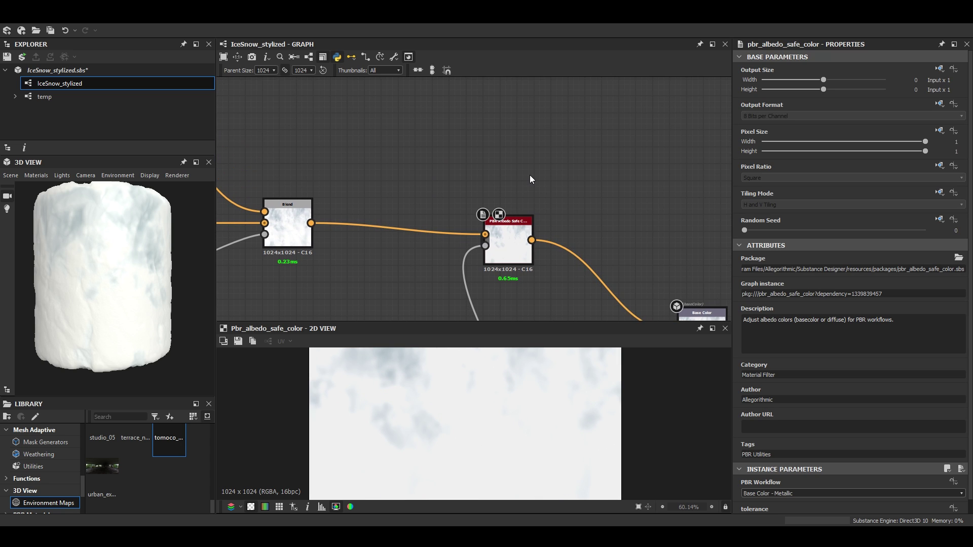
pyautogui.press('space')
pyautogui.write('pbr')
pyautogui.press('Escape')
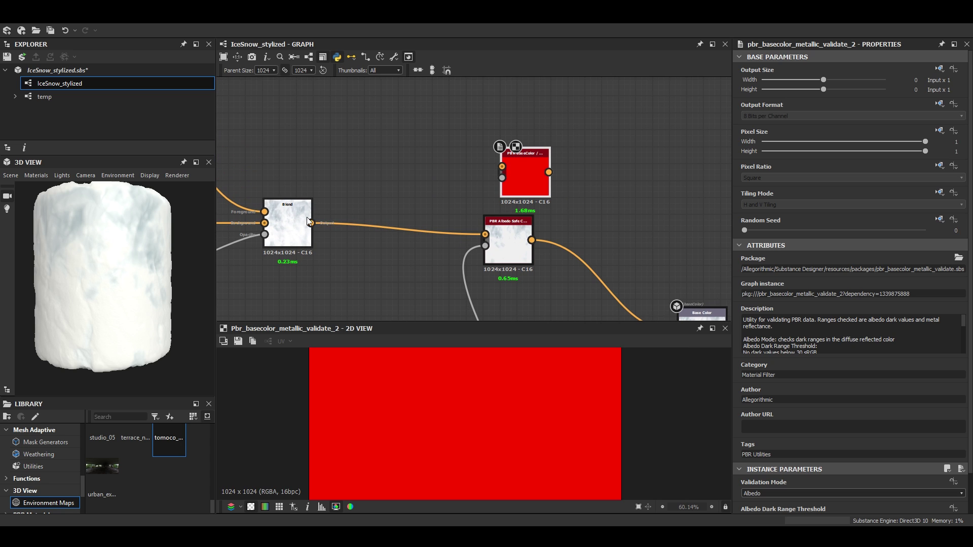
# Connect the last colour Blend and the metallic source to the validation node to check the uncorrected albedo
pyautogui.moveTo(311, 223); pyautogui.dragTo(571, 171)
pyautogui.scroll(-3, 560, 220)
pyautogui.moveTo(575, 264); pyautogui.dragTo(509, 247, button='middle')
pyautogui.click(508, 296)
pyautogui.click(515, 157)
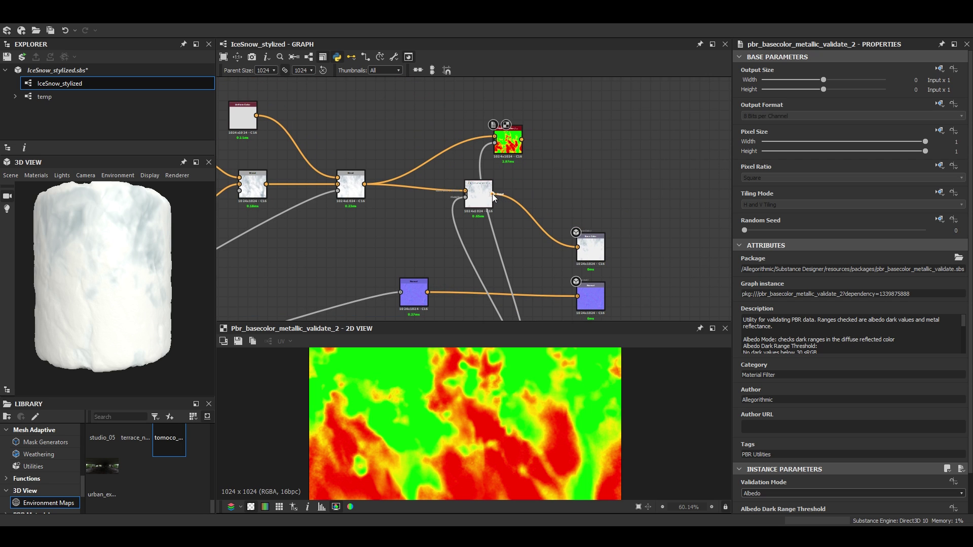
# Validate the PBR Albedo Safe Color node's output in place of the Blend's, and delete the validation node
pyautogui.moveTo(491, 193); pyautogui.dragTo(498, 133)
pyautogui.scroll(-4, 458, 400)
pyautogui.scroll(1, 508, 150)
pyautogui.scroll(4, 508, 150)
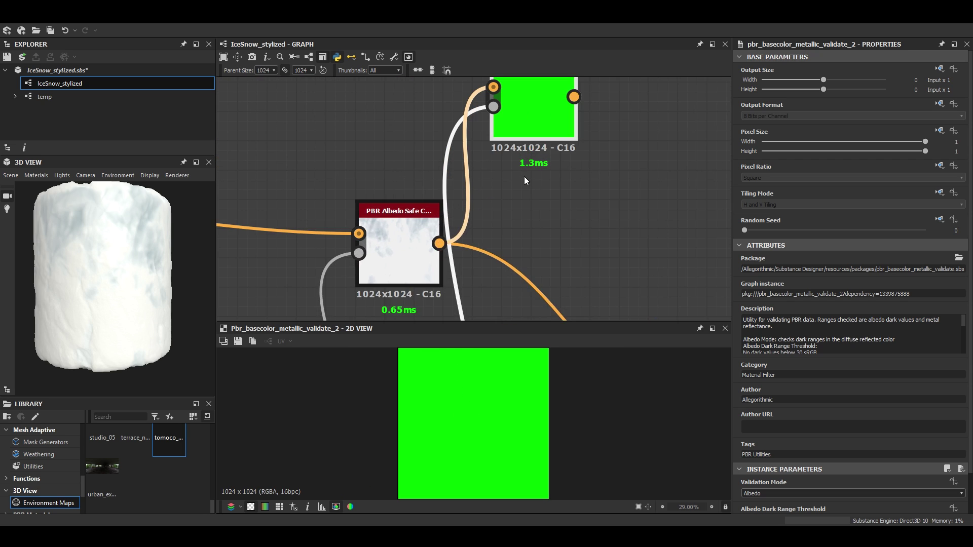
pyautogui.scroll(2, 524, 176)
pyautogui.scroll(-3, 487, 205)
pyautogui.scroll(-2, 471, 180)
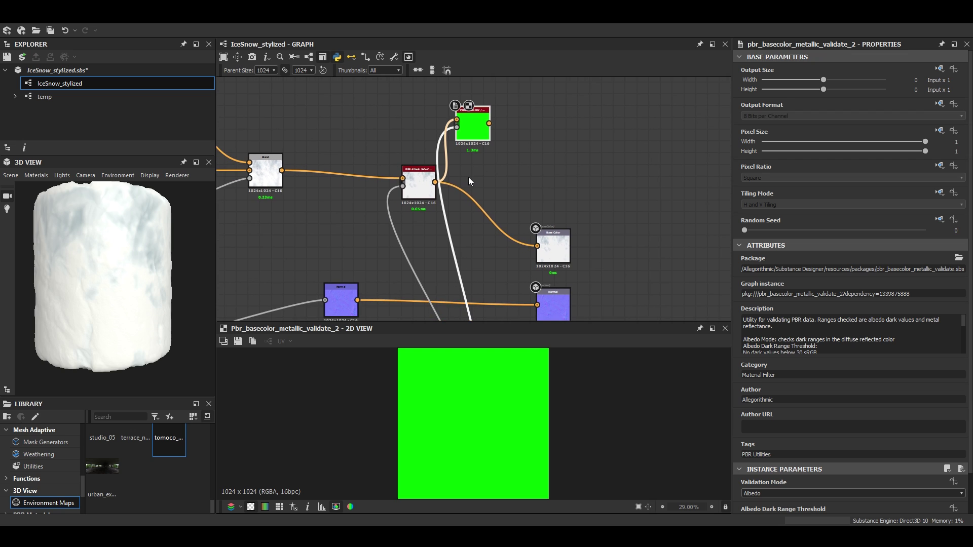
pyautogui.press('Delete')
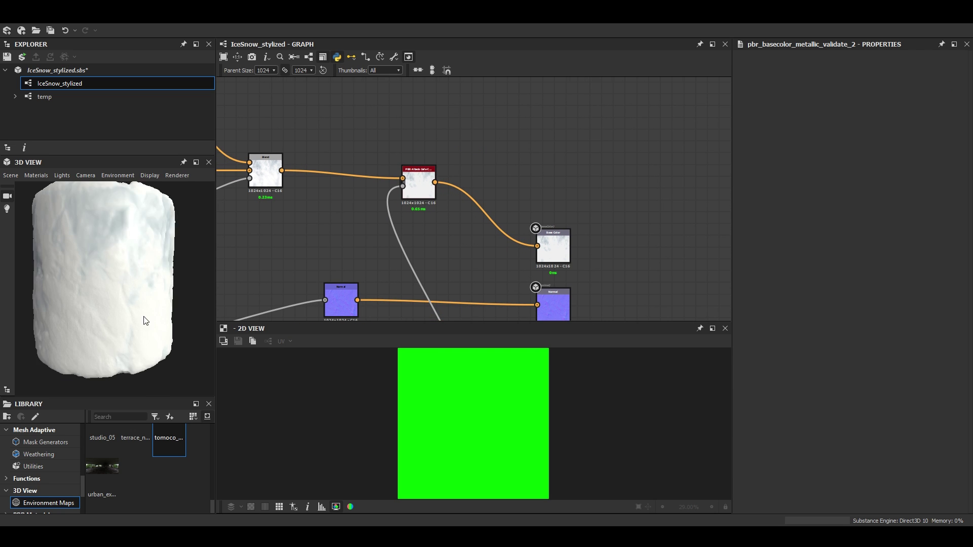
# Preview the outputs of the colour Blend nodes before the PBR Albedo Safe Color node
pyautogui.scroll(3, 172, 335)
pyautogui.moveTo(160, 304); pyautogui.dragTo(110, 305)
pyautogui.scroll(-3, 441, 228)
pyautogui.moveTo(440, 228); pyautogui.dragTo(617, 248, button='middle')
pyautogui.scroll(3, 494, 228)
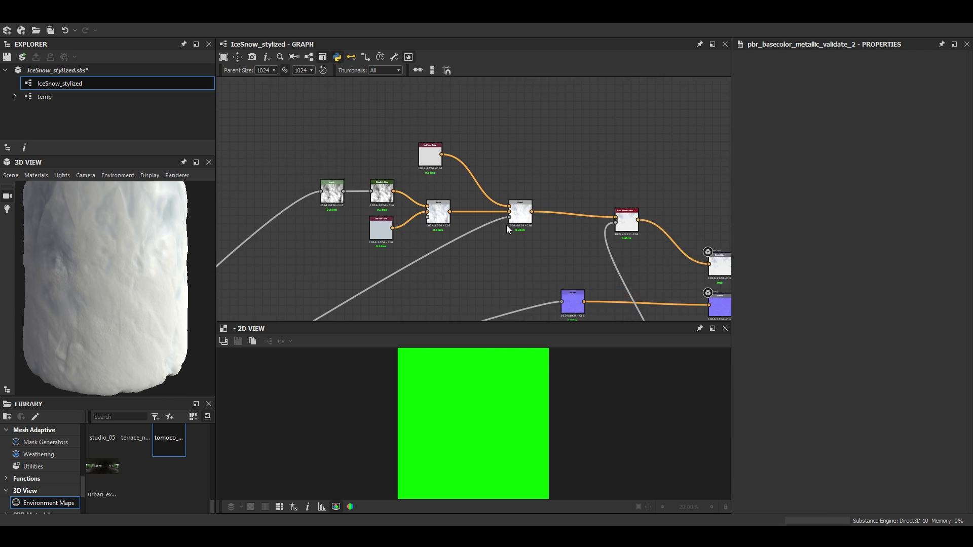
pyautogui.doubleClick(416, 208)
pyautogui.doubleClick(540, 218)
pyautogui.doubleClick(428, 219)
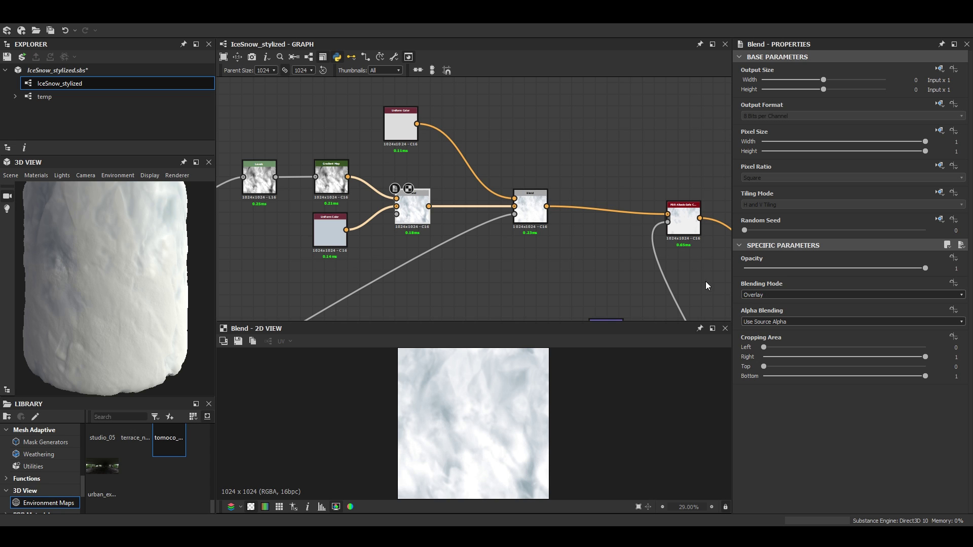
pyautogui.doubleClick(529, 212)
# Examine the blended colour map, the overall graph layout and the material on the 3D model
pyautogui.scroll(3, 487, 403)
pyautogui.scroll(-4, 391, 241)
pyautogui.moveTo(391, 242); pyautogui.dragTo(480, 196, button='middle')
pyautogui.moveTo(523, 215); pyautogui.dragTo(460, 86, button='middle')
pyautogui.scroll(4, 498, 146)
pyautogui.moveTo(538, 194); pyautogui.dragTo(532, 184, button='middle')
pyautogui.scroll(-6, 445, 258)
pyautogui.moveTo(444, 257); pyautogui.dragTo(426, 209, button='middle')
pyautogui.scroll(-2, 426, 209)
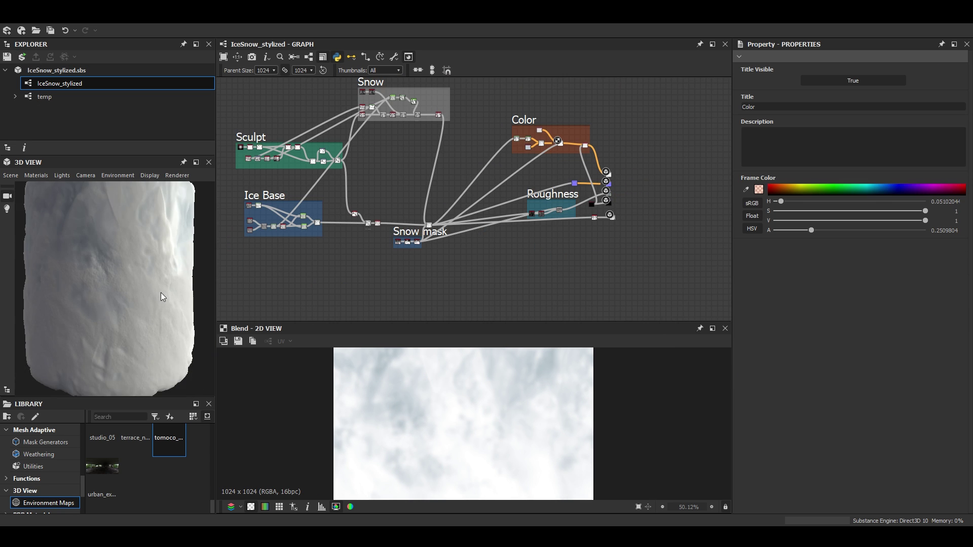
pyautogui.moveTo(161, 293); pyautogui.dragTo(84, 300)
pyautogui.scroll(6, 533, 147)
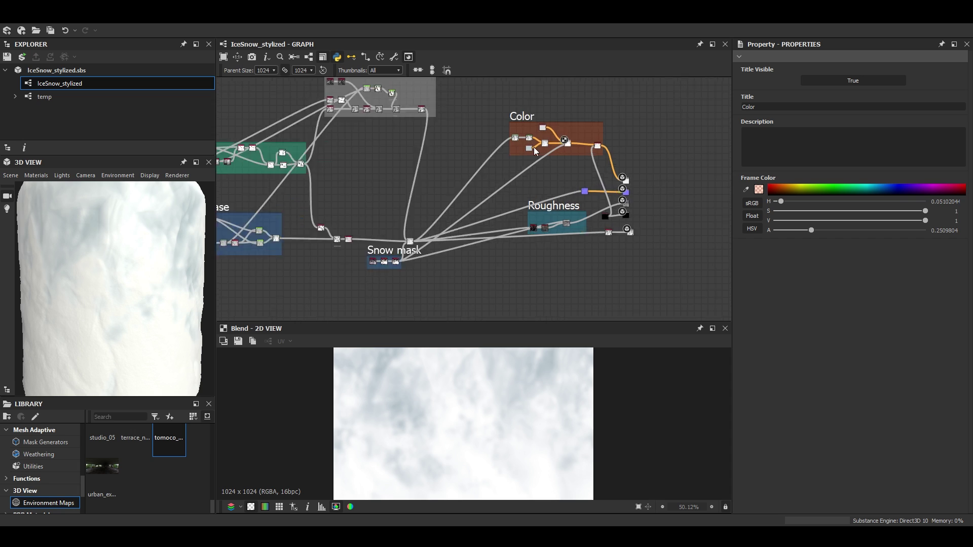
# Set the lower Uniform Color in the Color group to a muted teal with hue 0.51, saturation 0.11 and value 0.57
pyautogui.click(526, 151)
pyautogui.click(758, 297)
pyautogui.moveTo(549, 305); pyautogui.dragTo(500, 305)
pyautogui.scroll(3, 129, 297)
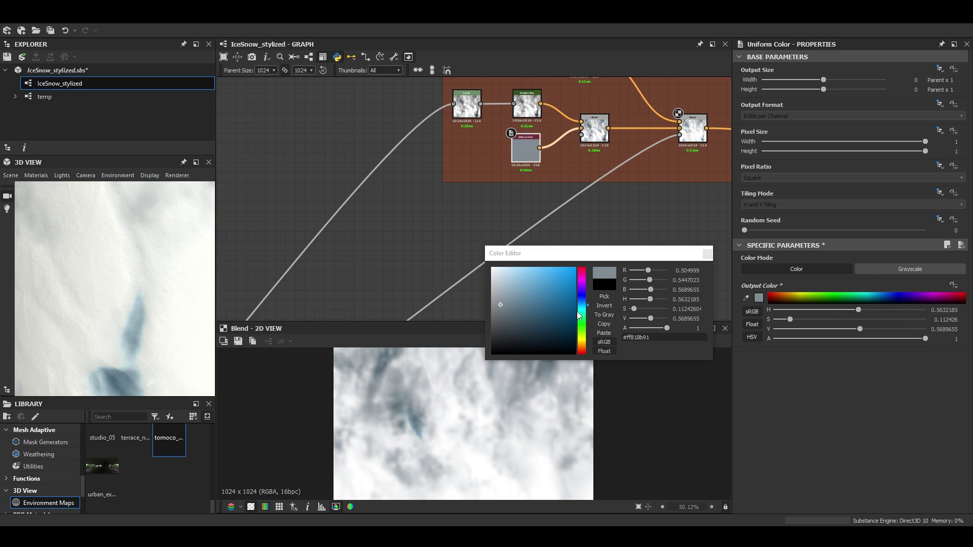
pyautogui.scroll(-6, 154, 276)
pyautogui.moveTo(154, 275); pyautogui.dragTo(313, 258)
pyautogui.scroll(2, 88, 245)
pyautogui.click(707, 254)
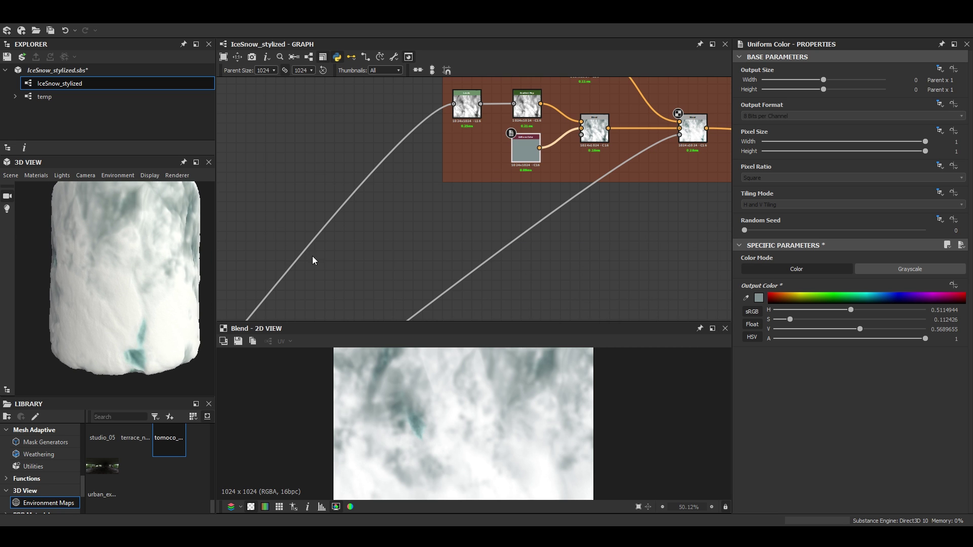
# Raise the Position of the Snow mask's Histogram Scan to about 0.9
pyautogui.scroll(-3, 312, 259)
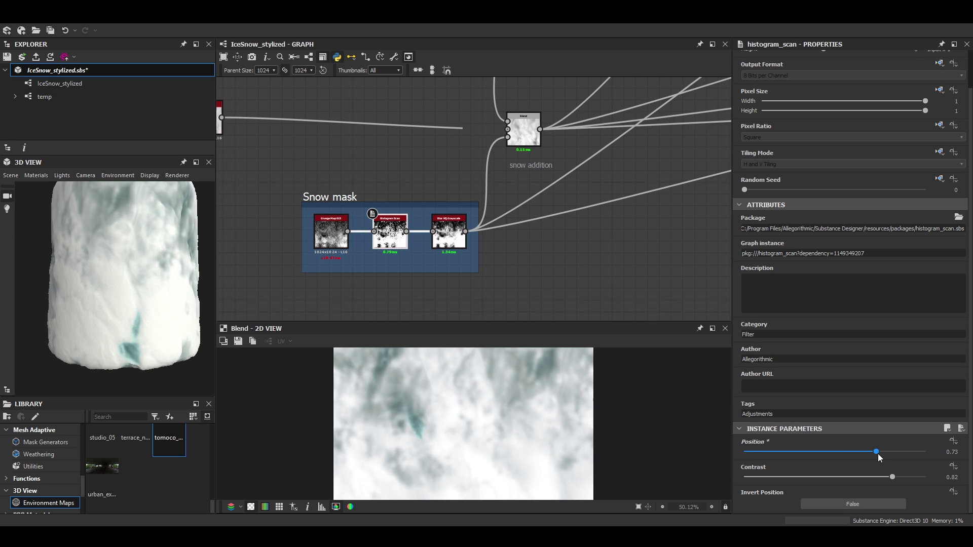
pyautogui.moveTo(878, 454); pyautogui.dragTo(909, 454)
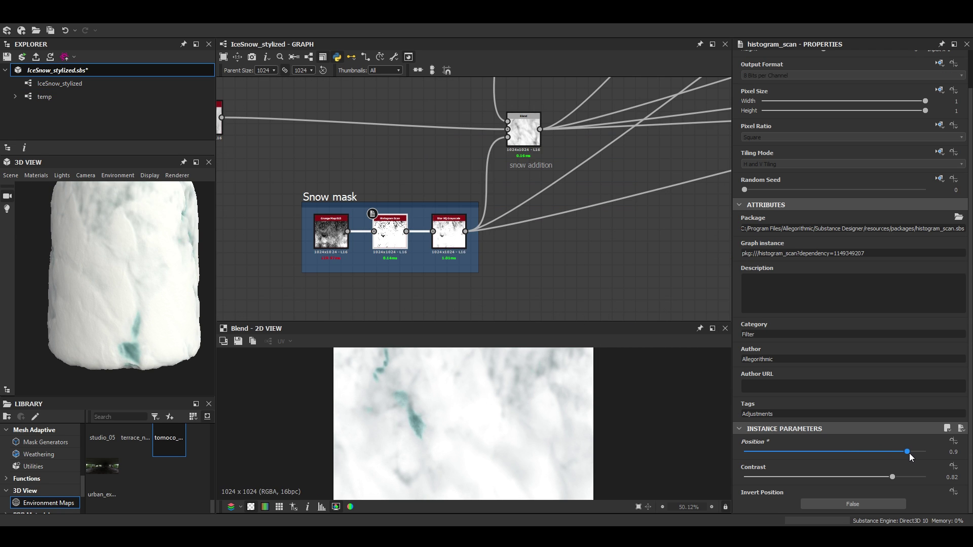
pyautogui.moveTo(119, 279); pyautogui.dragTo(113, 307)
pyautogui.scroll(3, 113, 307)
# Set the opacity of the Min (Darken) erosion Blend in the Snow group to about 0.46
pyautogui.moveTo(509, 167); pyautogui.dragTo(410, 184, button='middle')
pyautogui.scroll(2, 411, 184)
pyautogui.click(410, 183)
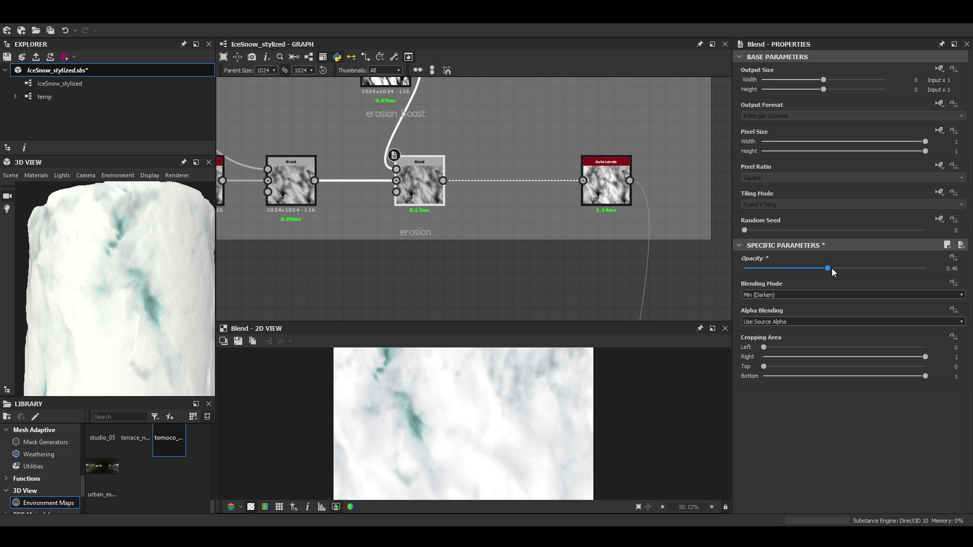
pyautogui.moveTo(121, 268)
pyautogui.mouseDown()
pyautogui.moveTo(109, 259)
pyautogui.moveTo(181, 281)
pyautogui.moveTo(127, 273)
pyautogui.moveTo(137, 261)
pyautogui.mouseUp()
pyautogui.scroll(-4, 116, 268)
pyautogui.scroll(4, 172, 280)
# Set the Iteration of the erosion boost node to 19 and check the eroded snow on the model
pyautogui.scroll(5, 137, 262)
pyautogui.moveTo(421, 160); pyautogui.dragTo(438, 238, button='middle')
pyautogui.click(403, 144)
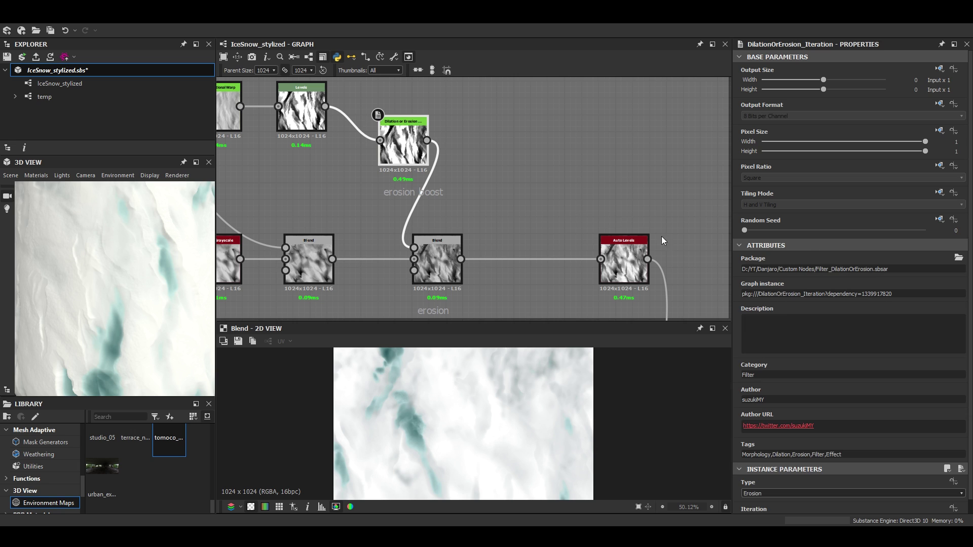
pyautogui.scroll(-1, 774, 494)
pyautogui.moveTo(798, 505); pyautogui.dragTo(832, 506)
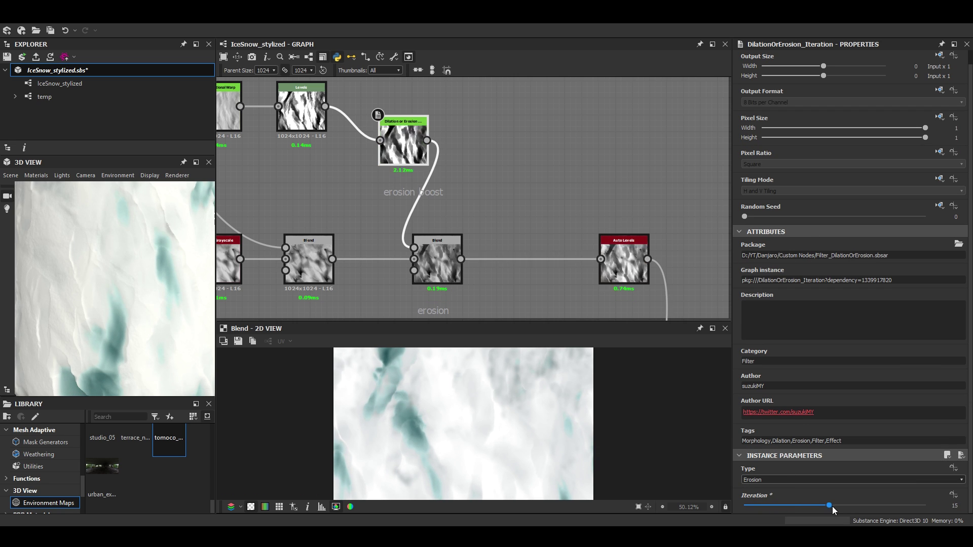
pyautogui.scroll(-3, 110, 284)
pyautogui.moveTo(111, 283); pyautogui.dragTo(113, 249)
pyautogui.scroll(4, 173, 283)
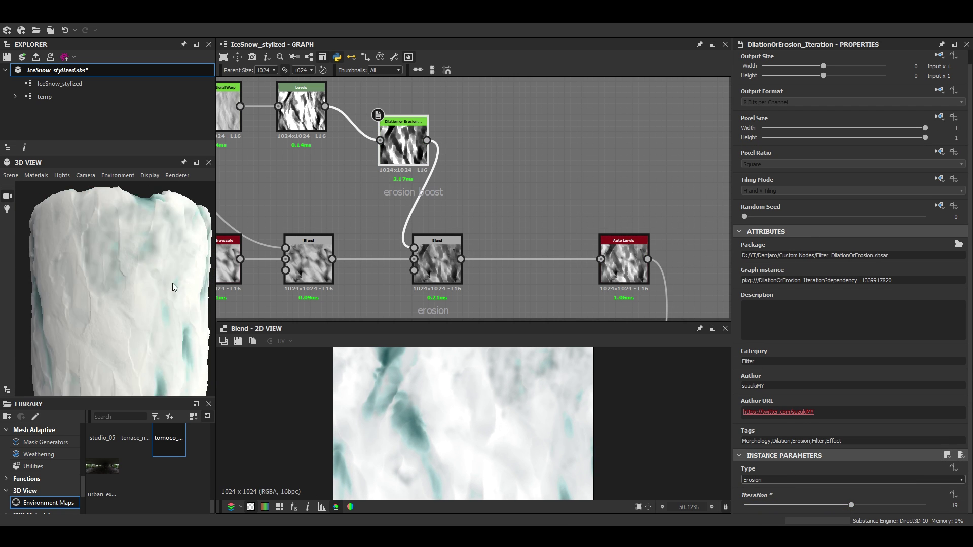
pyautogui.moveTo(157, 291)
pyautogui.mouseDown()
pyautogui.moveTo(99, 269)
pyautogui.moveTo(121, 239)
pyautogui.moveTo(43, 327)
pyautogui.moveTo(122, 303)
pyautogui.moveTo(87, 312)
pyautogui.moveTo(101, 287)
pyautogui.moveTo(86, 290)
pyautogui.moveTo(144, 294)
pyautogui.mouseUp()
pyautogui.scroll(-5, 554, 203)
pyautogui.scroll(-2, 593, 223)
# Set the Normal node's Intensity to 4.54 and check the relief on the 3D model
pyautogui.moveTo(594, 223); pyautogui.dragTo(390, 101, button='middle')
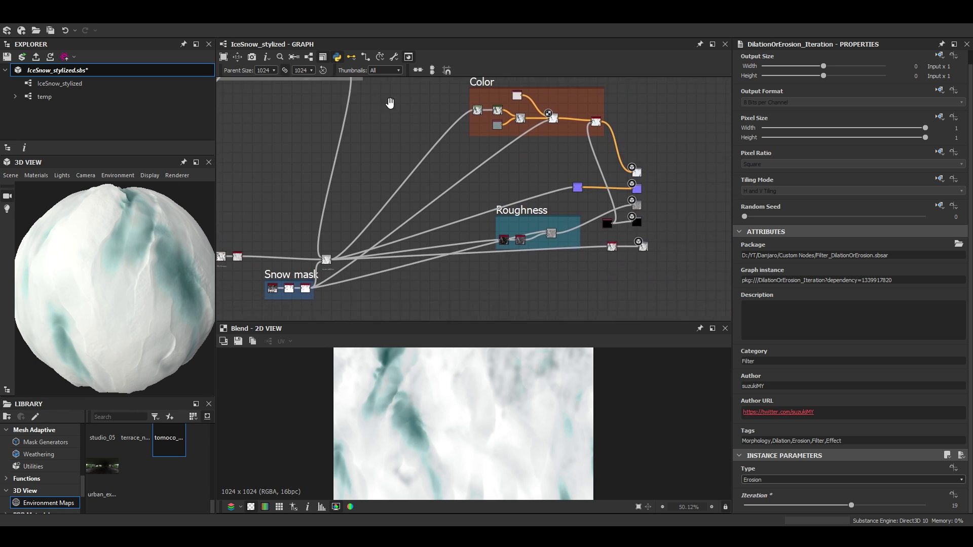
pyautogui.scroll(3, 589, 215)
pyautogui.click(566, 158)
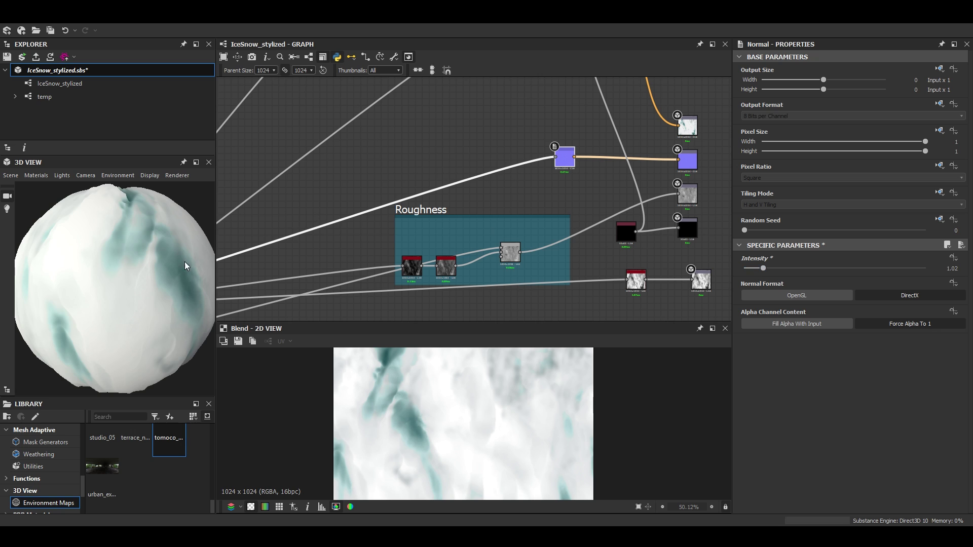
pyautogui.moveTo(185, 261); pyautogui.dragTo(137, 281)
pyautogui.moveTo(896, 261); pyautogui.dragTo(846, 267)
pyautogui.moveTo(202, 218); pyautogui.dragTo(152, 243)
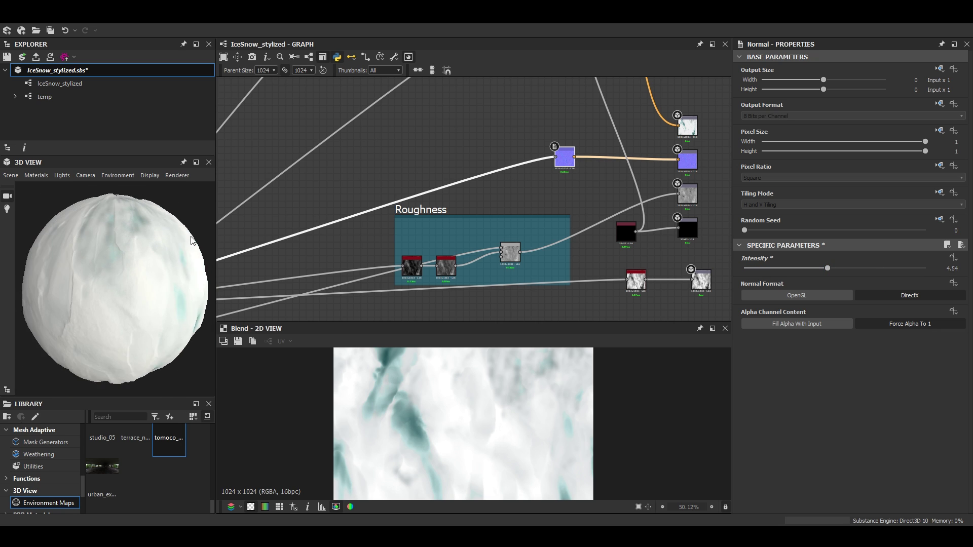
# Switch the 3D preview mesh to the rounded cylinder and inspect the material on it
pyautogui.click(10, 176)
pyautogui.click(46, 311)
pyautogui.scroll(5, 132, 279)
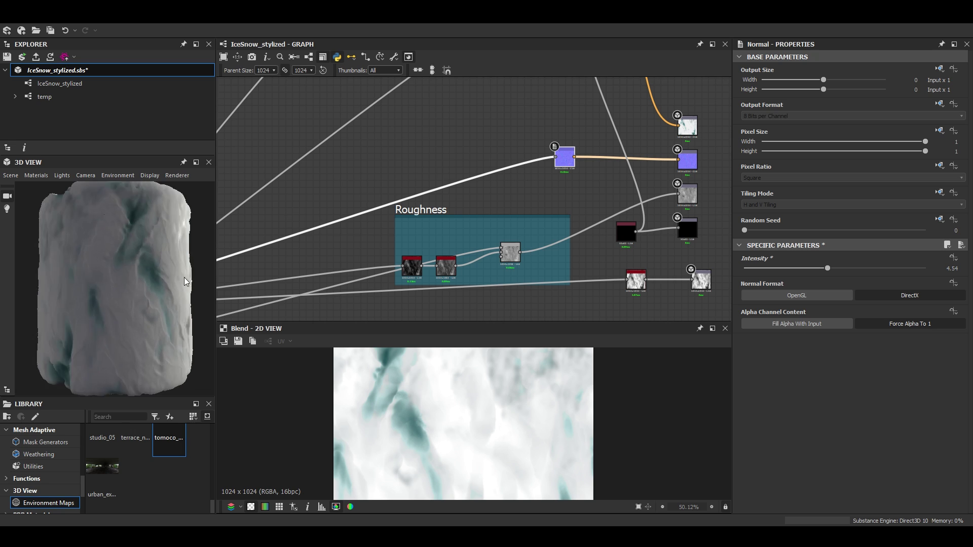
pyautogui.scroll(-2, 137, 293)
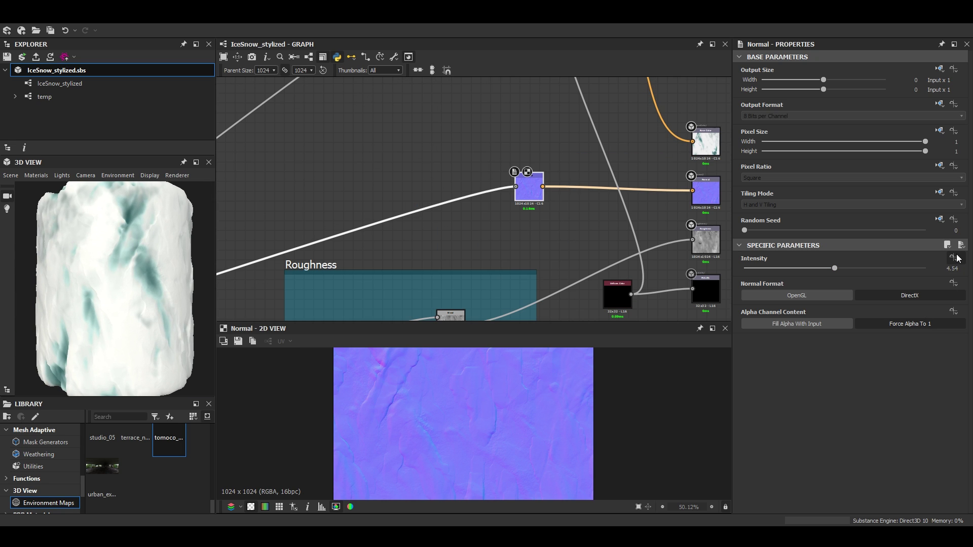
# Expose the Normal node's Intensity as a new graph input named normal_intensity
pyautogui.click(955, 257)
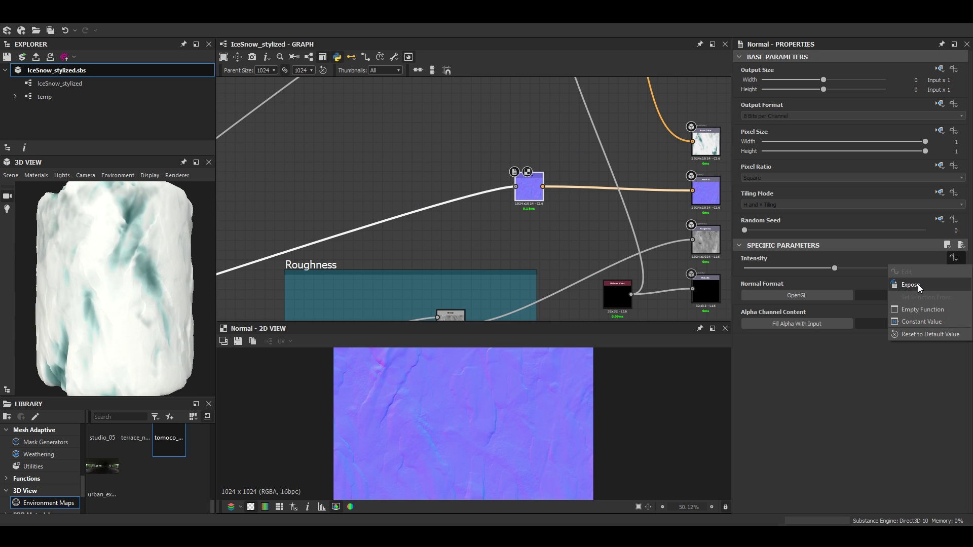
pyautogui.click(917, 284)
pyautogui.click(498, 278)
pyautogui.write('normal_int')
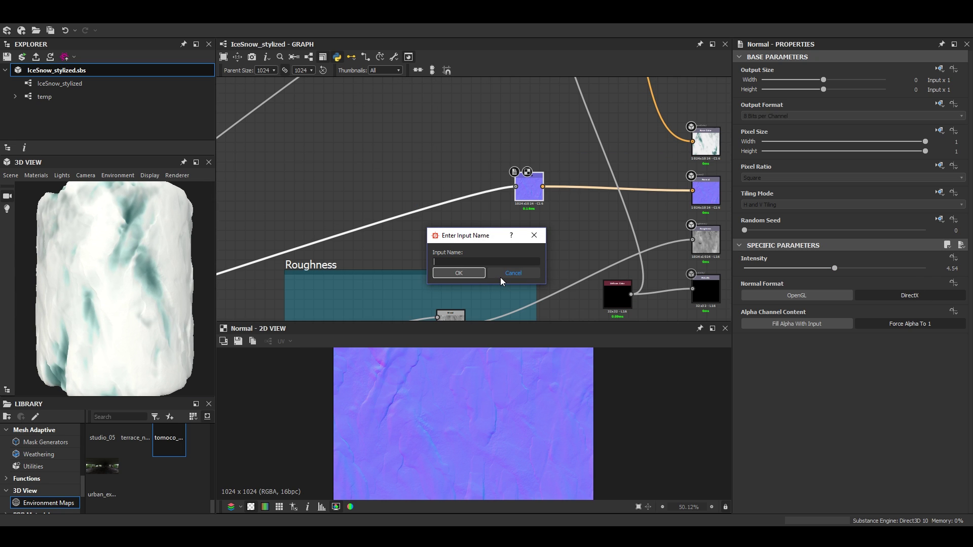
pyautogui.write('ensity')
pyautogui.press('Return')
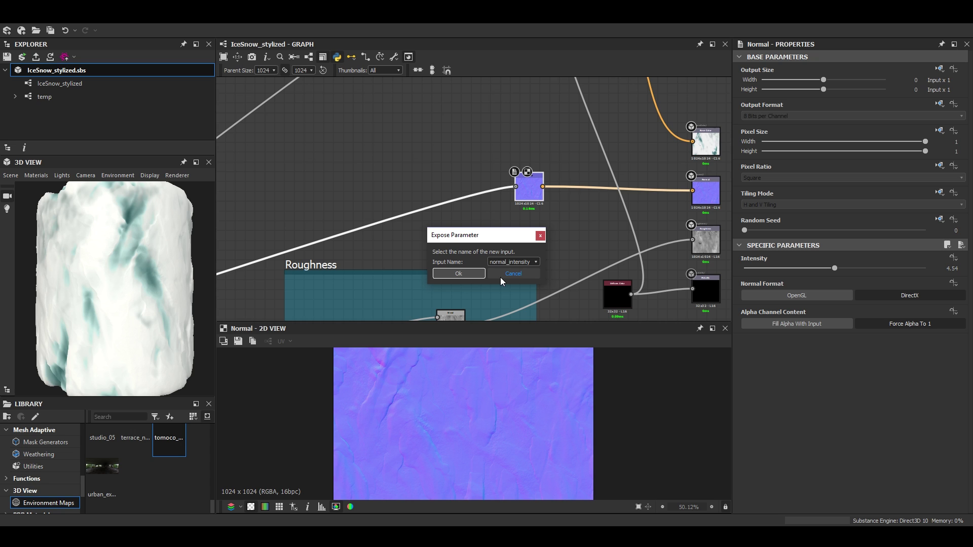
pyautogui.press('Return')
# Expose the Position of the Snow mask's Histogram Scan as a new graph input named snow_level
pyautogui.moveTo(419, 265); pyautogui.dragTo(484, 192, button='middle')
pyautogui.scroll(-5, 485, 192)
pyautogui.moveTo(508, 161); pyautogui.dragTo(684, 113, button='middle')
pyautogui.scroll(4, 421, 221)
pyautogui.moveTo(420, 221); pyautogui.dragTo(567, 172, button='middle')
pyautogui.scroll(6, 493, 190)
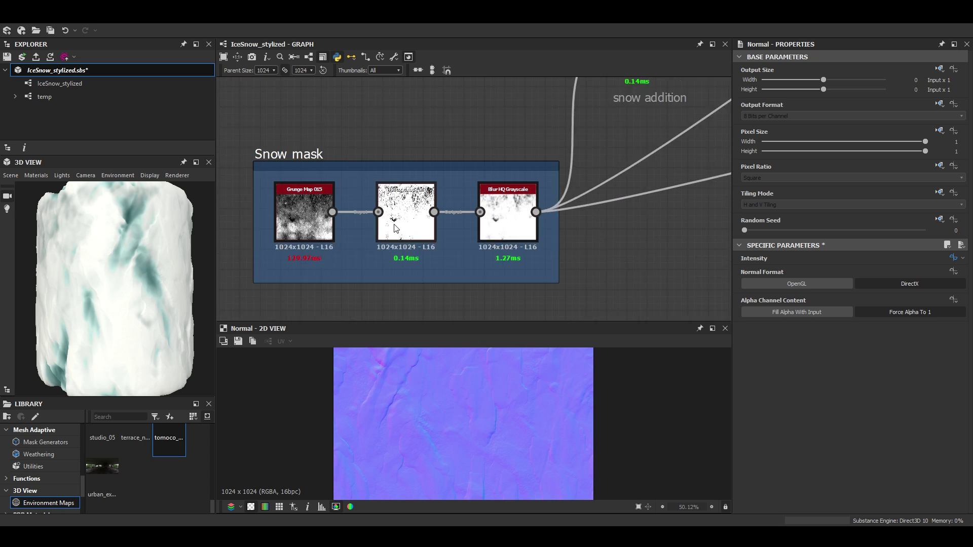
pyautogui.click(409, 213)
pyautogui.scroll(-2, 873, 385)
pyautogui.click(952, 442)
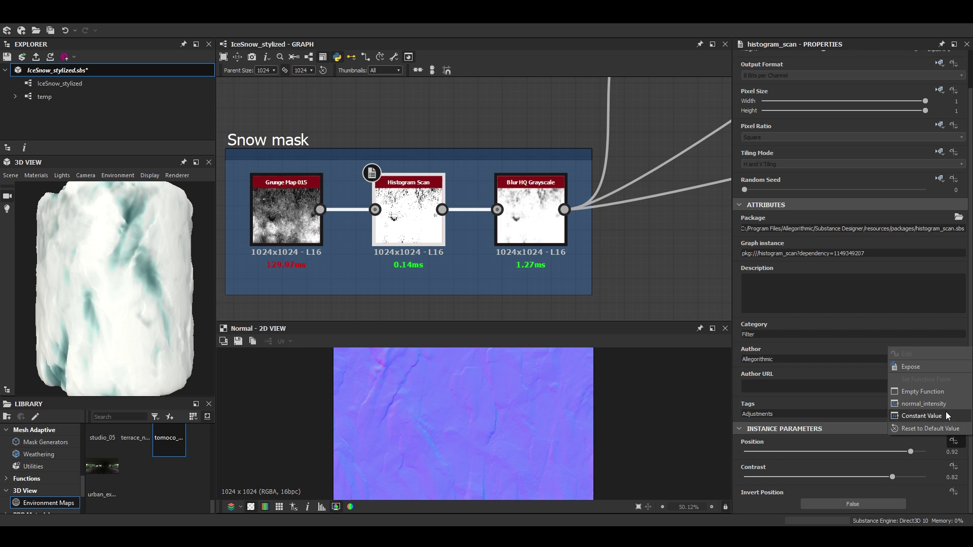
pyautogui.click(917, 368)
pyautogui.click(509, 283)
pyautogui.write('sno')
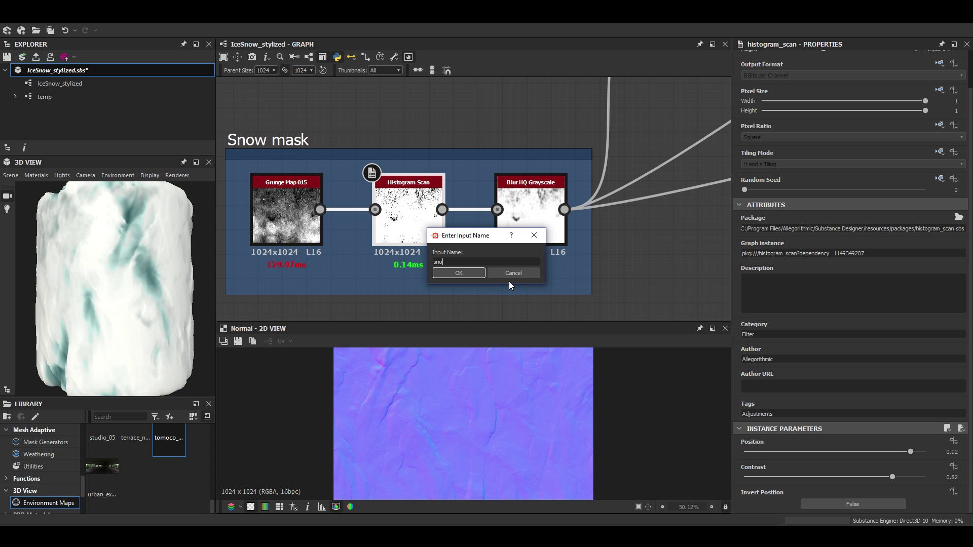
pyautogui.write('w_level')
pyautogui.press('Return')
pyautogui.press('Return')
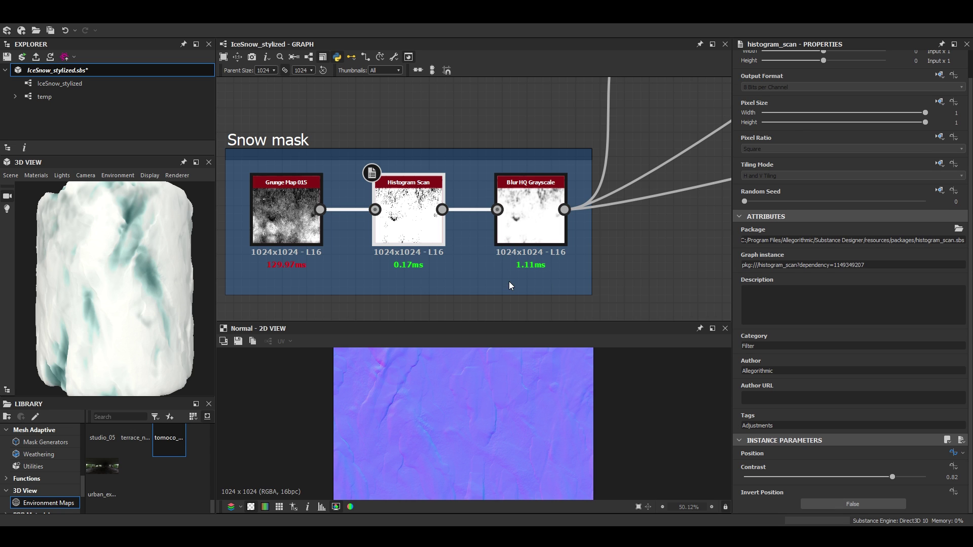
# Expose the Opacity of the erosion Blend in the Snow group as a graph input
pyautogui.scroll(-4, 553, 127)
pyautogui.moveTo(553, 126); pyautogui.dragTo(447, 183, button='middle')
pyautogui.scroll(-5, 492, 195)
pyautogui.moveTo(492, 195); pyautogui.dragTo(526, 354, button='middle')
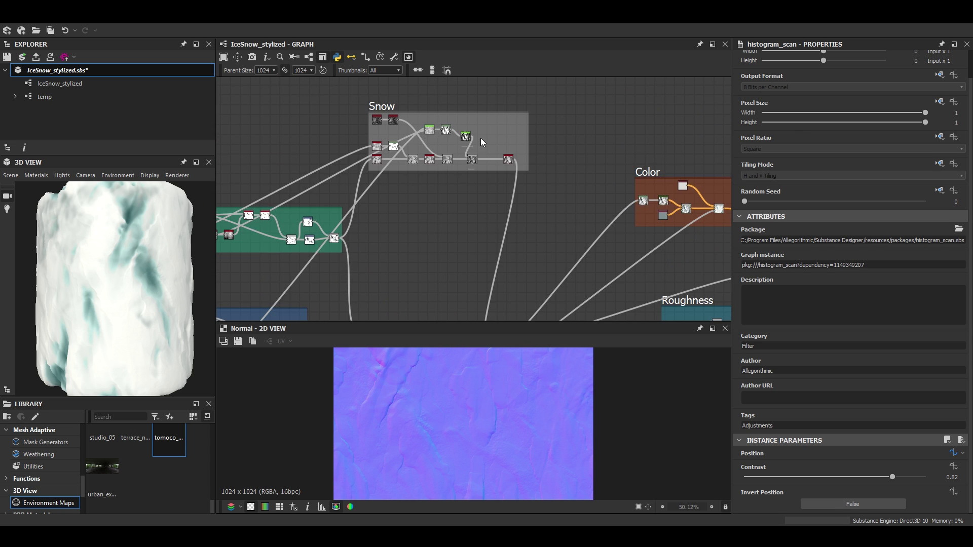
pyautogui.scroll(6, 480, 142)
pyautogui.click(457, 203)
pyautogui.click(953, 258)
pyautogui.click(914, 281)
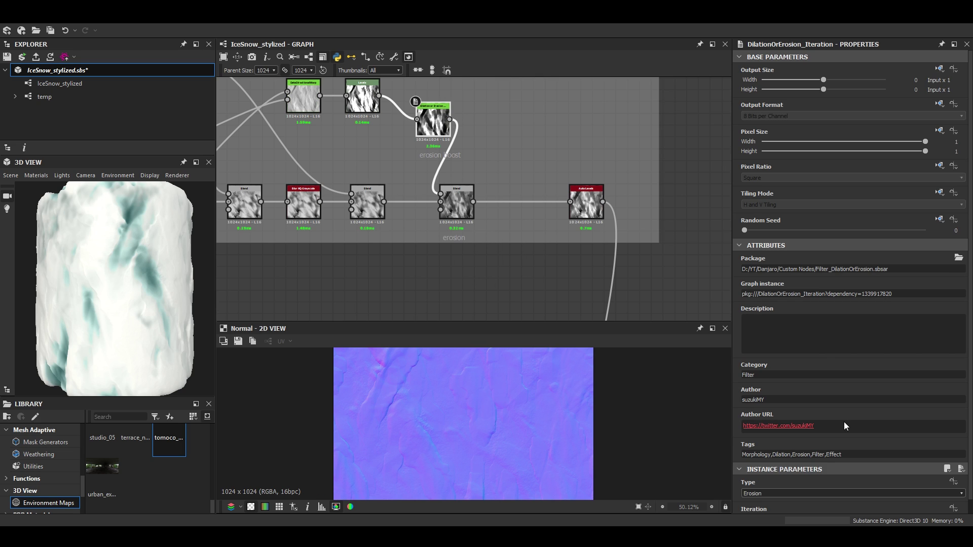
# Expose the Iteration of the erosion boost node as a new graph input named erosion_boost
pyautogui.scroll(-2, 844, 421)
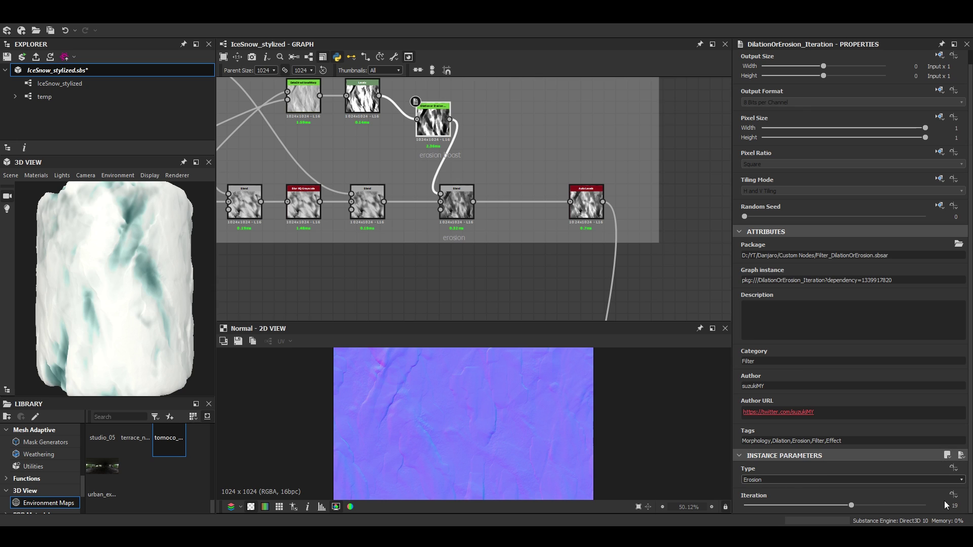
pyautogui.click(910, 433)
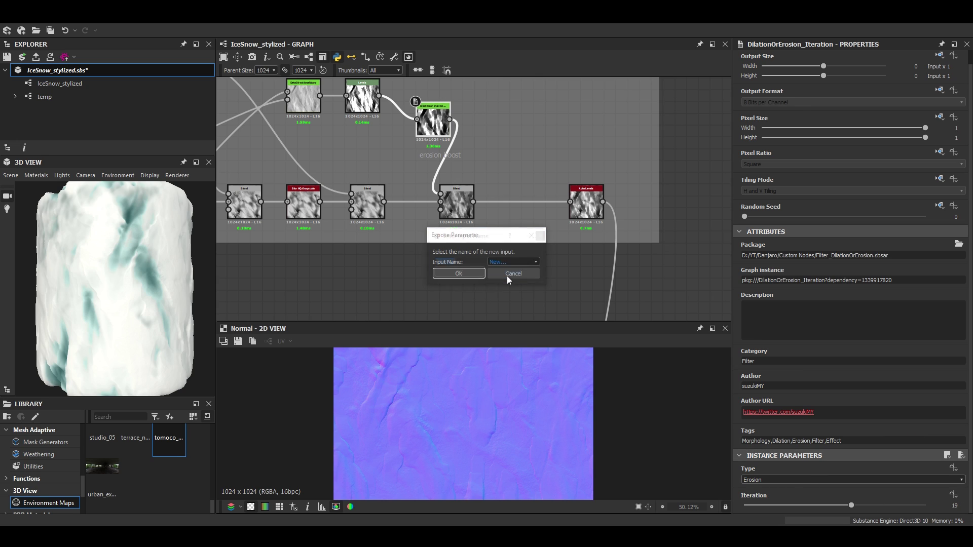
pyautogui.click(507, 275)
pyautogui.write('snow ero')
pyautogui.hotkey('ctrl', 'a')
pyautogui.write('erosion')
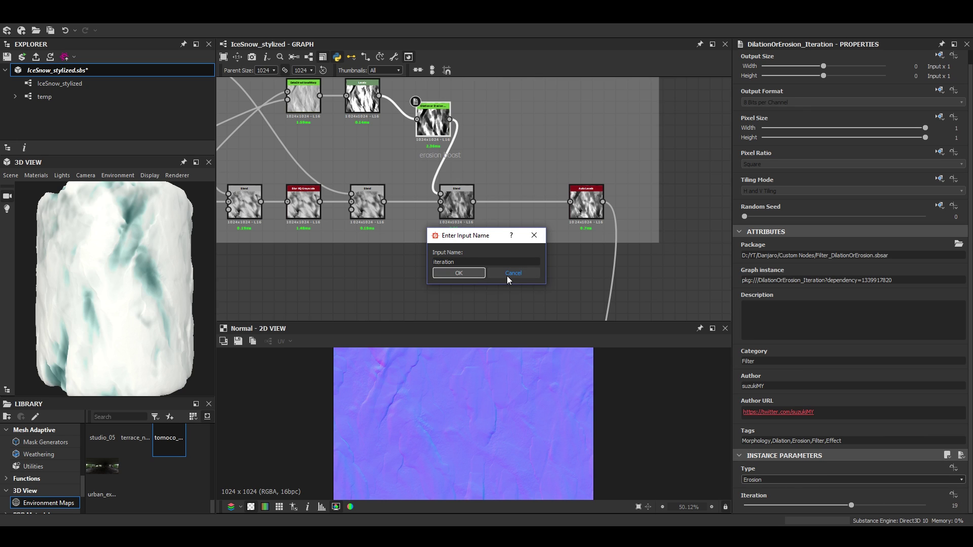
pyautogui.press('BackSpace')
pyautogui.press('BackSpace')
pyautogui.press('BackSpace')
pyautogui.press('BackSpace')
pyautogui.press('BackSpace')
pyautogui.press('BackSpace')
pyautogui.press('BackSpace')
pyautogui.write('erosion_boost')
pyautogui.press('Return')
# Expose the Position of the Roughness group's Histogram Range as a new graph input named roughness_level
pyautogui.moveTo(474, 224); pyautogui.dragTo(231, 146, button='middle')
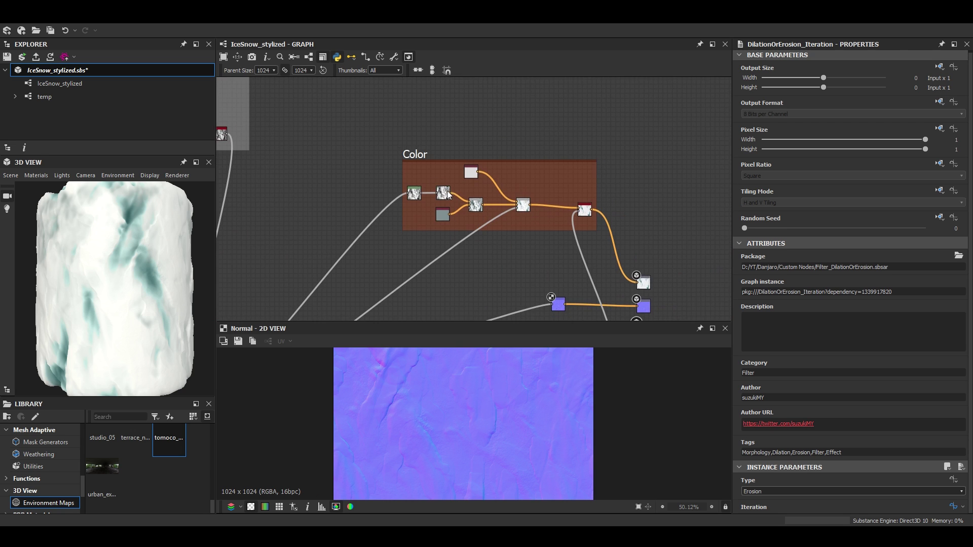
pyautogui.moveTo(459, 329); pyautogui.dragTo(459, 221, button='middle')
pyautogui.scroll(3, 459, 220)
pyautogui.click(446, 229)
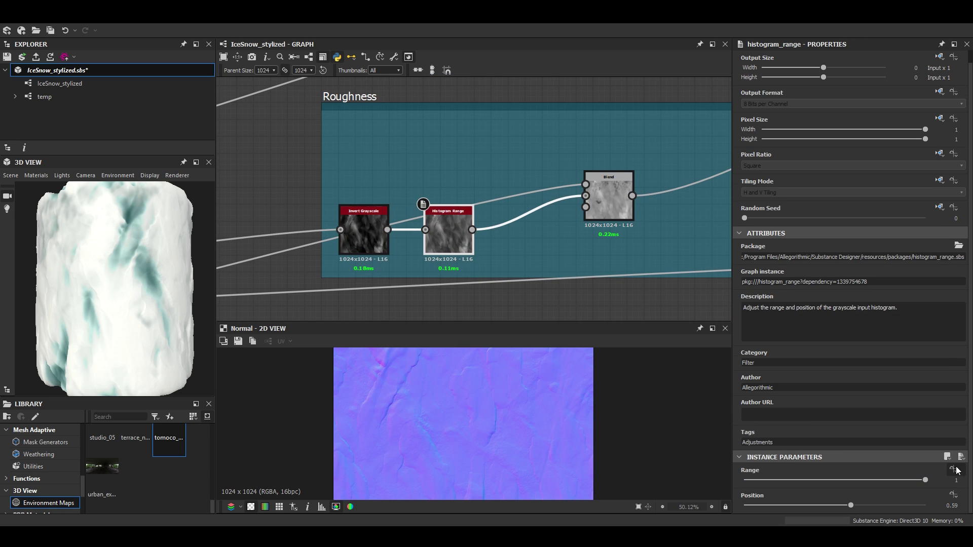
pyautogui.click(954, 495)
pyautogui.click(917, 473)
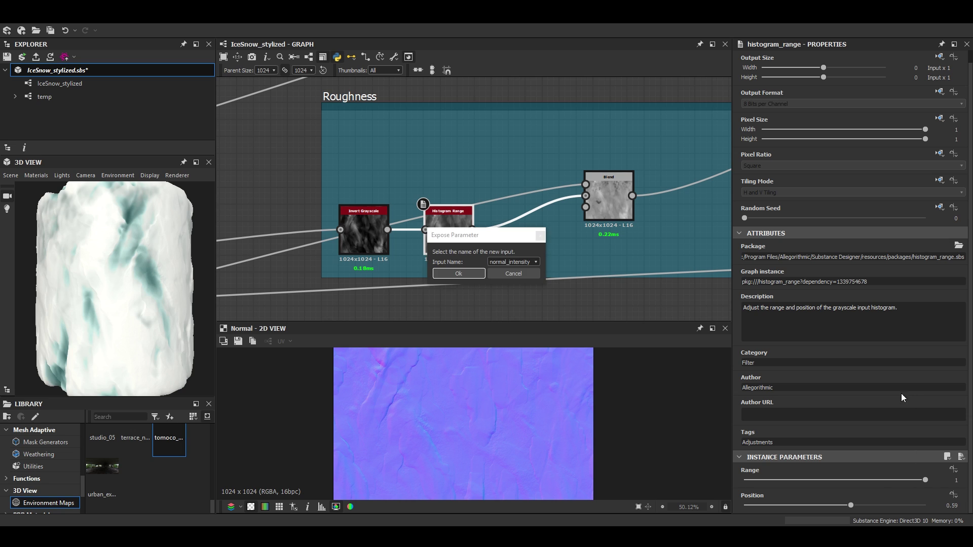
pyautogui.click(502, 262)
pyautogui.click(504, 296)
pyautogui.write('rou')
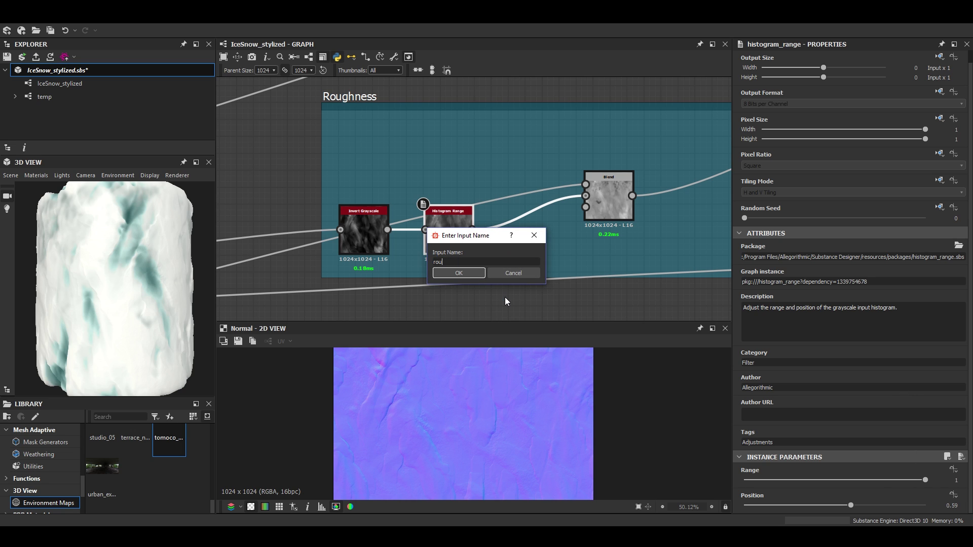
pyautogui.write('ghness')
pyautogui.press('Return')
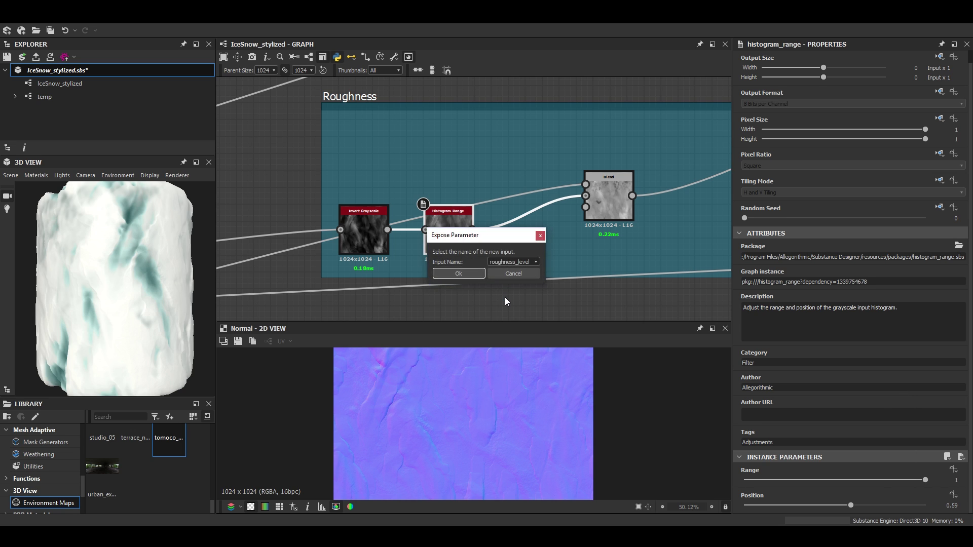
pyautogui.press('Return')
# Expose the Output Color of the grey-blue Uniform Color node in the Color group as a new graph input named ice_color
pyautogui.scroll(-4, 504, 297)
pyautogui.moveTo(505, 297); pyautogui.dragTo(486, 501, button='middle')
pyautogui.scroll(4, 415, 209)
pyautogui.click(350, 224)
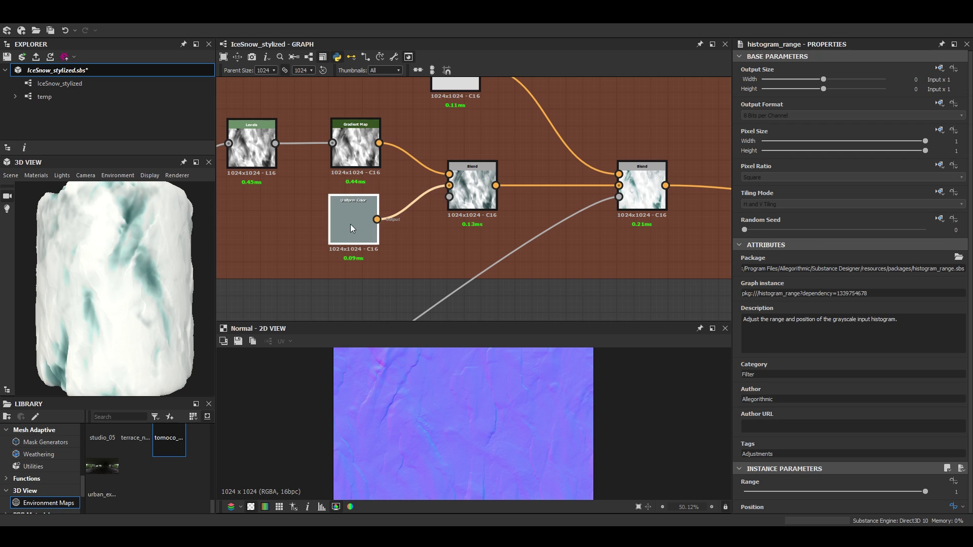
pyautogui.click(953, 285)
pyautogui.click(912, 312)
pyautogui.click(512, 262)
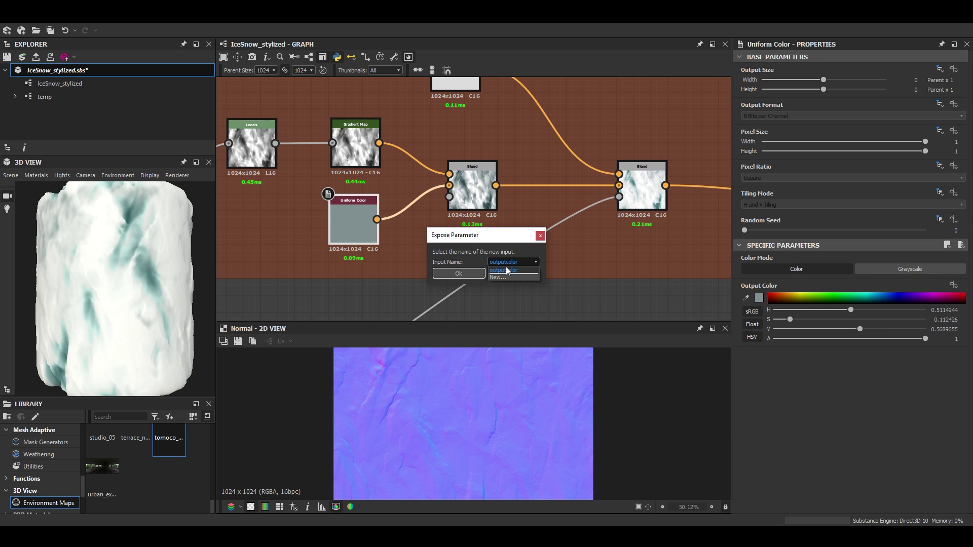
pyautogui.click(503, 275)
pyautogui.write('basecolor')
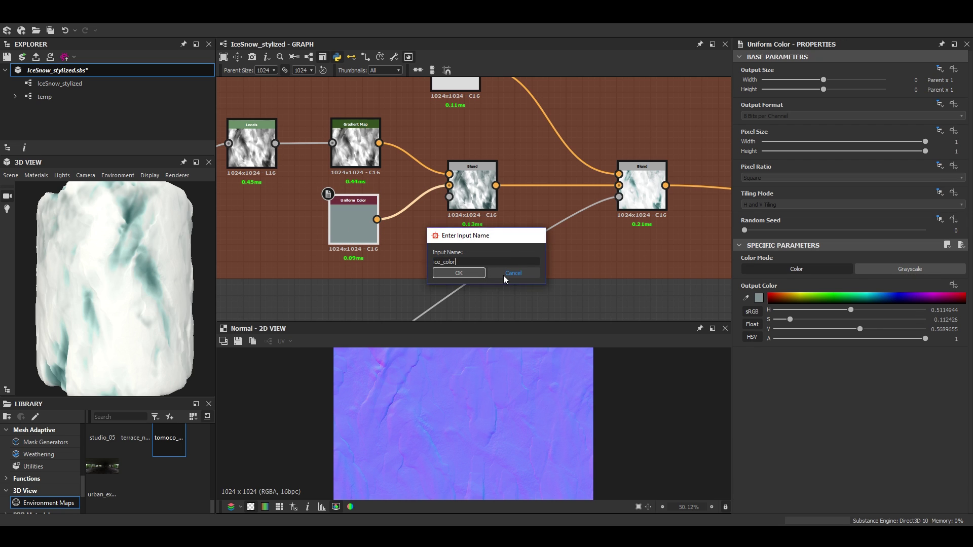
pyautogui.press('Return')
pyautogui.press('Return')
# Expose the Output Color of the near-white Uniform Color node in the Color group as a new graph input named snow_color
pyautogui.scroll(-4, 492, 284)
pyautogui.scroll(4, 542, 220)
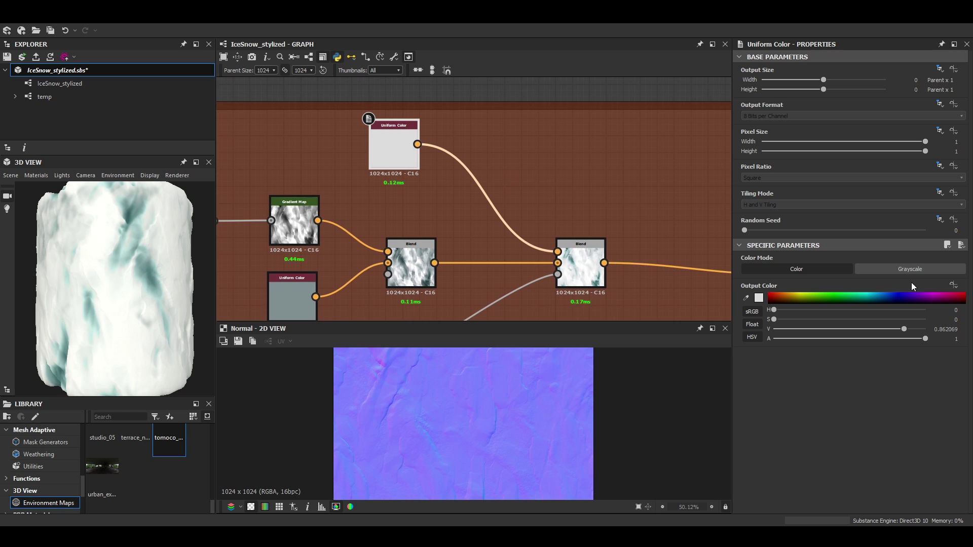
pyautogui.click(953, 284)
pyautogui.click(911, 312)
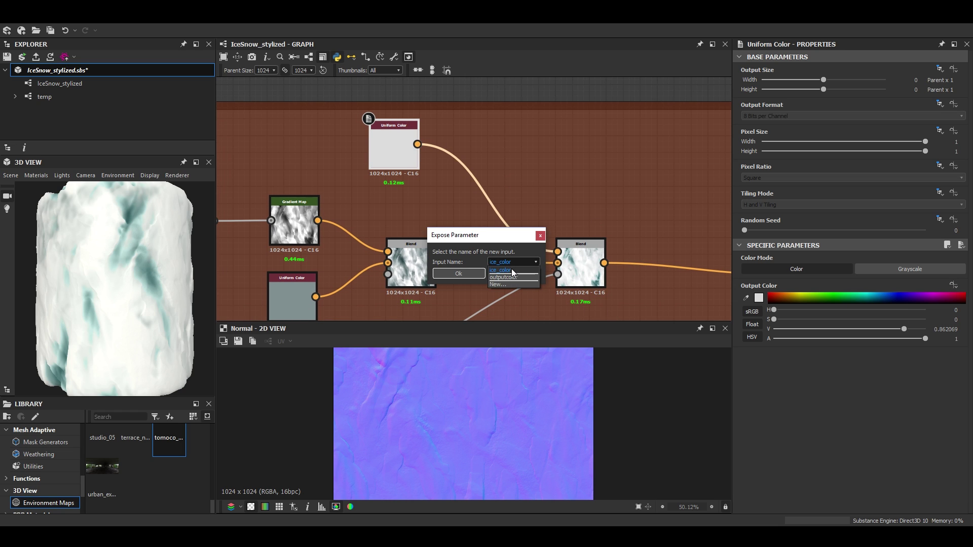
pyautogui.click(511, 285)
pyautogui.write('snow_color')
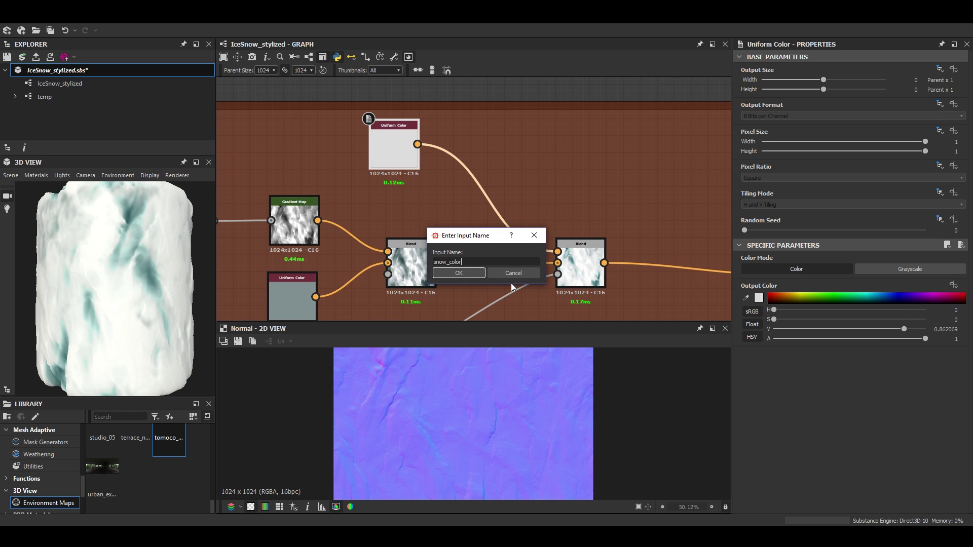
pyautogui.press('Return')
# Assign the graph's normal_intensity input to the group Texture and label it Normal_intensity
pyautogui.scroll(-5, 510, 244)
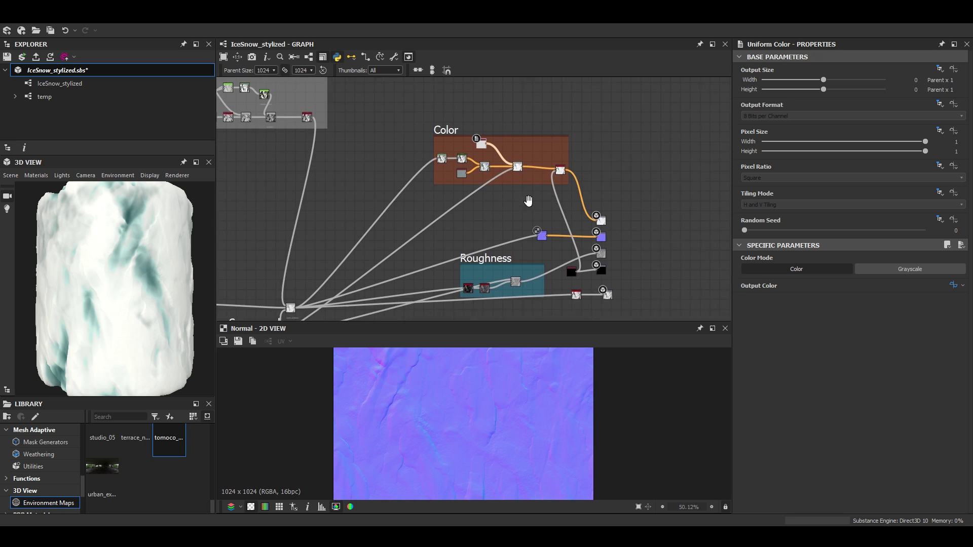
pyautogui.click(534, 270)
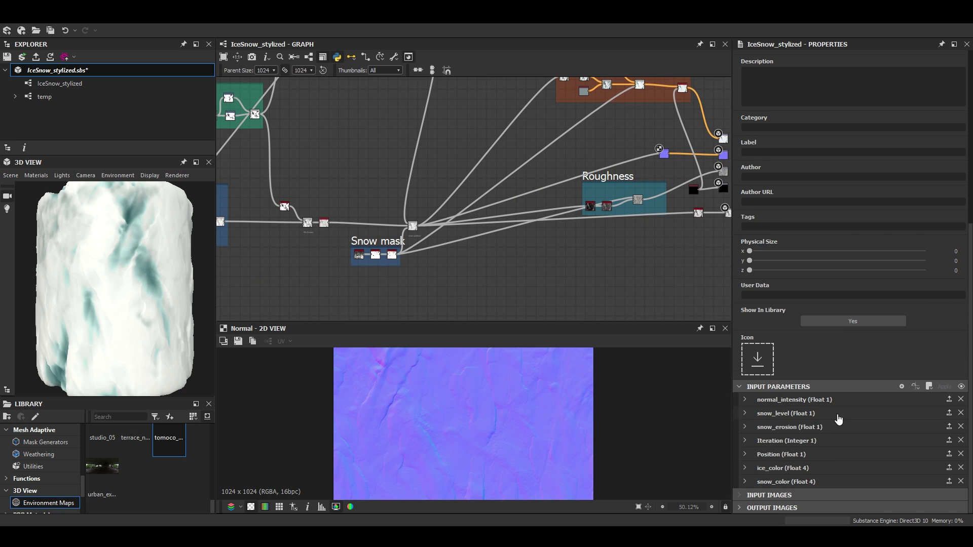
pyautogui.click(741, 399)
pyautogui.click(791, 382)
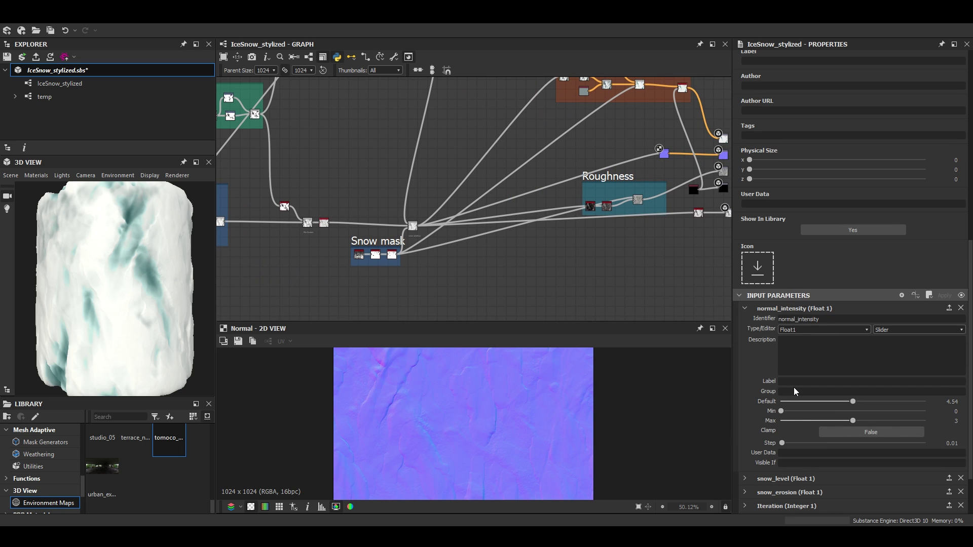
pyautogui.press('Return')
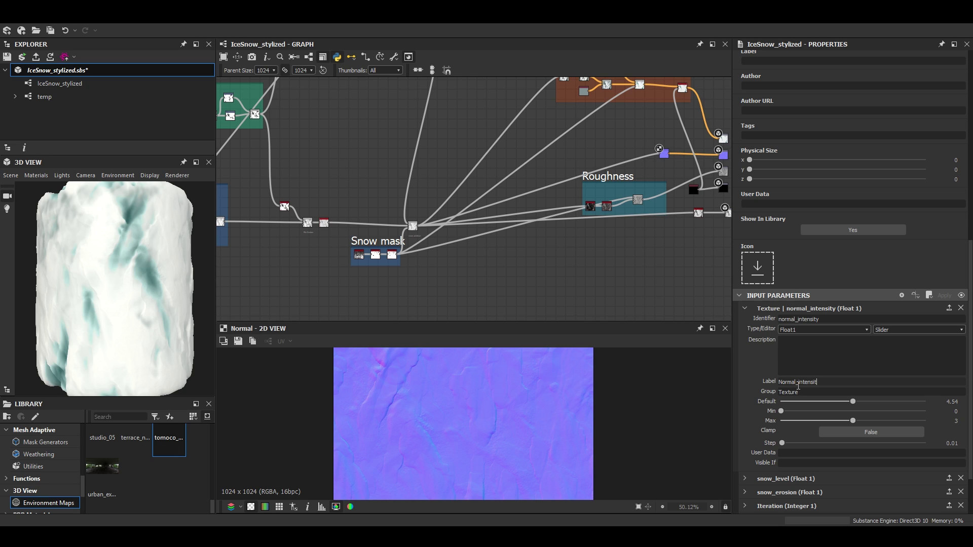
pyautogui.click(744, 308)
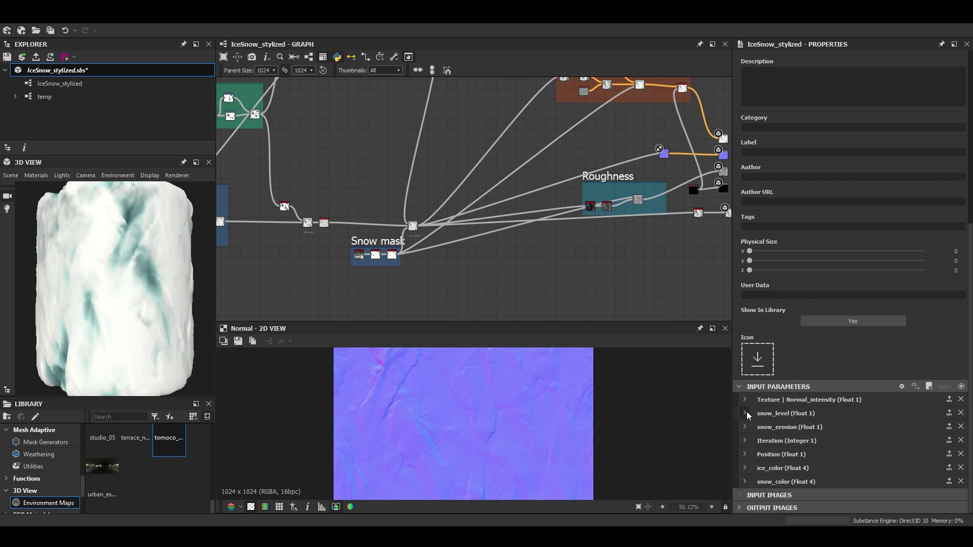
# Assign the snow_level input to the group Texture and label it Snow level
pyautogui.click(746, 411)
pyautogui.click(804, 343)
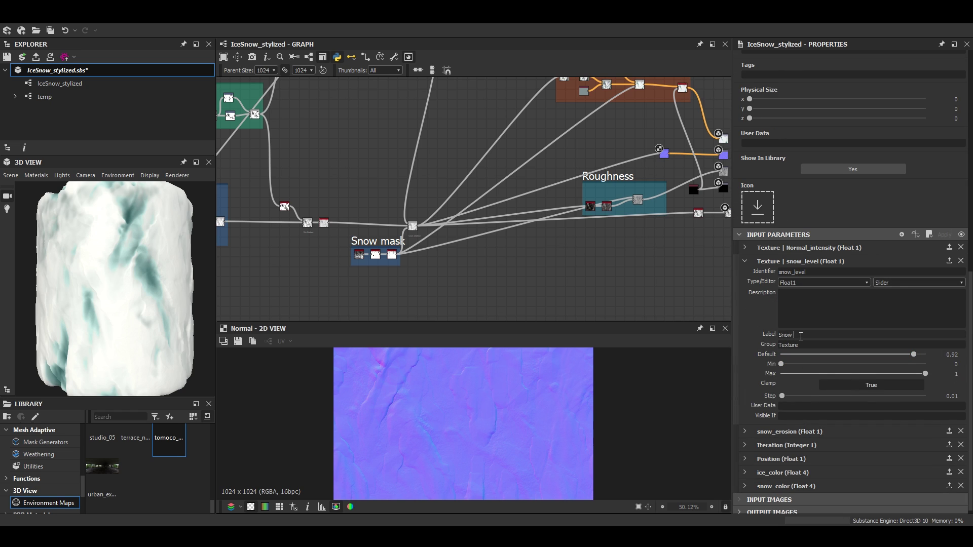
pyautogui.click(801, 336)
pyautogui.write('Snow level')
pyautogui.press('Return')
pyautogui.click(744, 262)
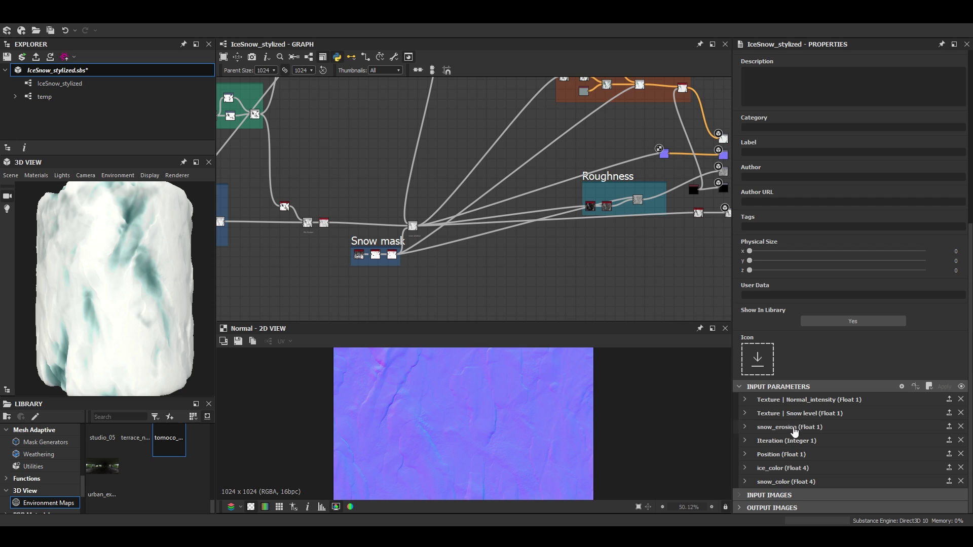
# Assign the snow_erosion input to the group Texture and label it Snow erosion
pyautogui.click(744, 427)
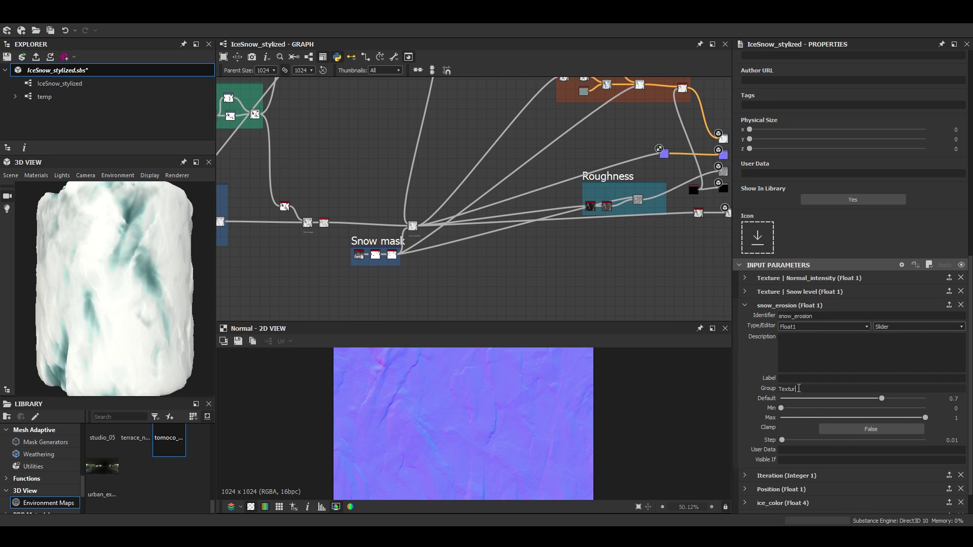
pyautogui.click(790, 379)
pyautogui.click(744, 305)
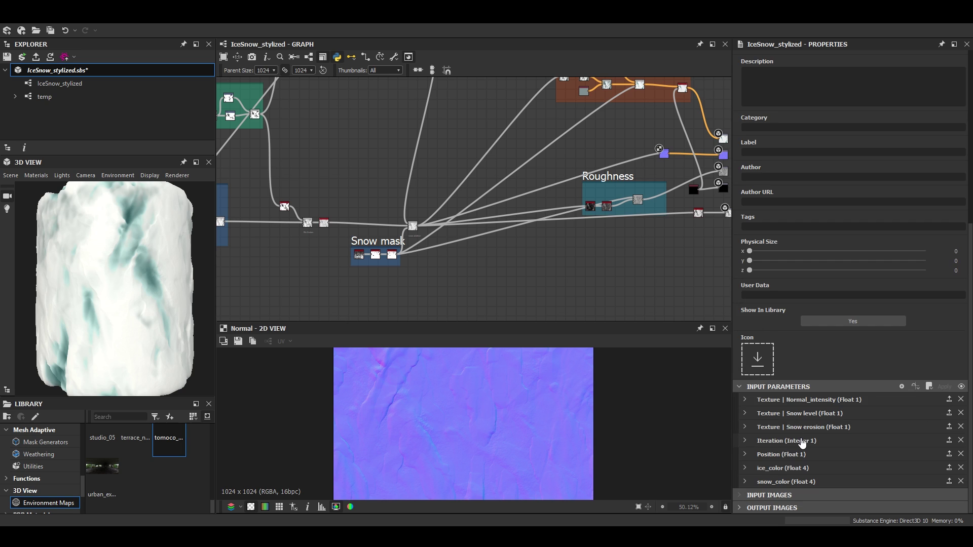
# Assign the erosion_boost input to the group Texture and change its label to Erosion boost
pyautogui.click(759, 444)
pyautogui.click(795, 404)
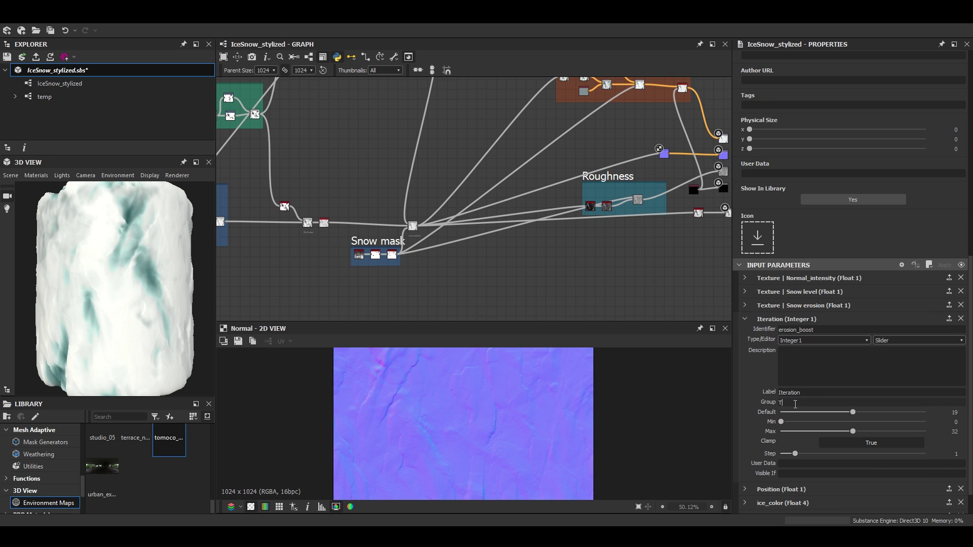
pyautogui.doubleClick(807, 391)
pyautogui.write('Erosion boost')
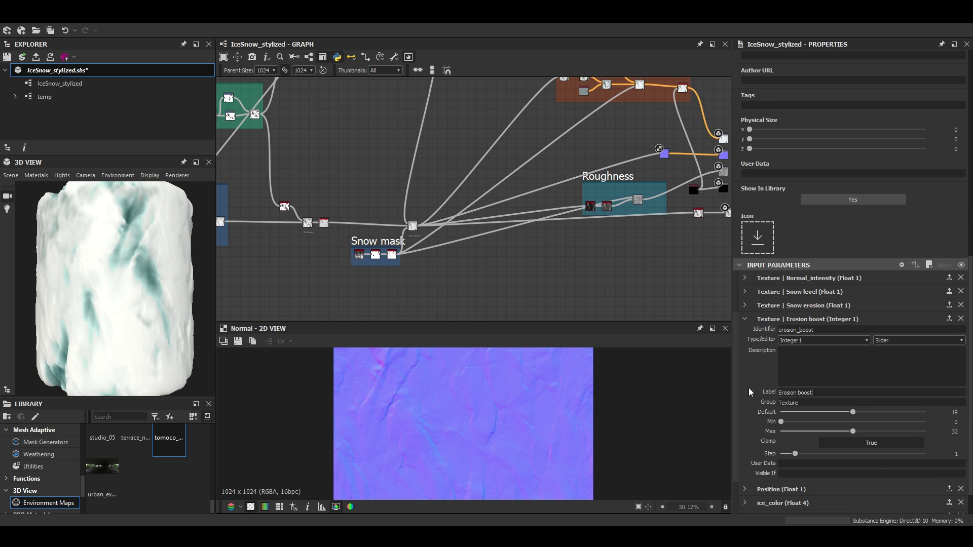
pyautogui.click(744, 319)
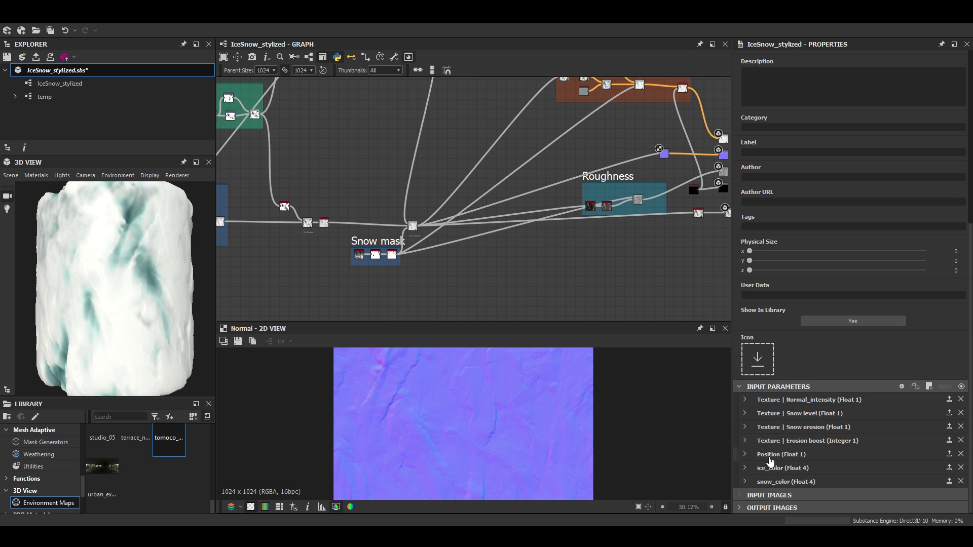
# Assign the roughness_level input to the group Texture and change its label to Roughness level
pyautogui.click(774, 458)
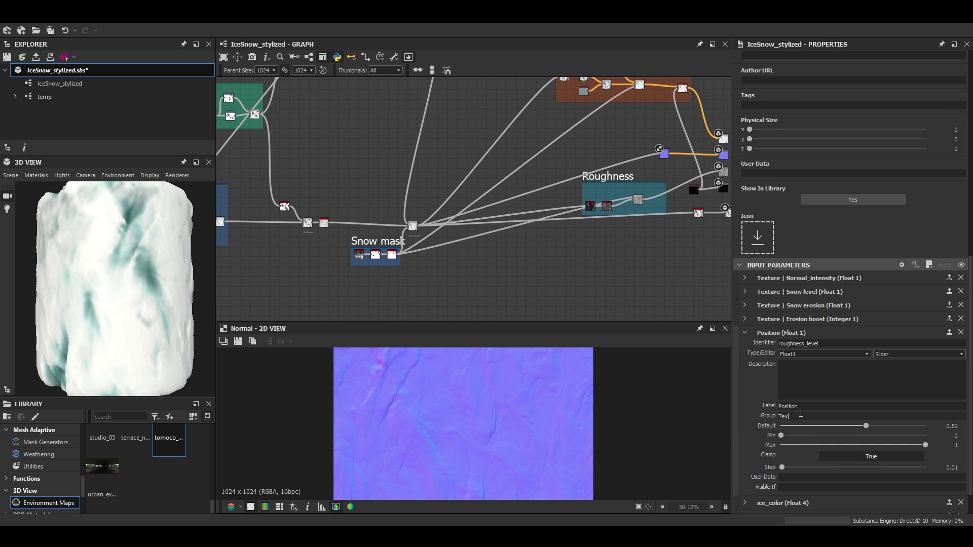
pyautogui.hotkey('shift', 'Tab')
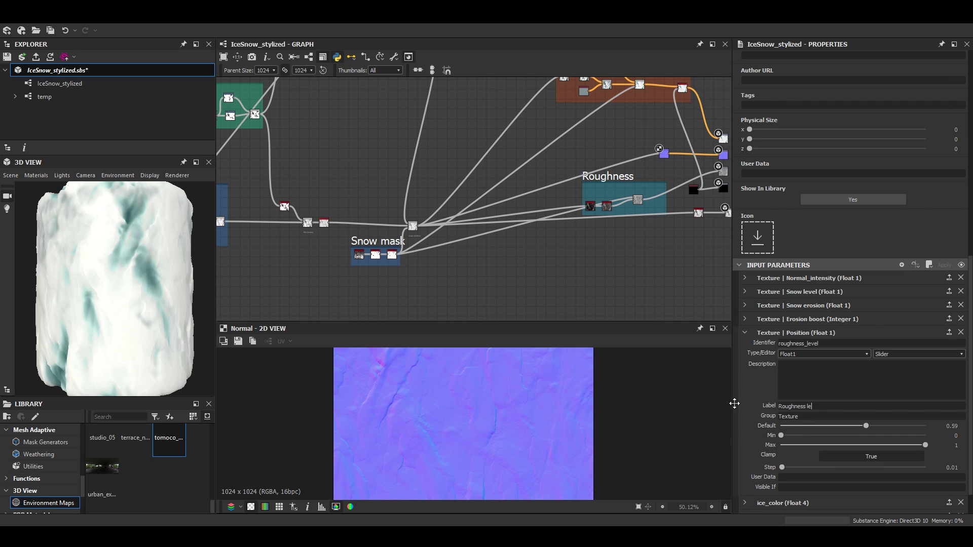
pyautogui.click(745, 333)
# Assign the ice_color and snow_color inputs to the group Color and label them Ice color and Snow color
pyautogui.click(745, 465)
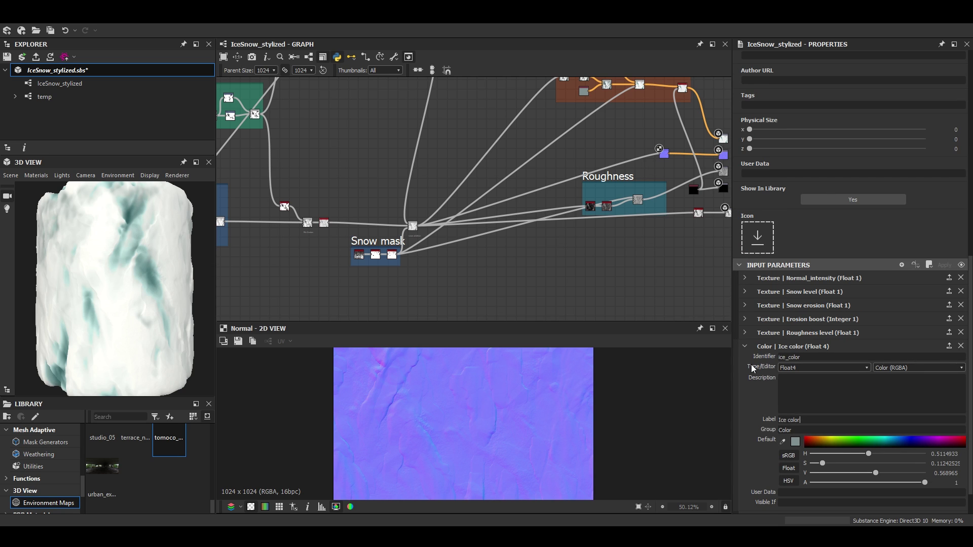
pyautogui.click(744, 346)
pyautogui.click(745, 482)
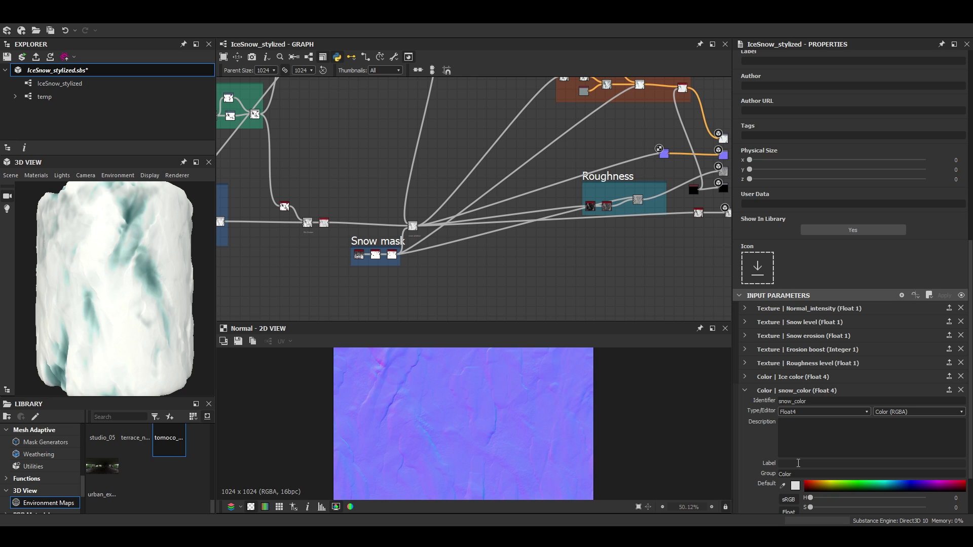
pyautogui.click(745, 390)
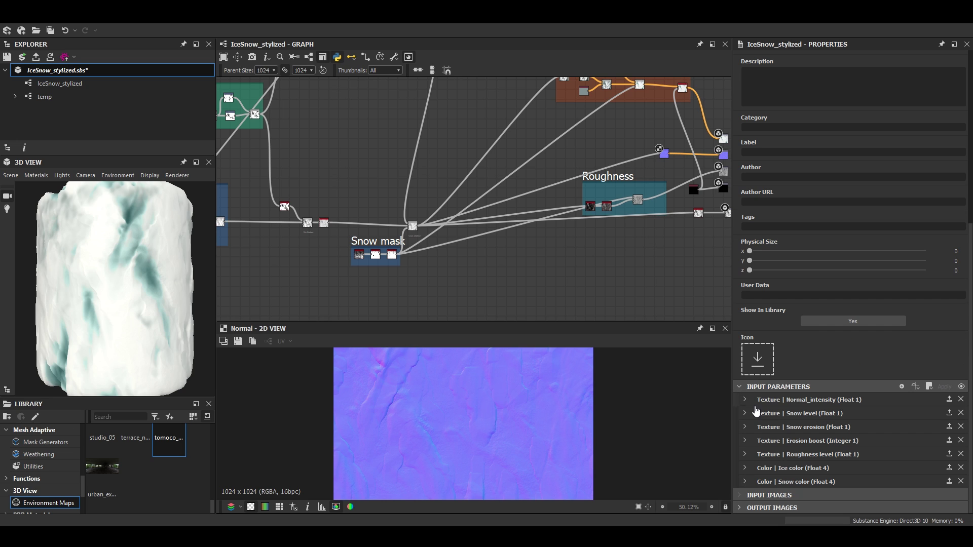
# Move the Normal_intensity input below Roughness level, then select the IceSnow_stylized.sbs package for publishing
pyautogui.moveTo(754, 402); pyautogui.dragTo(739, 444)
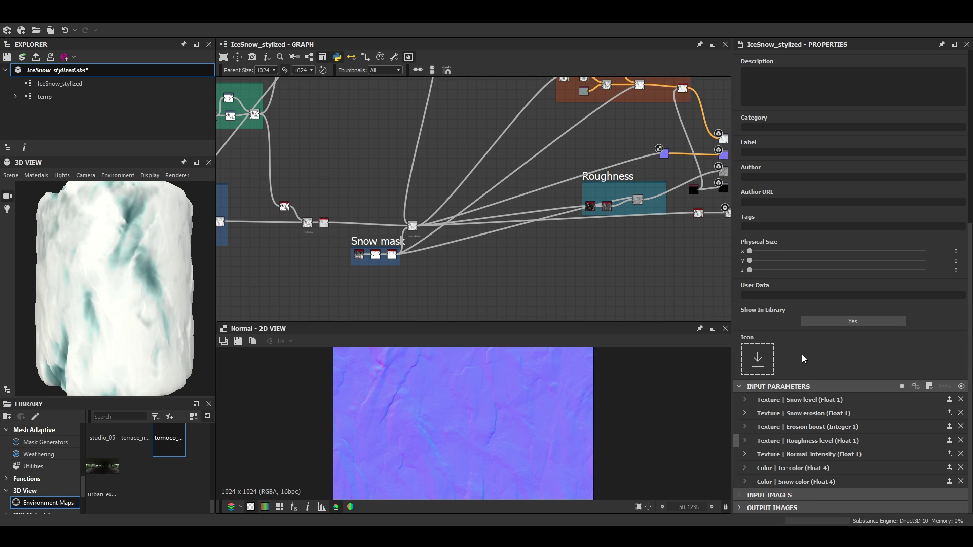
pyautogui.scroll(-5, 514, 233)
pyautogui.moveTo(437, 237); pyautogui.dragTo(425, 266, button='middle')
pyautogui.click(40, 73)
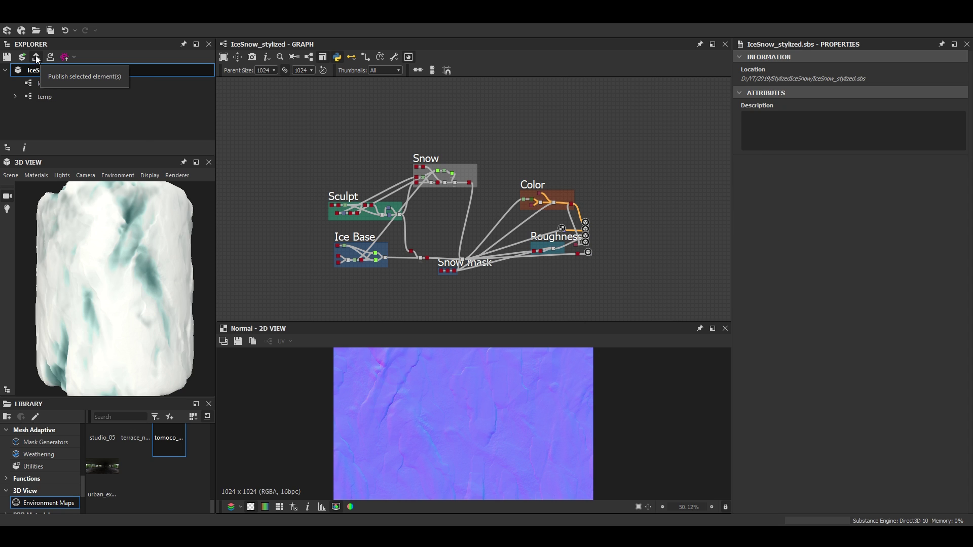
# Switch to Substance Player and preview the IceSnow_stylized material on the Plane (hi-res) mesh
pyautogui.scroll(2, 491, 226)
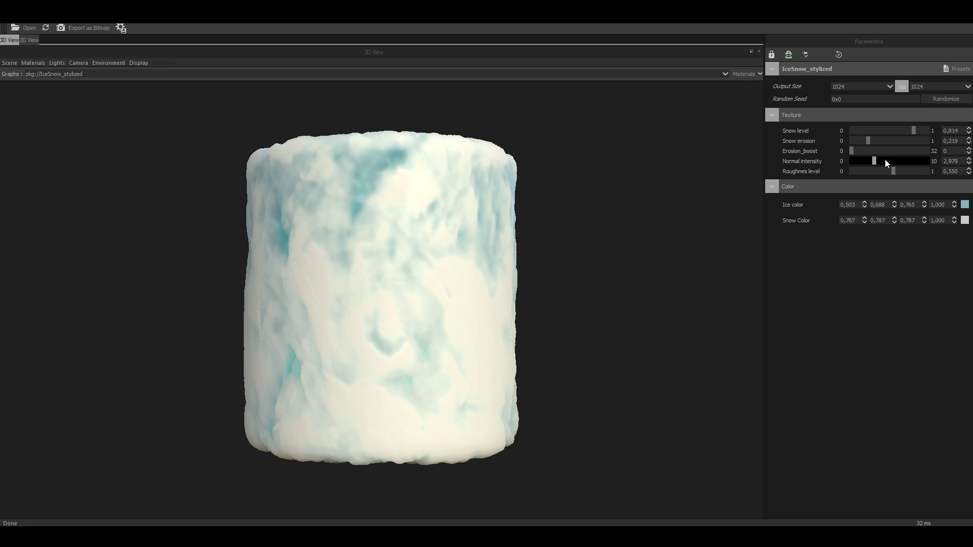
pyautogui.scroll(2, 463, 310)
pyautogui.moveTo(410, 293); pyautogui.dragTo(483, 298)
pyautogui.click(10, 64)
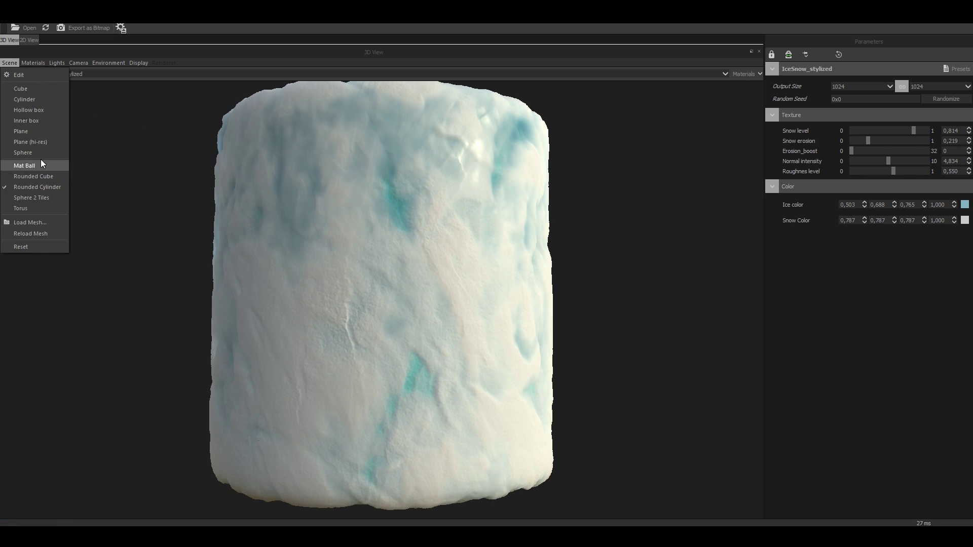
pyautogui.click(33, 143)
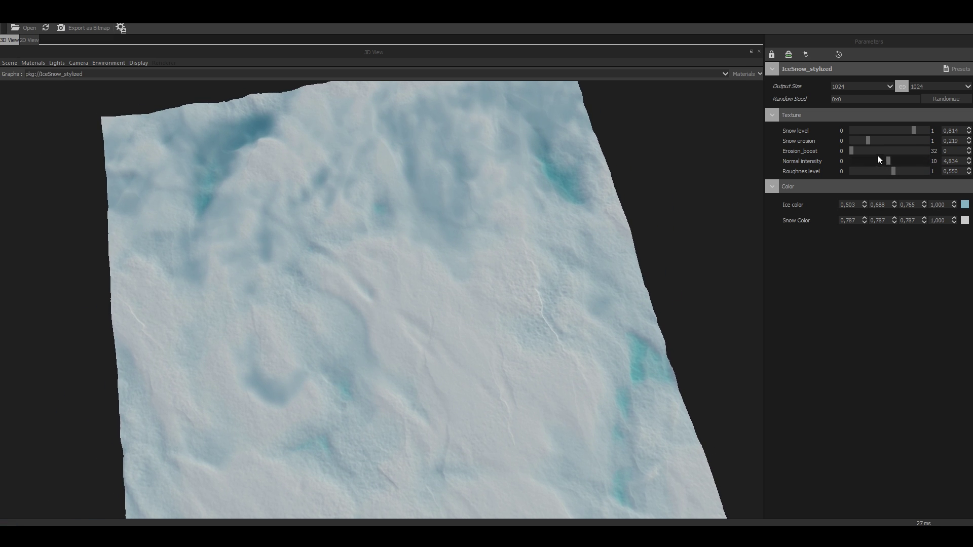
# Set the material's Snow level to 1 and Snow erosion to 0, and inspect the plane from another angle
pyautogui.moveTo(913, 131); pyautogui.dragTo(940, 129)
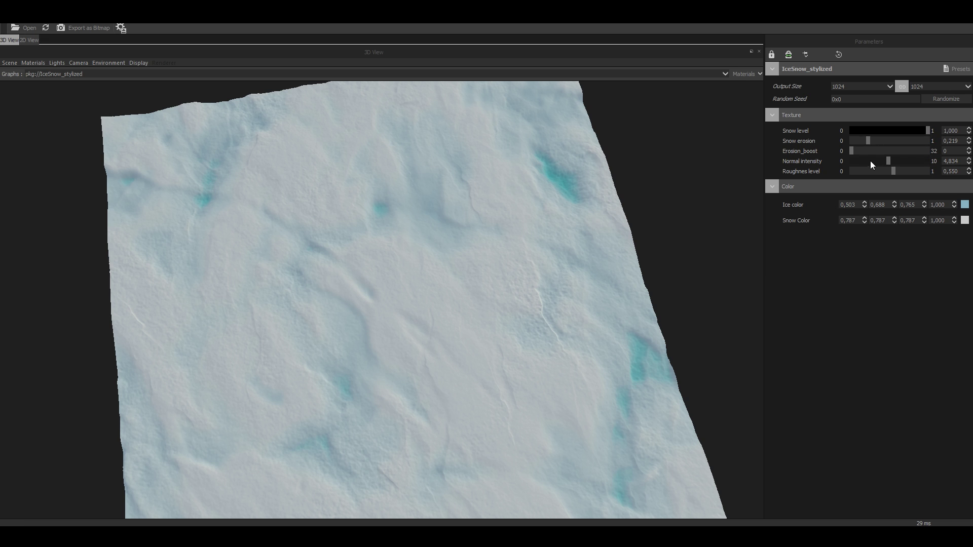
pyautogui.moveTo(867, 141); pyautogui.dragTo(842, 140)
pyautogui.moveTo(526, 288); pyautogui.dragTo(339, 289)
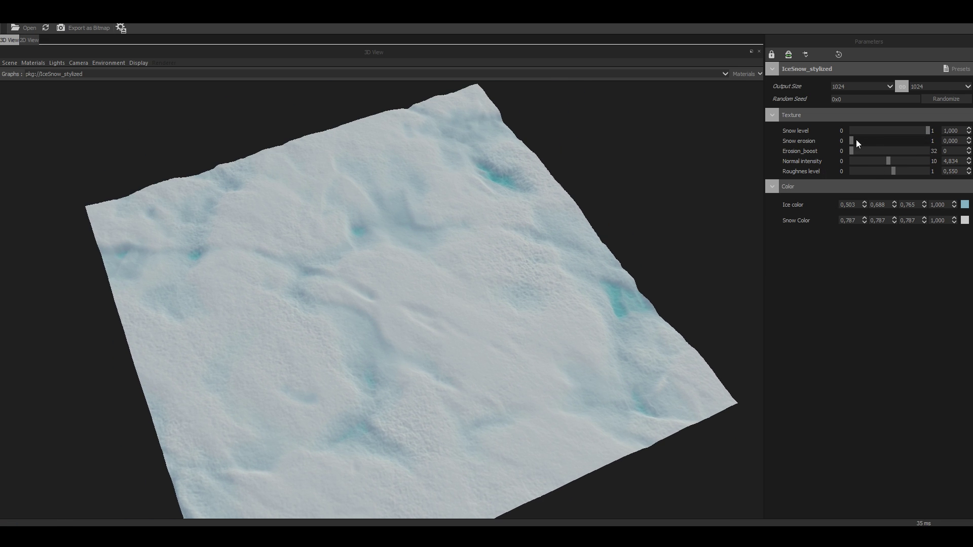
# Set Snow erosion to about 0.88 and Normal intensity to about 2.45, and frame the plane closer
pyautogui.moveTo(856, 139); pyautogui.dragTo(869, 159)
pyautogui.moveTo(529, 309); pyautogui.dragTo(497, 331)
pyautogui.moveTo(497, 331); pyautogui.dragTo(516, 289, button='middle')
pyautogui.moveTo(516, 289); pyautogui.dragTo(484, 306, button='right')
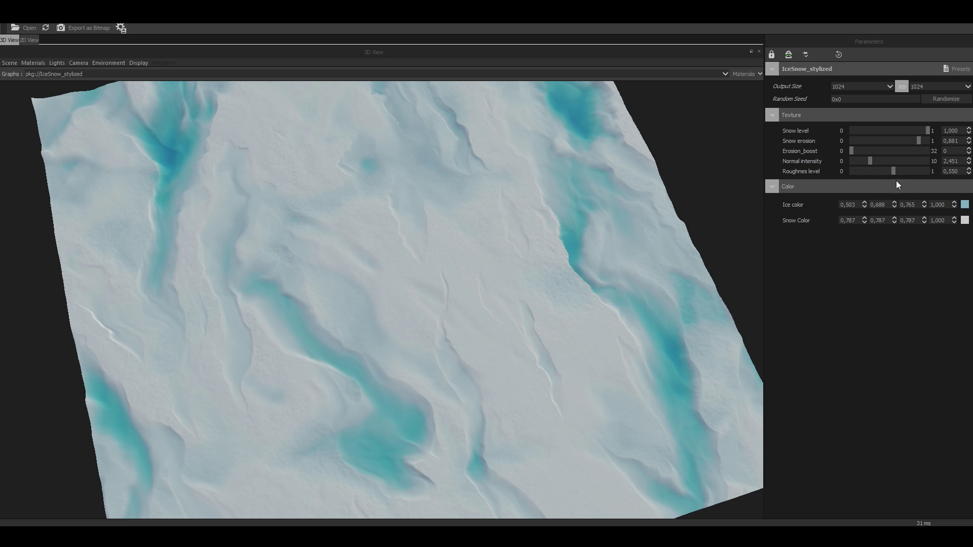
# Change the Ice color to a pale violet, R 197, G 182, B 210
pyautogui.click(964, 204)
pyautogui.click(558, 295)
pyautogui.click(479, 288)
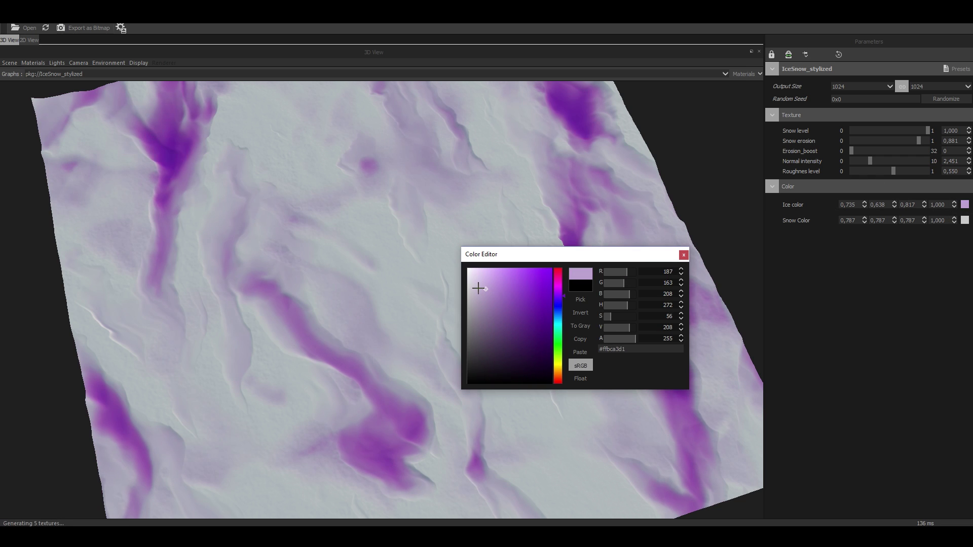
pyautogui.click(478, 289)
pyautogui.moveTo(304, 250); pyautogui.dragTo(311, 272)
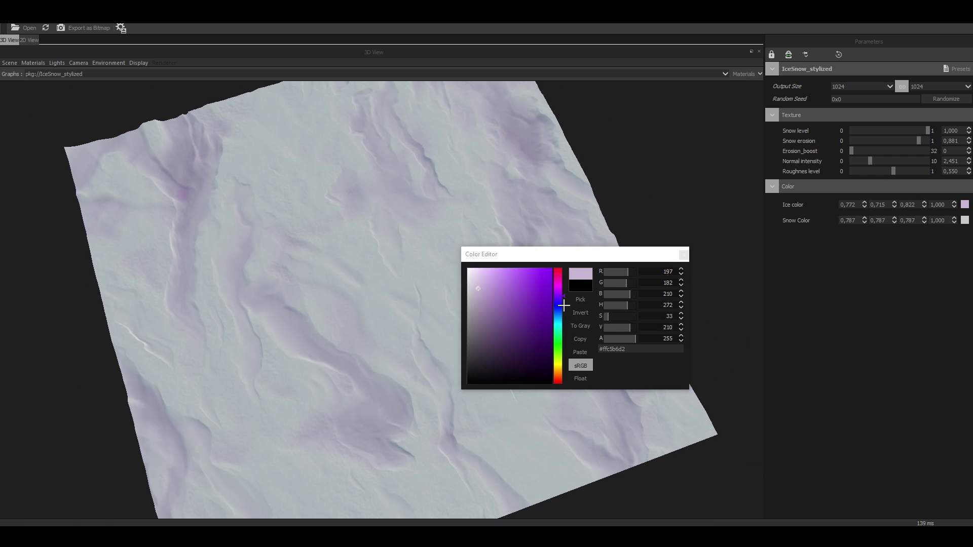
# Shift the Ice color's hue to a pale blue-green, R 182, G 210, B 206
pyautogui.click(558, 314)
pyautogui.moveTo(557, 315); pyautogui.dragTo(558, 327)
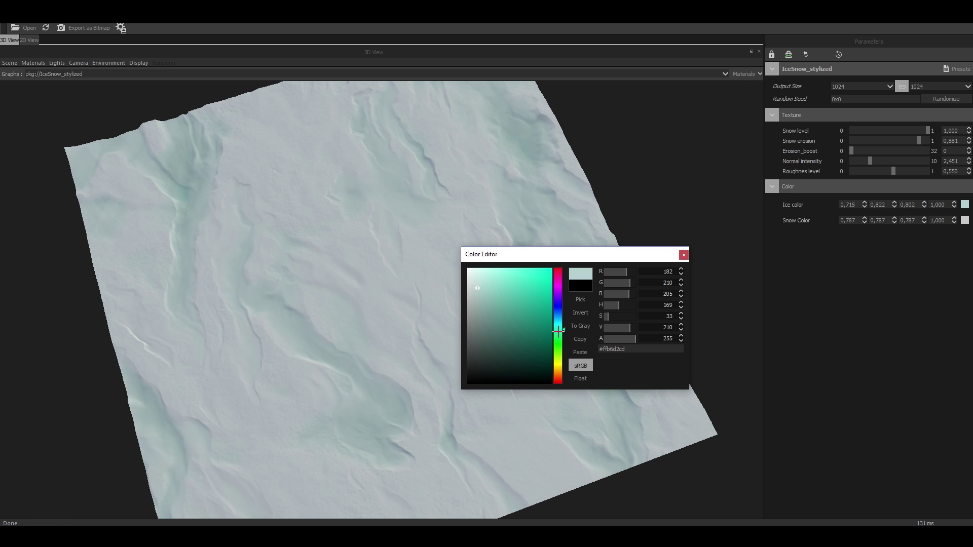
pyautogui.moveTo(350, 271); pyautogui.dragTo(311, 278)
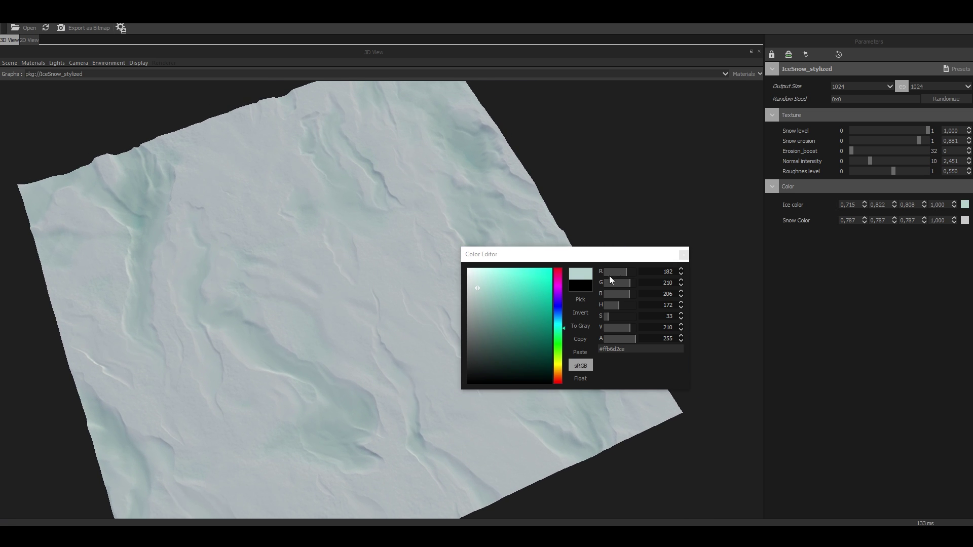
# Close the colour editor, try Erosion_boost at 28 on the plane, and set it to 1
pyautogui.click(684, 255)
pyautogui.moveTo(851, 150); pyautogui.dragTo(918, 150)
pyautogui.scroll(-3, 534, 269)
pyautogui.scroll(3, 439, 303)
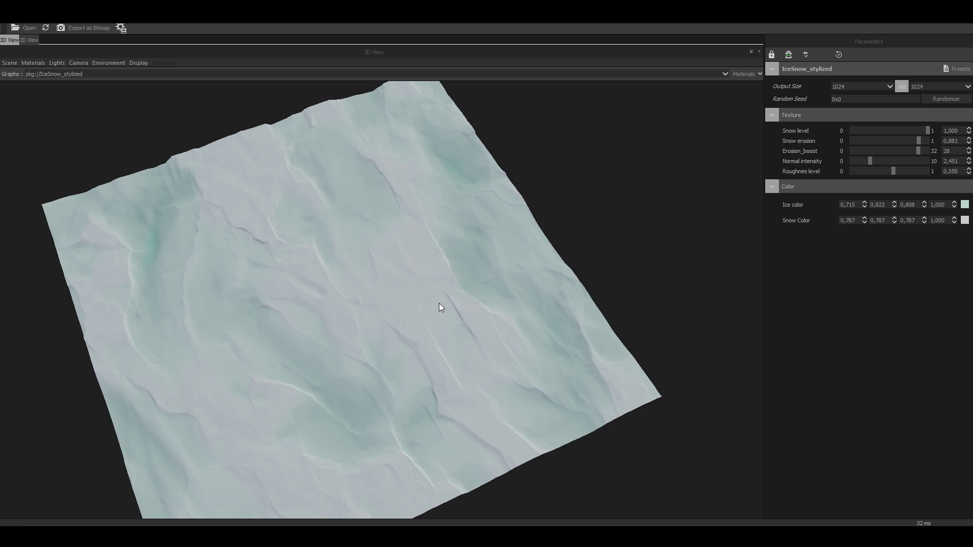
pyautogui.moveTo(439, 312); pyautogui.dragTo(456, 304)
pyautogui.click(854, 151)
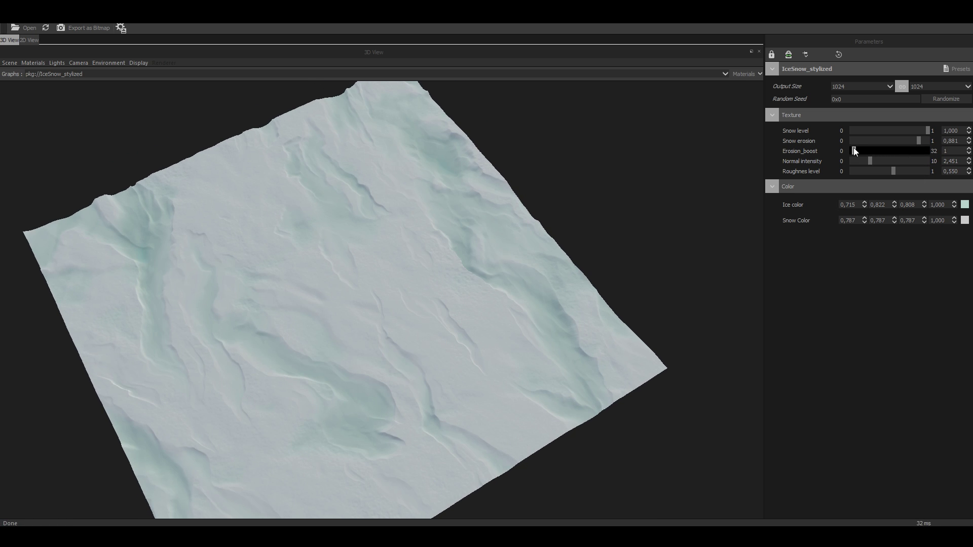
# Lower the Roughness level to about 0.25 and inspect the plane's highlights from a low angle
pyautogui.click(892, 172)
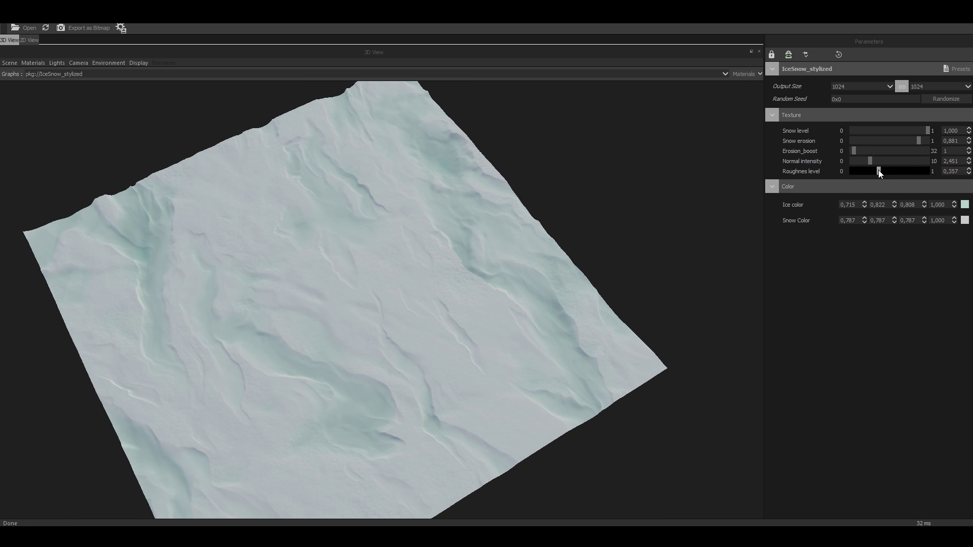
pyautogui.moveTo(880, 170); pyautogui.dragTo(871, 171)
pyautogui.moveTo(476, 275); pyautogui.dragTo(527, 263)
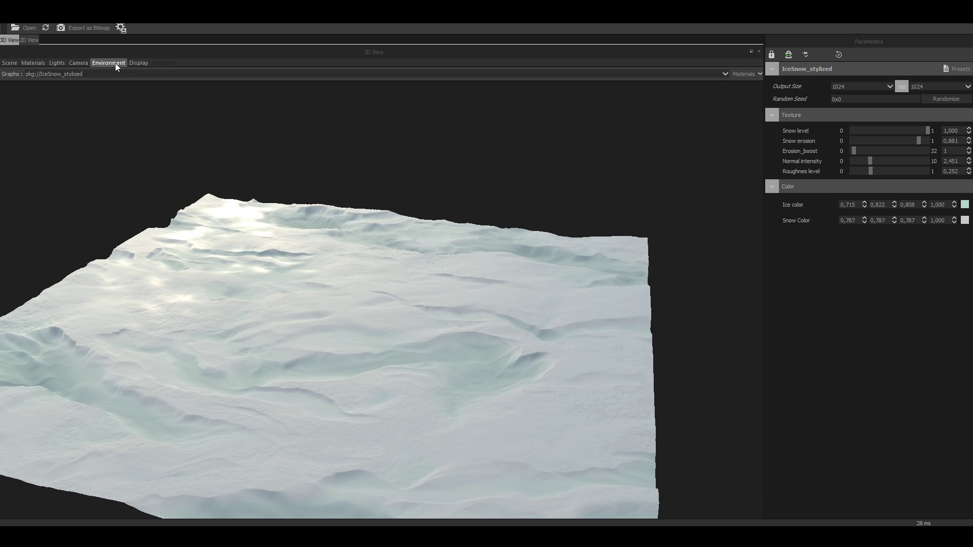
# Open the environment settings and set the dome's rotation angle to about 0.819 turns, viewing the plane from higher up
pyautogui.click(109, 63)
pyautogui.click(112, 77)
pyautogui.moveTo(388, 290); pyautogui.dragTo(378, 285)
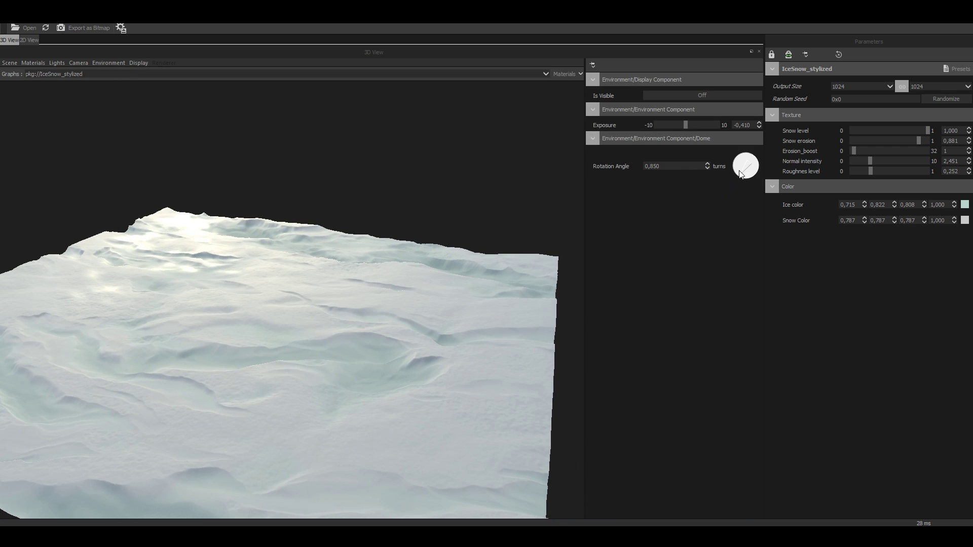
pyautogui.moveTo(743, 175); pyautogui.dragTo(748, 169)
pyautogui.moveTo(385, 283); pyautogui.dragTo(424, 311)
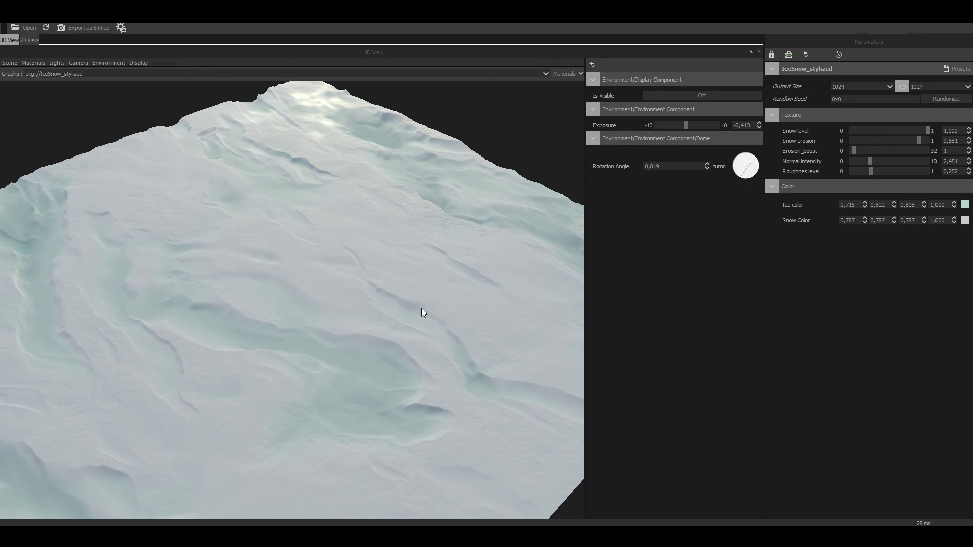
# Test Normal intensity at its maximum of 10 on the plane, and bring it down to about 2.52
pyautogui.moveTo(869, 161); pyautogui.dragTo(929, 169)
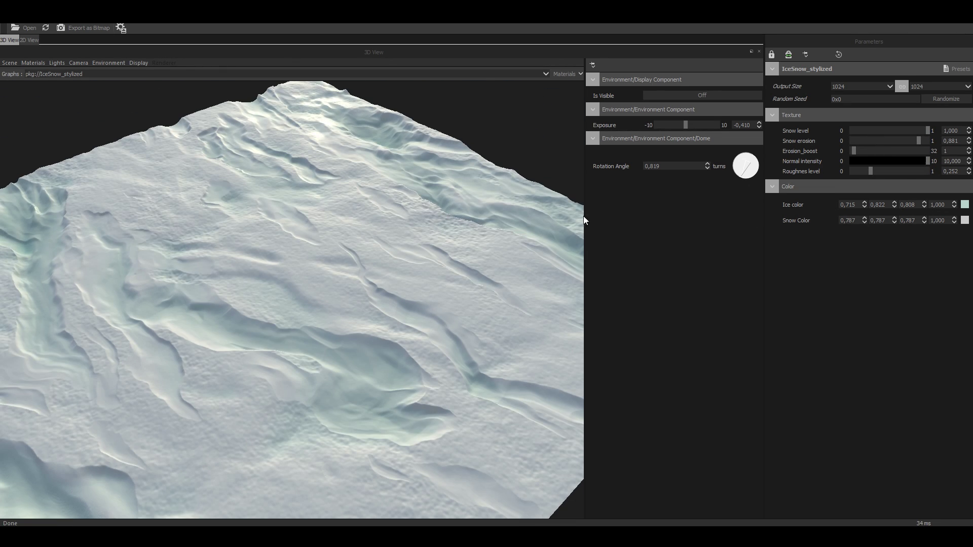
pyautogui.moveTo(404, 320); pyautogui.dragTo(383, 353)
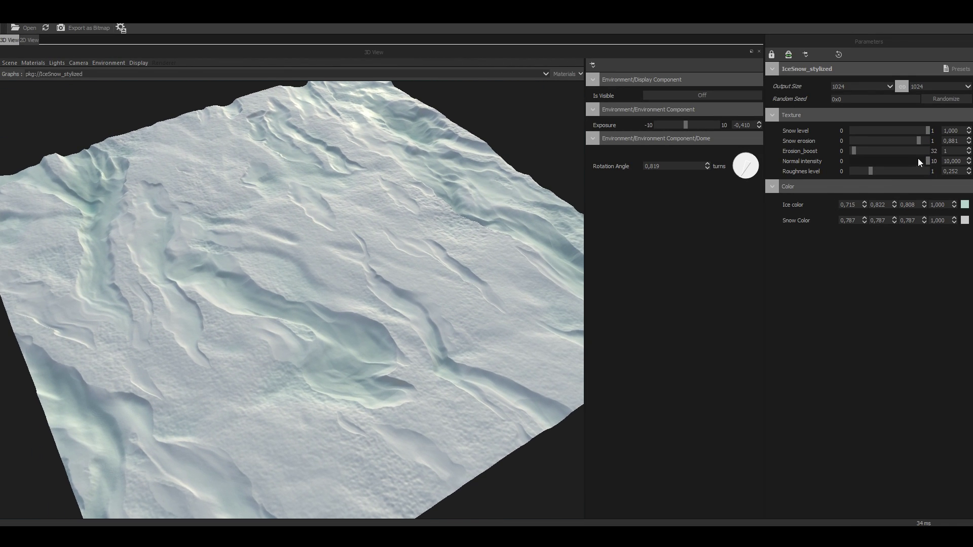
pyautogui.moveTo(918, 159); pyautogui.dragTo(871, 161)
# Preview the material on the Sphere 2 Tiles mesh and reduce Normal intensity to about 1.12
pyautogui.click(9, 62)
pyautogui.click(30, 197)
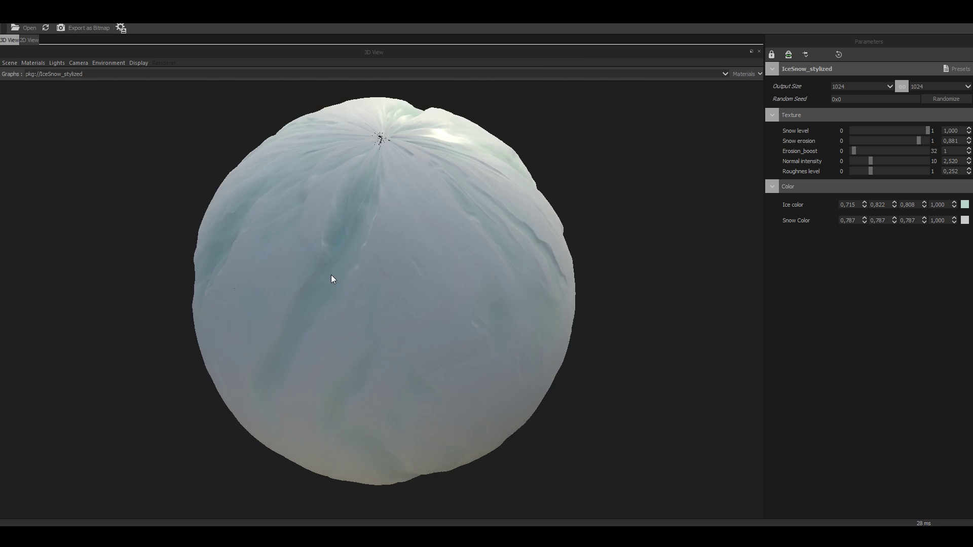
pyautogui.moveTo(330, 275); pyautogui.dragTo(462, 323)
pyautogui.scroll(-3, 463, 323)
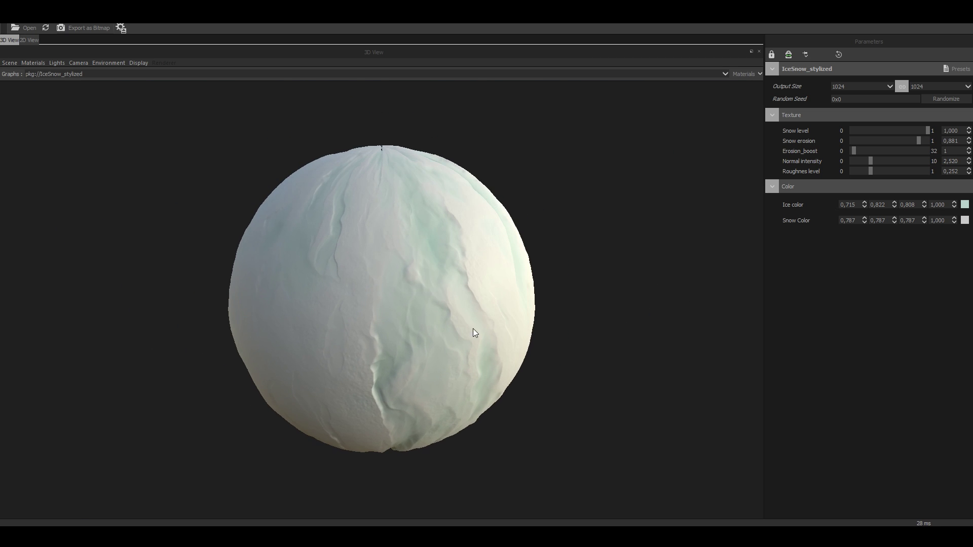
pyautogui.moveTo(870, 167); pyautogui.dragTo(862, 164)
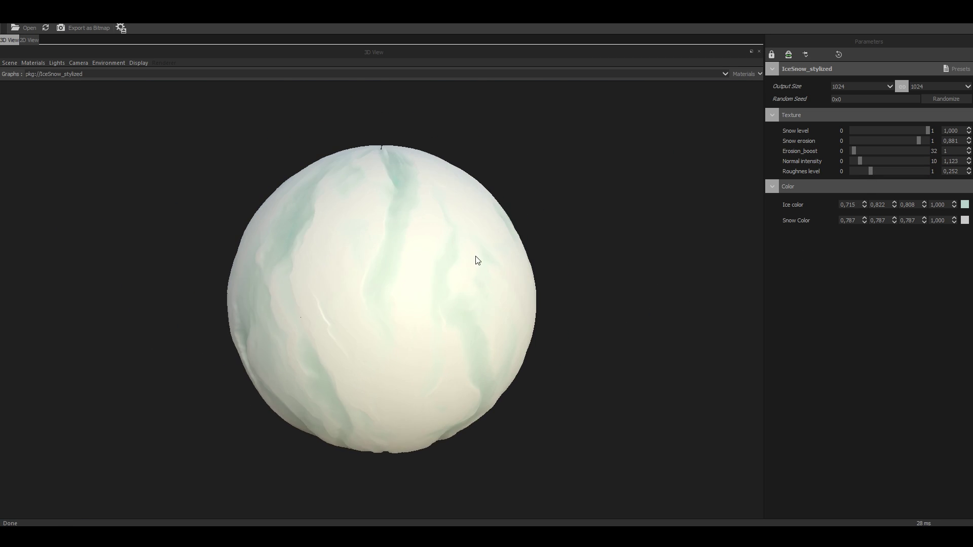
# Preview the material on the Rounded Cylinder mesh and set Normal intensity to about 2.05
pyautogui.click(9, 62)
pyautogui.click(43, 191)
pyautogui.moveTo(480, 294); pyautogui.dragTo(349, 286)
pyautogui.scroll(-2, 397, 278)
pyautogui.scroll(3, 397, 279)
pyautogui.scroll(3, 340, 296)
pyautogui.moveTo(859, 161); pyautogui.dragTo(866, 161)
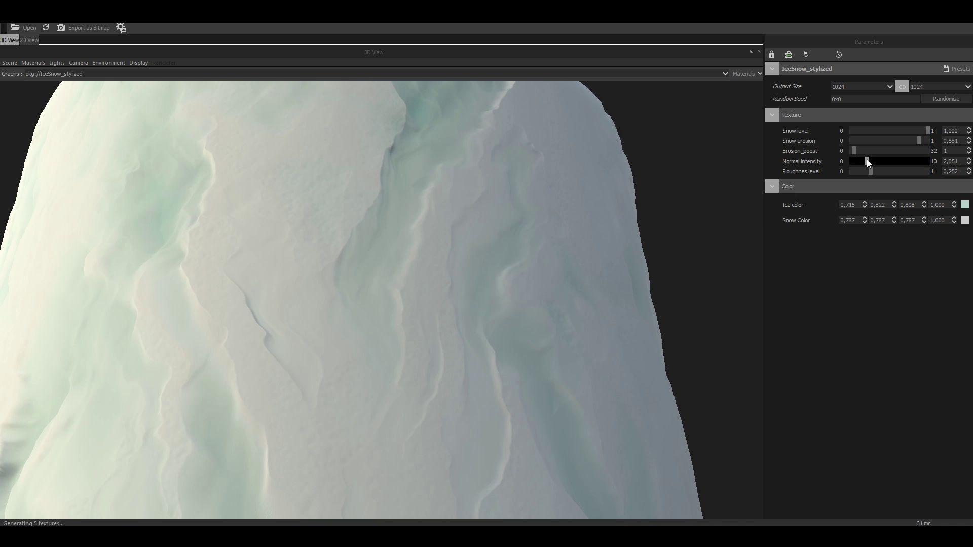
pyautogui.scroll(-5, 460, 280)
pyautogui.moveTo(436, 274); pyautogui.dragTo(469, 318)
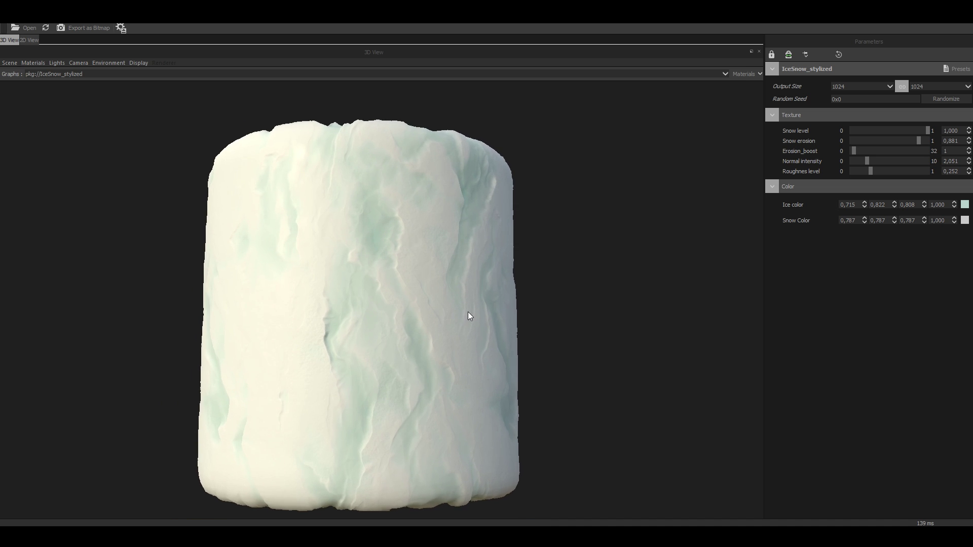
# Set Snow level to about 0.6 and Roughness level to about 0.54 while viewing the cylinder
pyautogui.moveTo(927, 130); pyautogui.dragTo(895, 131)
pyautogui.scroll(2, 514, 296)
pyautogui.moveTo(514, 296); pyautogui.dragTo(553, 276)
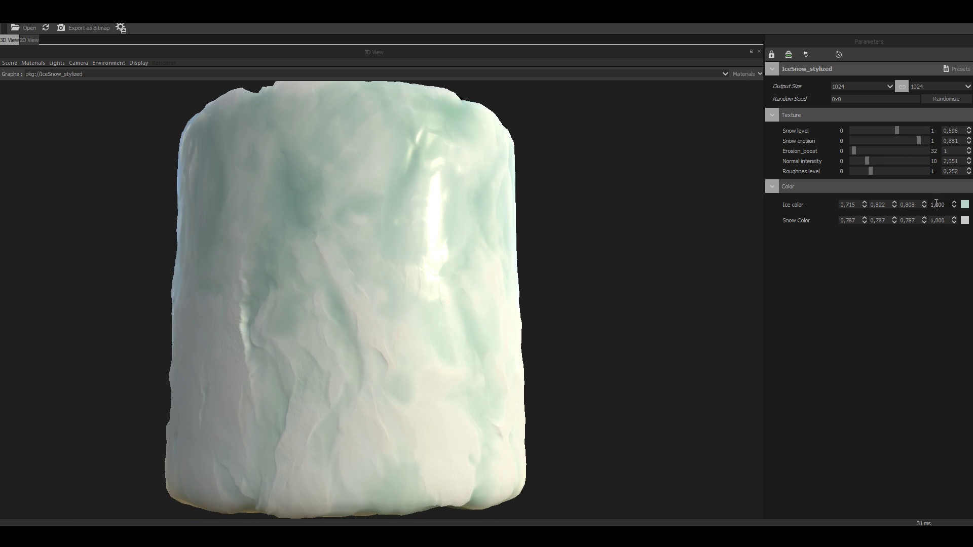
pyautogui.moveTo(869, 165); pyautogui.dragTo(892, 172)
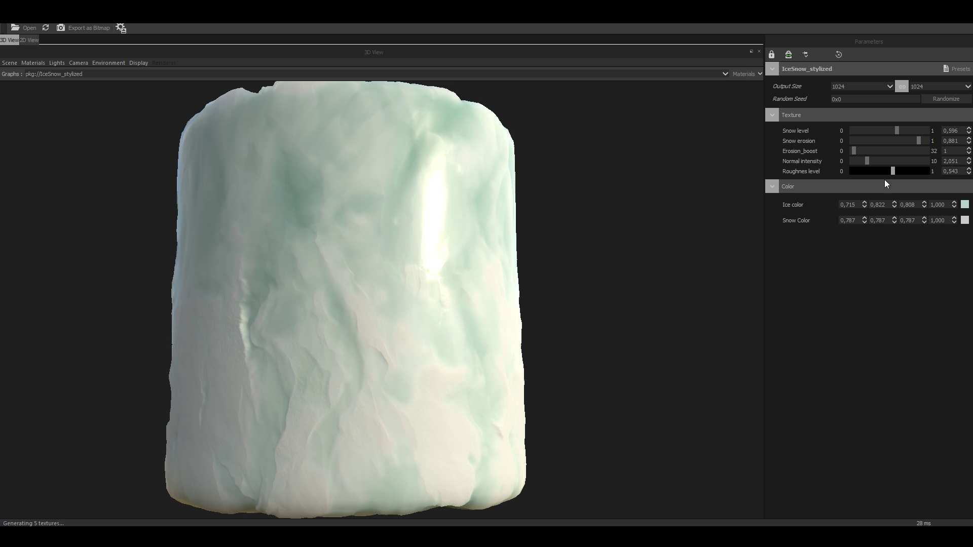
# Show the material on the Plane (hi-res) mesh and lower Snow level to 0
pyautogui.click(10, 62)
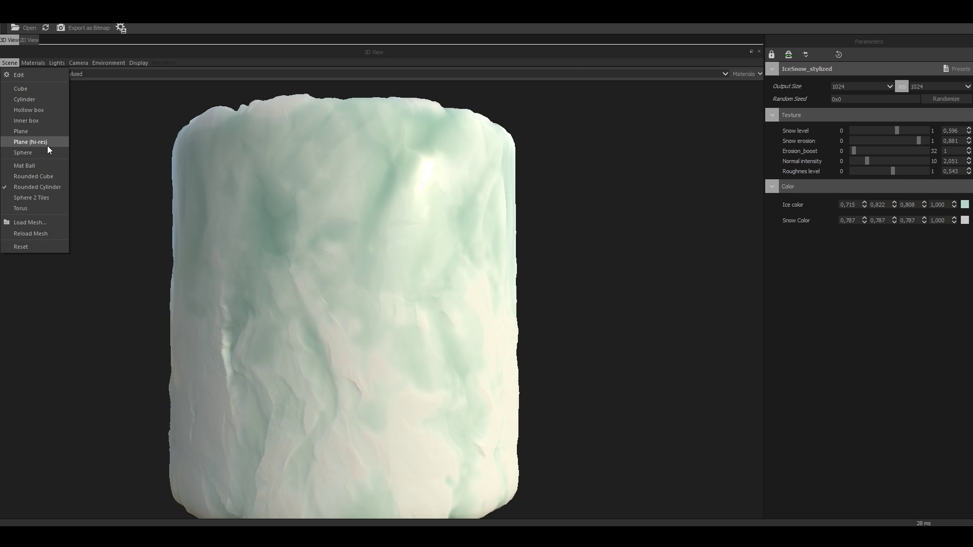
pyautogui.click(18, 147)
pyautogui.moveTo(374, 304); pyautogui.dragTo(495, 306)
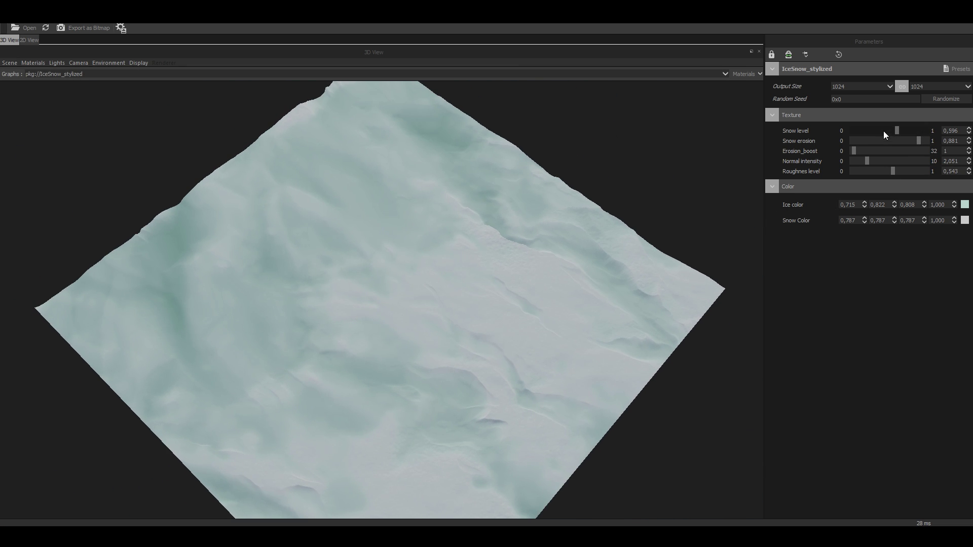
pyautogui.moveTo(886, 130); pyautogui.dragTo(850, 131)
pyautogui.moveTo(385, 334); pyautogui.dragTo(439, 330)
pyautogui.scroll(-3, 439, 330)
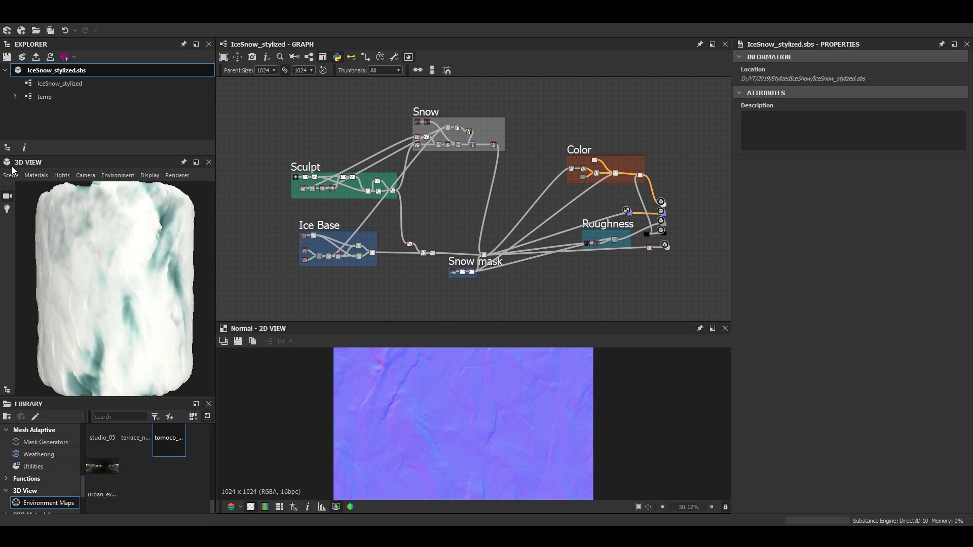
# Switch to Substance Designer, preview the material on a plane, and set the Snow level input's default to 0
pyautogui.click(11, 174)
pyautogui.click(39, 276)
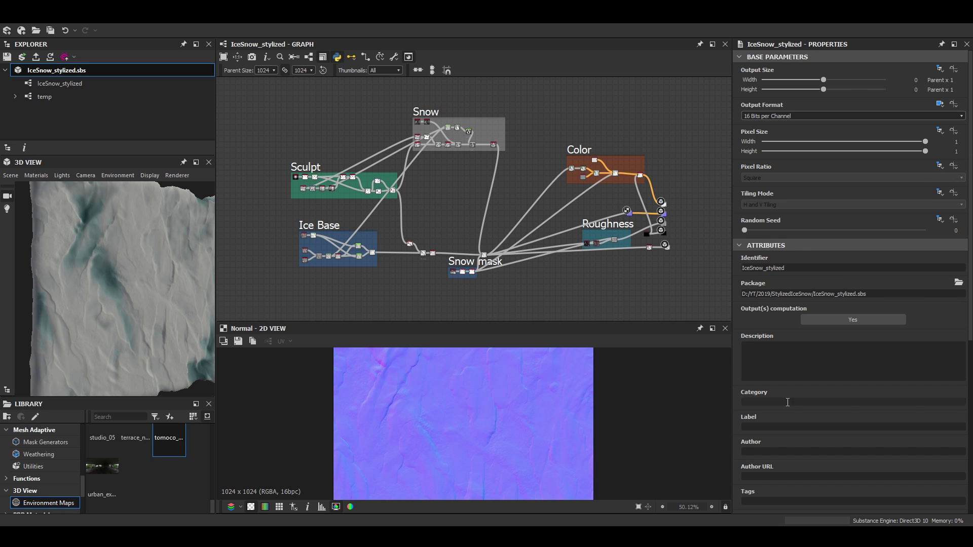
pyautogui.scroll(-4, 796, 404)
pyautogui.click(748, 434)
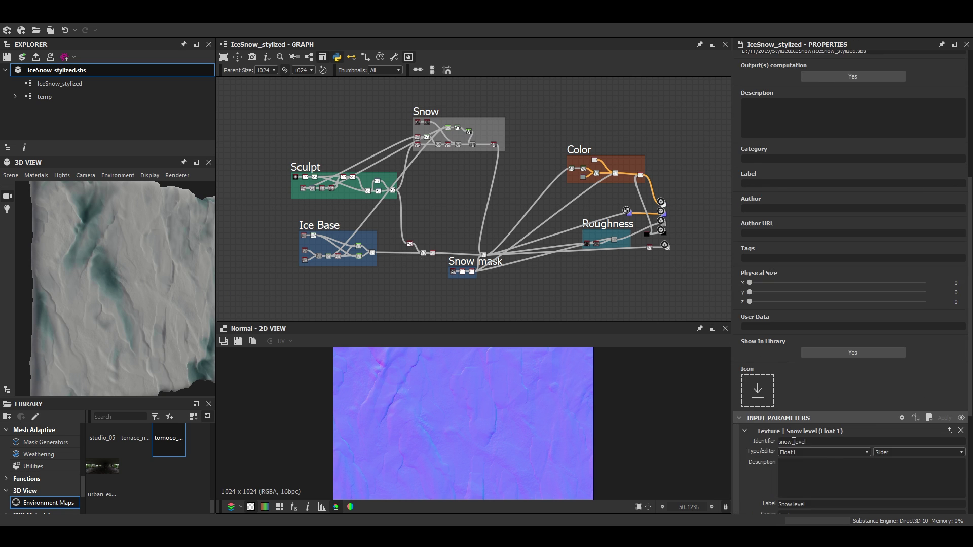
pyautogui.scroll(-2, 798, 440)
pyautogui.moveTo(880, 405); pyautogui.dragTo(767, 400)
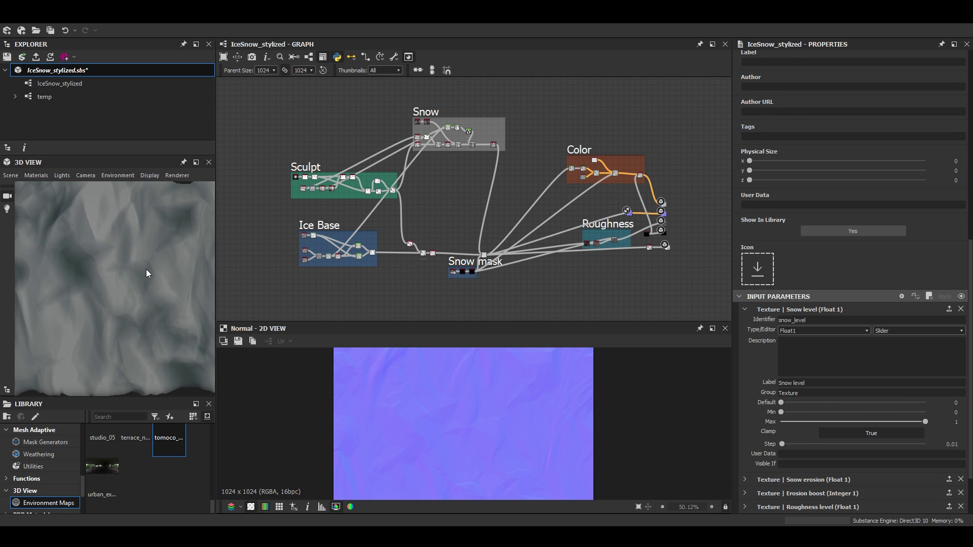
pyautogui.scroll(-2, 816, 423)
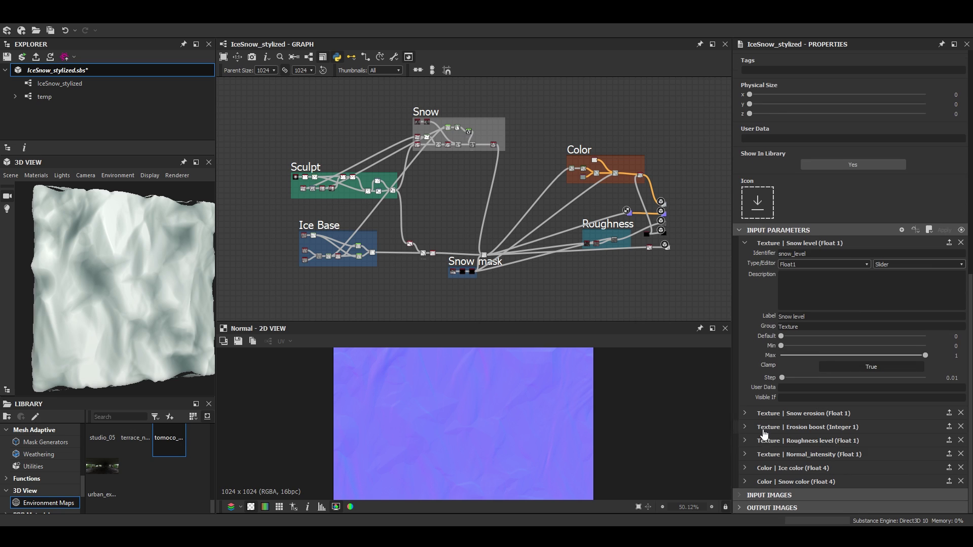
# Brighten the Ice color input's default to a pale teal with saturation about 0.136 and value about 0.741
pyautogui.click(746, 467)
pyautogui.scroll(-3, 780, 474)
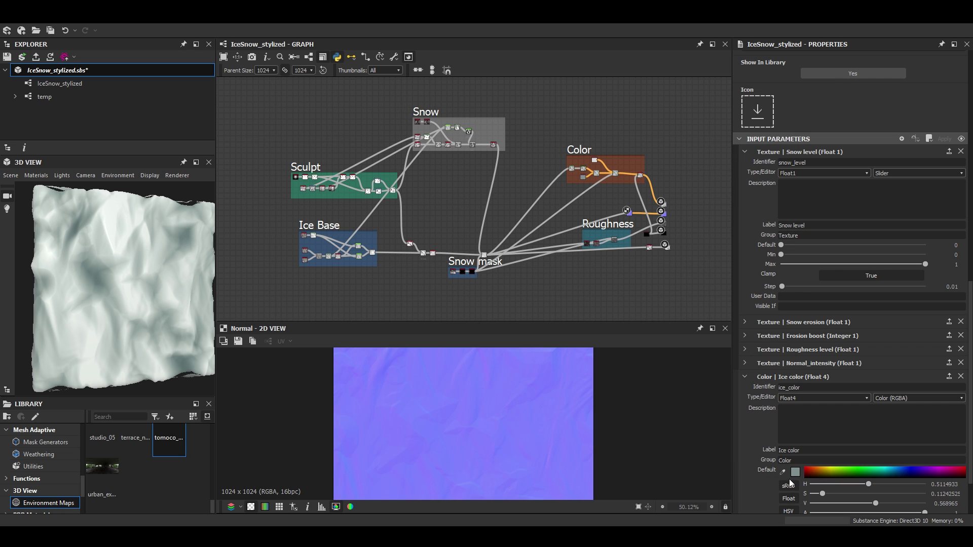
pyautogui.click(794, 472)
pyautogui.moveTo(501, 288); pyautogui.dragTo(502, 290)
pyautogui.moveTo(195, 291); pyautogui.dragTo(324, 298)
pyautogui.click(707, 254)
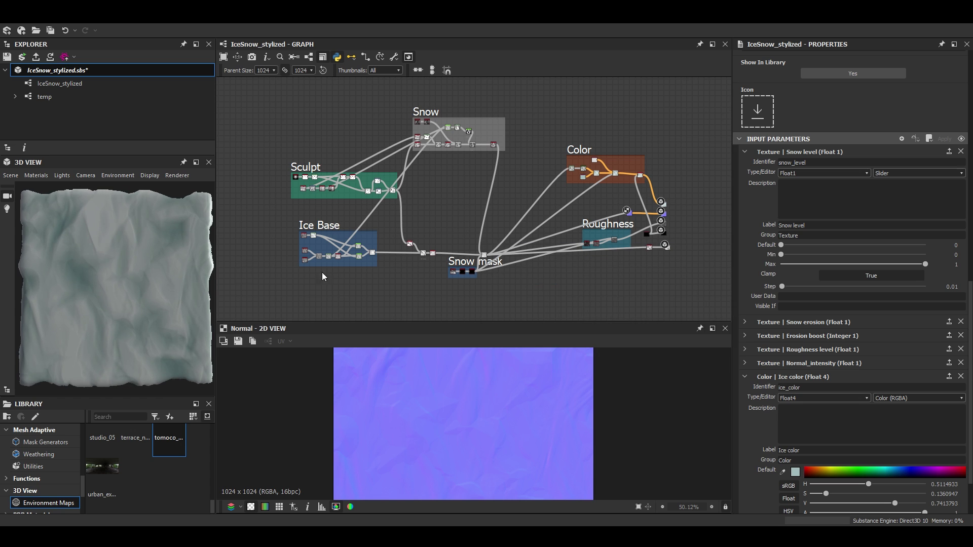
# Display the final Blend node of the Sculpt group in the 2D view
pyautogui.scroll(5, 157, 258)
pyautogui.scroll(4, 461, 173)
pyautogui.moveTo(462, 173); pyautogui.dragTo(648, 153, button='middle')
pyautogui.scroll(4, 451, 181)
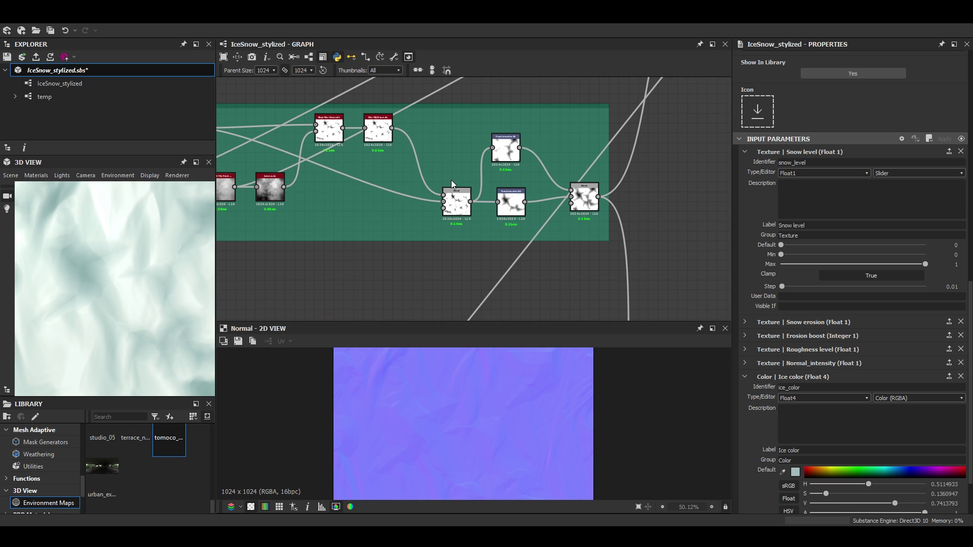
pyautogui.click(510, 151)
pyautogui.scroll(-5, 185, 257)
pyautogui.scroll(-1, 501, 404)
pyautogui.moveTo(522, 162); pyautogui.dragTo(523, 217, button='middle')
pyautogui.scroll(1, 524, 217)
pyautogui.click(604, 255)
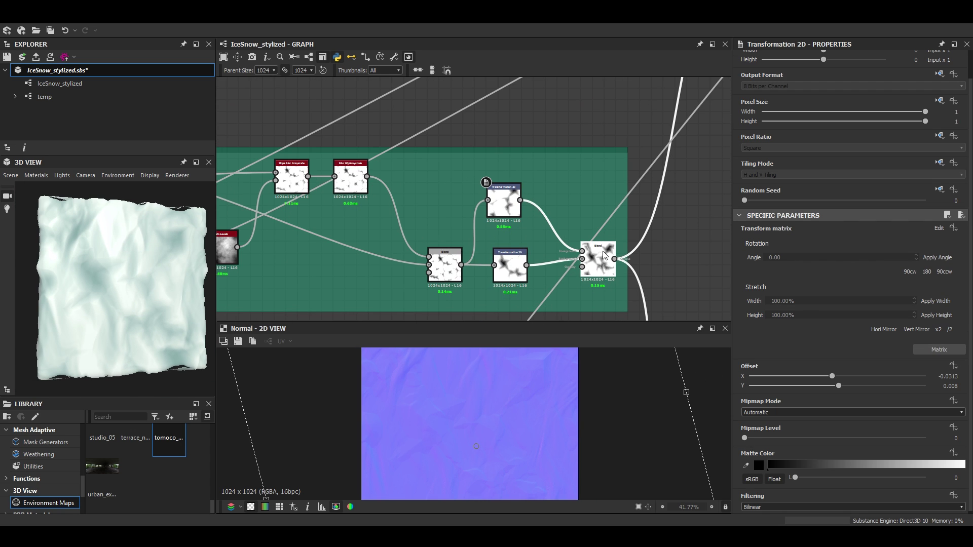
pyautogui.doubleClick(604, 256)
# Mirror the Sculpt group's upper Transformation 2D horizontally and shift its pattern to an offset of about X 0.09, Y -0.14
pyautogui.click(509, 199)
pyautogui.moveTo(546, 409); pyautogui.dragTo(545, 423, button='middle')
pyautogui.moveTo(552, 412); pyautogui.dragTo(566, 362)
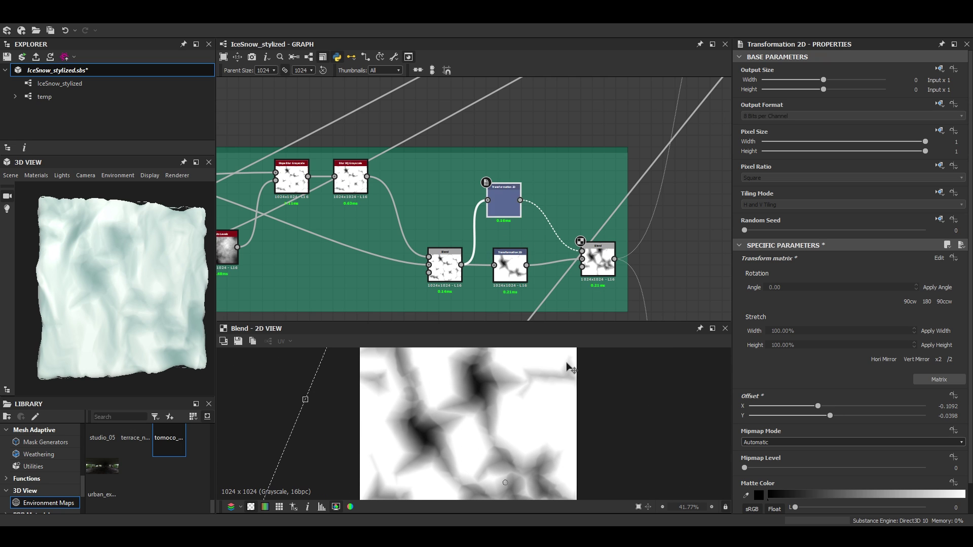
pyautogui.click(883, 360)
pyautogui.moveTo(499, 421); pyautogui.dragTo(549, 367)
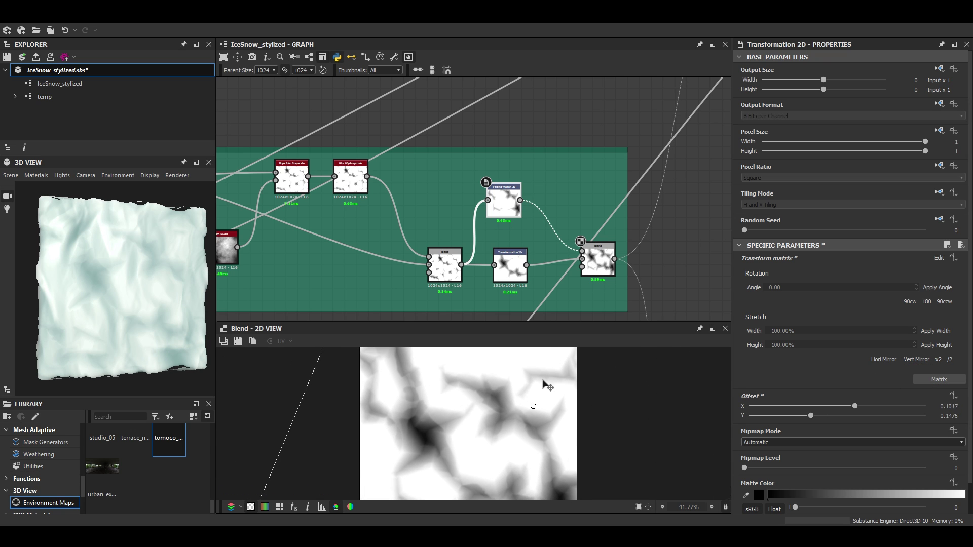
# Rotate the Transformation 2D pattern and shift it to an offset of about X -0.047, Y -0.26, checking the 3D preview
pyautogui.moveTo(132, 324); pyautogui.dragTo(165, 303)
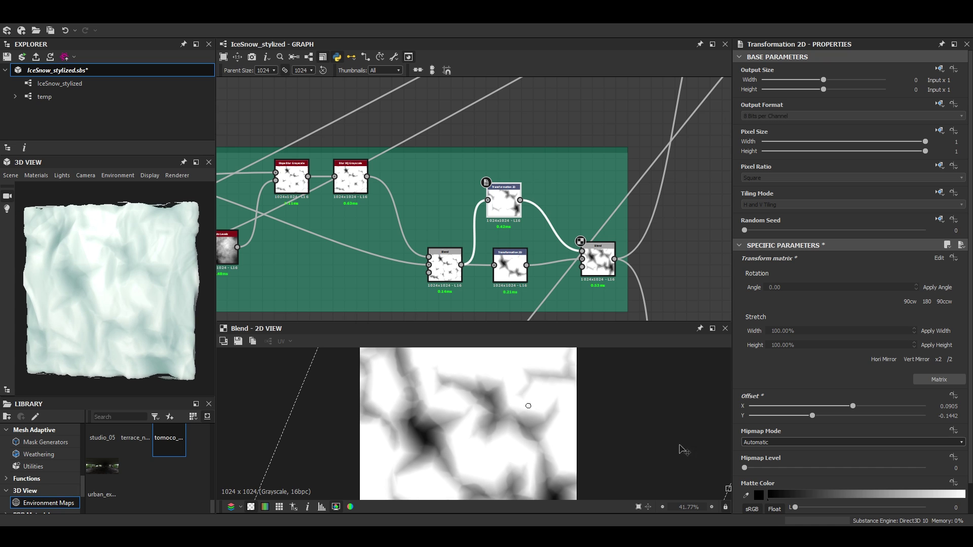
pyautogui.moveTo(285, 332); pyautogui.dragTo(401, 303)
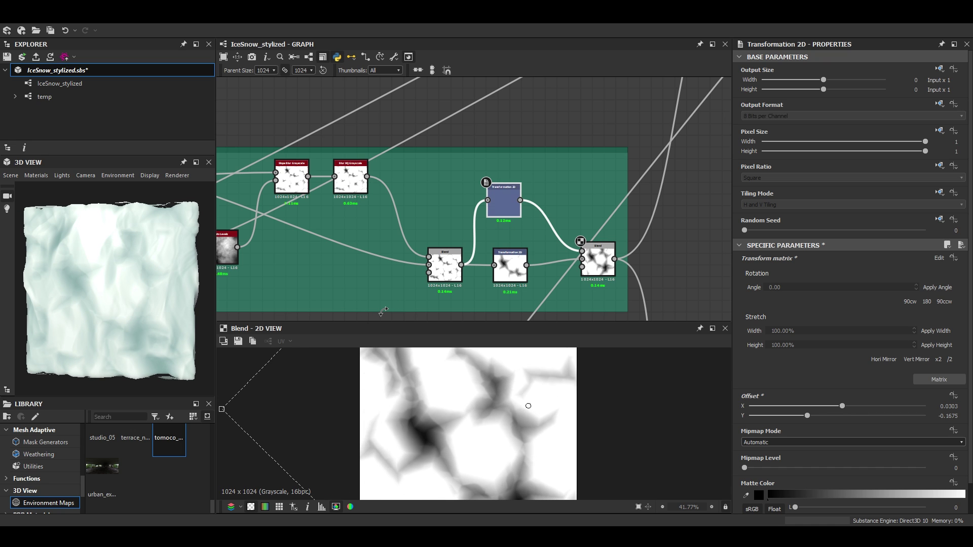
pyautogui.moveTo(500, 453); pyautogui.dragTo(495, 440)
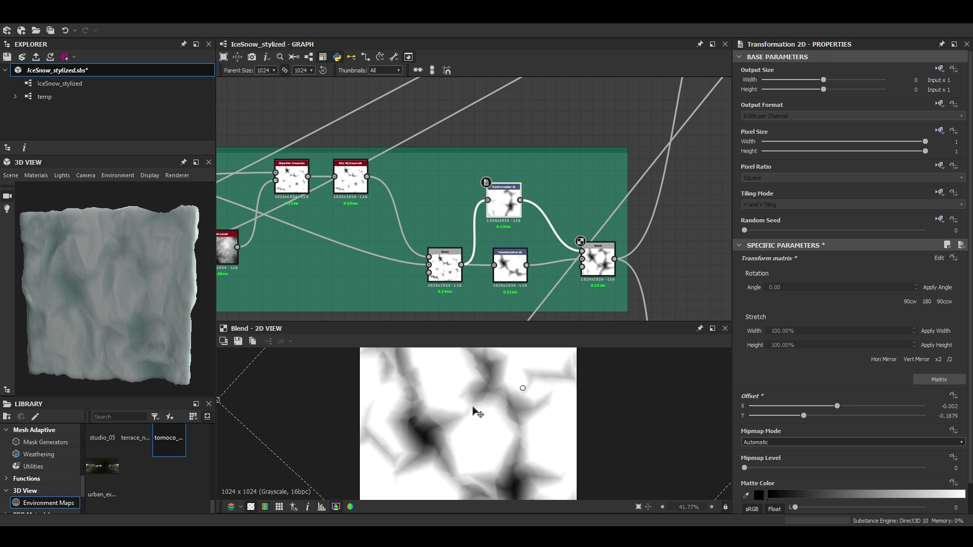
pyautogui.scroll(-1, 477, 420)
pyautogui.moveTo(472, 407)
pyautogui.mouseDown()
pyautogui.moveTo(510, 423)
pyautogui.moveTo(484, 417)
pyautogui.moveTo(471, 392)
pyautogui.moveTo(467, 405)
pyautogui.mouseUp()
pyautogui.moveTo(96, 317)
pyautogui.mouseDown()
pyautogui.moveTo(62, 310)
pyautogui.moveTo(155, 316)
pyautogui.moveTo(126, 322)
pyautogui.moveTo(145, 330)
pyautogui.moveTo(126, 306)
pyautogui.moveTo(88, 325)
pyautogui.moveTo(183, 333)
pyautogui.moveTo(108, 337)
pyautogui.moveTo(101, 330)
pyautogui.mouseUp()
# Switch the 3D preview to the rounded cylinder and inspect the reworked ice surface from another side
pyautogui.click(11, 175)
pyautogui.click(22, 212)
pyautogui.scroll(-5, 527, 244)
pyautogui.moveTo(514, 183); pyautogui.dragTo(431, 171, button='middle')
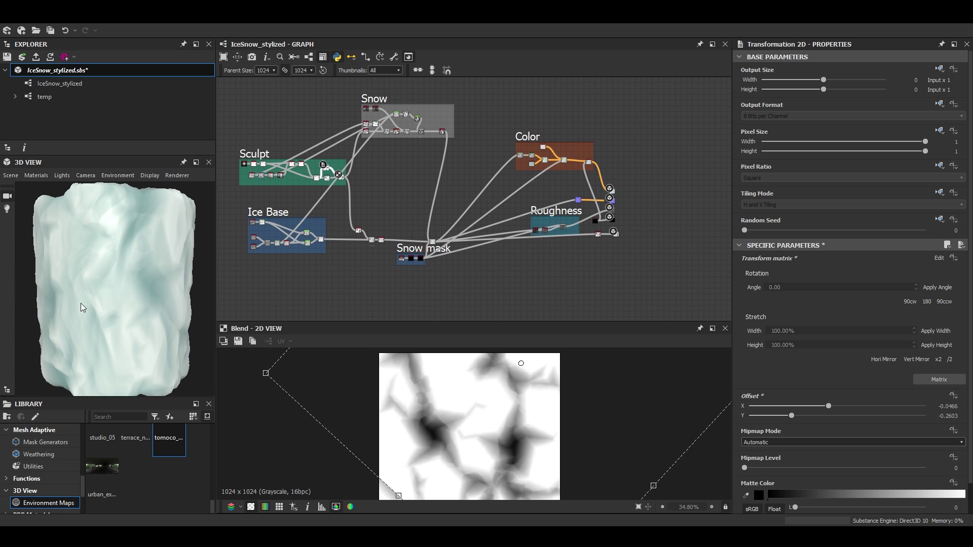
pyautogui.moveTo(80, 303); pyautogui.dragTo(172, 282)
pyautogui.scroll(1, 407, 192)
pyautogui.moveTo(408, 192); pyautogui.dragTo(458, 198, button='middle')
pyautogui.scroll(-2, 458, 198)
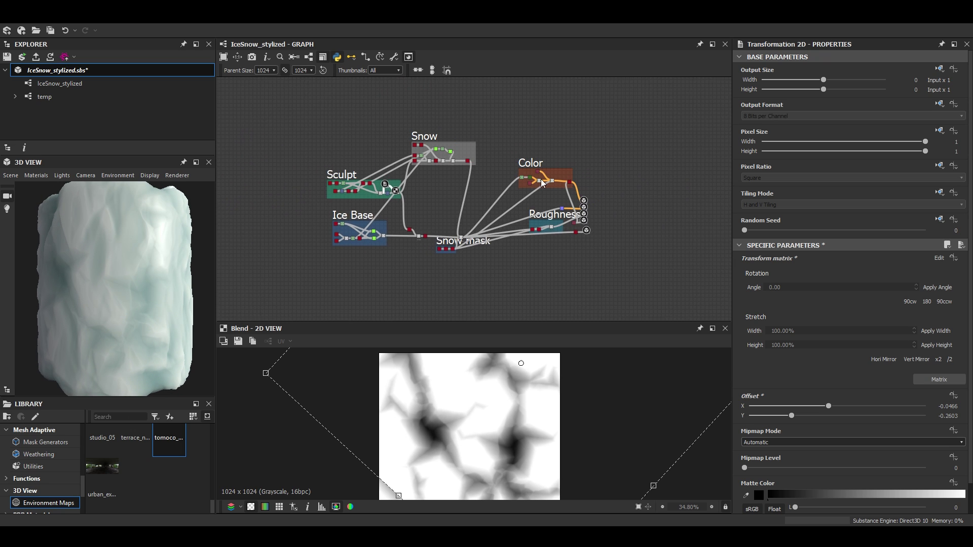